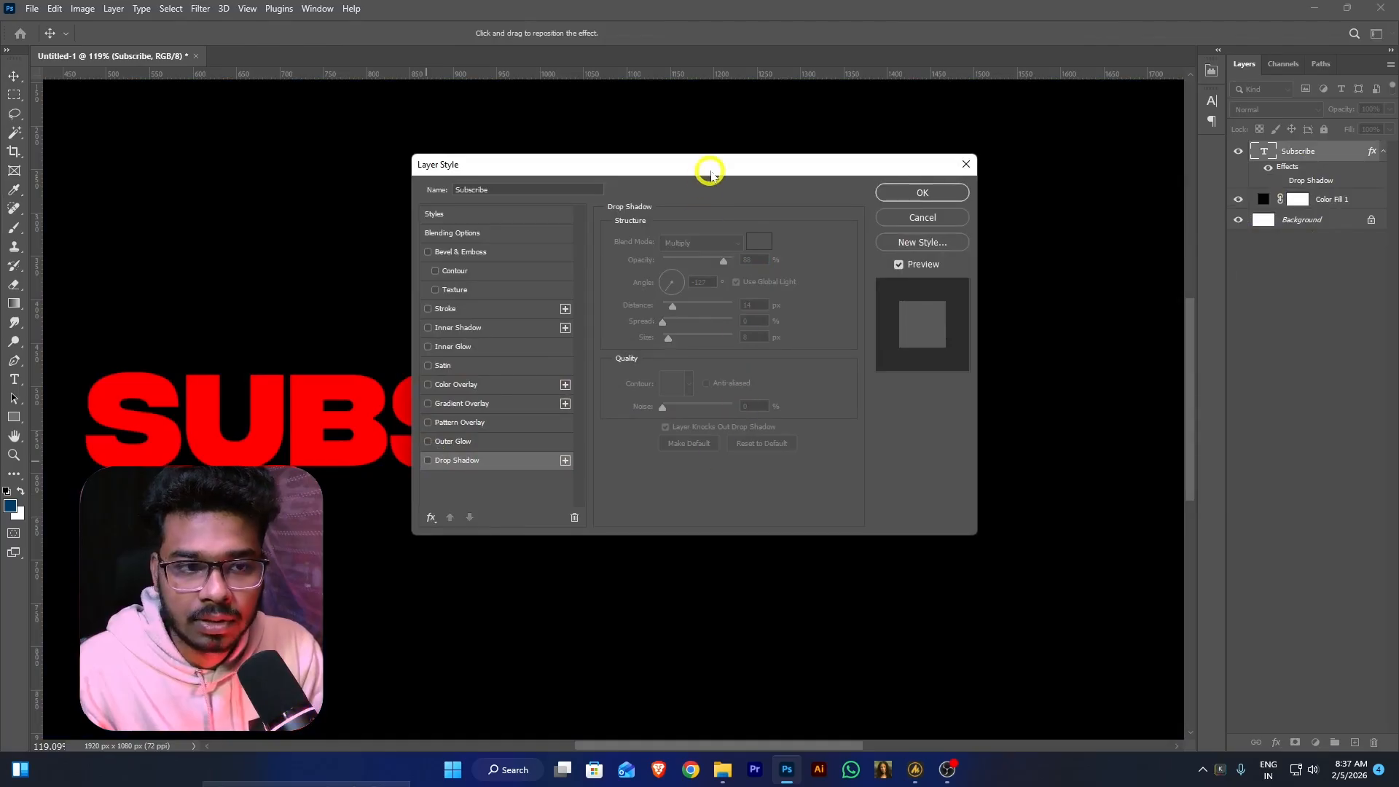
# Enable Outer Glow on the Subscribe text with 97% opacity and a bright green #00ff4e glow color
pyautogui.click(703, 449)
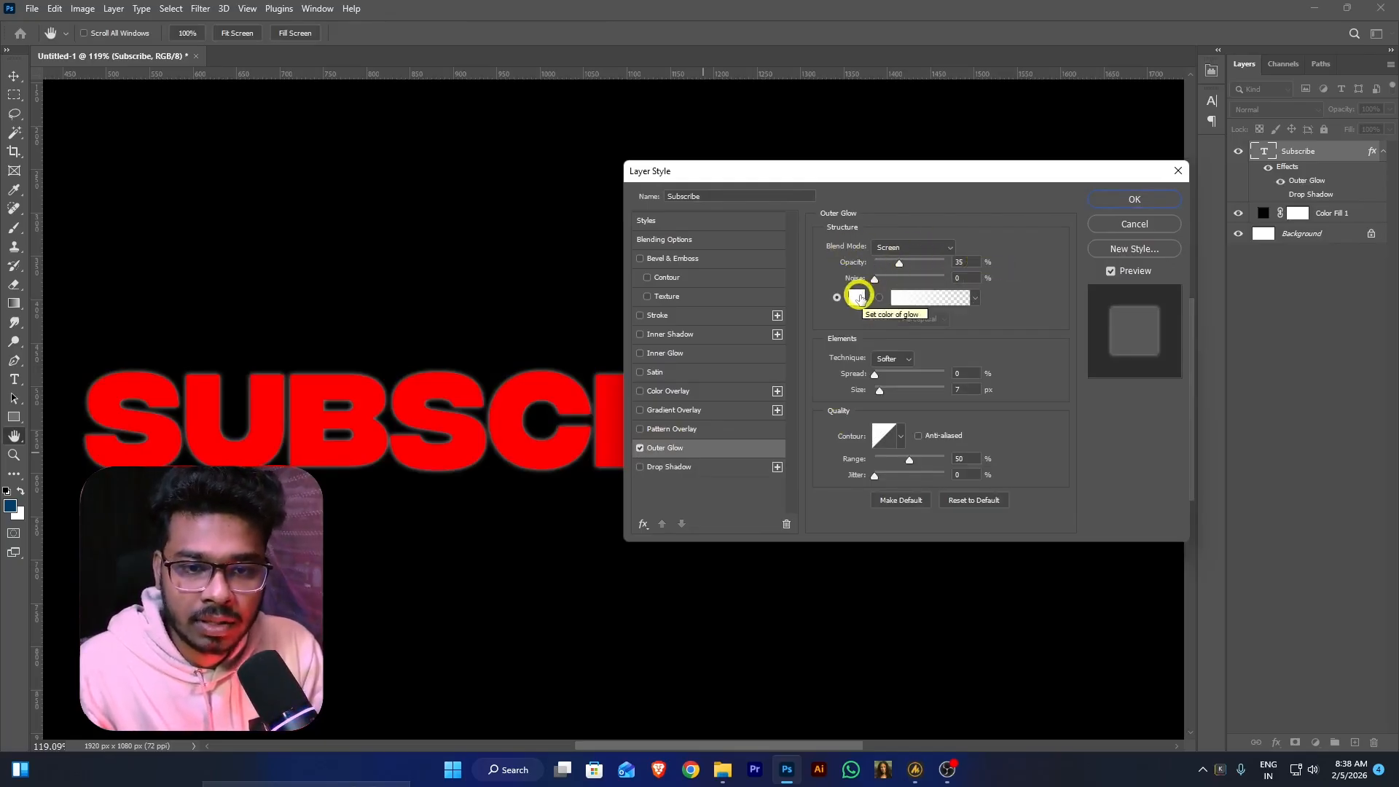
pyautogui.moveTo(899, 264); pyautogui.dragTo(943, 263)
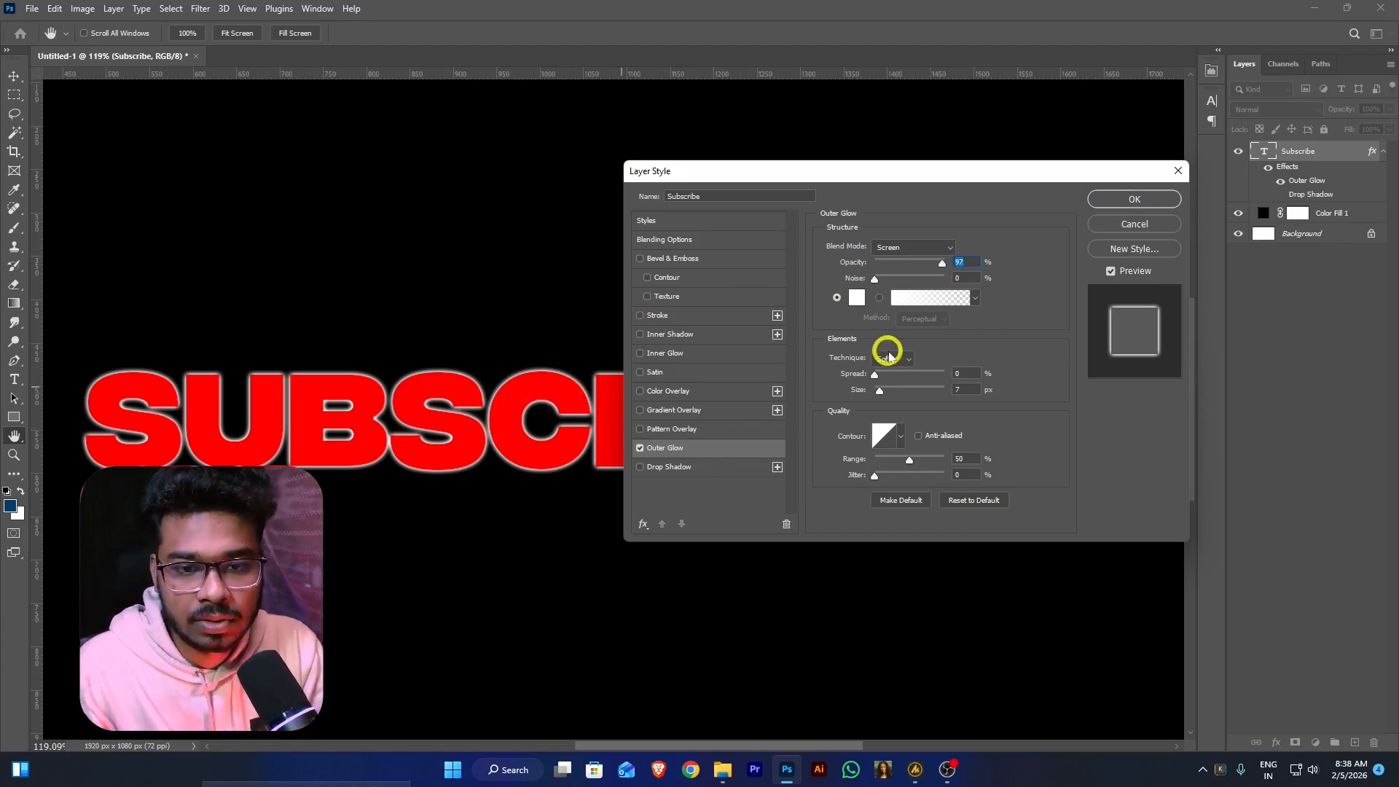
pyautogui.click(863, 301)
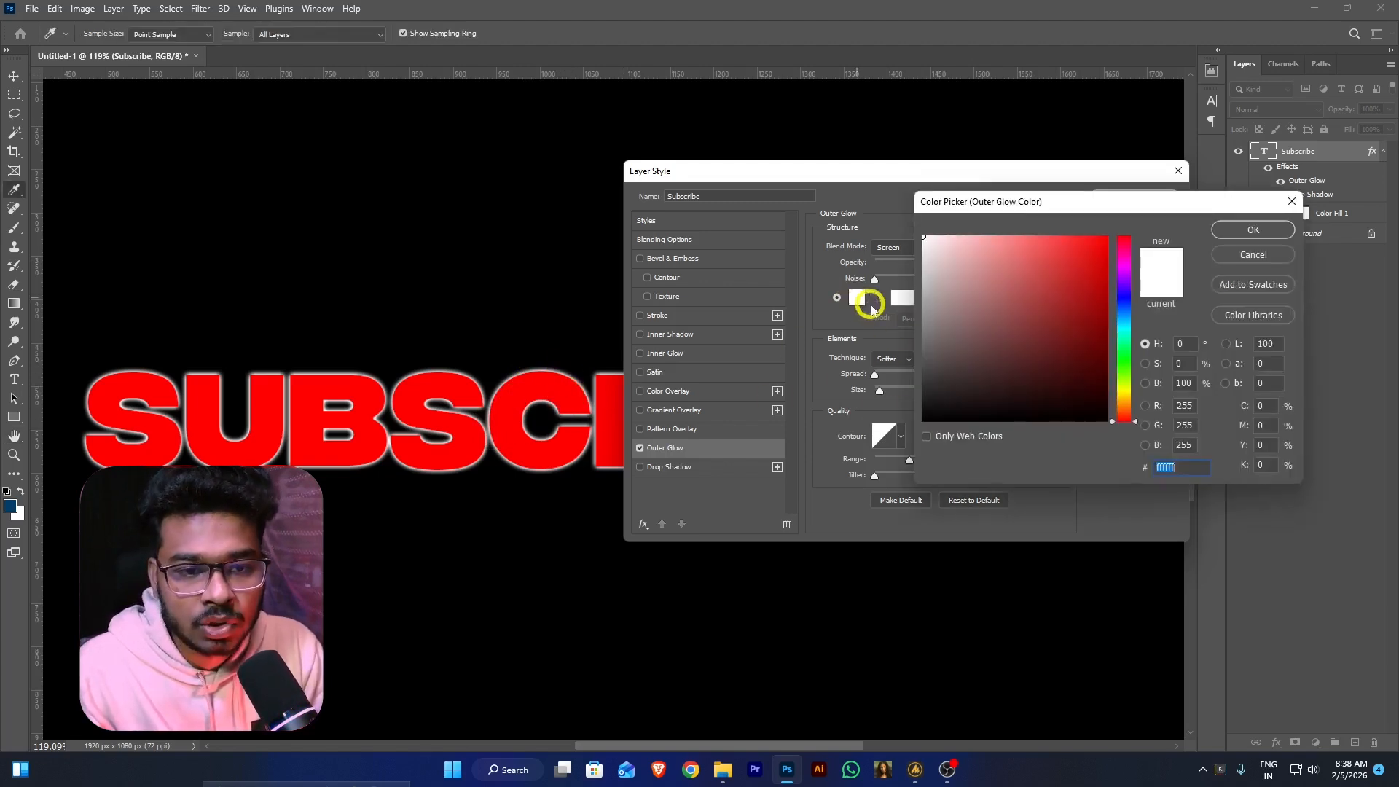
pyautogui.click(1126, 352)
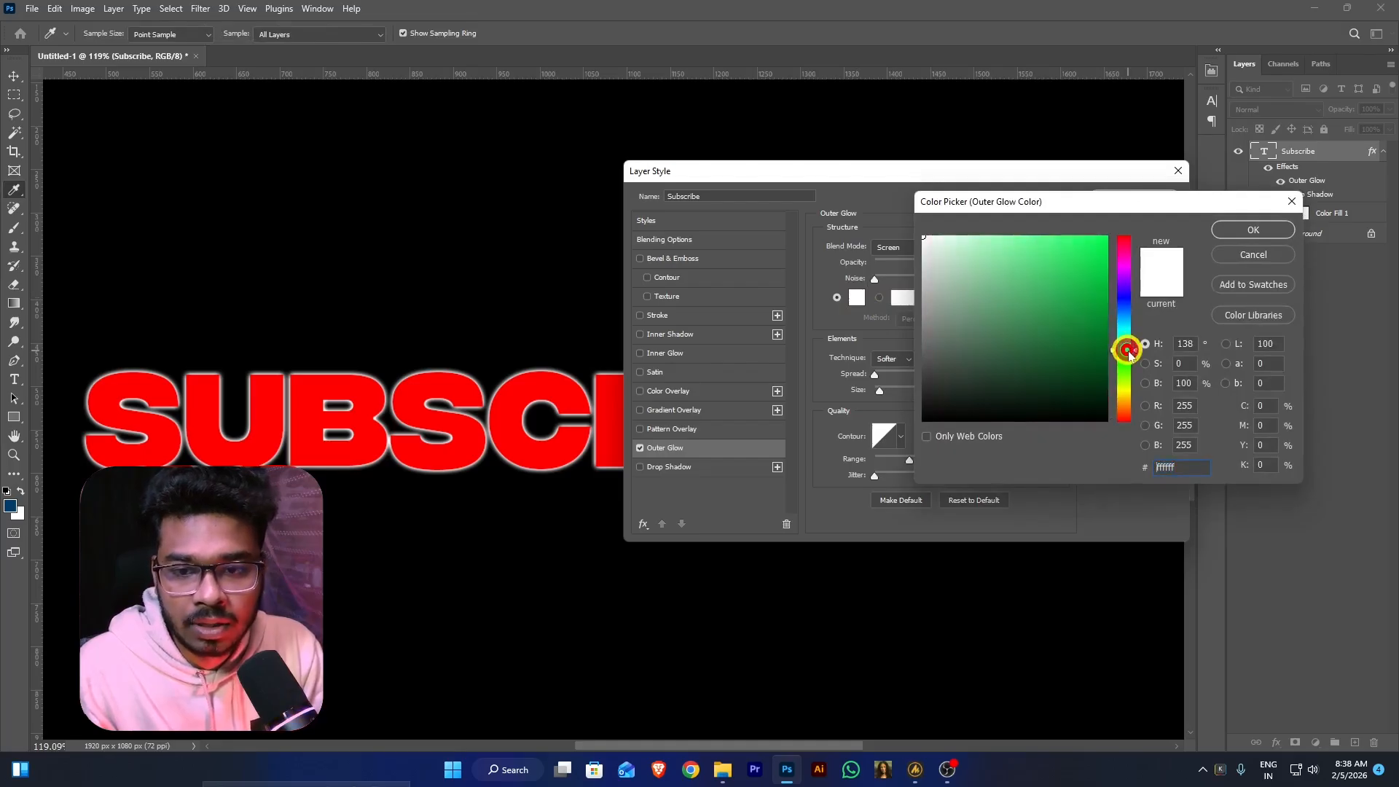
pyautogui.click(1025, 318)
pyautogui.click(1253, 229)
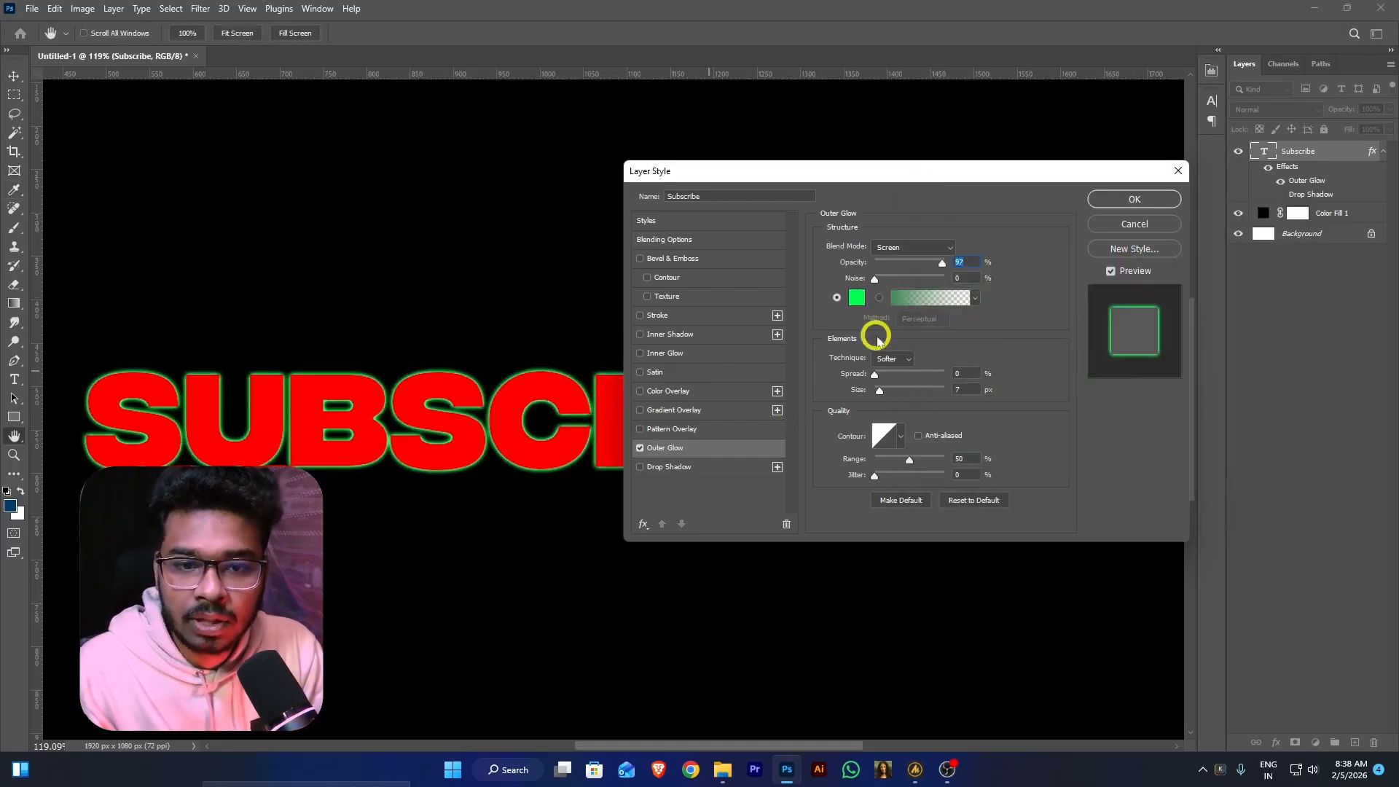
# Match the outer glow color to the red sampled from the Subscribe text
pyautogui.click(856, 301)
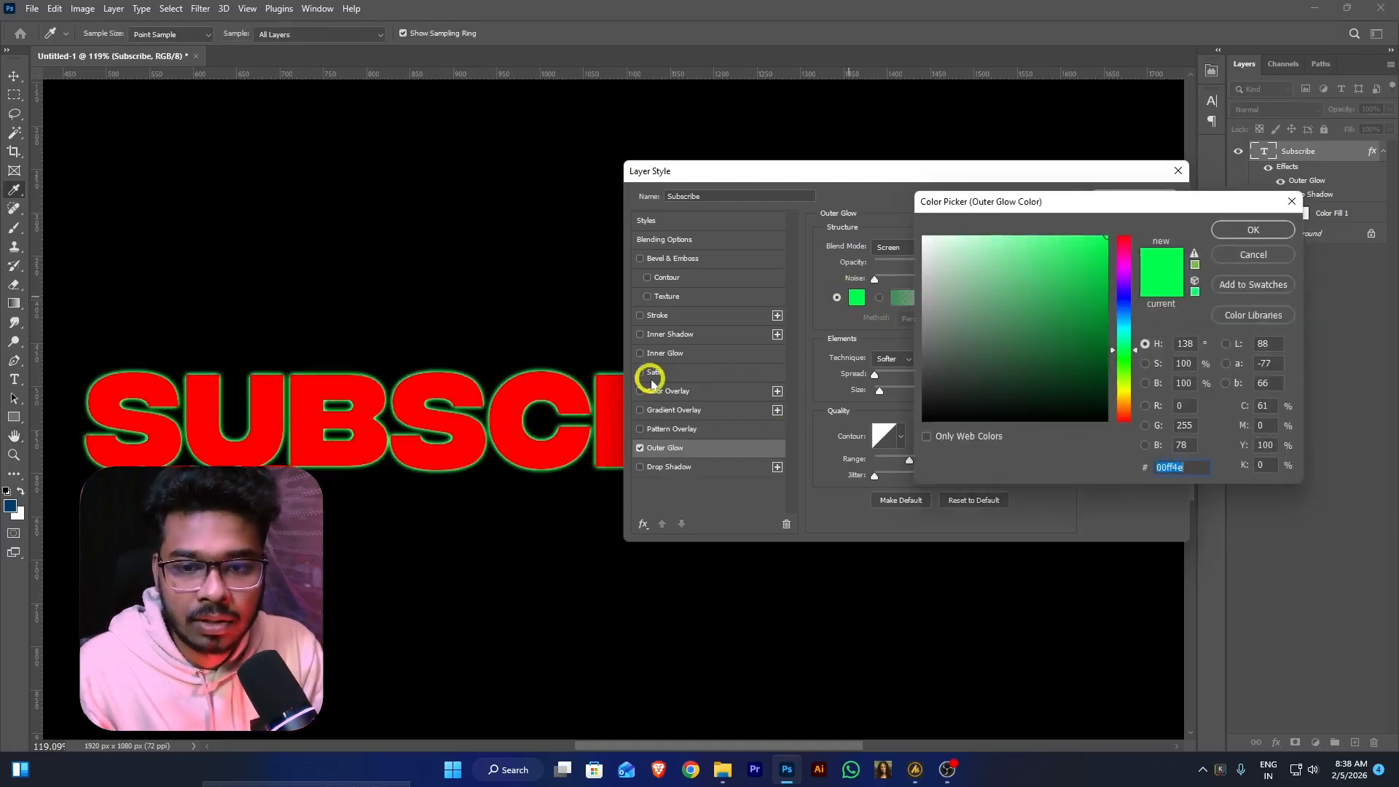
pyautogui.click(592, 375)
pyautogui.click(1250, 229)
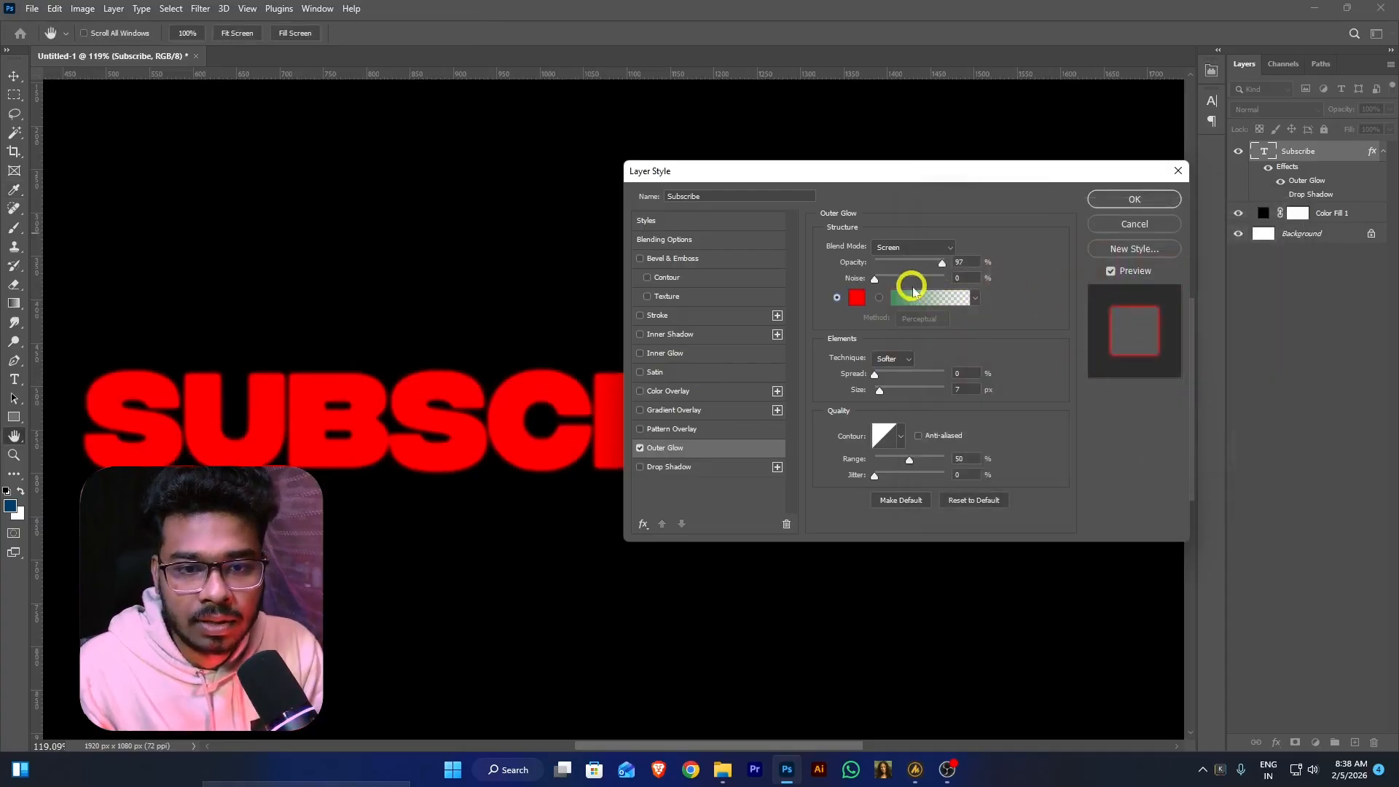
# Set the outer glow to light red #ff6969 with 100% opacity and a size of 21 px
pyautogui.click(856, 297)
pyautogui.click(969, 235)
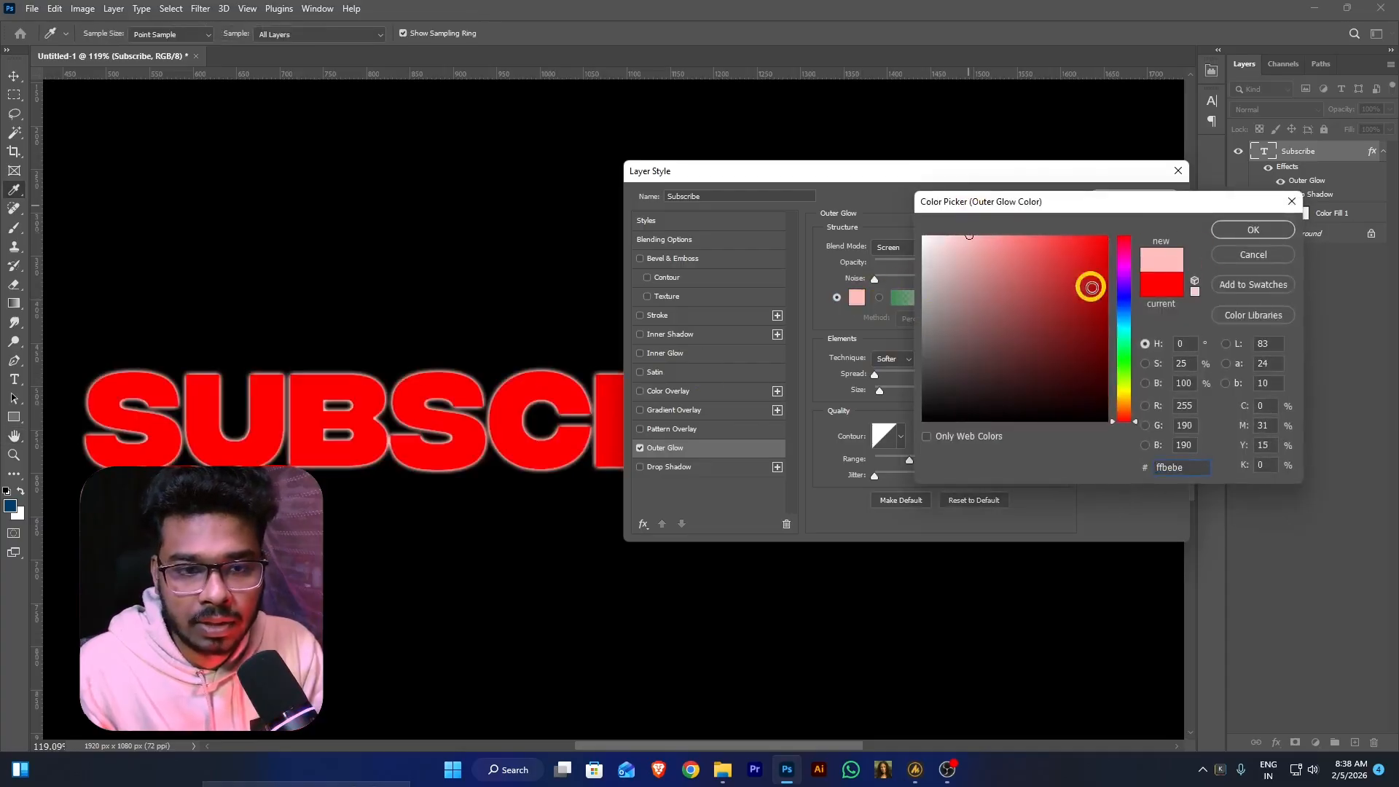
pyautogui.click(1031, 236)
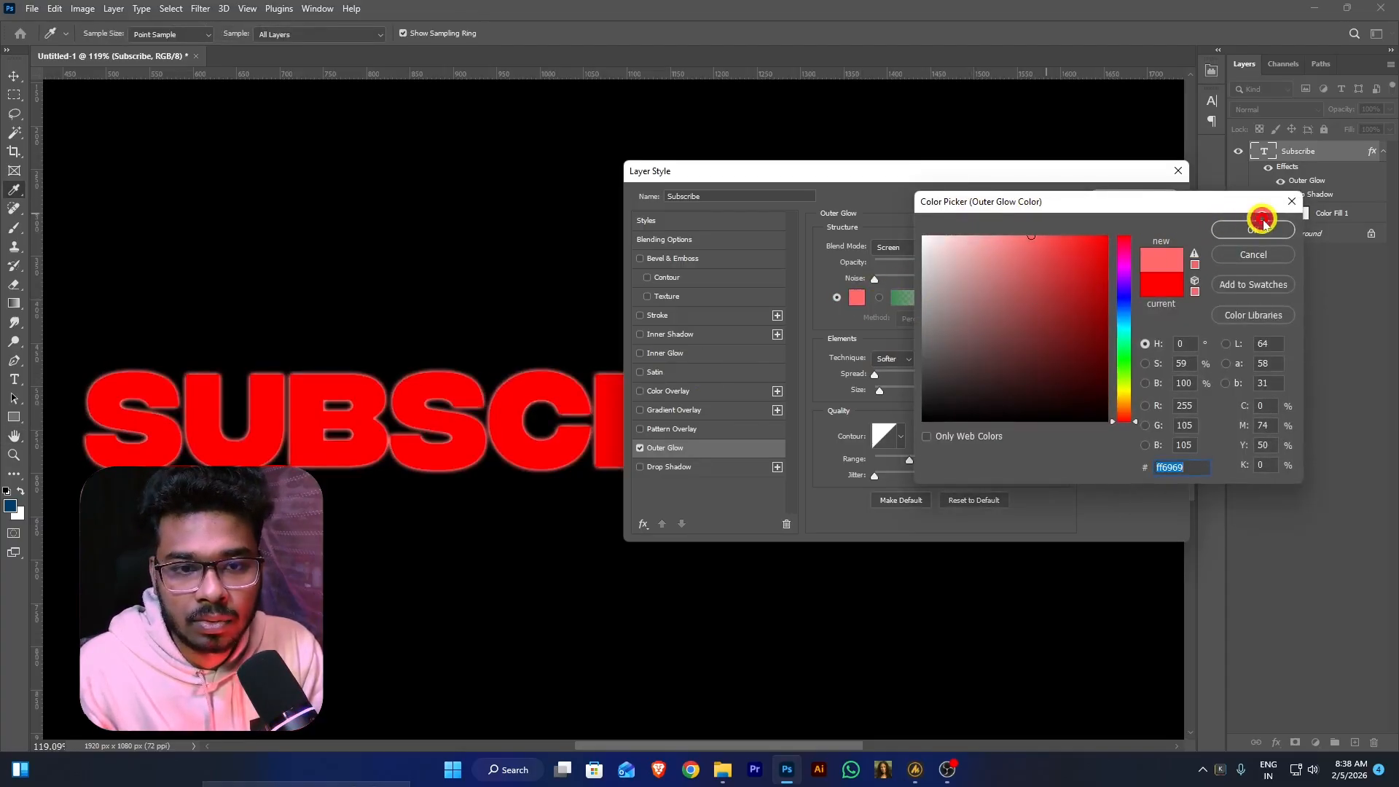
pyautogui.click(1227, 227)
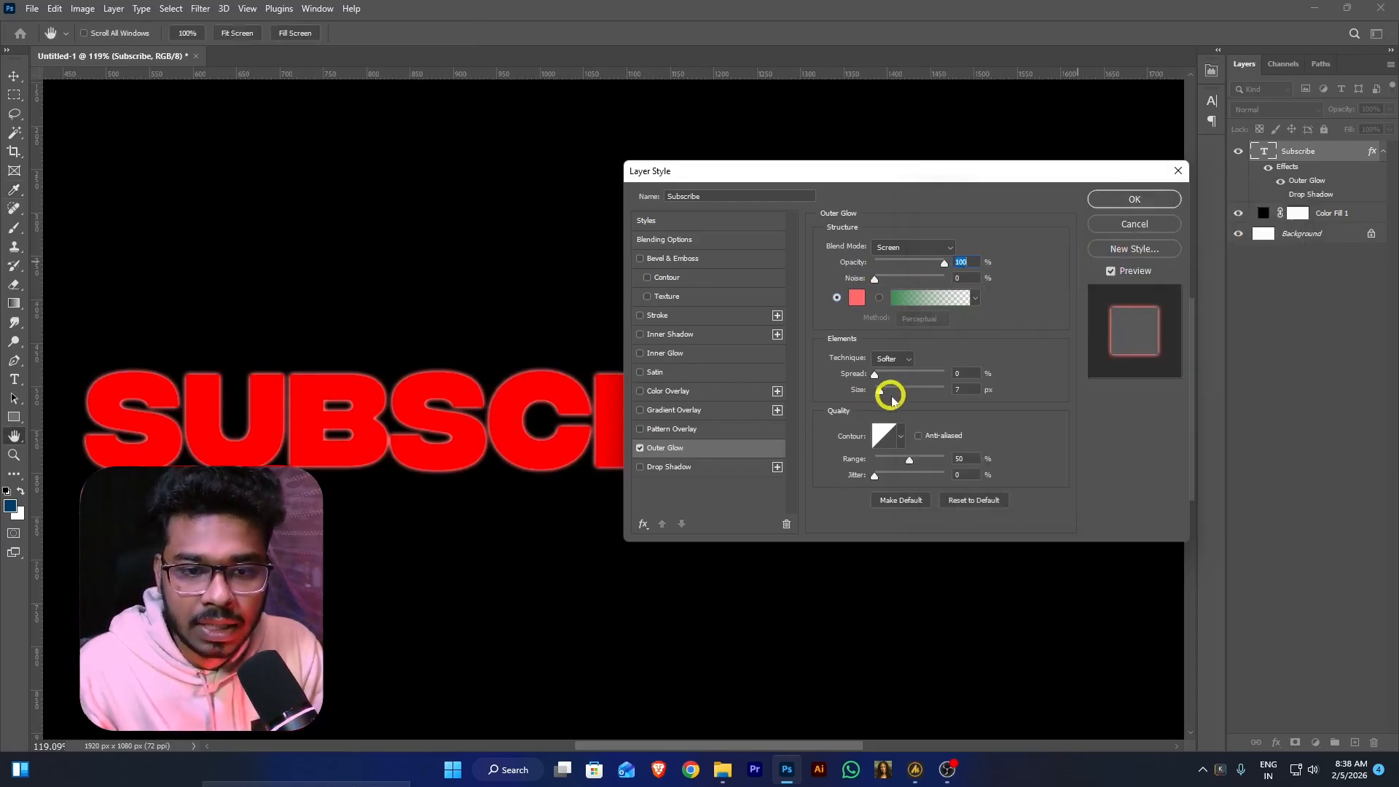
pyautogui.moveTo(893, 386); pyautogui.dragTo(885, 390)
# Try the Color to Transparent gradient for the outer glow, and switch back to the solid color
pyautogui.click(857, 297)
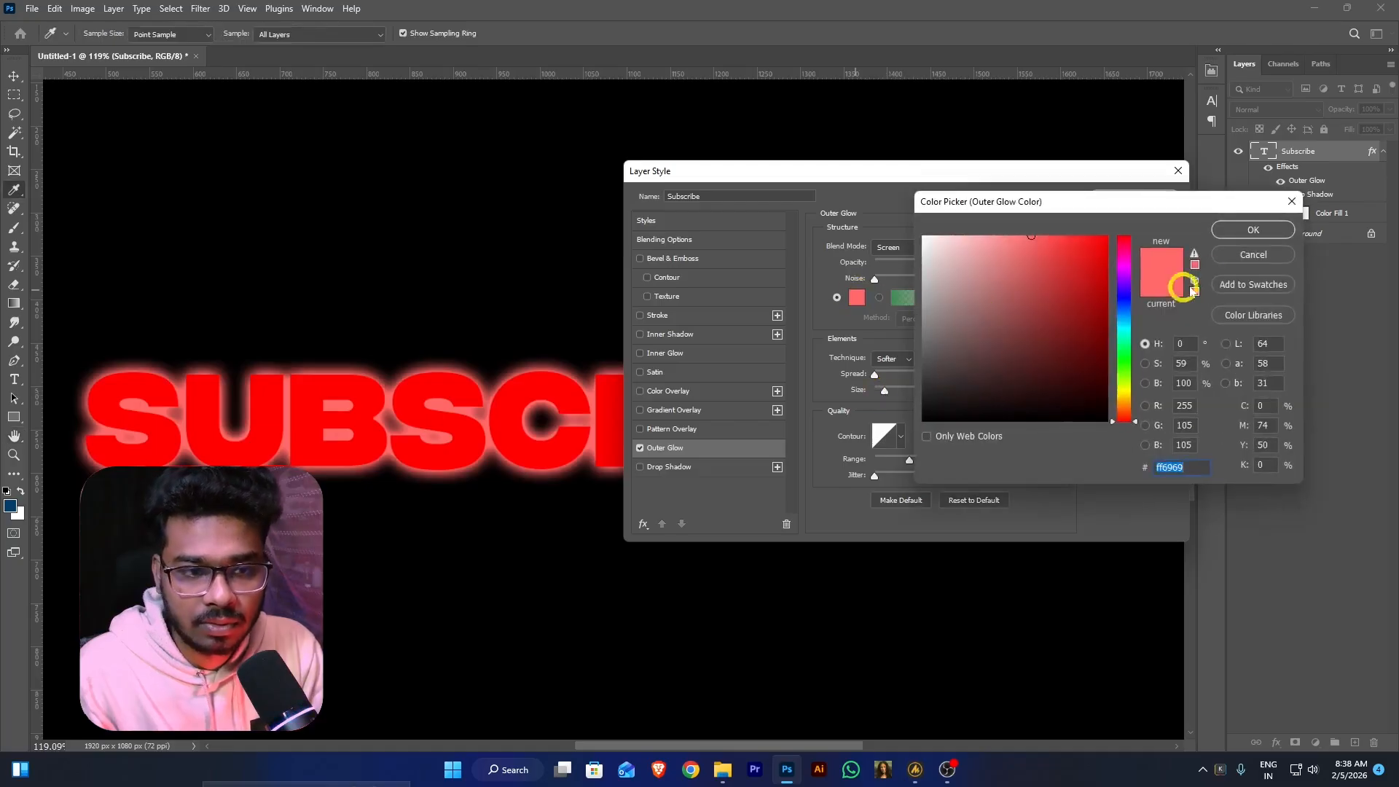
pyautogui.click(1244, 254)
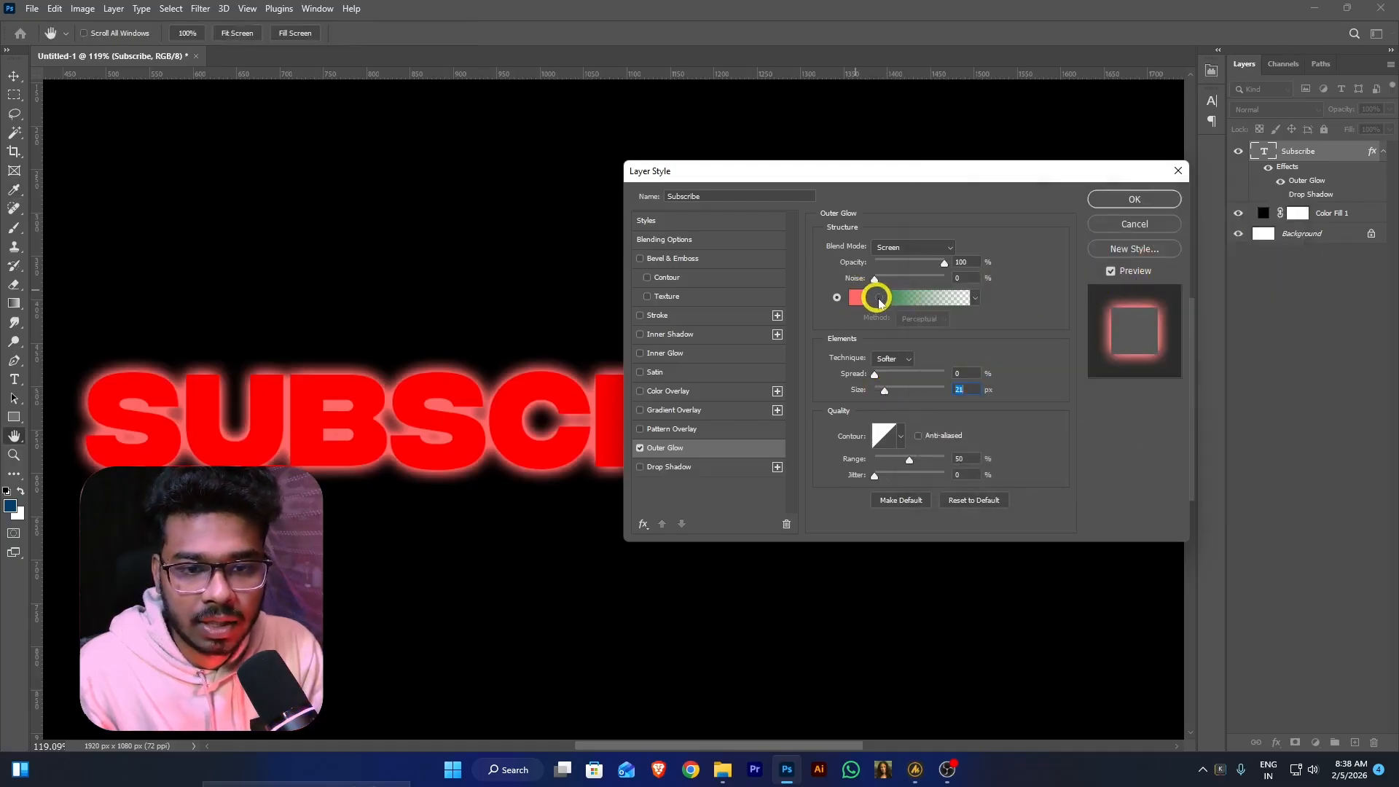
pyautogui.click(878, 298)
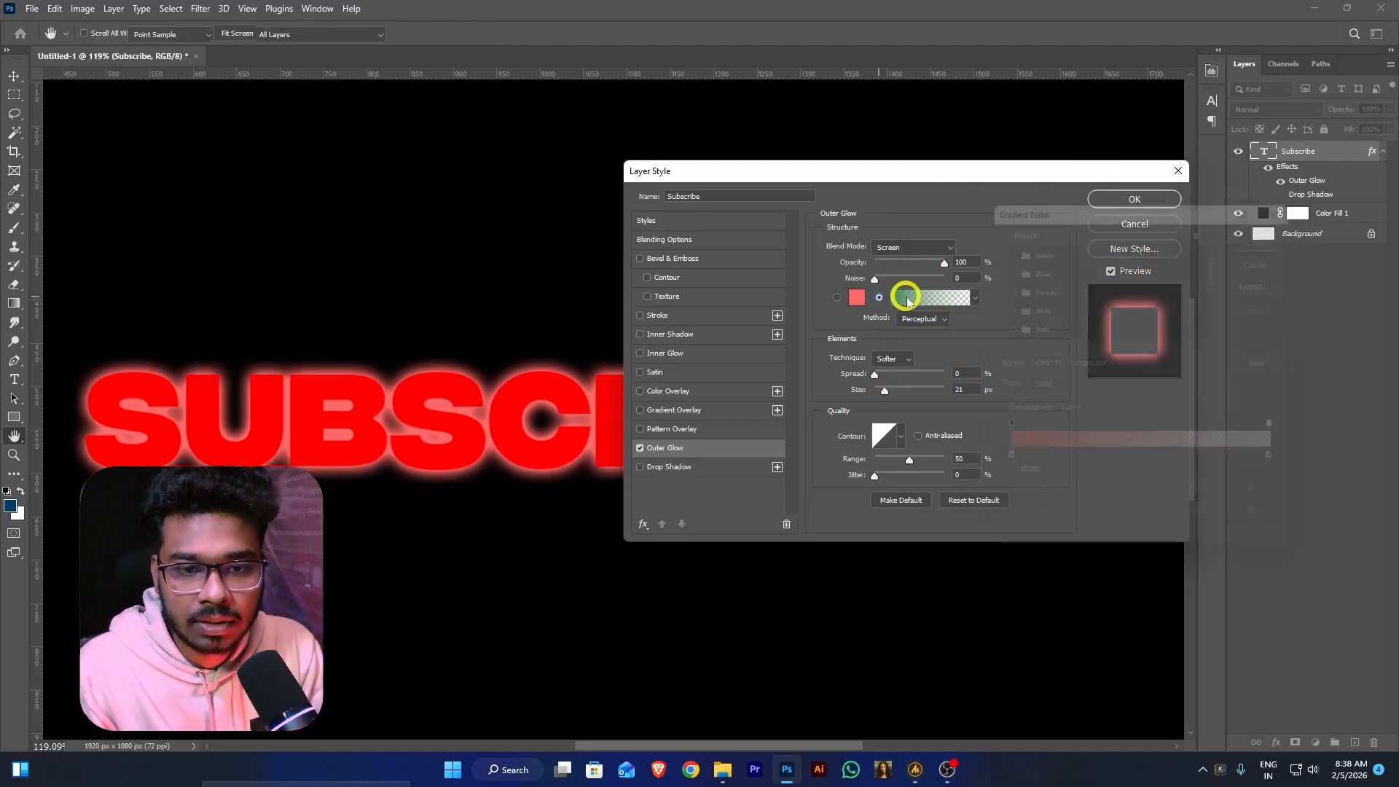
pyautogui.click(907, 301)
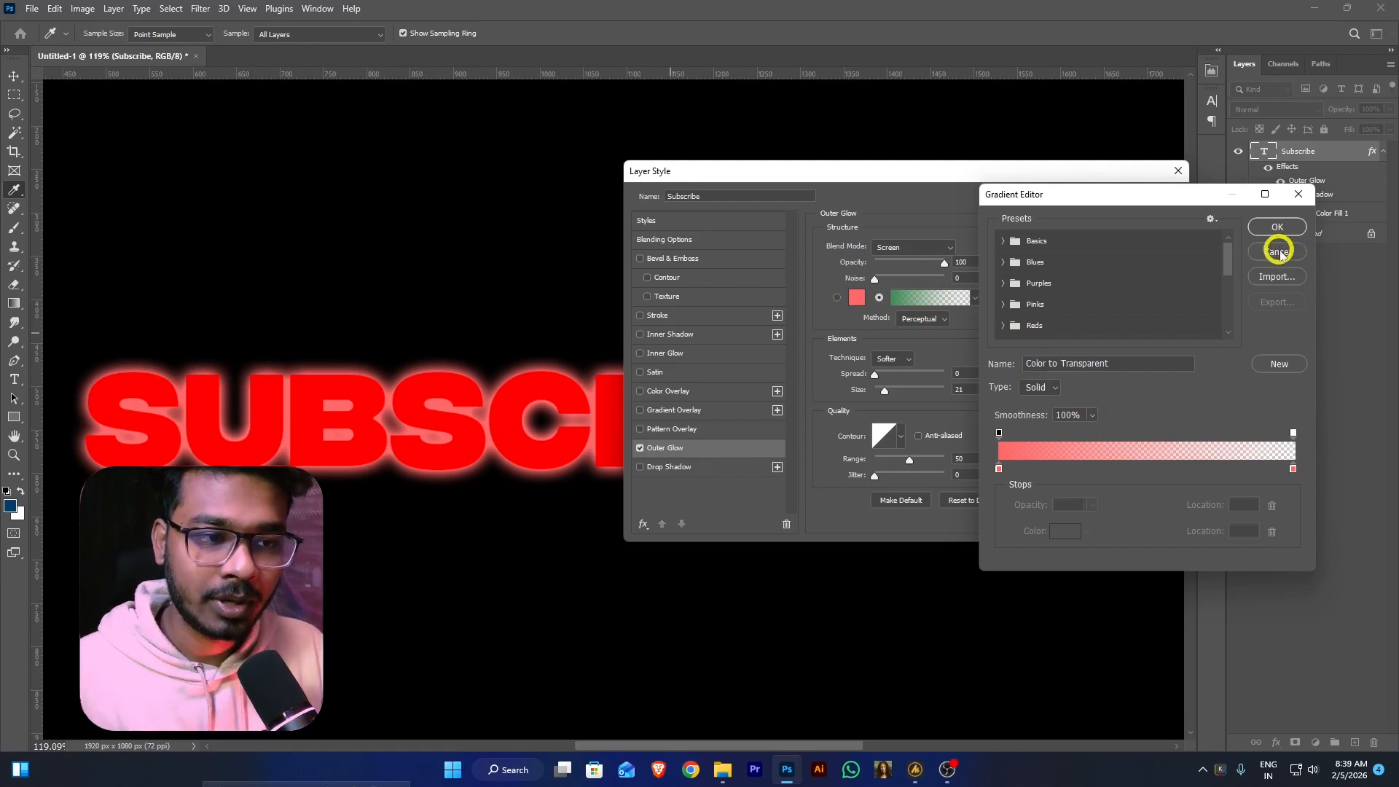
pyautogui.click(1278, 227)
pyautogui.click(836, 297)
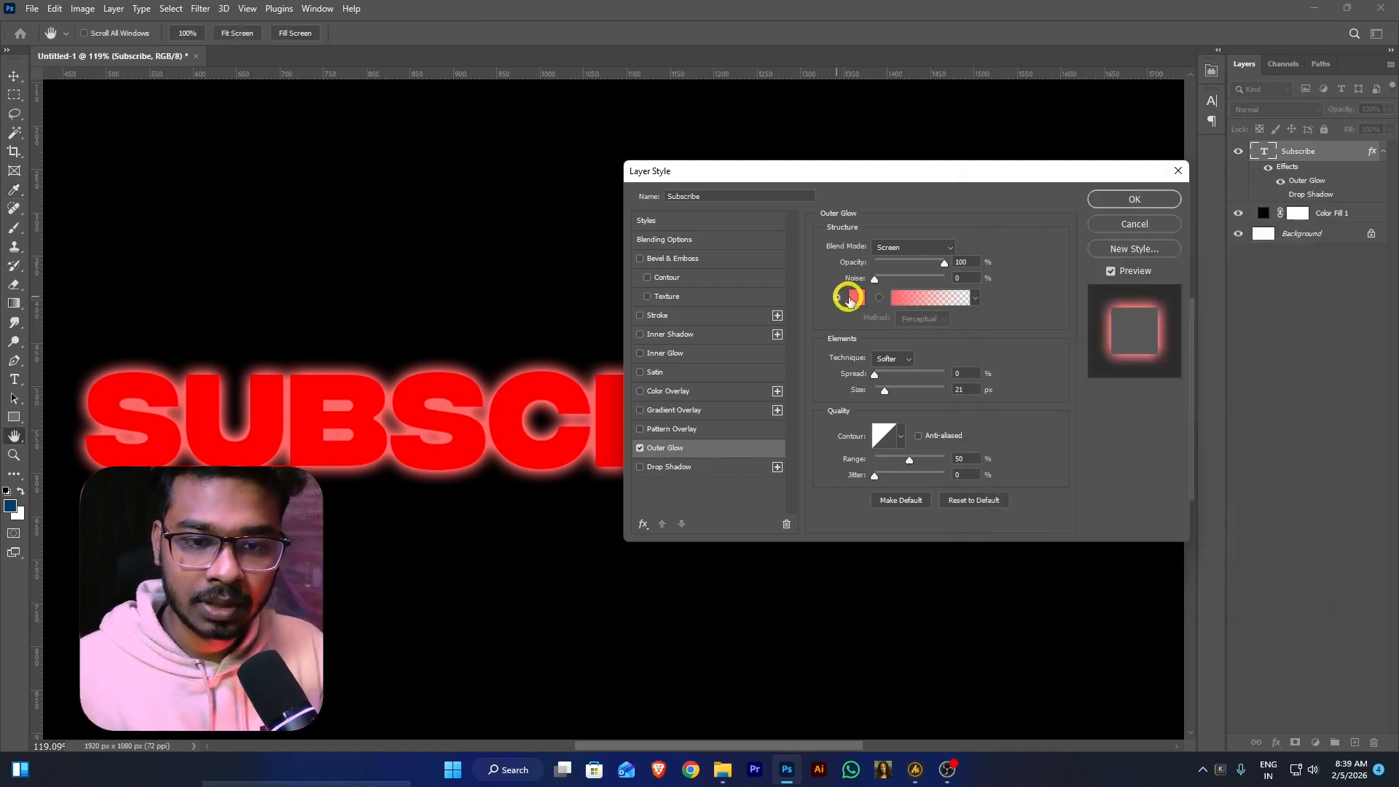
pyautogui.click(854, 297)
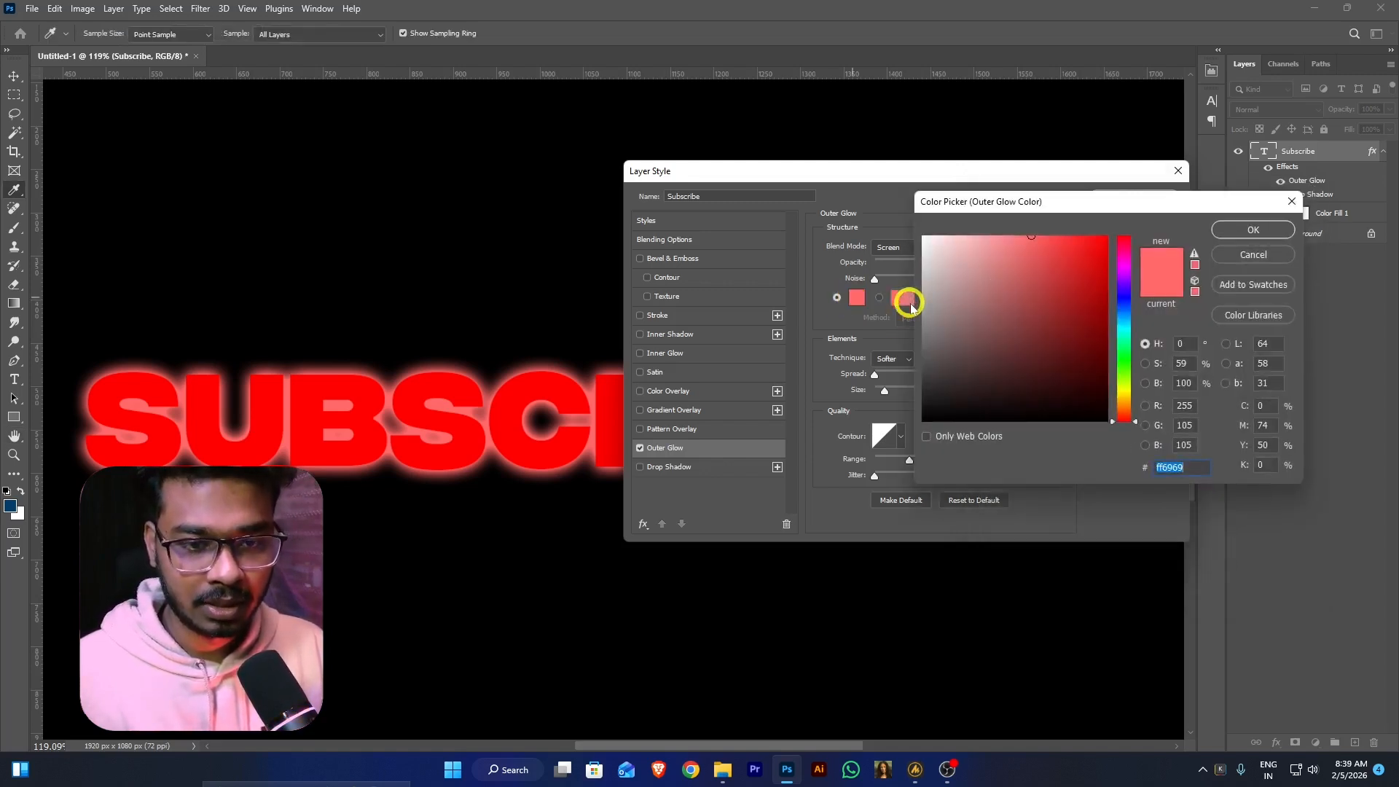
pyautogui.click(1125, 394)
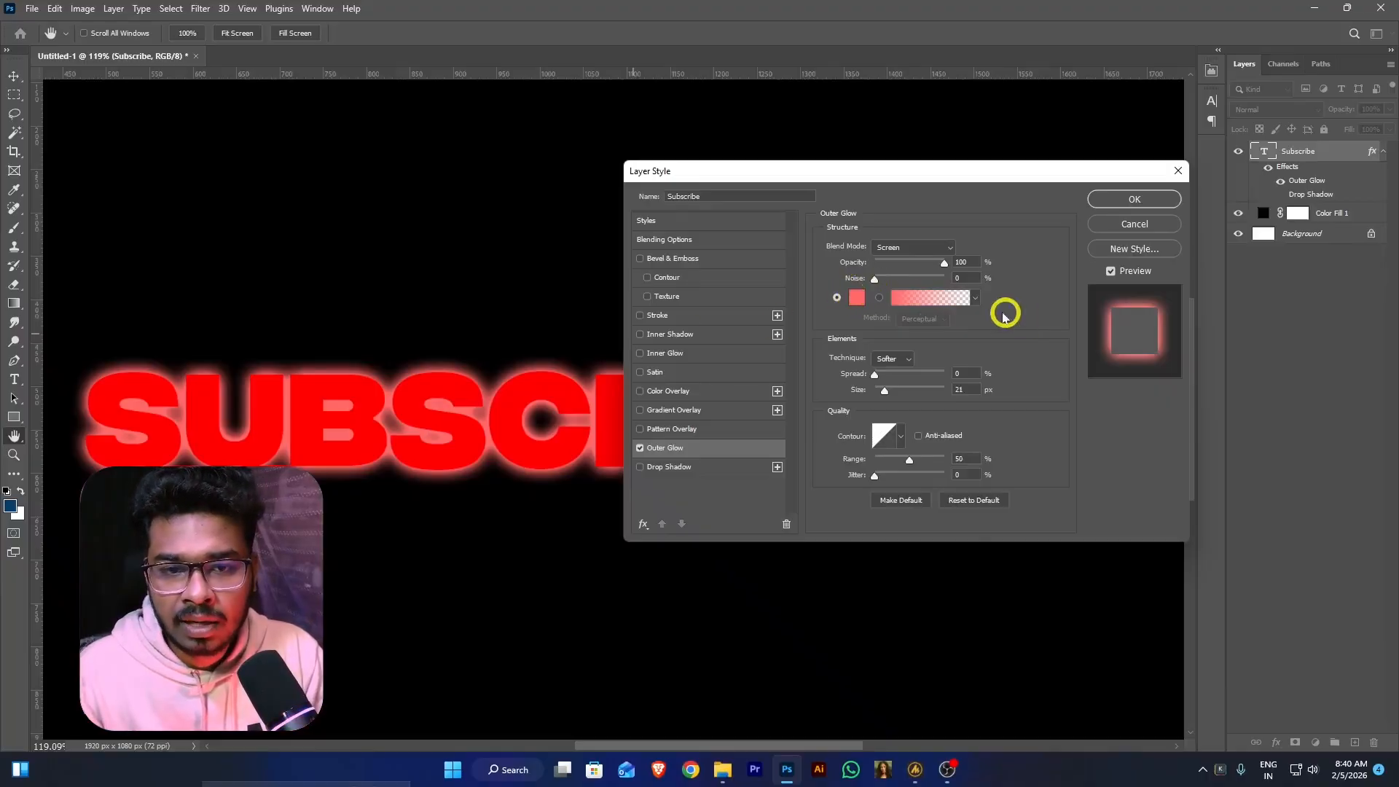
# Try the outer glow noise at 51%, and reset it to 0%
pyautogui.moveTo(874, 280); pyautogui.dragTo(895, 280)
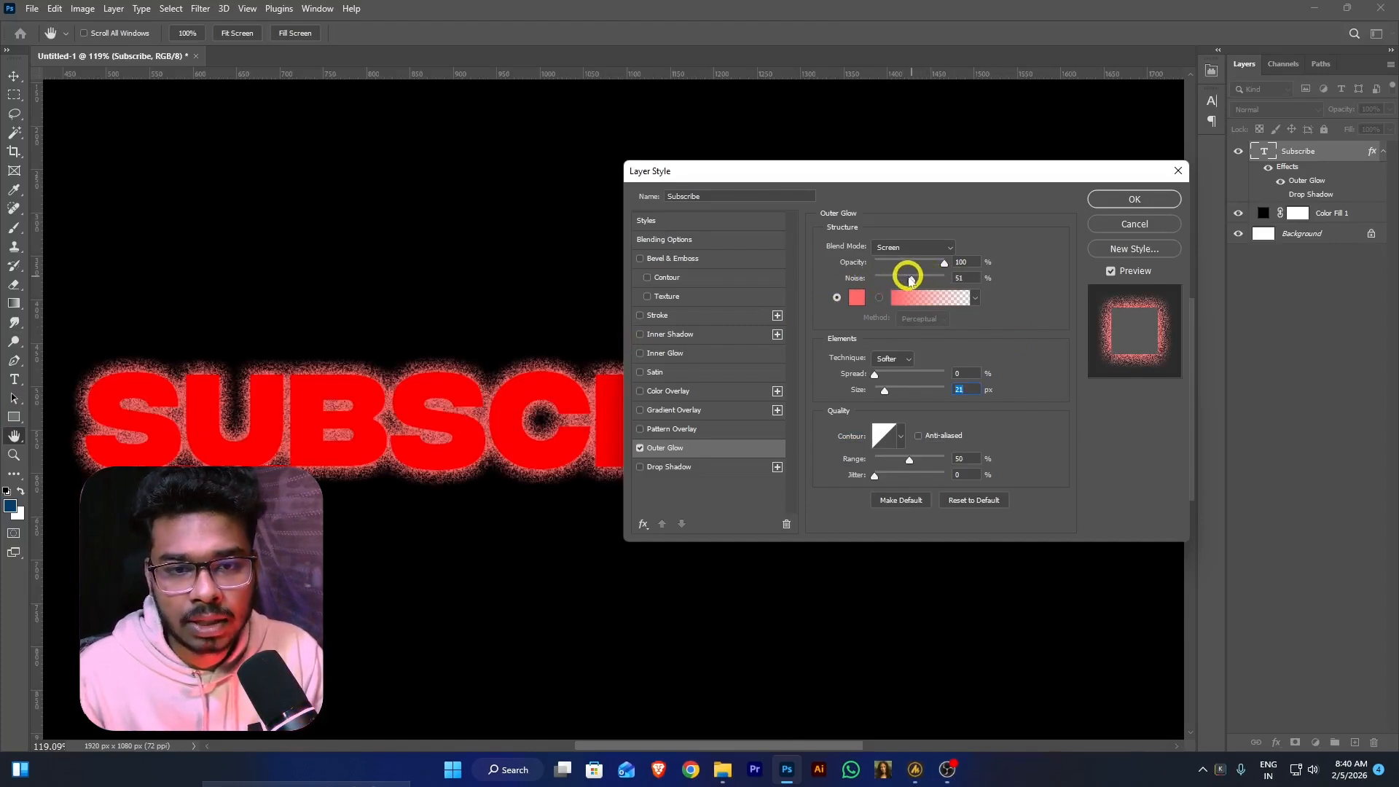
pyautogui.moveTo(910, 281); pyautogui.dragTo(872, 280)
pyautogui.click(860, 281)
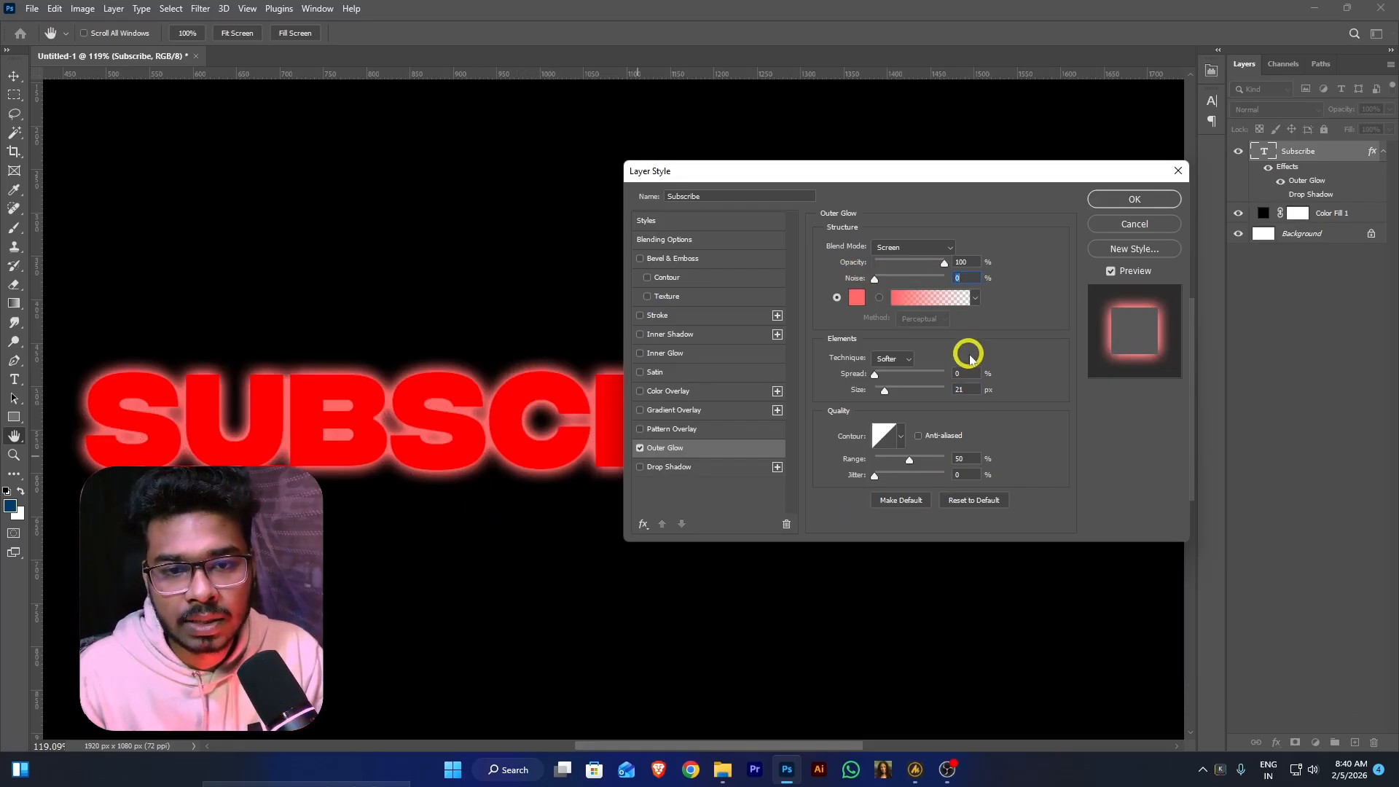
# Set the outer glow noise to 33% and compare the glow at 0% and 100% opacity
pyautogui.moveTo(899, 281); pyautogui.dragTo(900, 279)
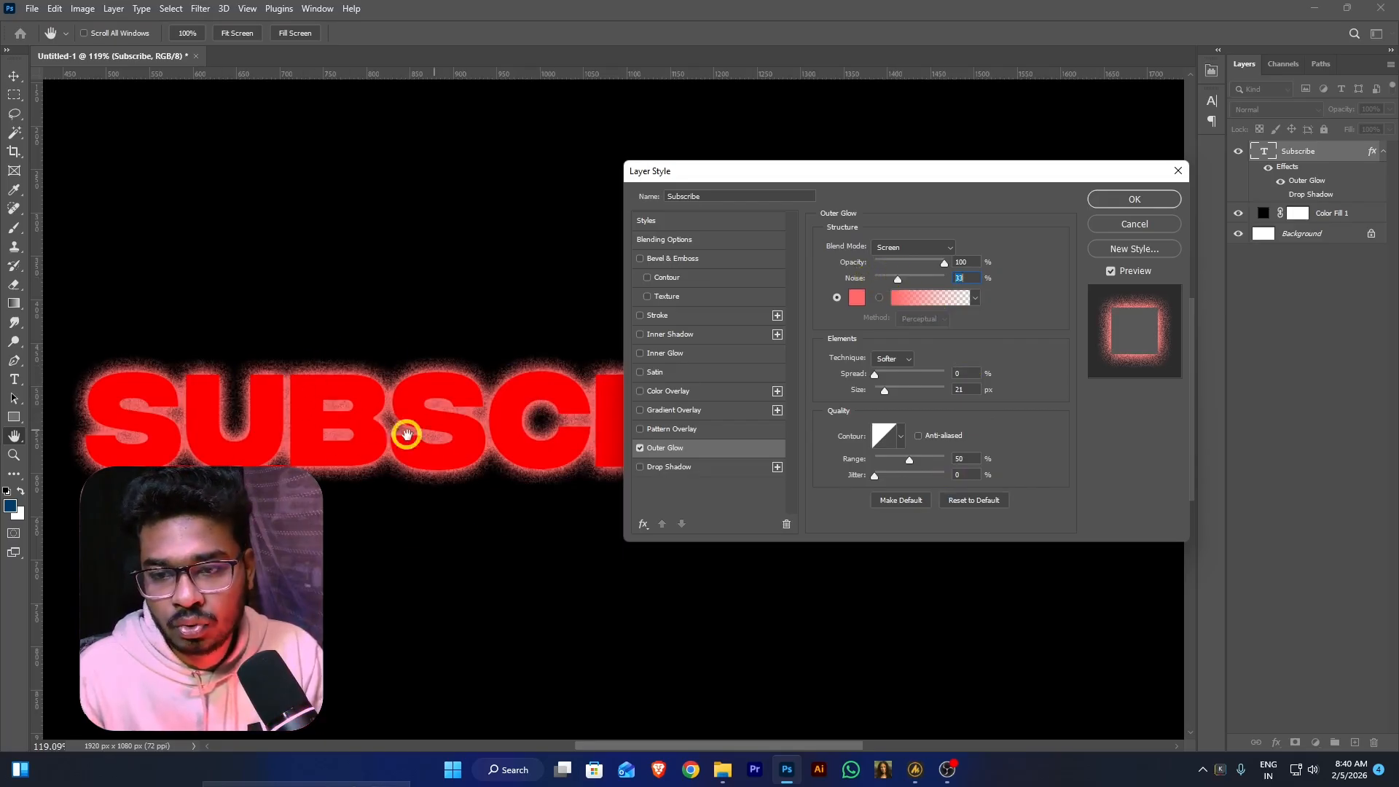
pyautogui.moveTo(947, 266); pyautogui.dragTo(872, 267)
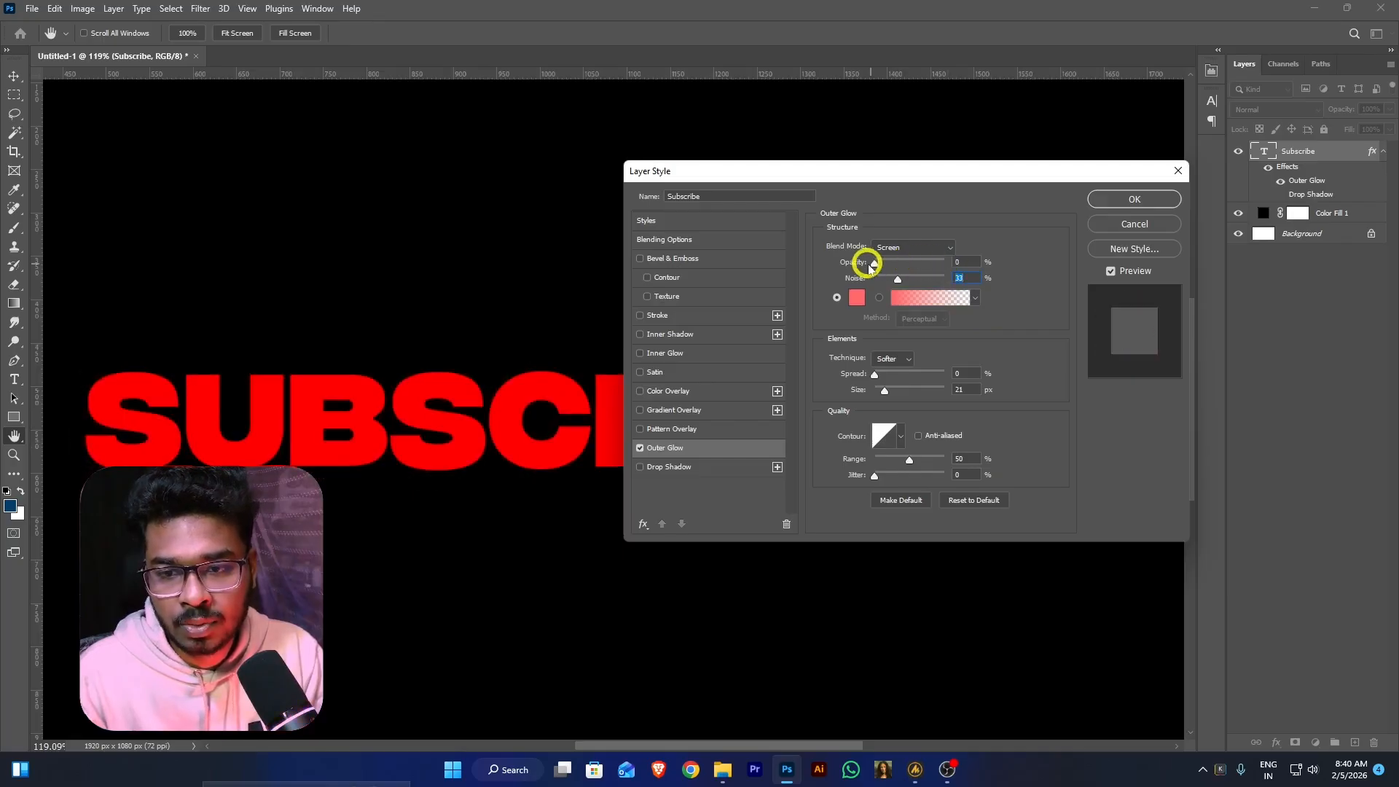
pyautogui.moveTo(875, 266); pyautogui.dragTo(956, 271)
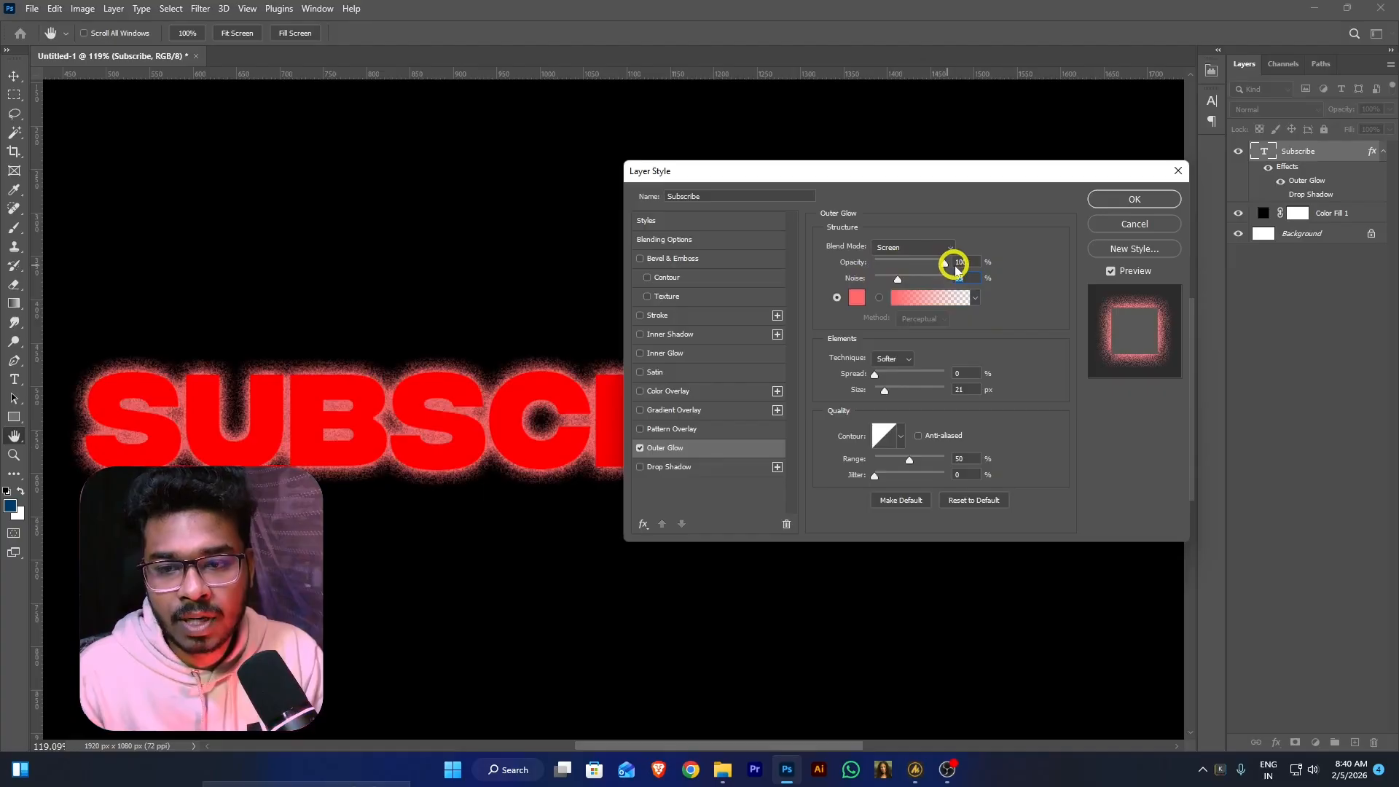
# Try the outer glow noise at 52%, and return both noise and spread to 0%
pyautogui.moveTo(899, 279)
pyautogui.mouseDown()
pyautogui.moveTo(988, 281)
pyautogui.moveTo(910, 281)
pyautogui.mouseUp()
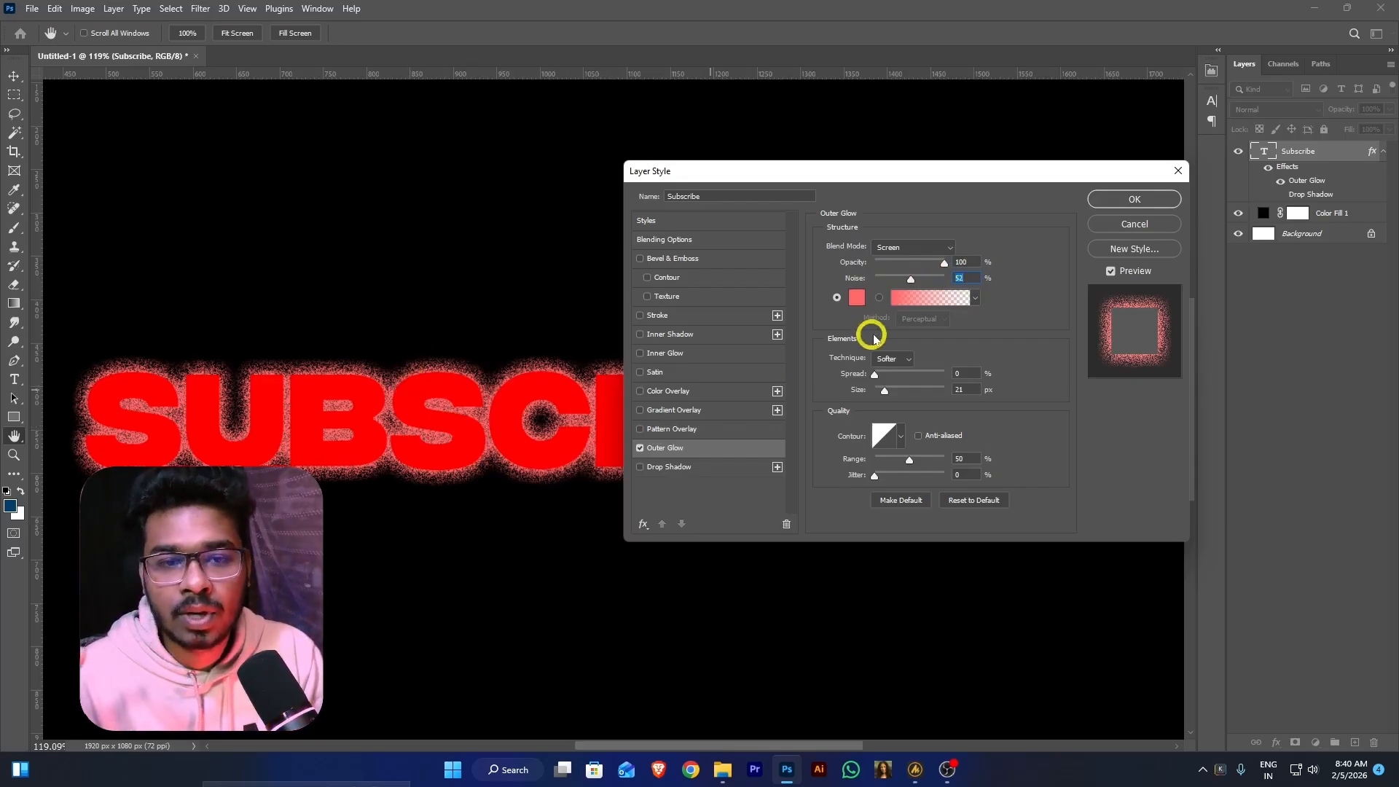
pyautogui.moveTo(911, 279); pyautogui.dragTo(874, 279)
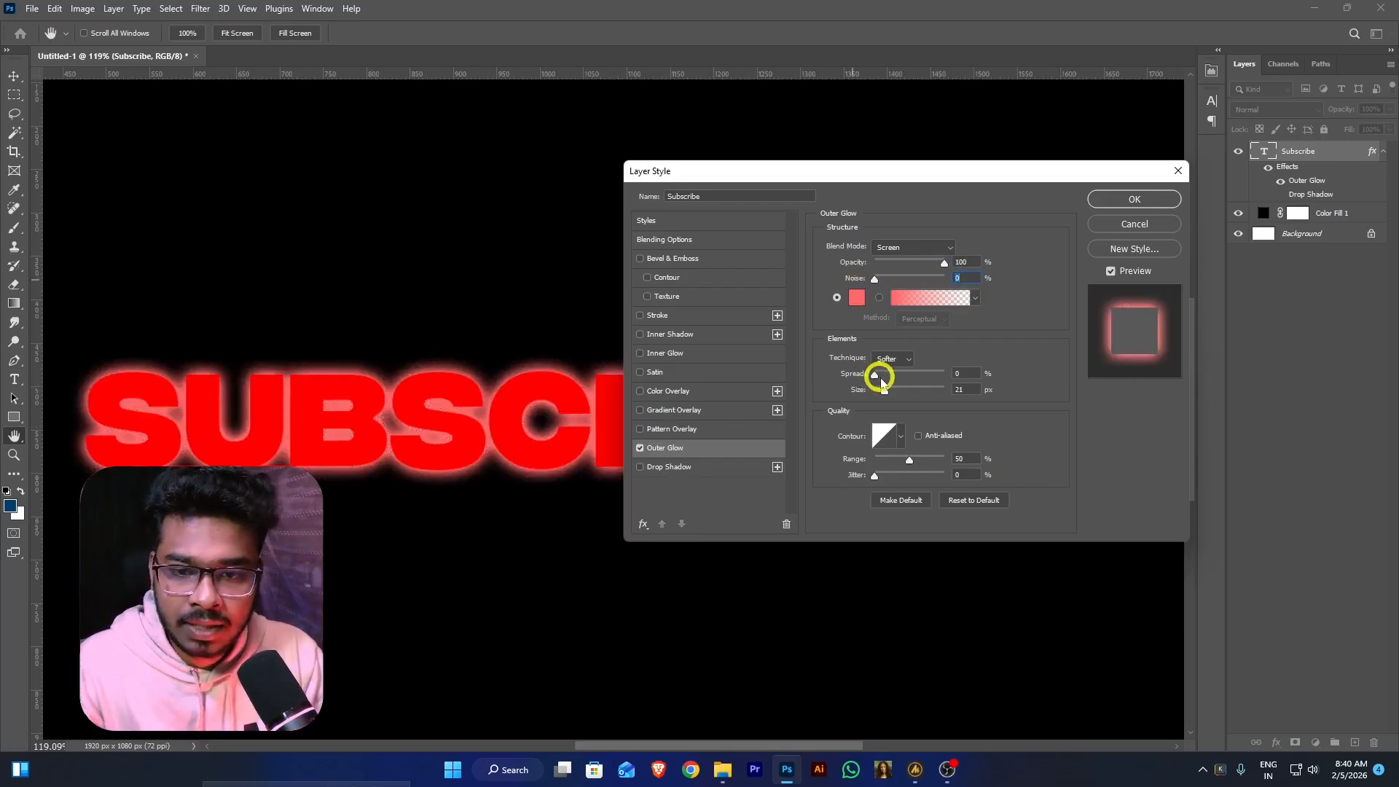
pyautogui.moveTo(879, 376); pyautogui.dragTo(846, 378)
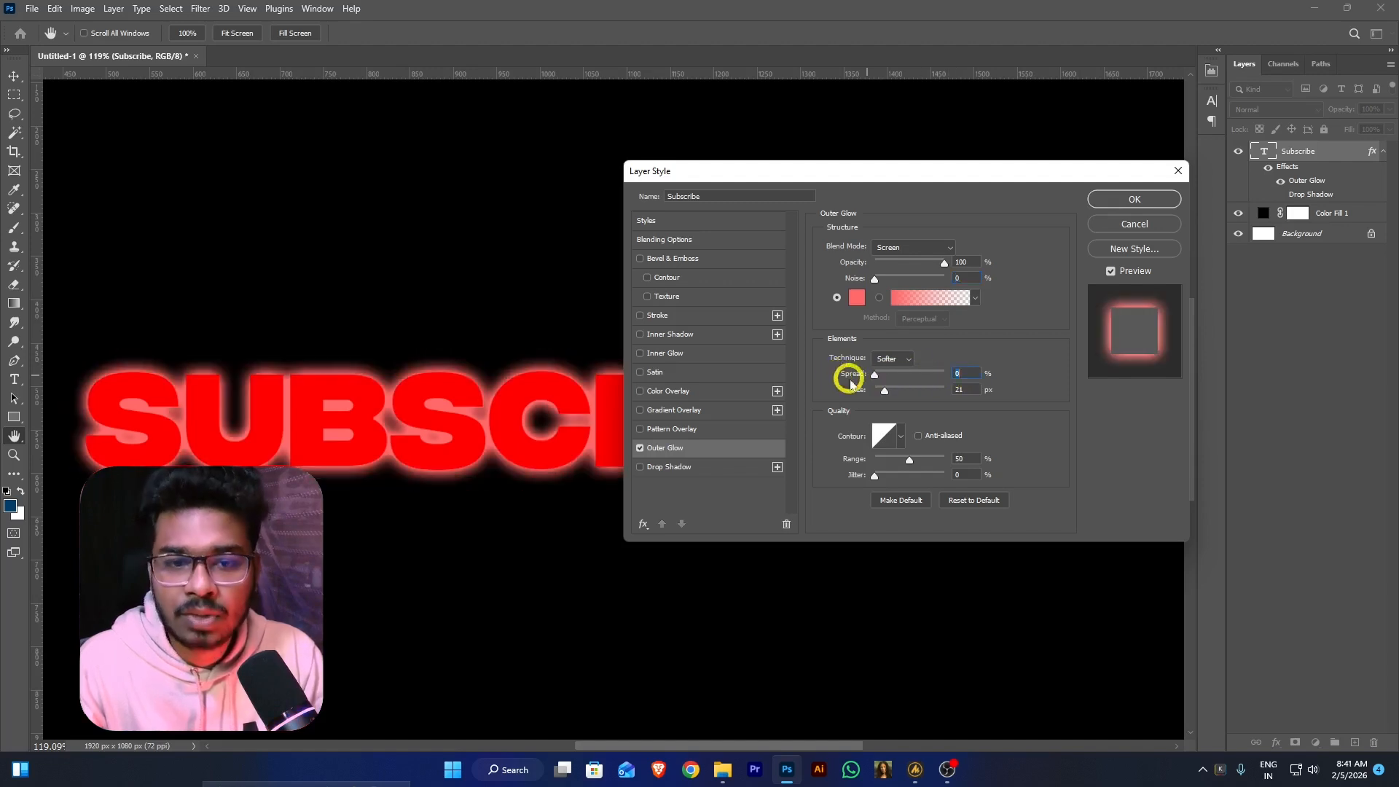
# Try reshaping the outer glow's linear contour into a wavy custom curve, and discard it
pyautogui.click(886, 437)
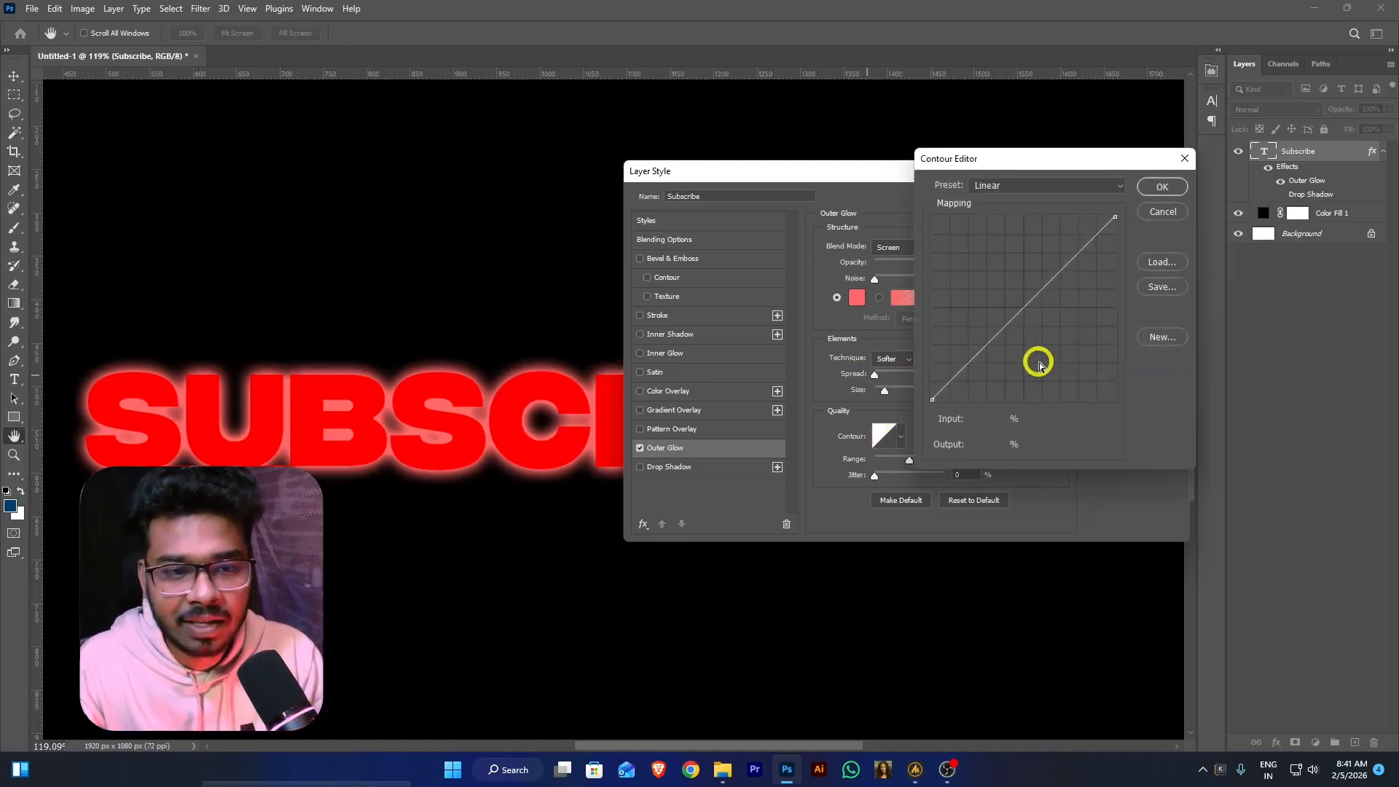
pyautogui.click(1014, 320)
pyautogui.moveTo(988, 341); pyautogui.dragTo(952, 321)
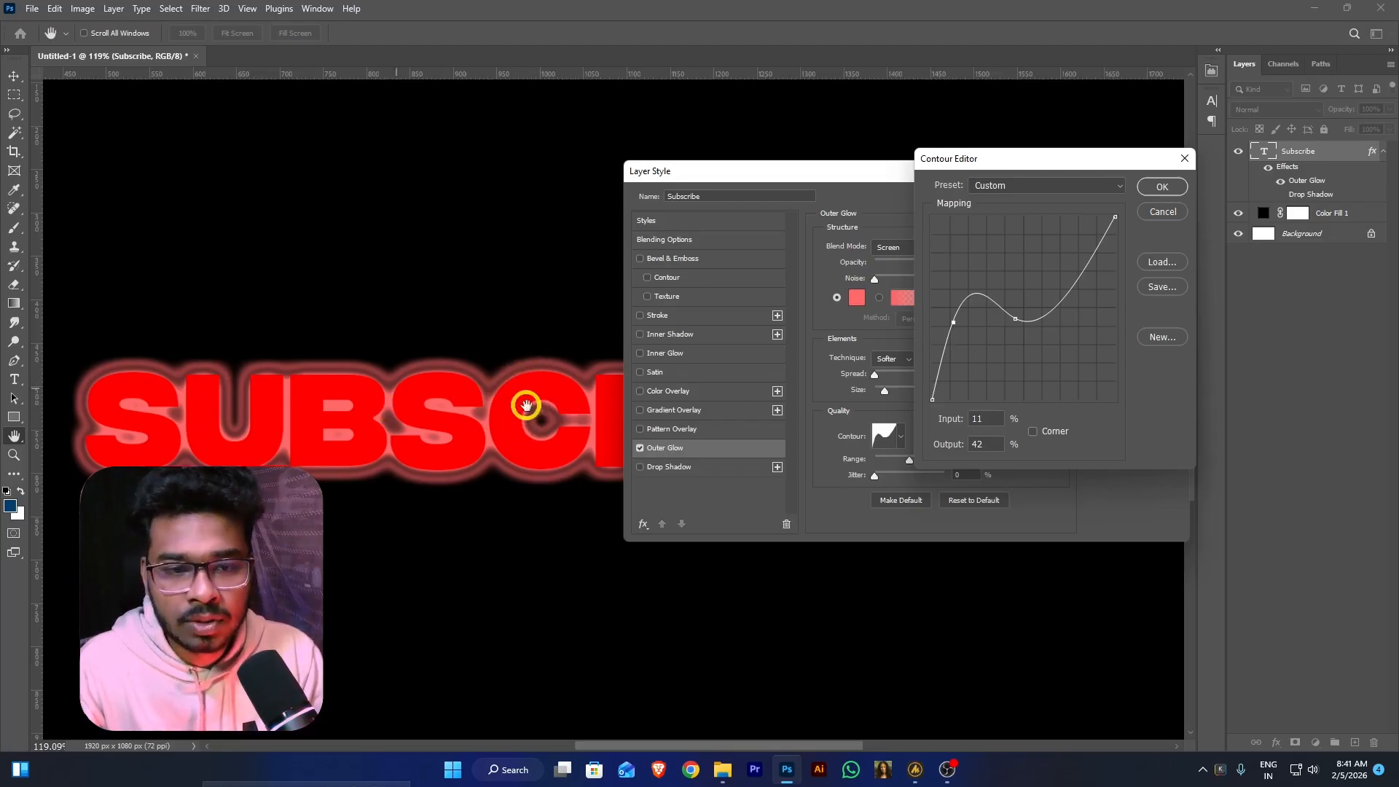
pyautogui.moveTo(1015, 320); pyautogui.dragTo(1080, 296)
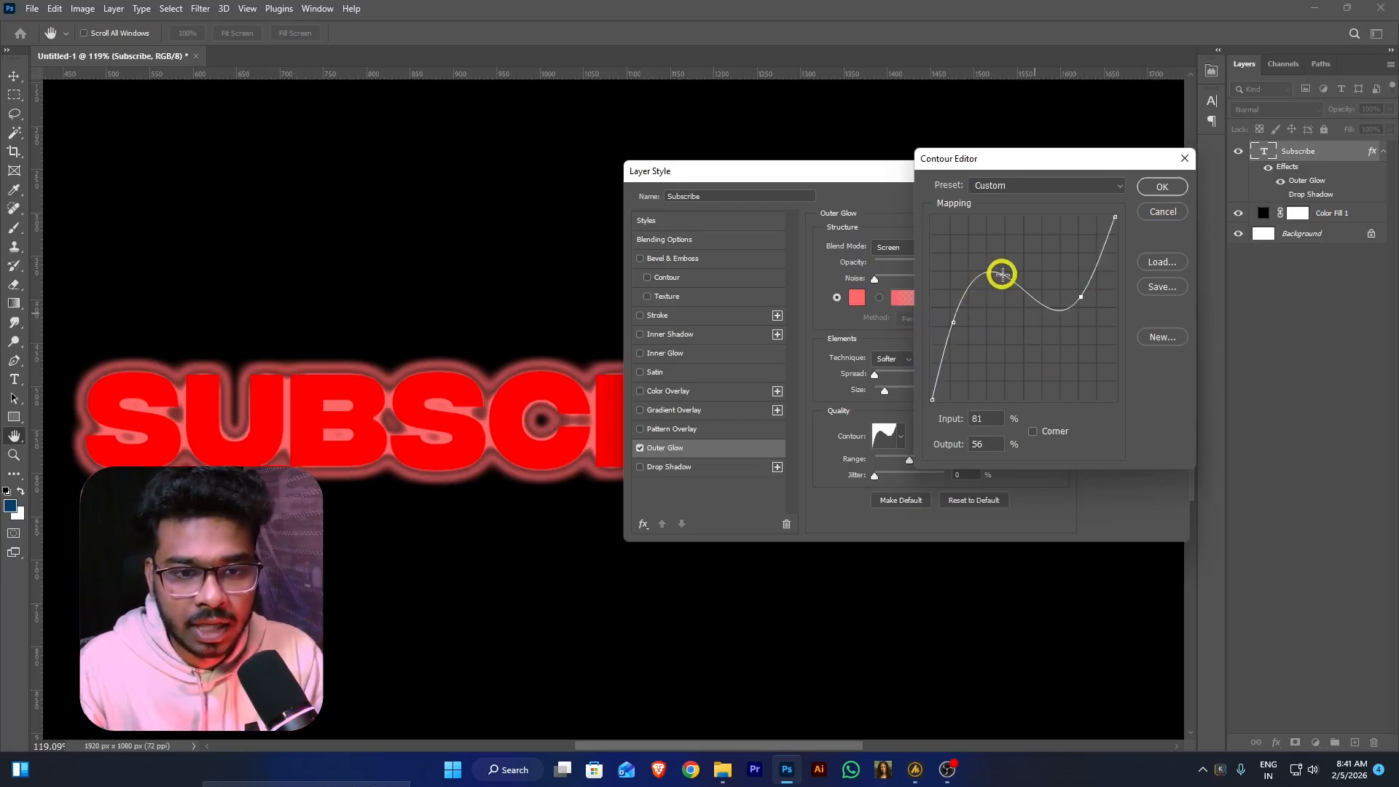
pyautogui.moveTo(1082, 297); pyautogui.dragTo(957, 340)
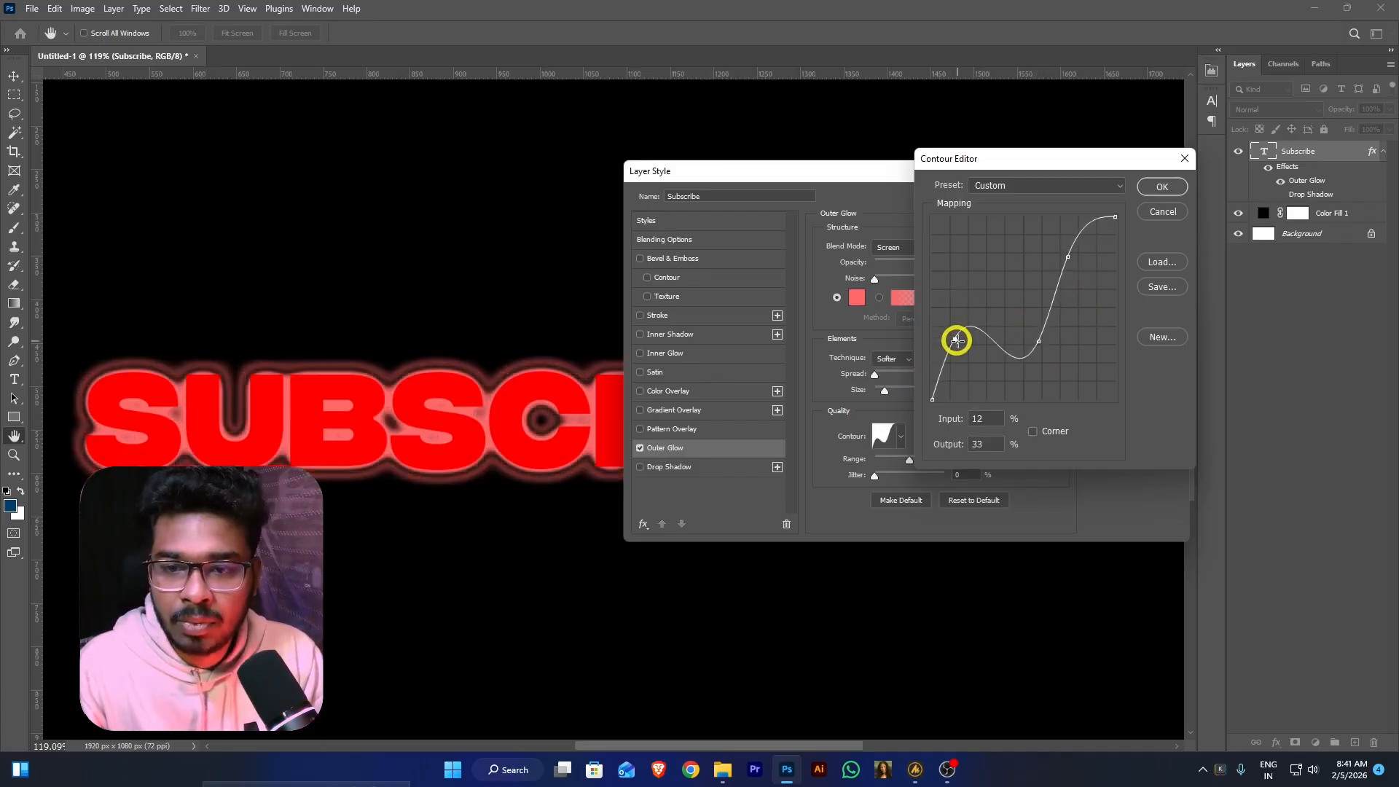
pyautogui.click(1162, 212)
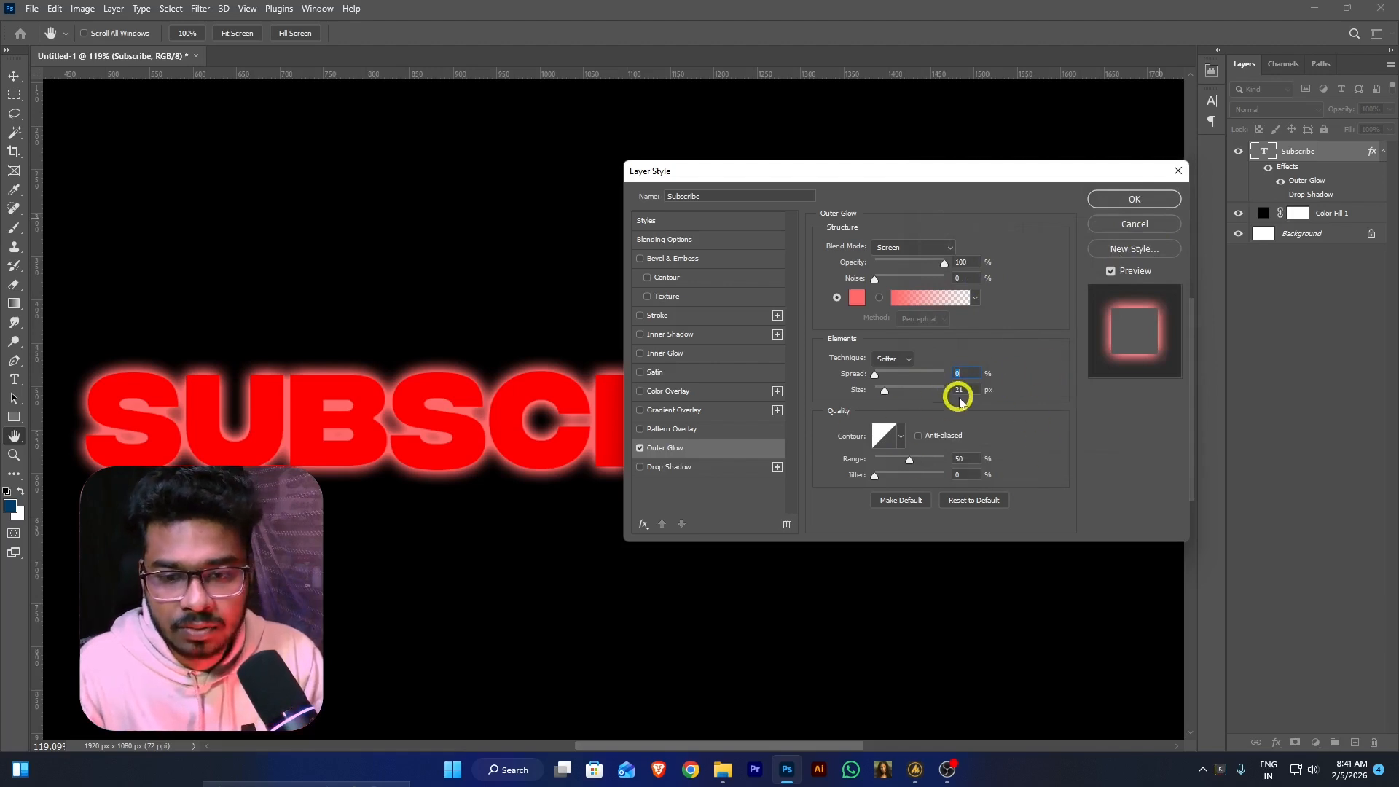
# Turn off Outer Glow and enable Pattern Overlay on the Subscribe text
pyautogui.click(640, 446)
pyautogui.click(641, 429)
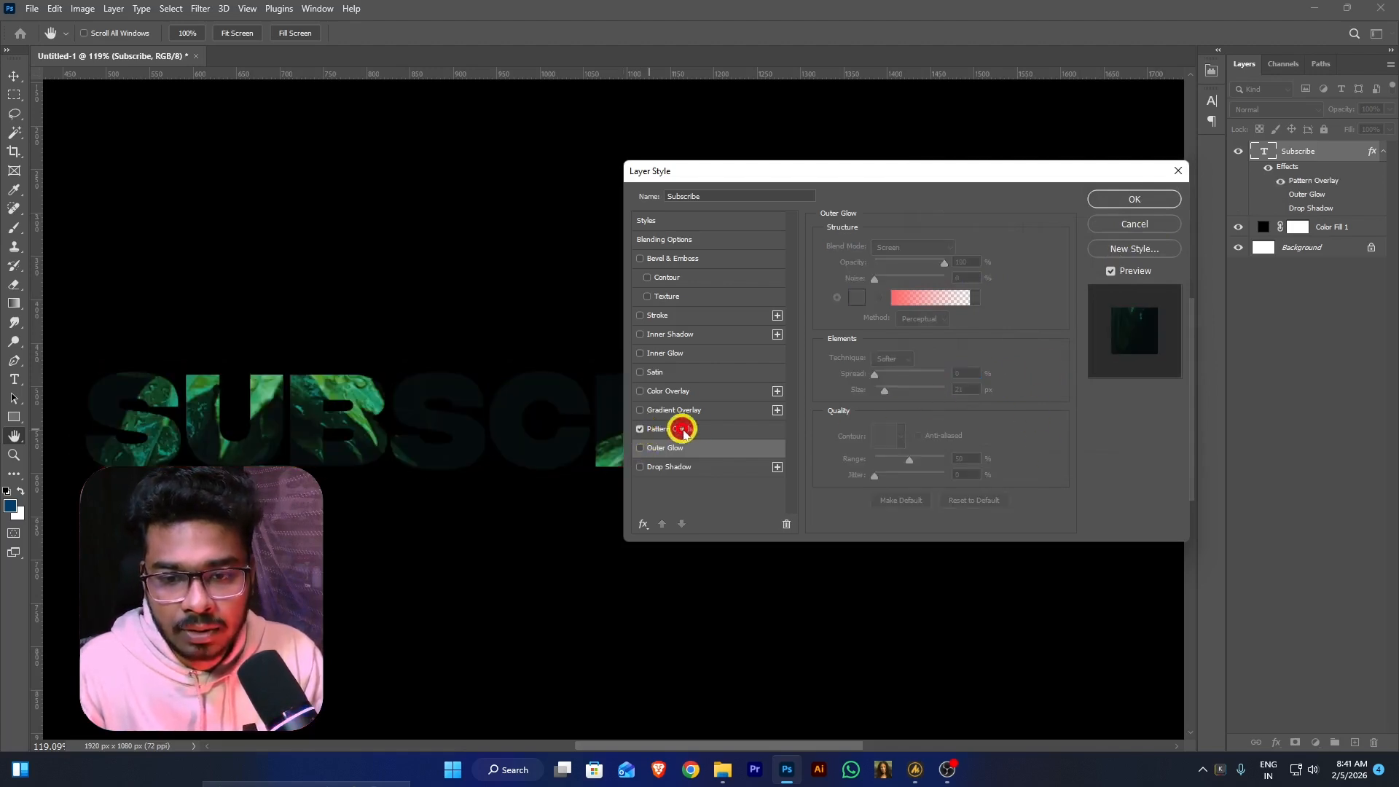
# Preview the three Water patterns on the text, and apply the first Grass pattern as its overlay
pyautogui.click(921, 295)
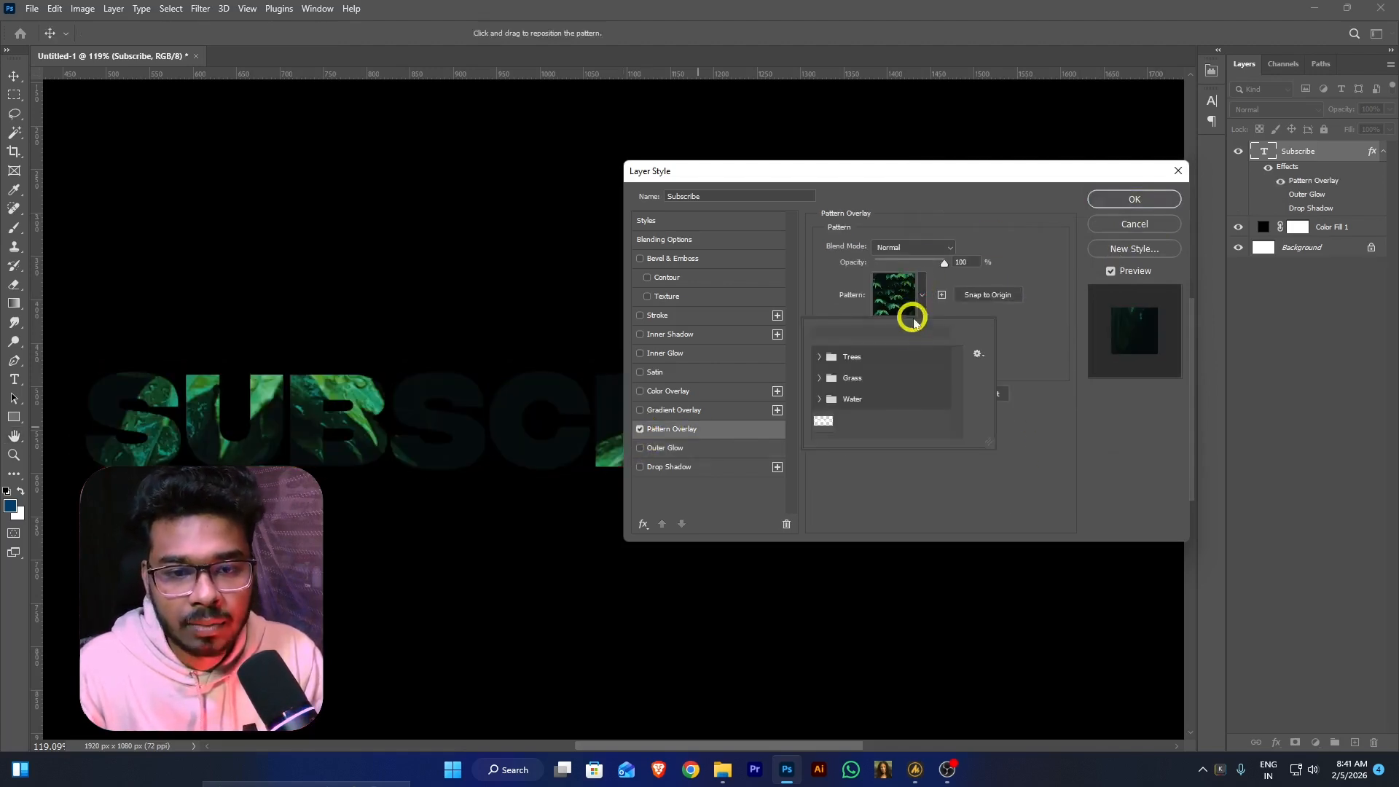
pyautogui.click(820, 400)
pyautogui.click(842, 423)
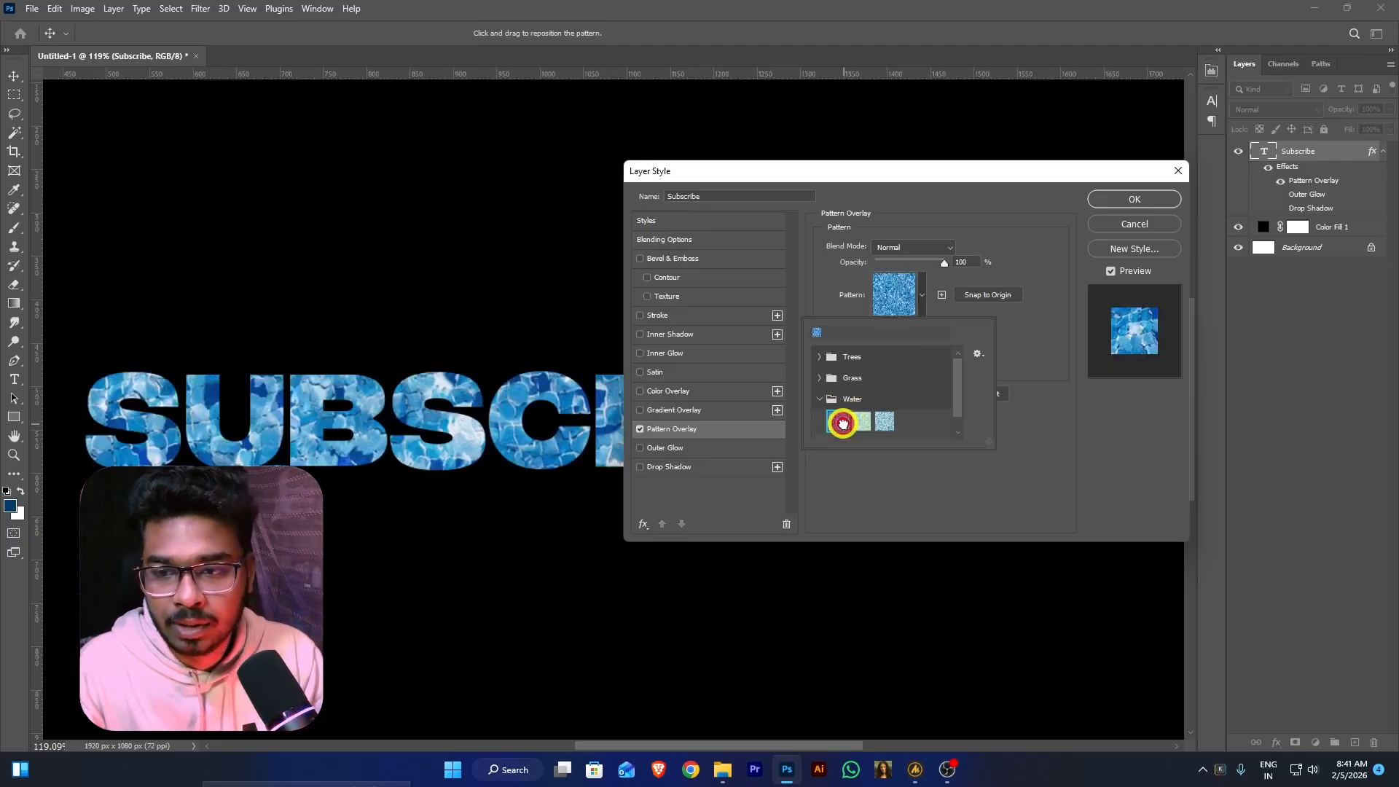
pyautogui.click(862, 422)
pyautogui.click(885, 422)
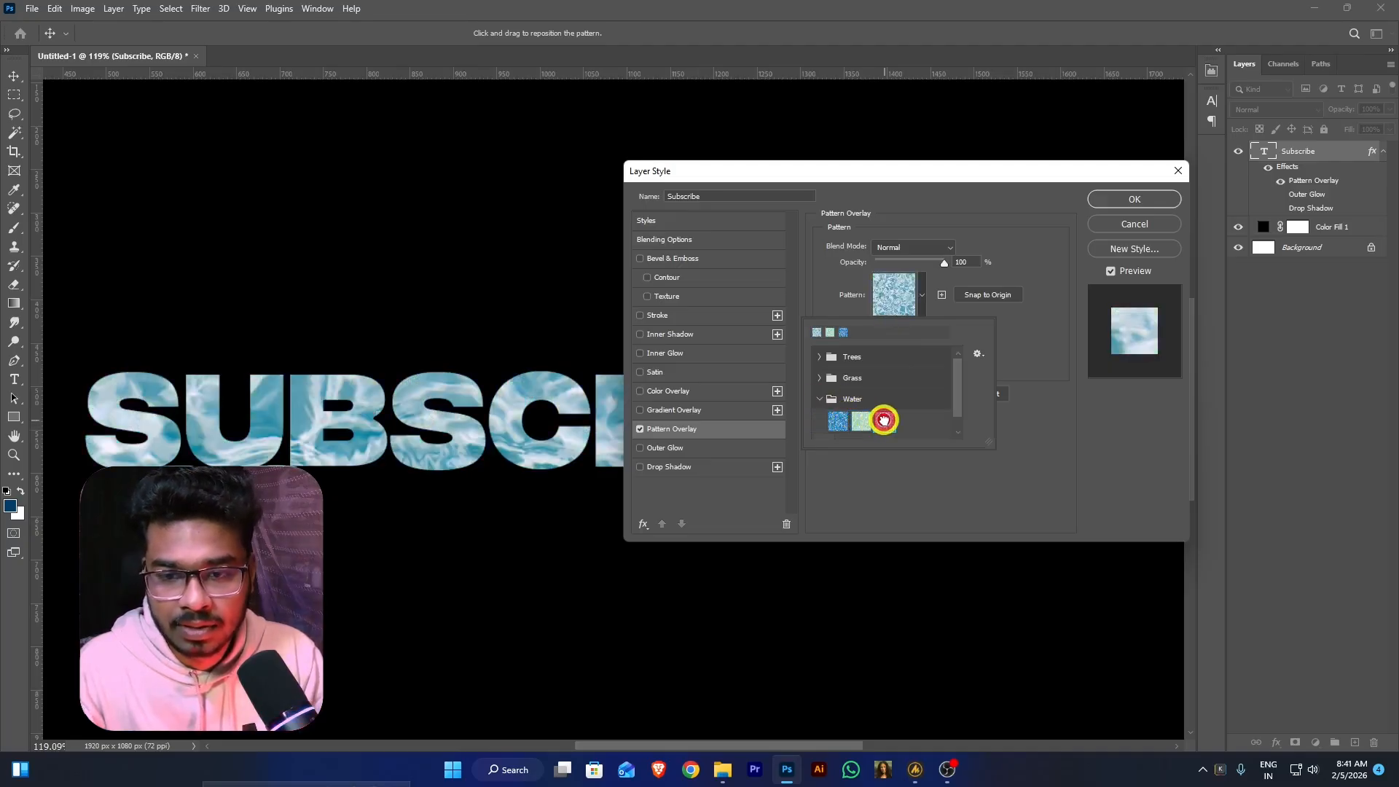
pyautogui.click(817, 378)
pyautogui.click(838, 399)
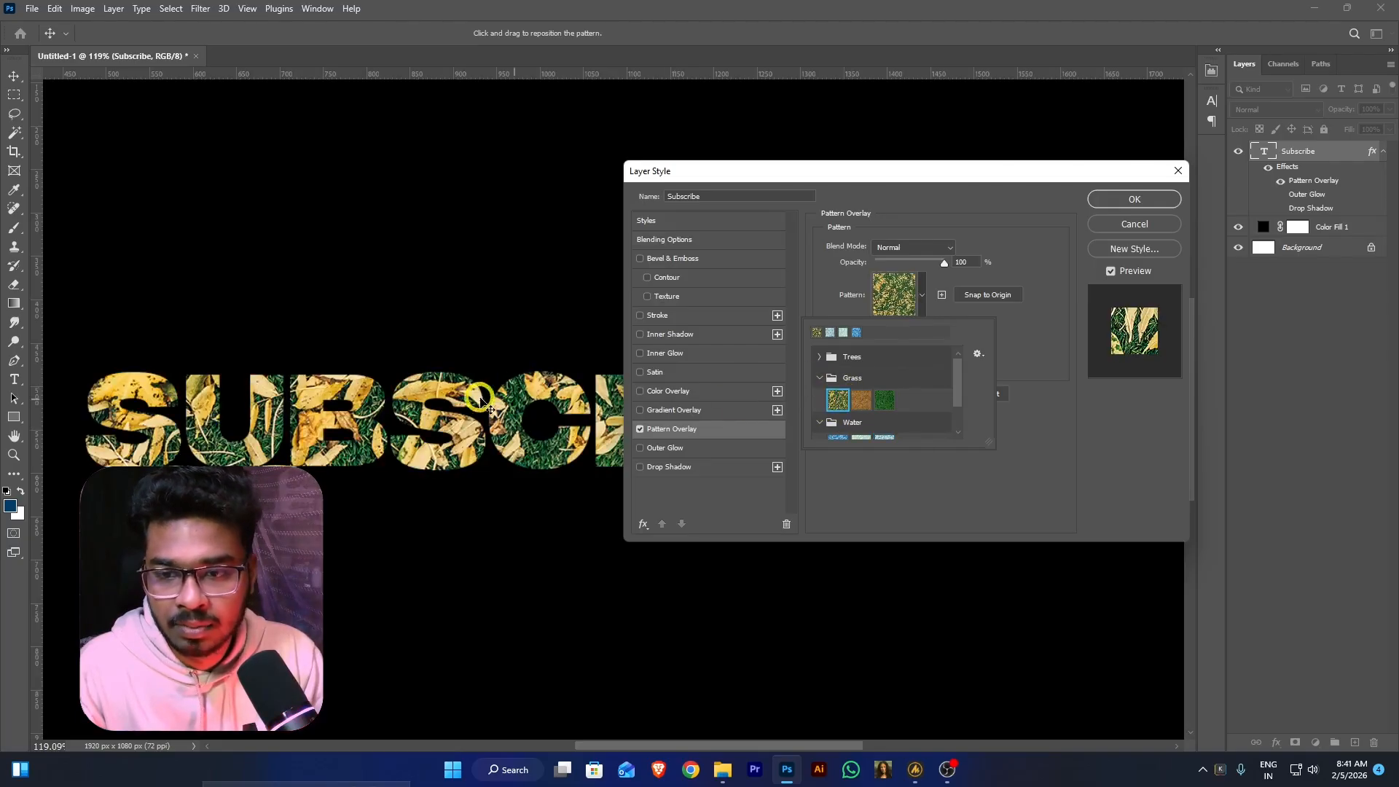
# Try the green Grass pattern on the Subscribe text, and the ungrouped preset below the Water group as its overlay
pyautogui.click(884, 400)
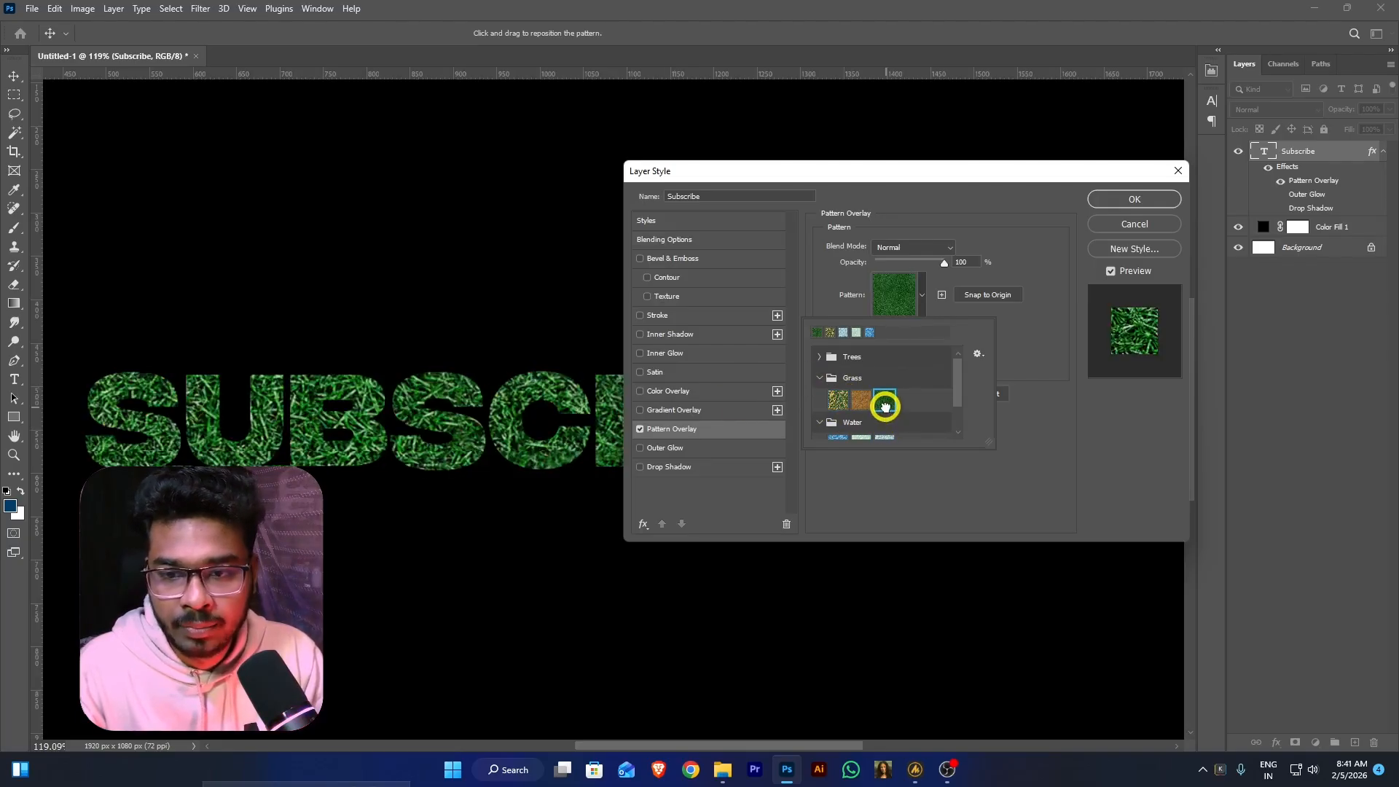
pyautogui.click(817, 377)
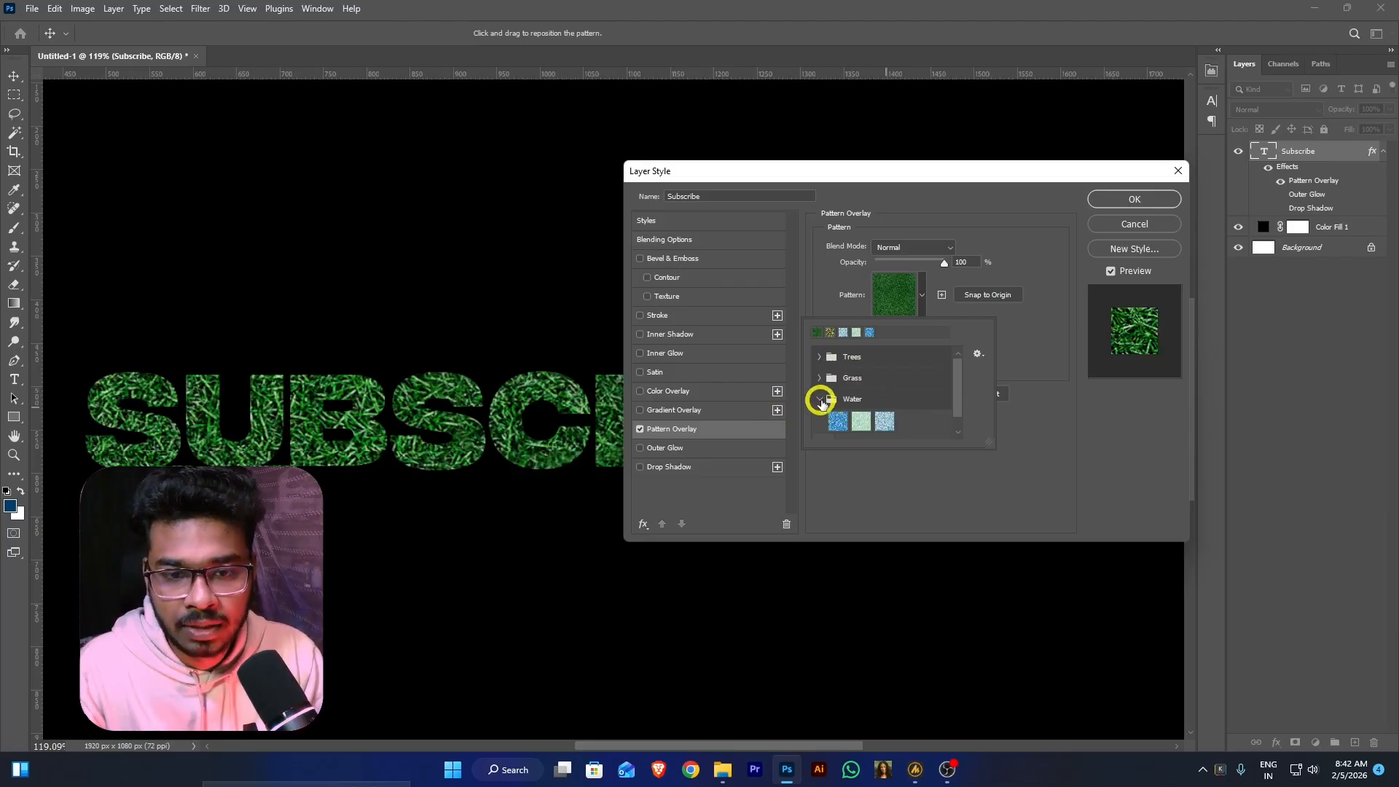
pyautogui.click(819, 399)
pyautogui.click(823, 421)
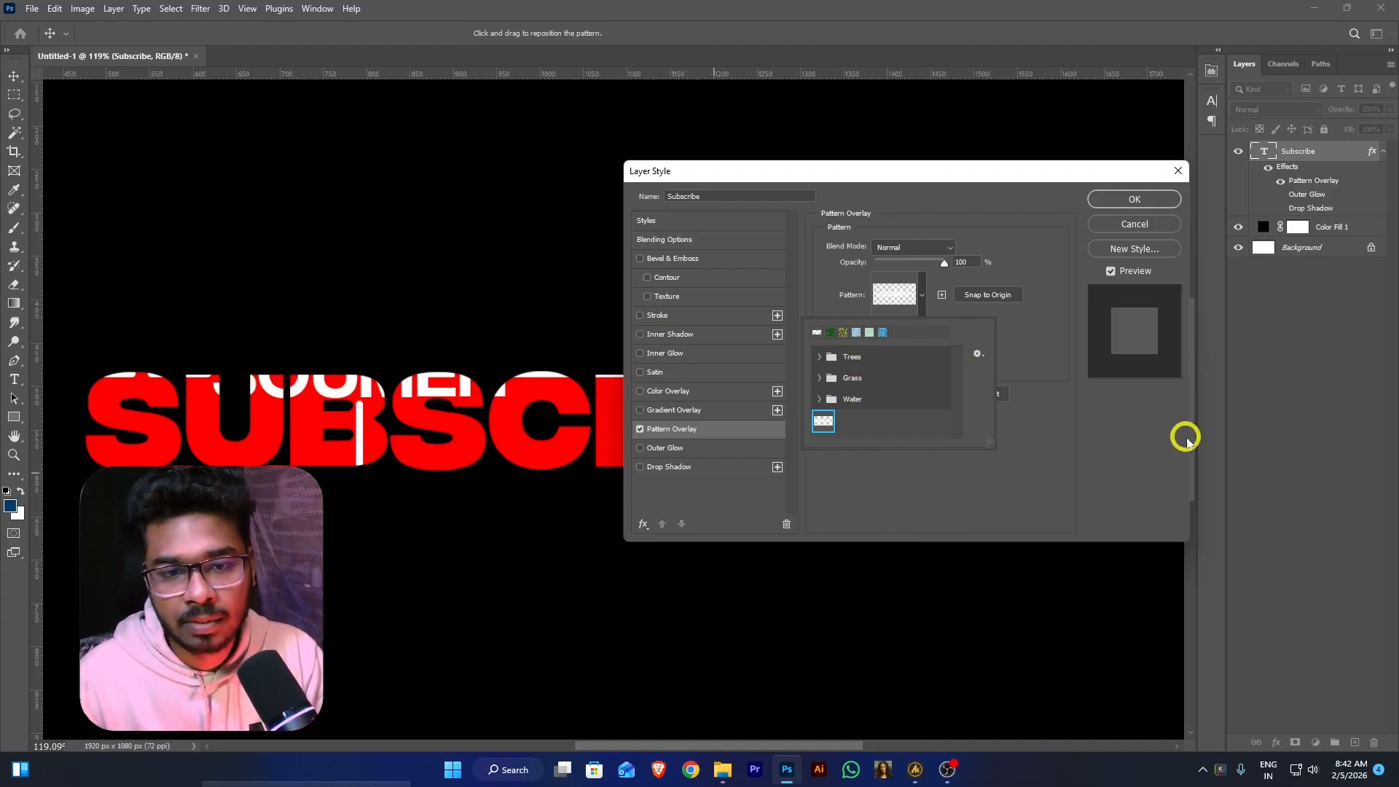
pyautogui.click(1068, 417)
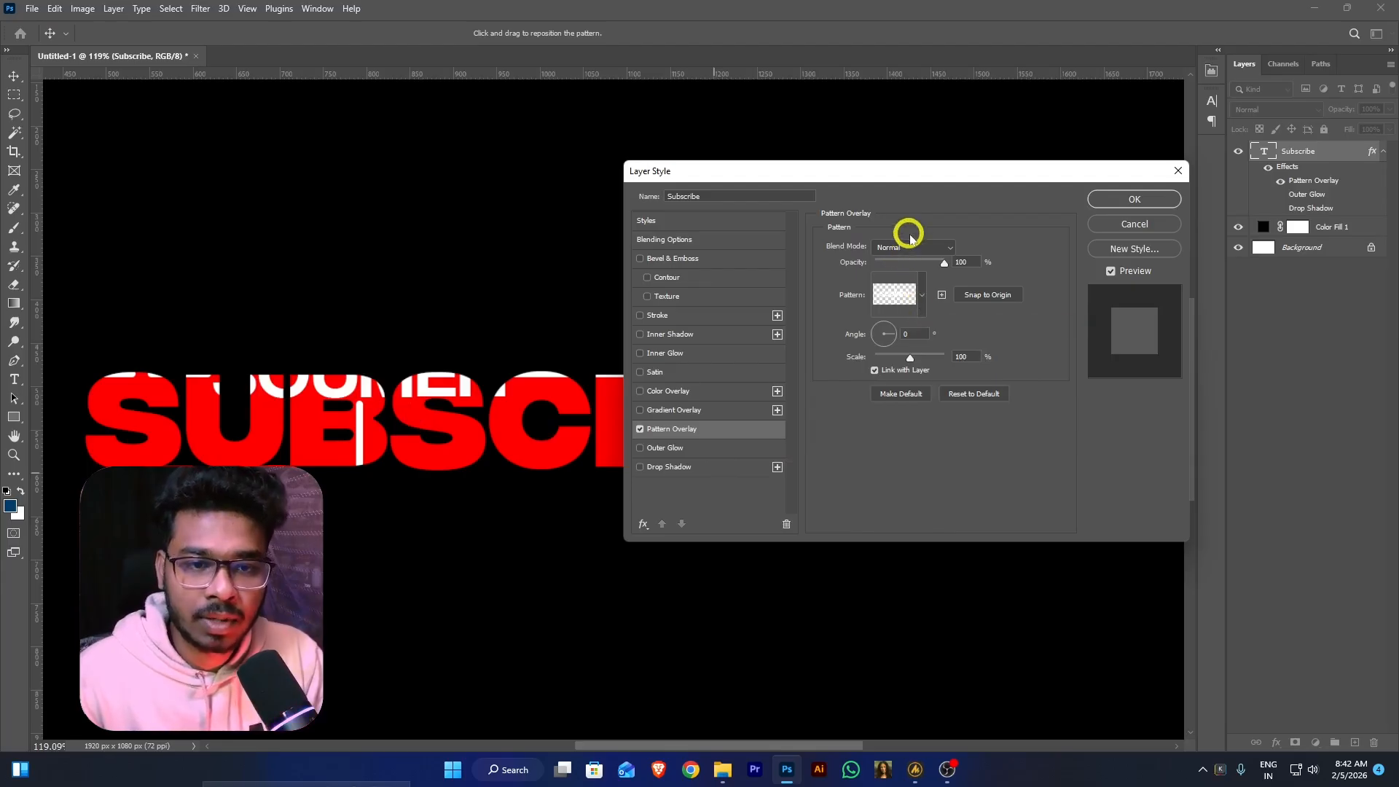
# Turn off Pattern Overlay and enable Gradient Overlay on the Subscribe text, comparing the text with and without it
pyautogui.click(640, 429)
pyautogui.click(686, 411)
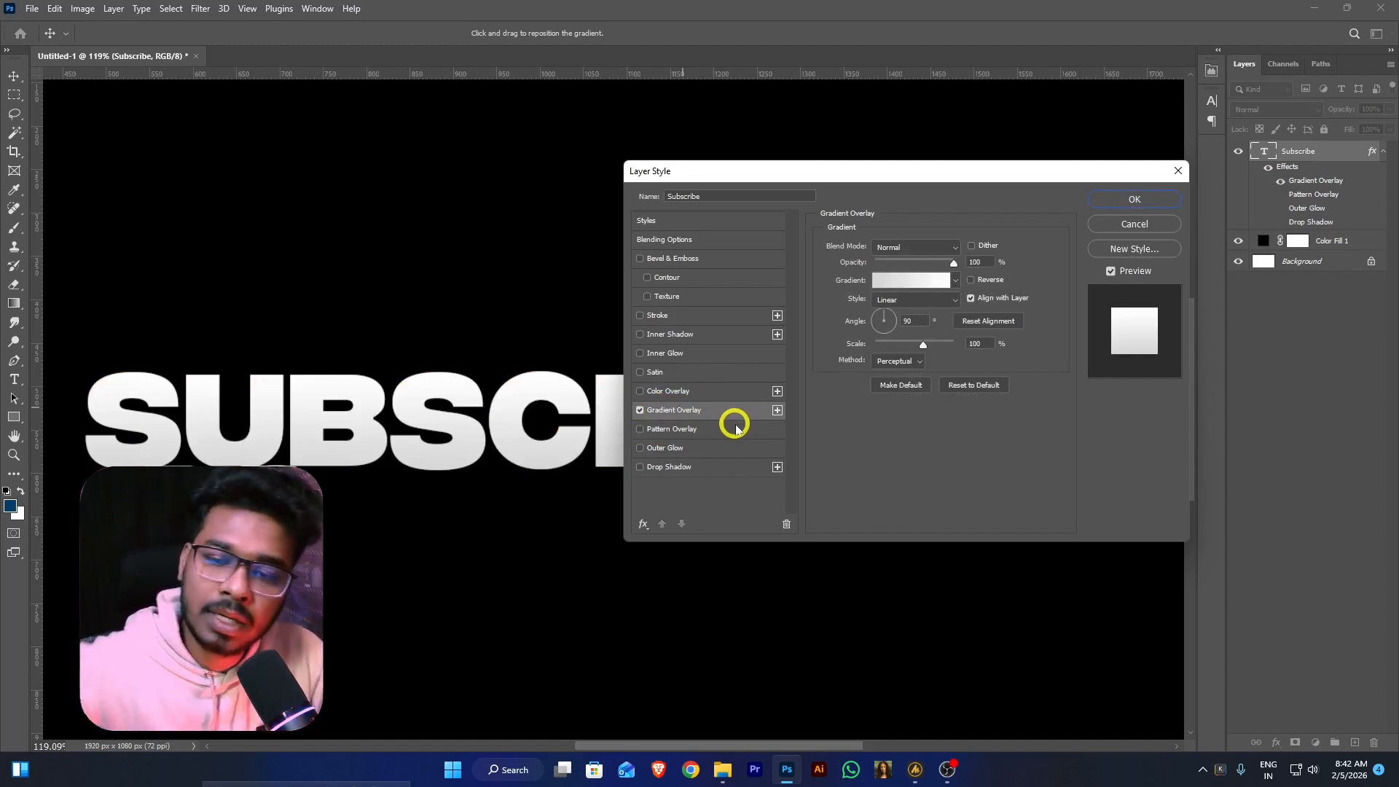
pyautogui.moveTo(927, 172); pyautogui.dragTo(1239, 174)
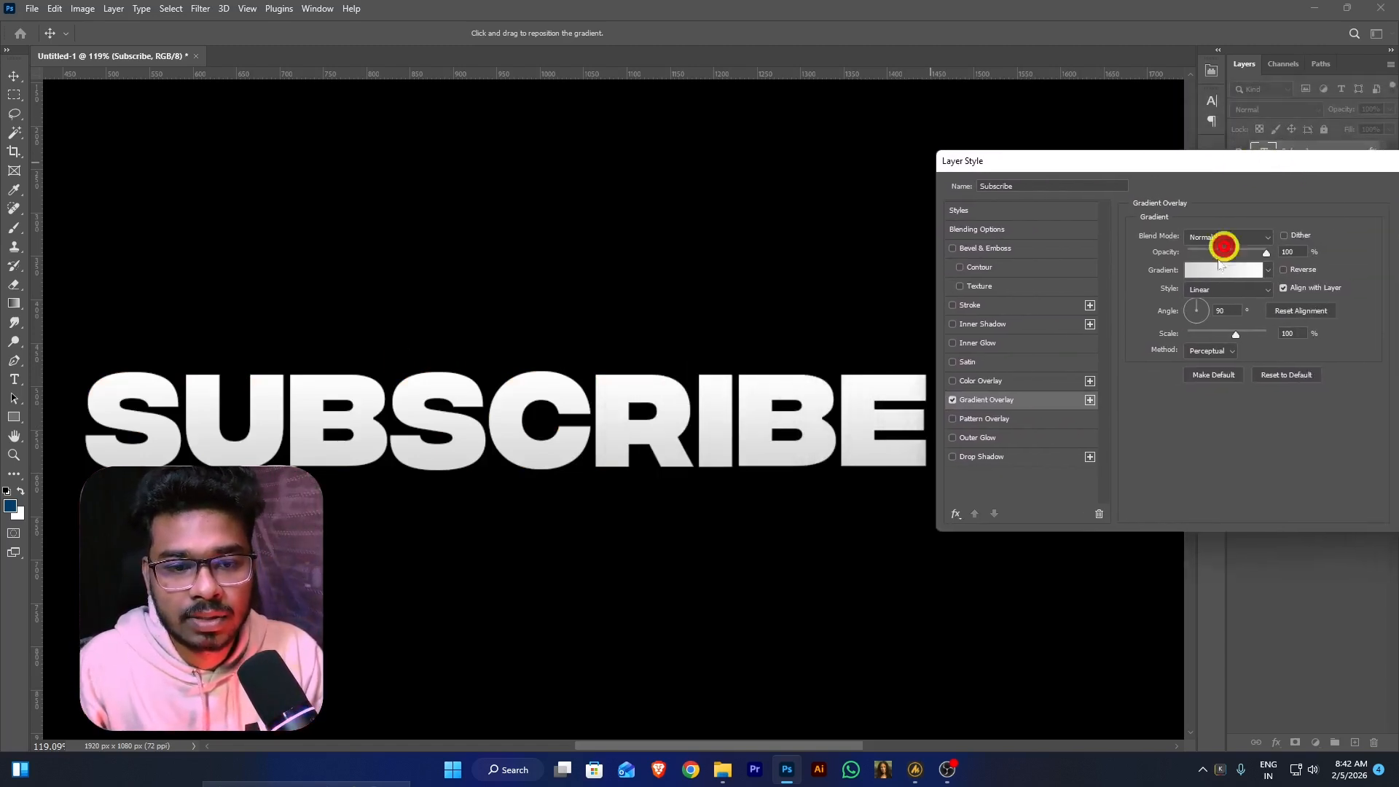
pyautogui.click(952, 400)
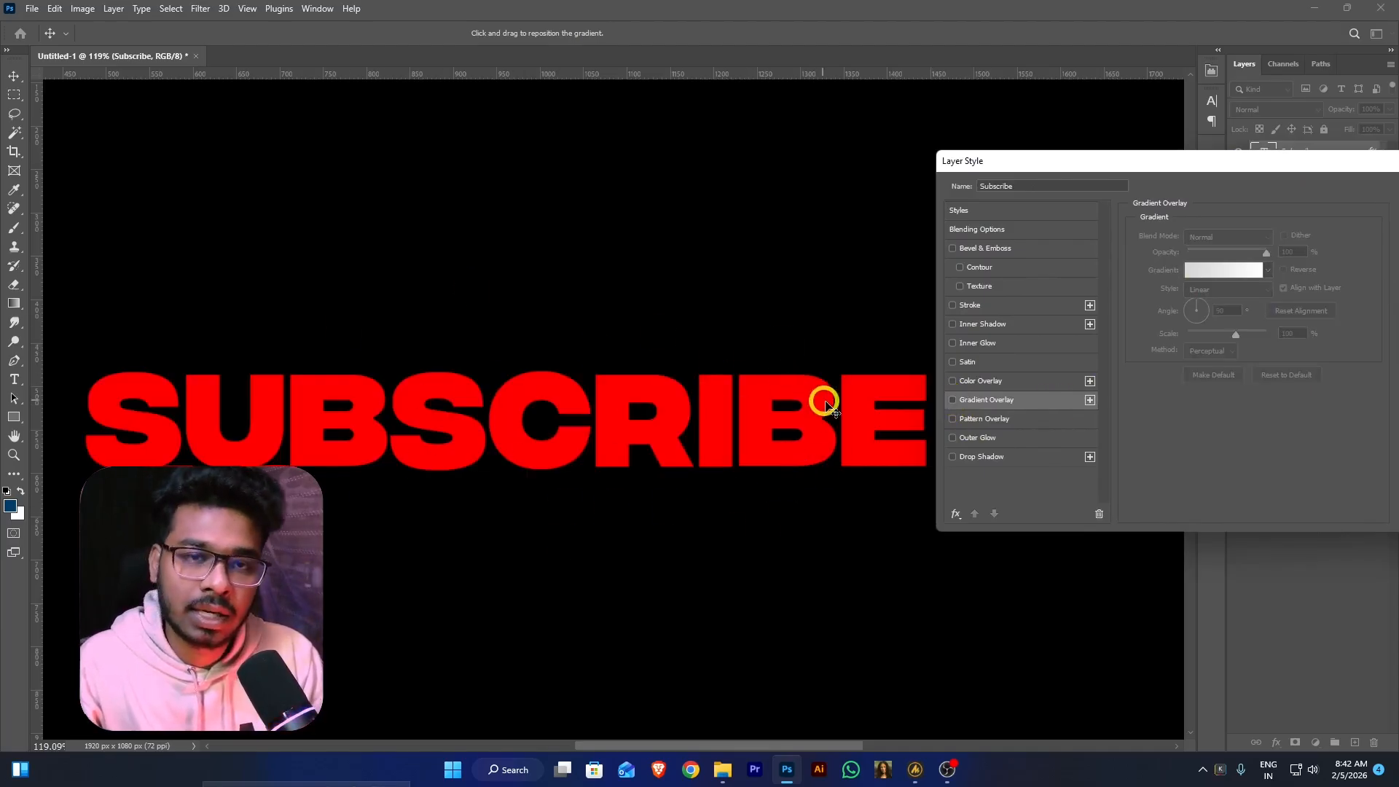
pyautogui.click(952, 400)
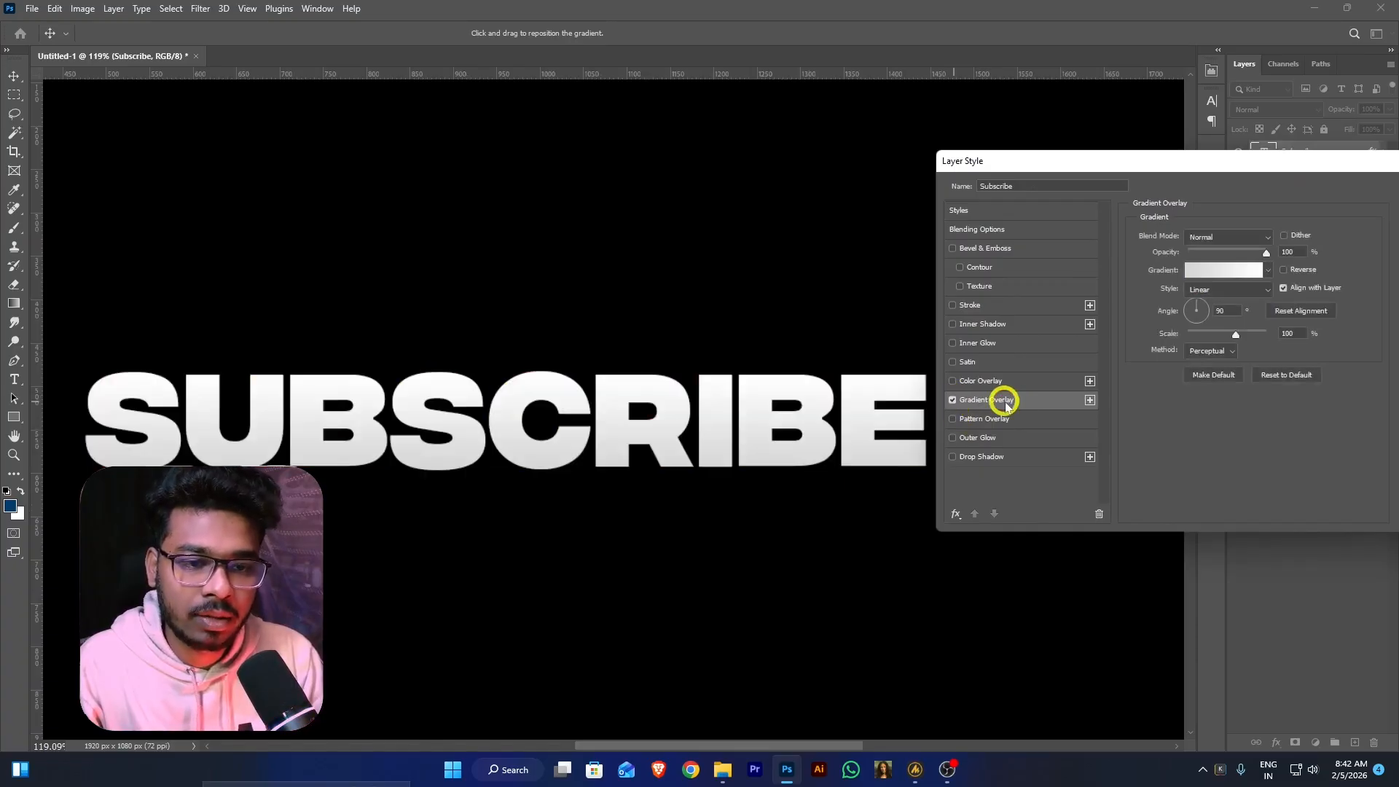
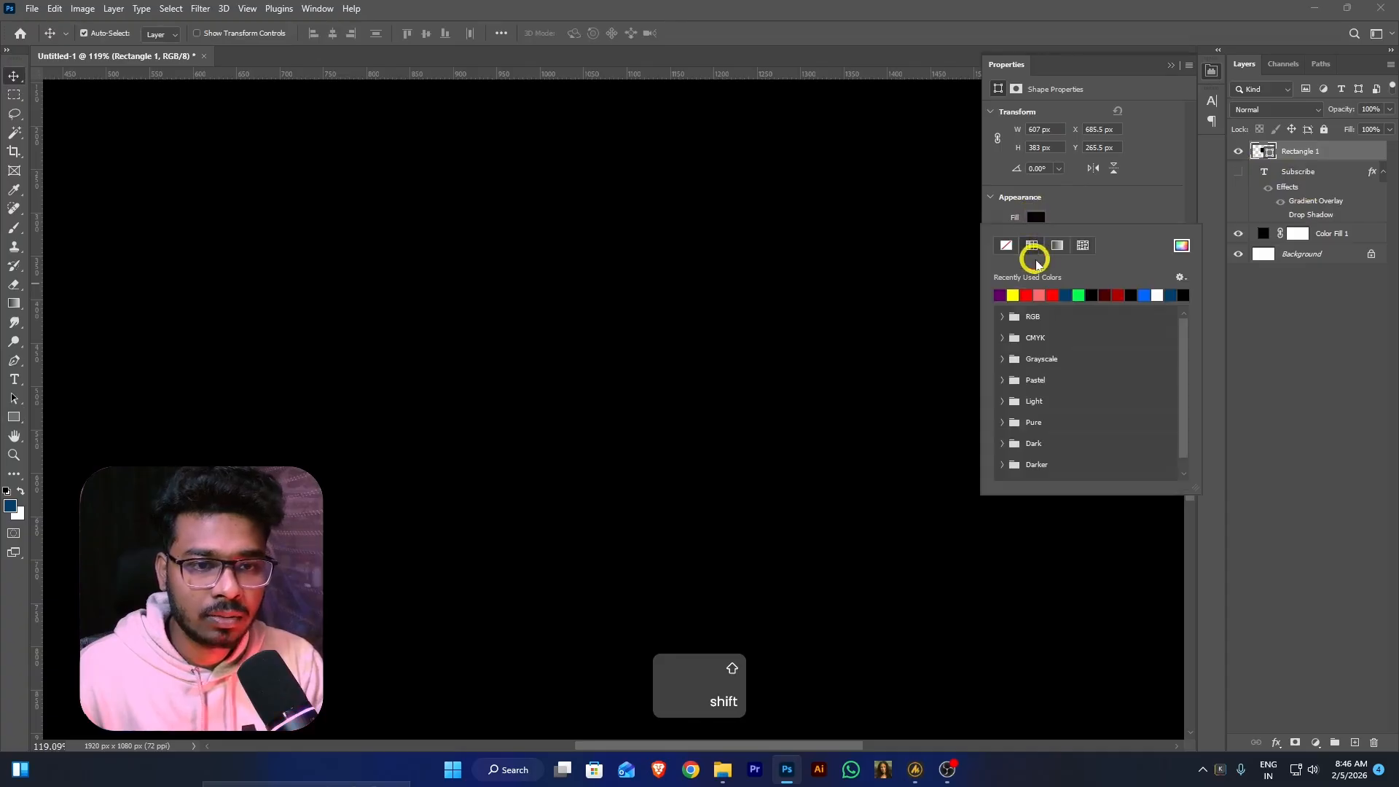
# Fill Rectangle 1 with yellow, and enable a Gradient Overlay on it through its layer style
pyautogui.click(1015, 291)
pyautogui.click(1321, 343)
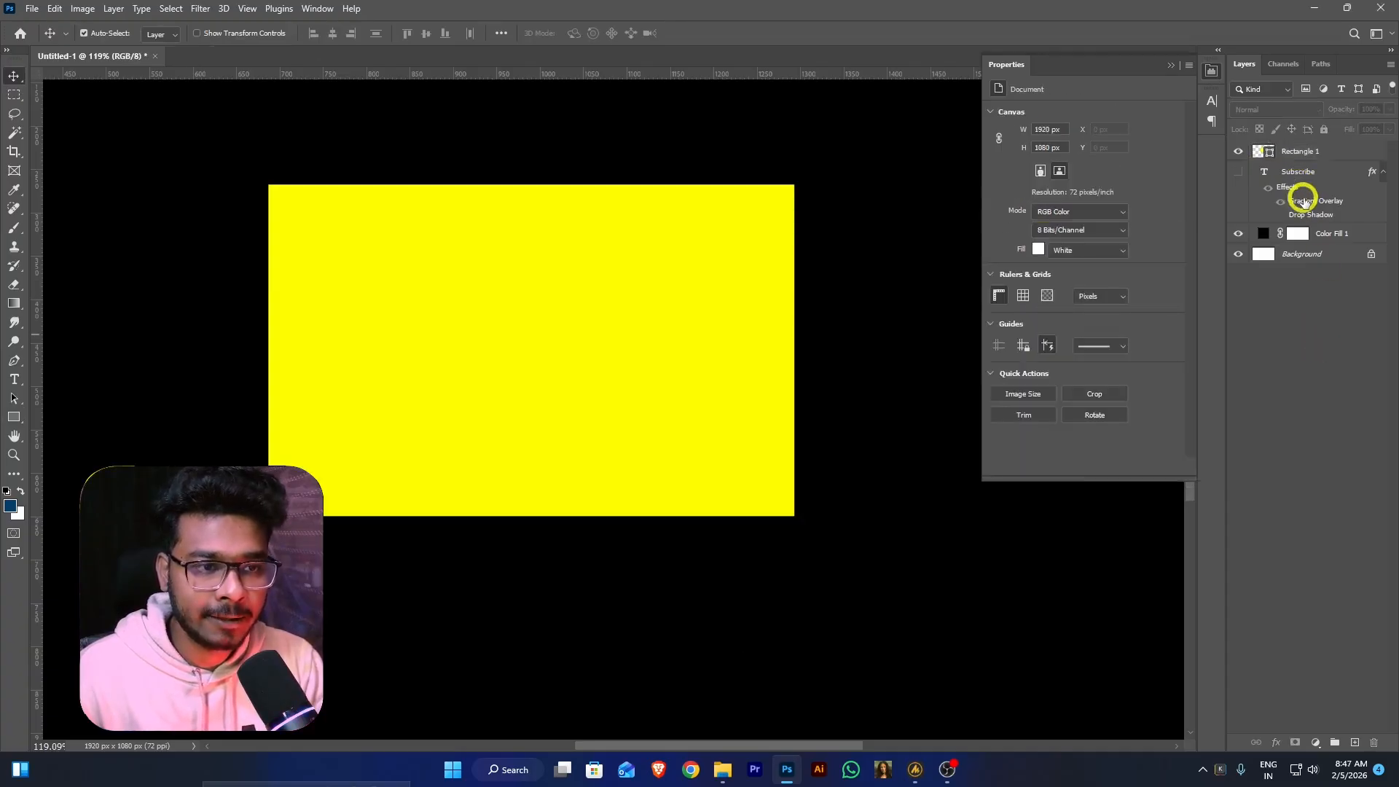
pyautogui.rightClick(1300, 150)
pyautogui.click(1369, 151)
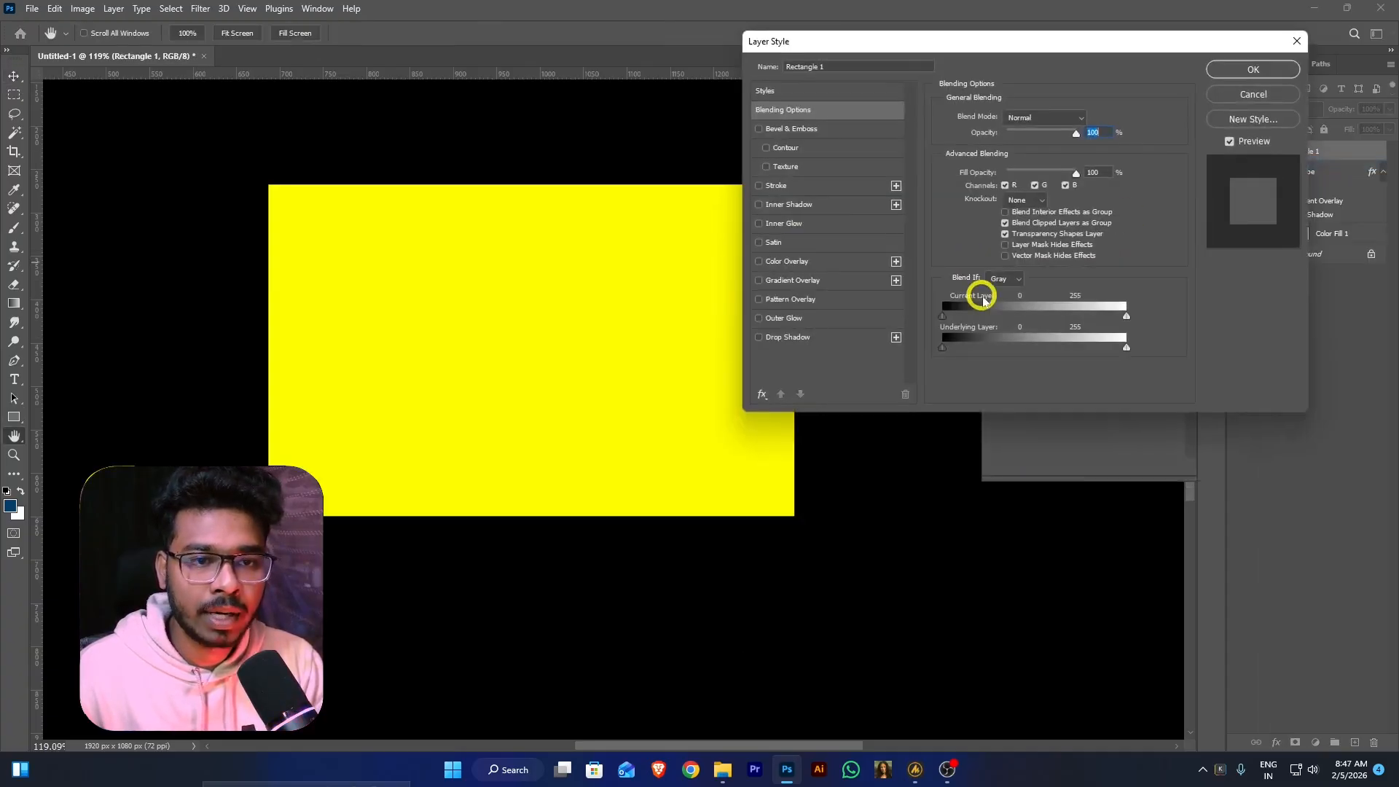
pyautogui.moveTo(976, 42); pyautogui.dragTo(1066, 132)
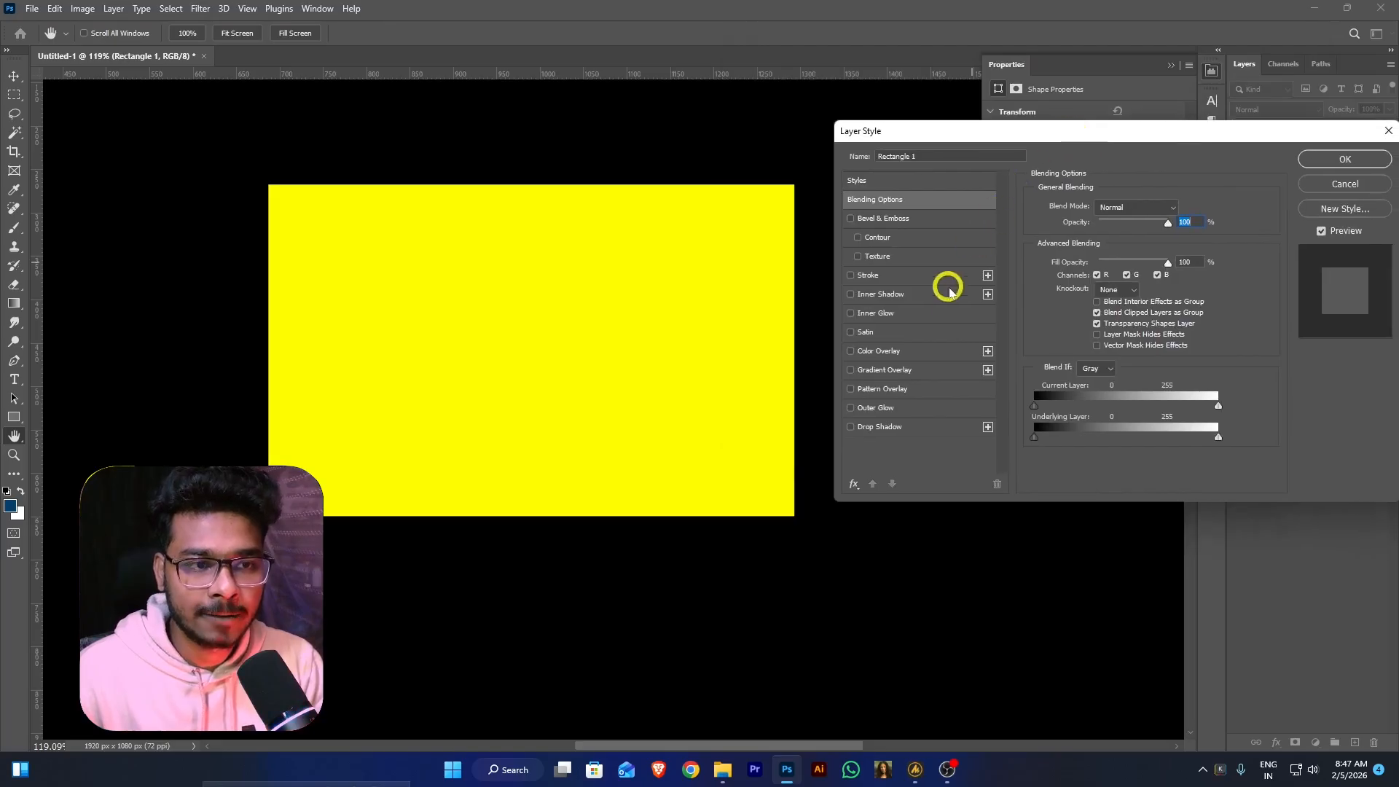
pyautogui.click(858, 368)
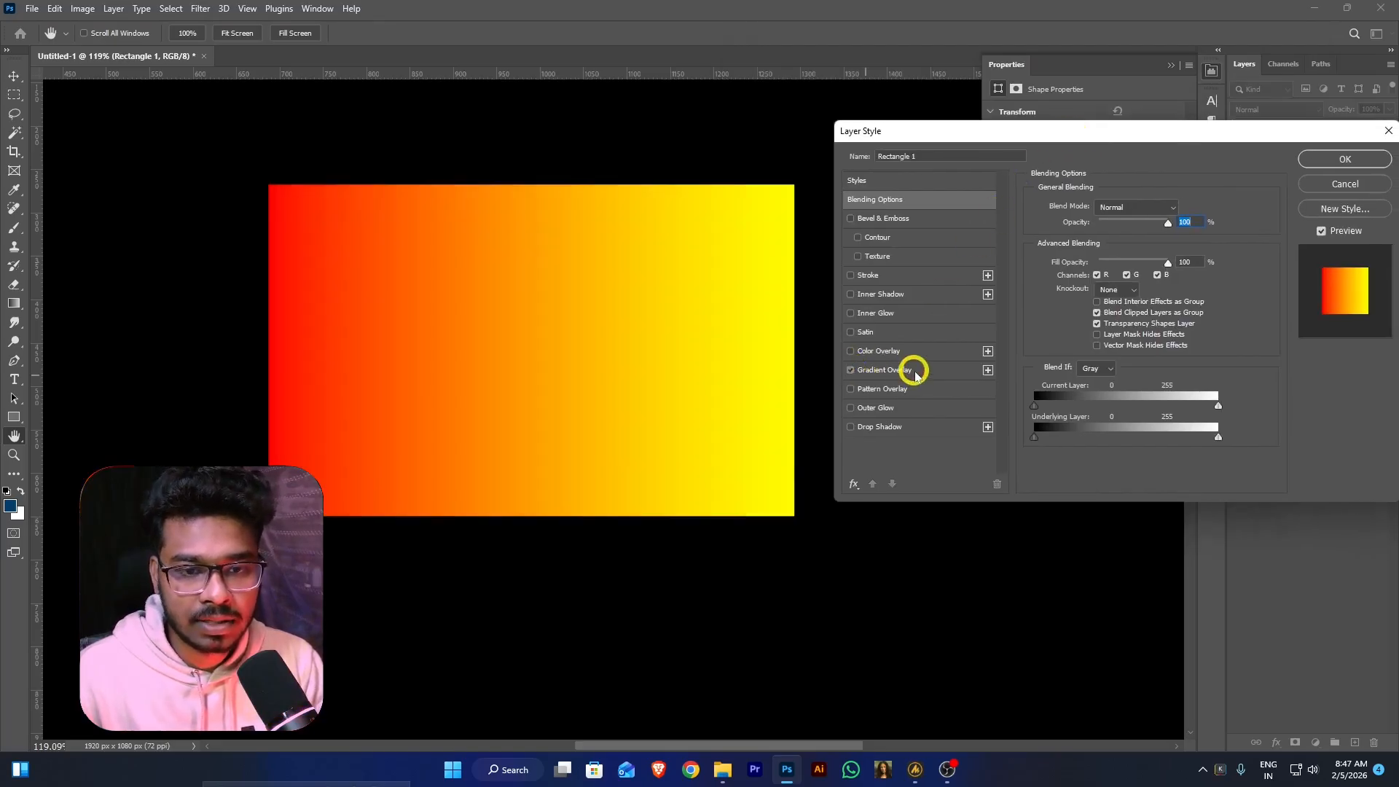
pyautogui.click(914, 372)
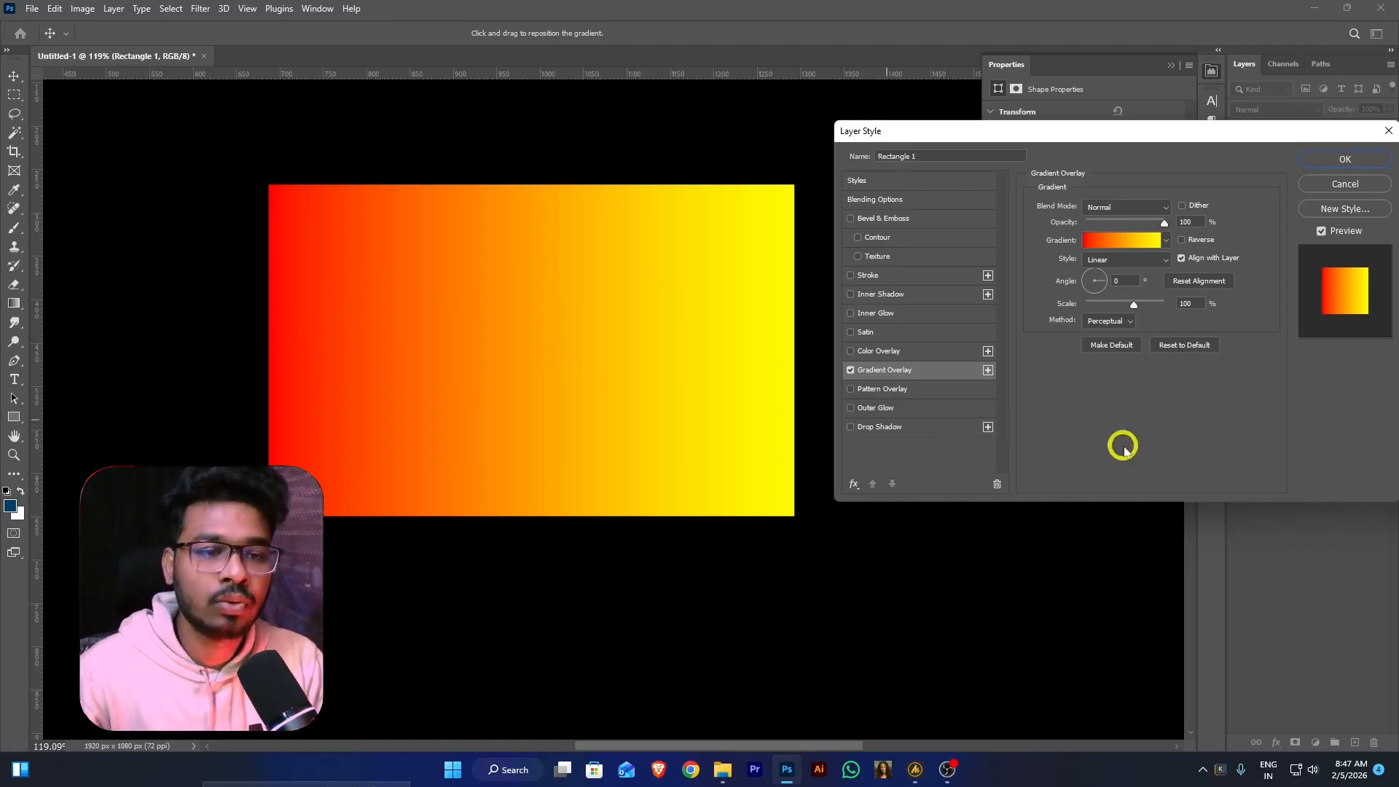
# Set the rectangle's gradient overlay style to Radial and reverse its colours
pyautogui.click(1140, 261)
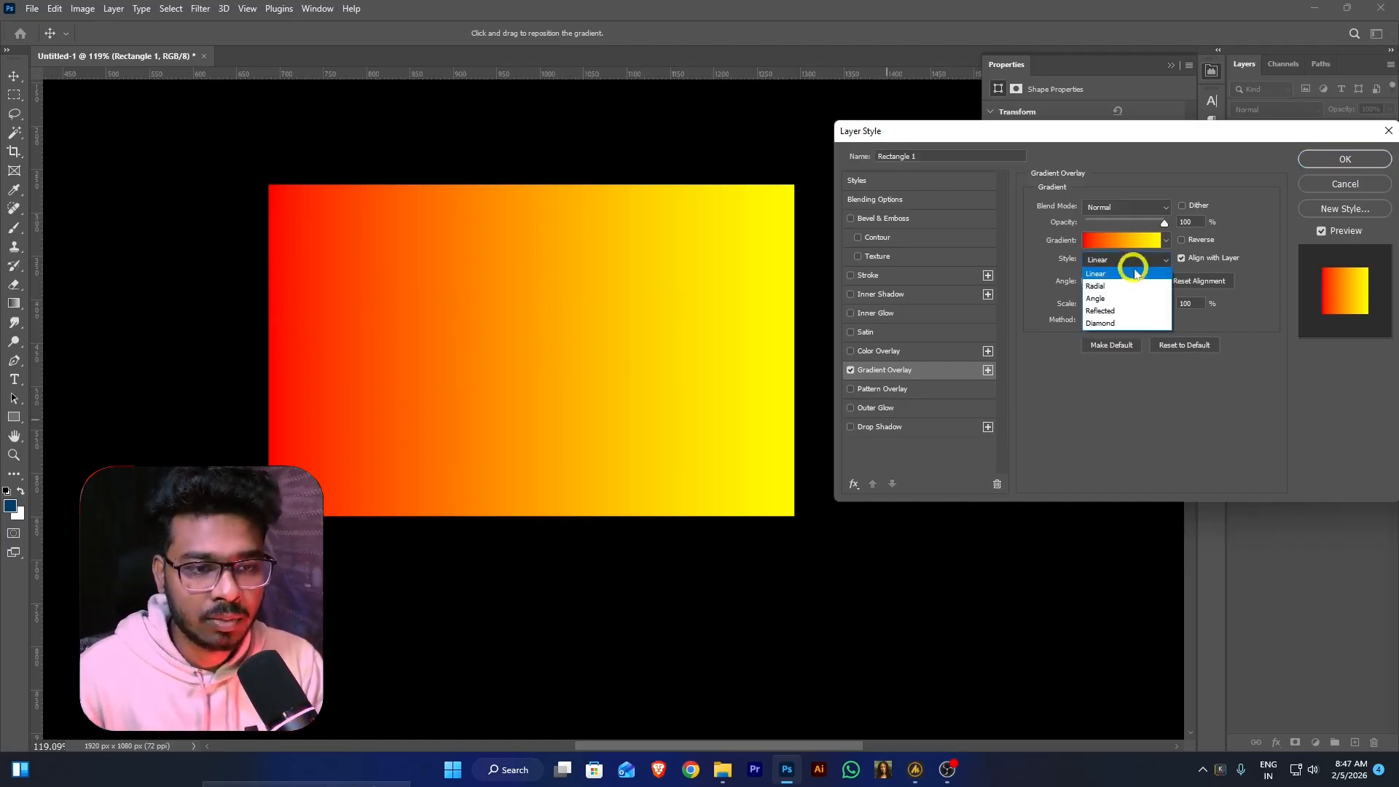
pyautogui.click(1128, 285)
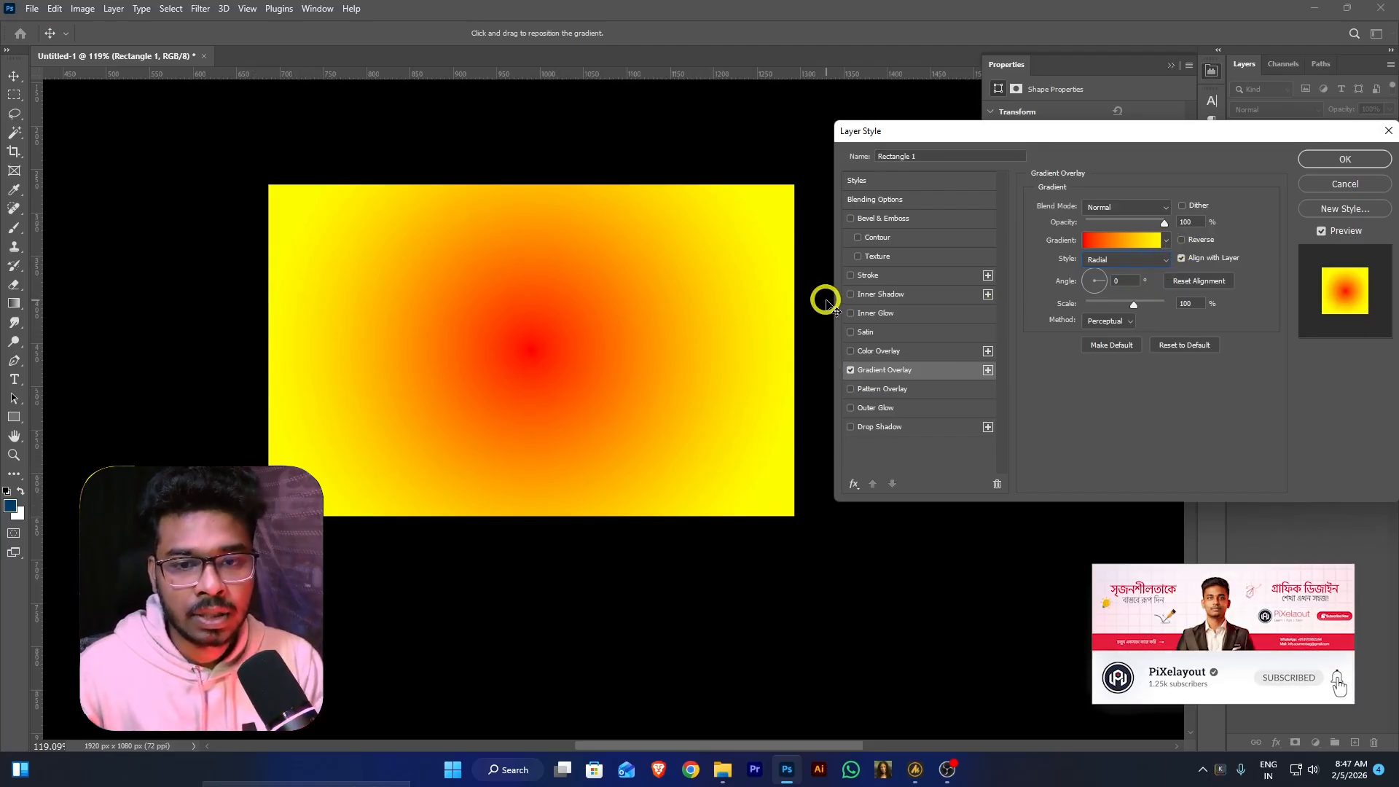
pyautogui.click(1182, 241)
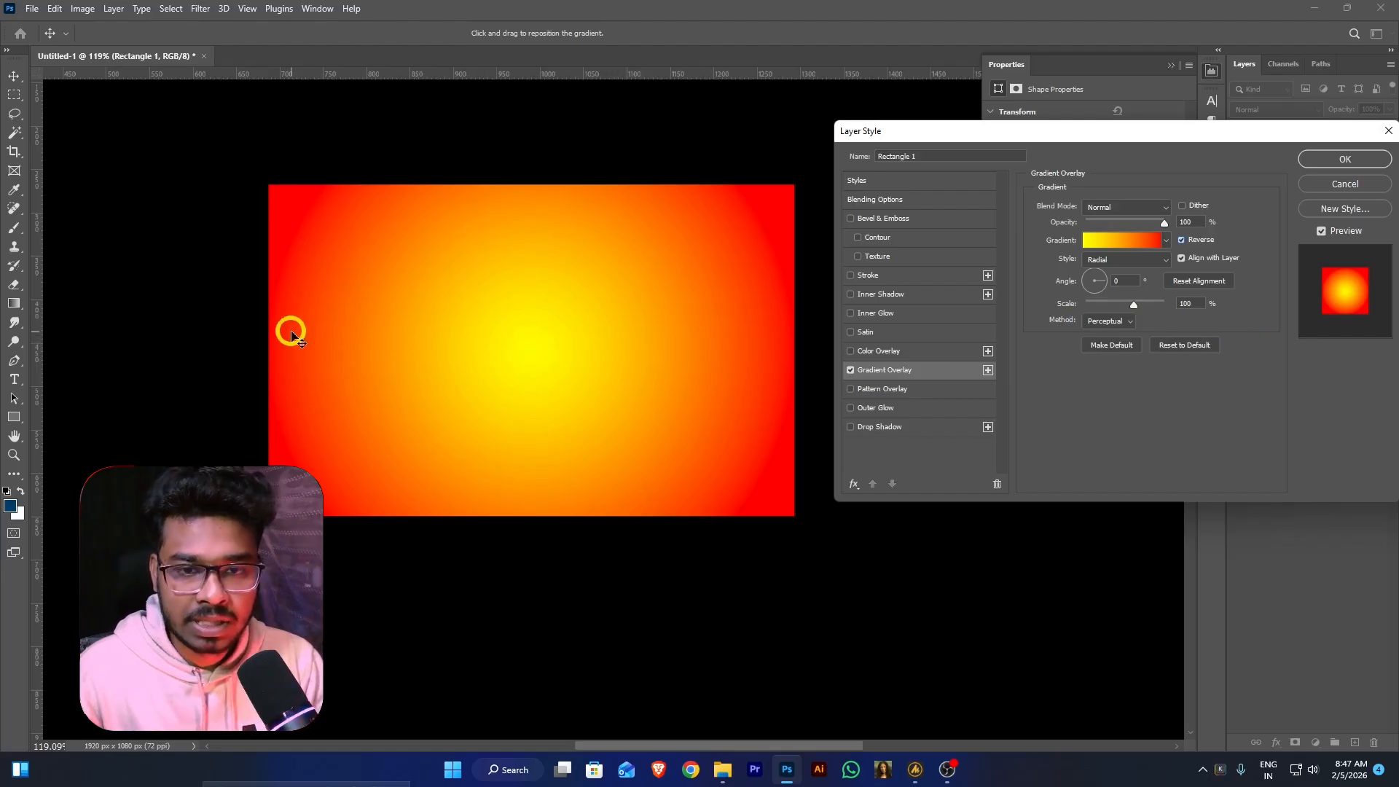
pyautogui.click(1135, 260)
pyautogui.click(1171, 459)
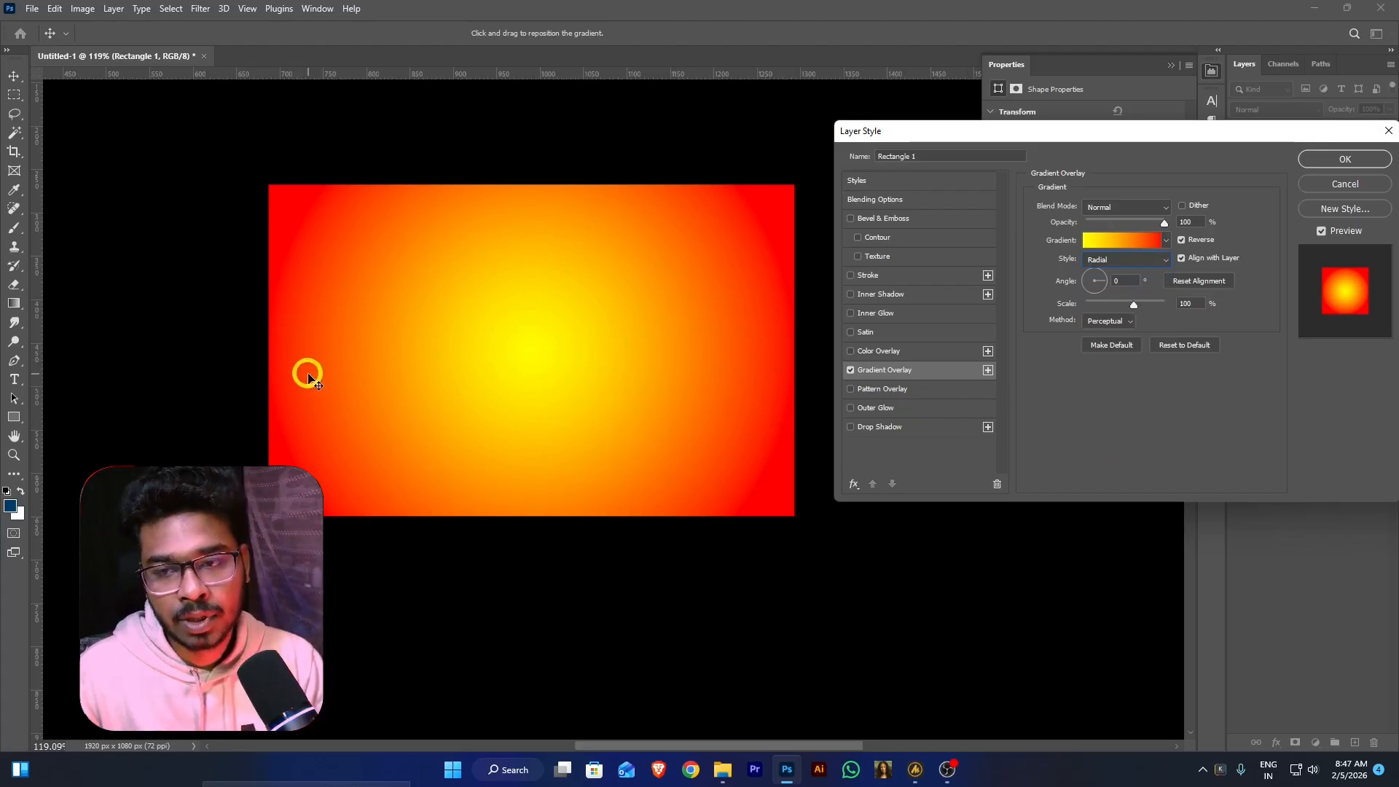
pyautogui.click(568, 358)
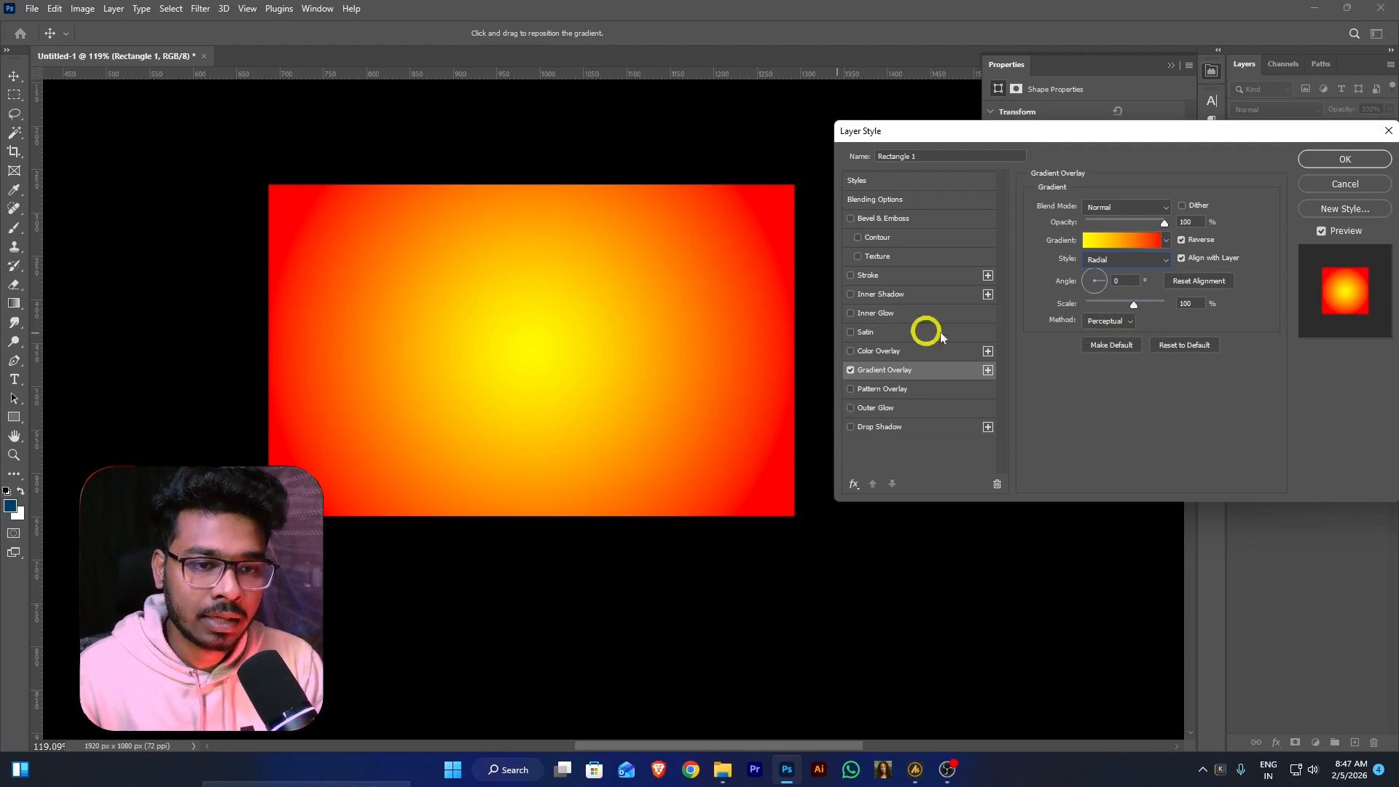
# Try the gradient scale at 15% in the Radial style, and at 10% and 86% in the Linear style
pyautogui.moveTo(1134, 304); pyautogui.dragTo(1085, 304)
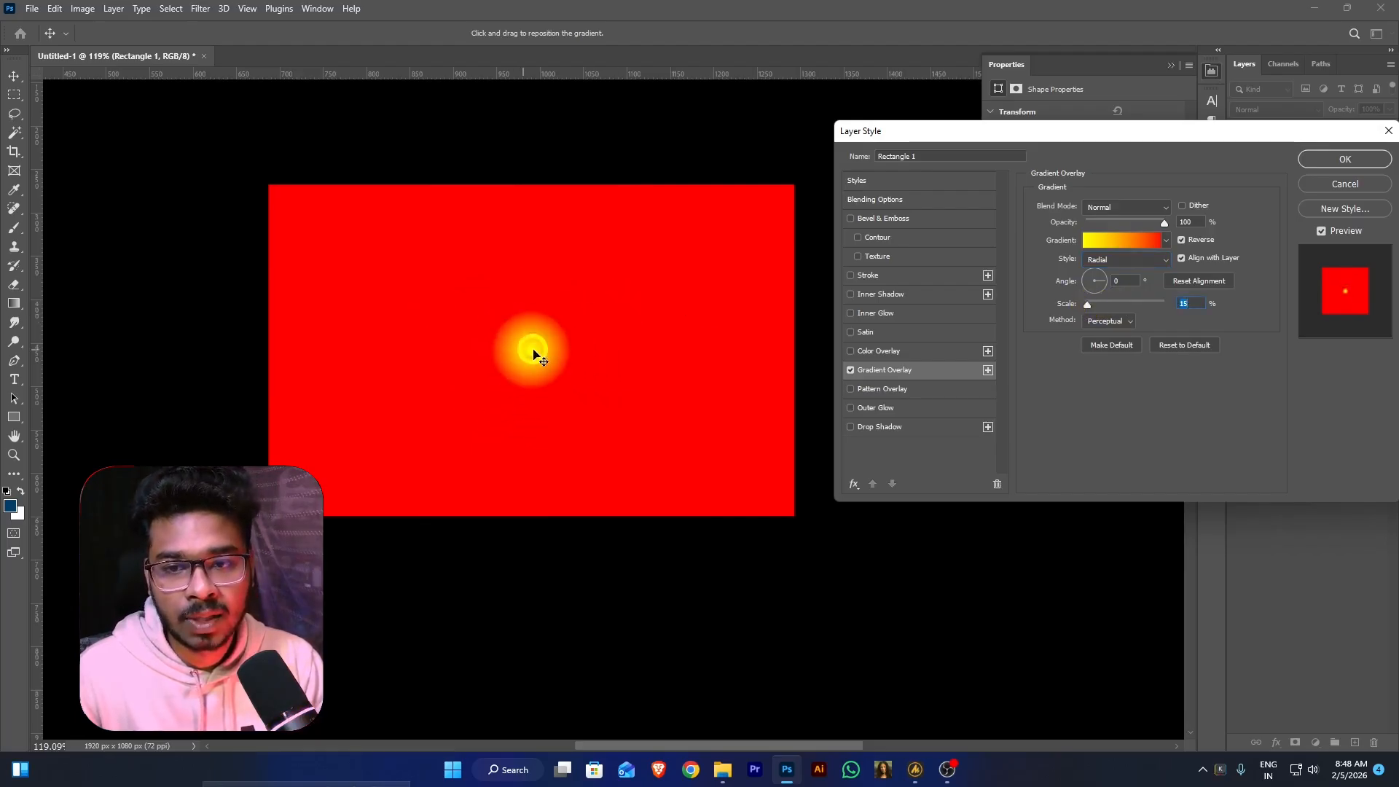
pyautogui.click(1121, 258)
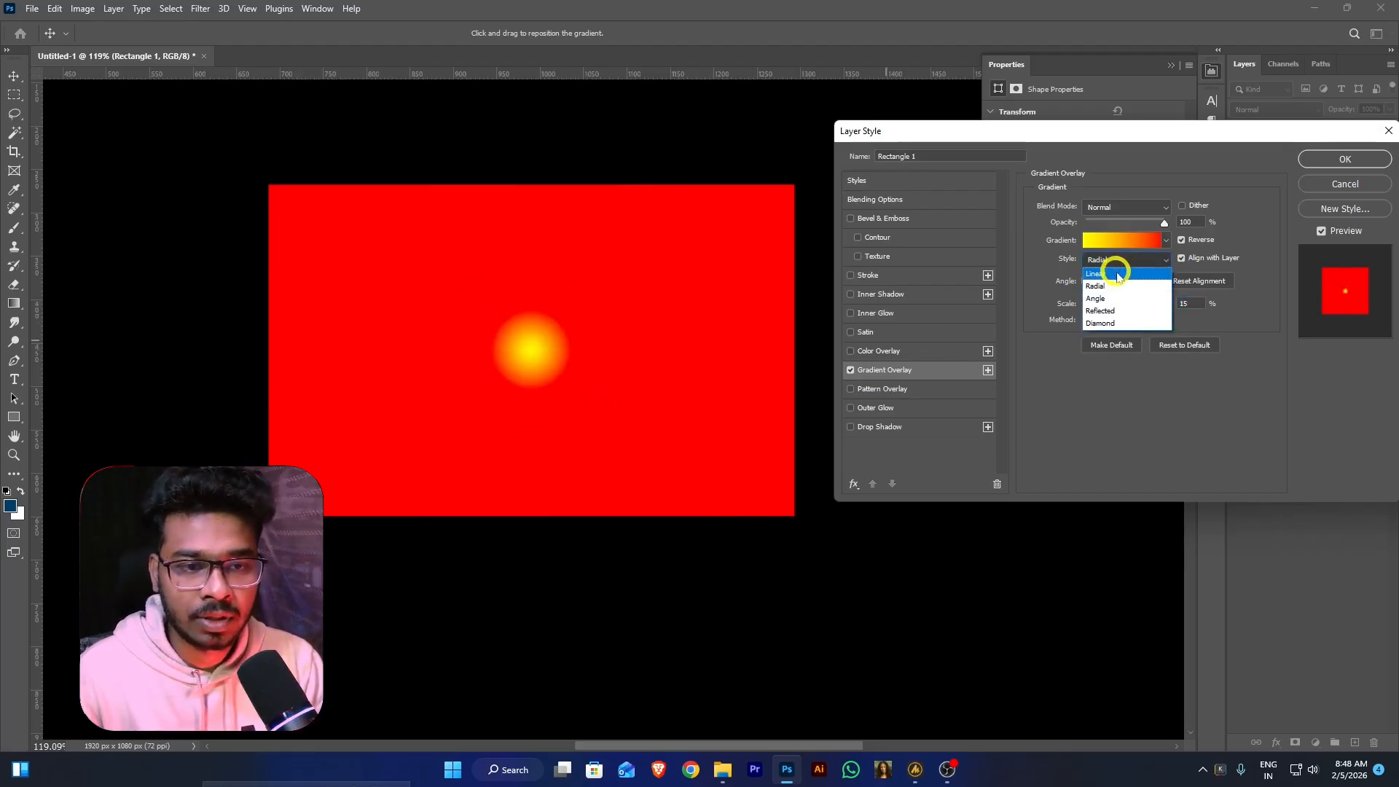
pyautogui.click(1117, 274)
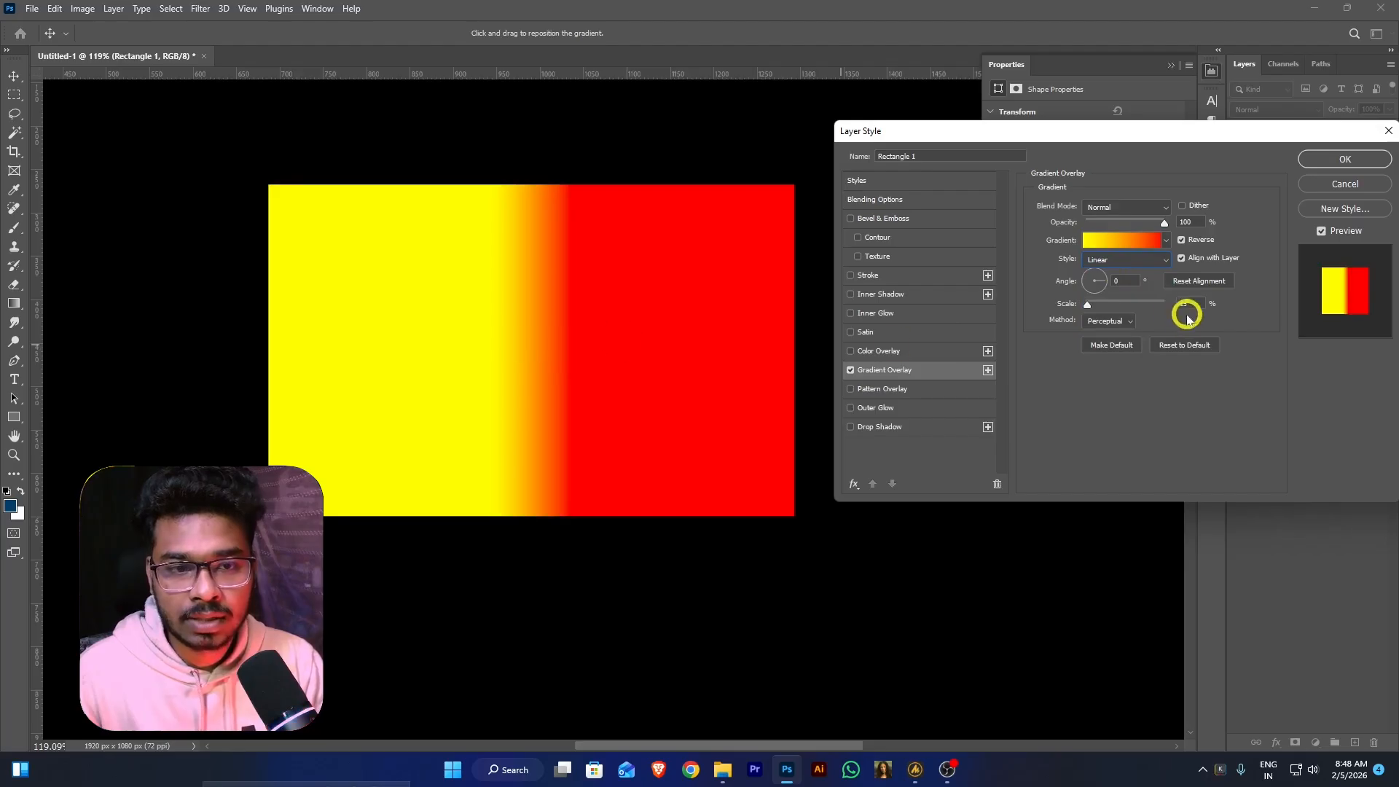
pyautogui.moveTo(1091, 311)
pyautogui.mouseDown()
pyautogui.moveTo(1068, 304)
pyautogui.moveTo(1160, 313)
pyautogui.moveTo(1071, 306)
pyautogui.mouseUp()
pyautogui.click(384, 355)
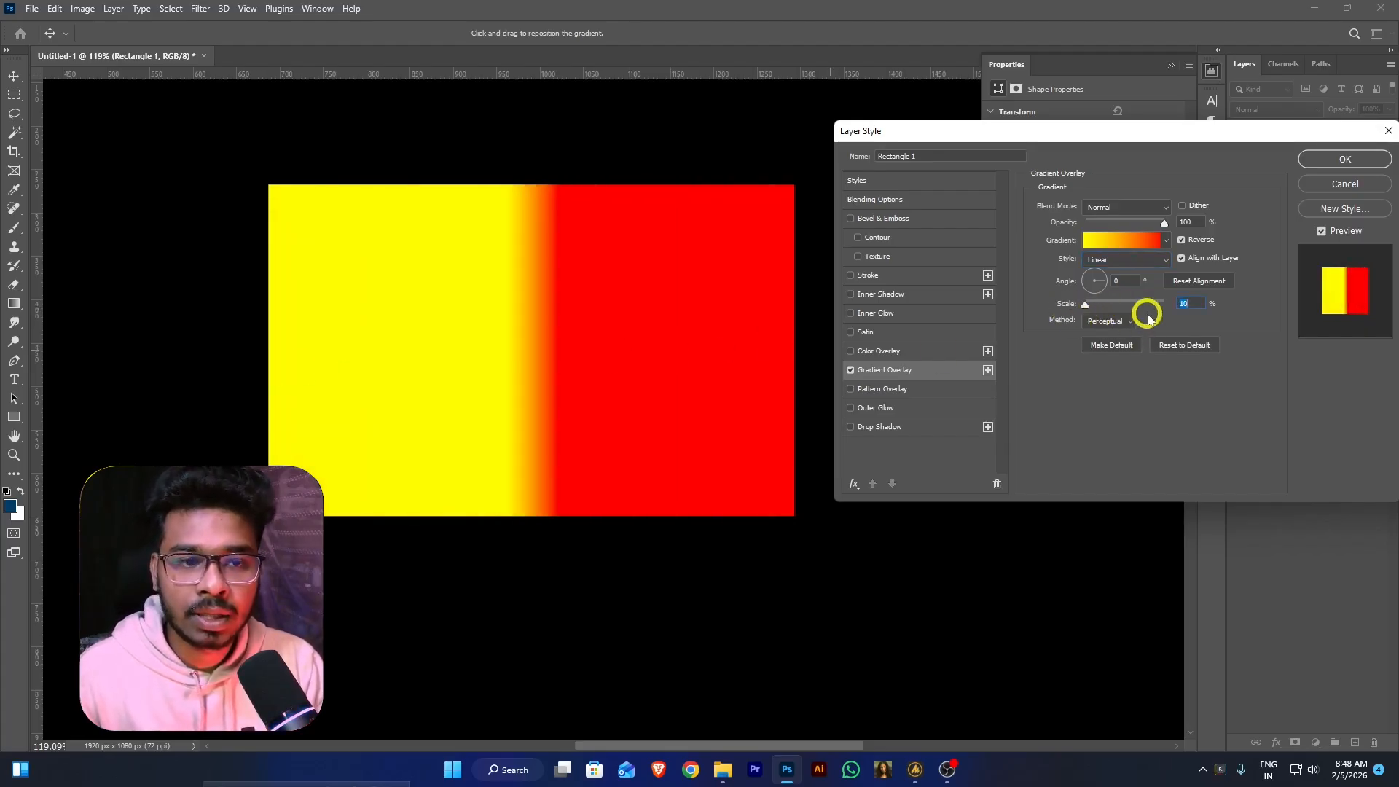
pyautogui.moveTo(1088, 306); pyautogui.dragTo(1127, 310)
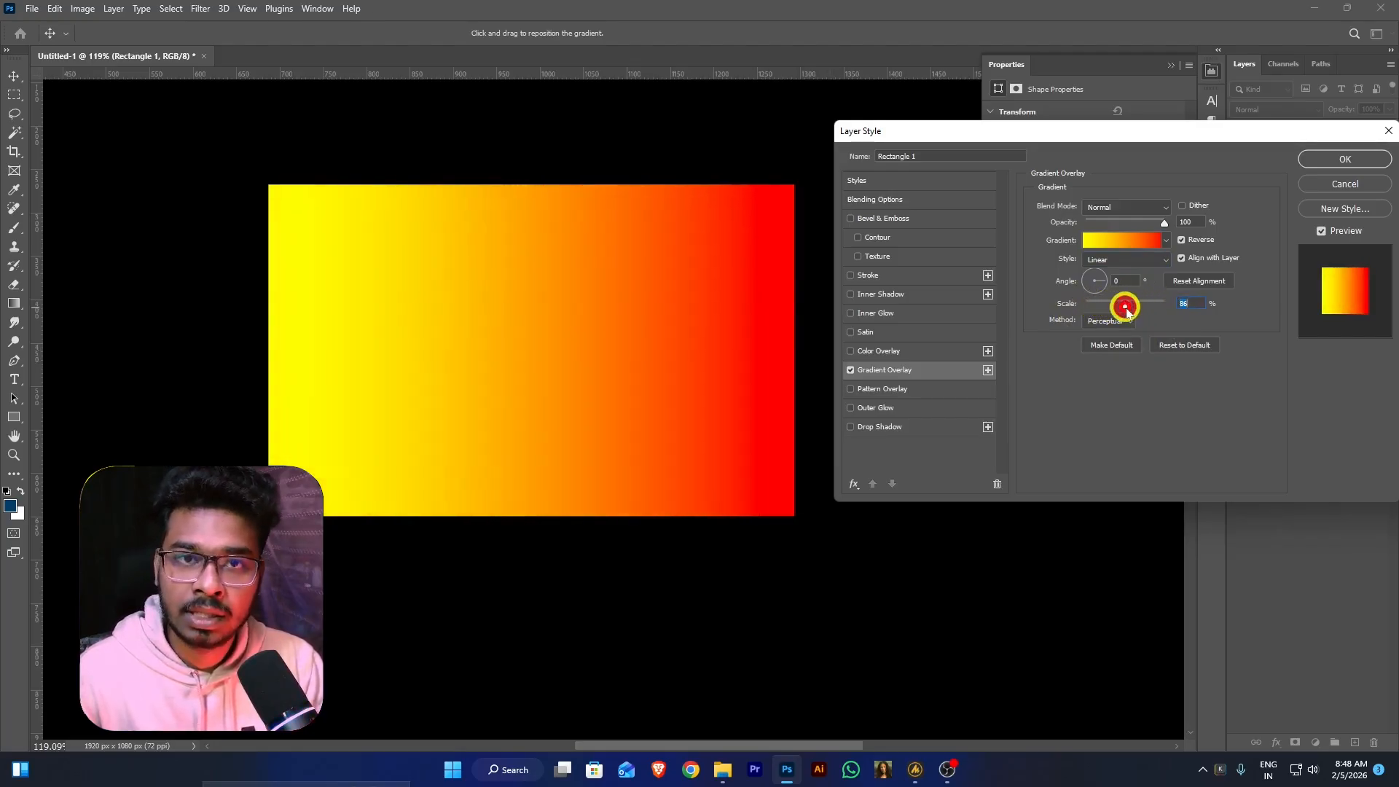
# Switch the gradient overlay back to the Radial style and set its scale to 108%
pyautogui.click(1138, 260)
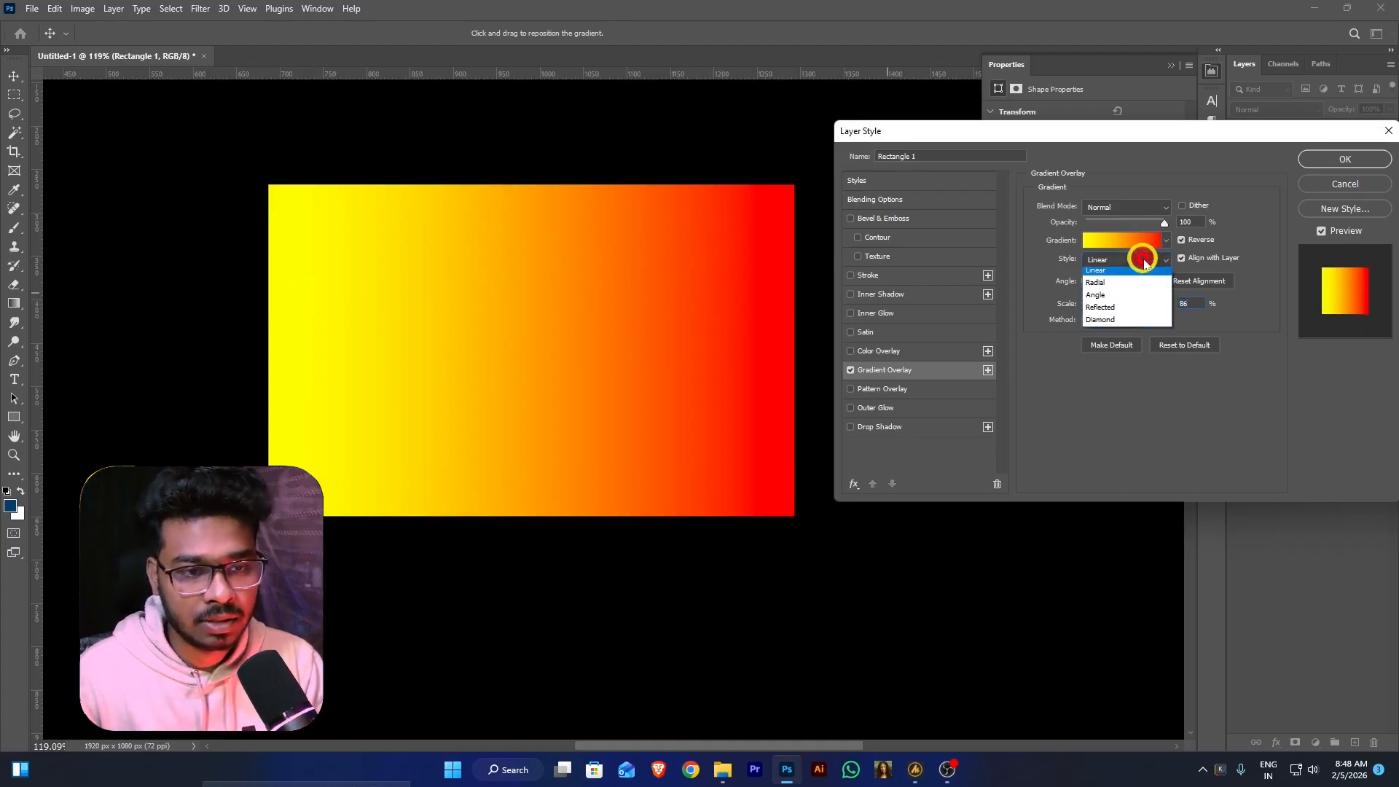
pyautogui.click(1132, 282)
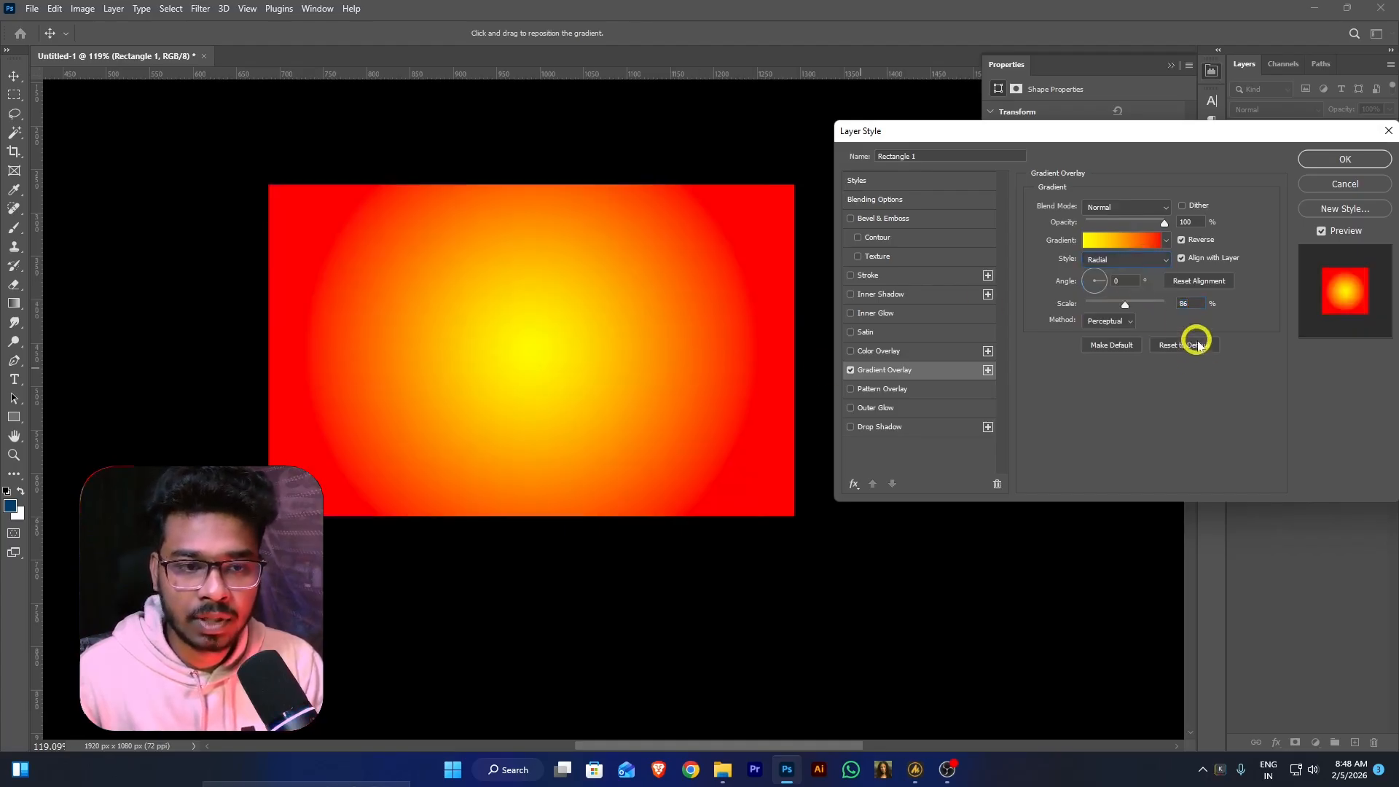
pyautogui.moveTo(1129, 306)
pyautogui.mouseDown()
pyautogui.moveTo(1161, 303)
pyautogui.moveTo(1138, 304)
pyautogui.mouseUp()
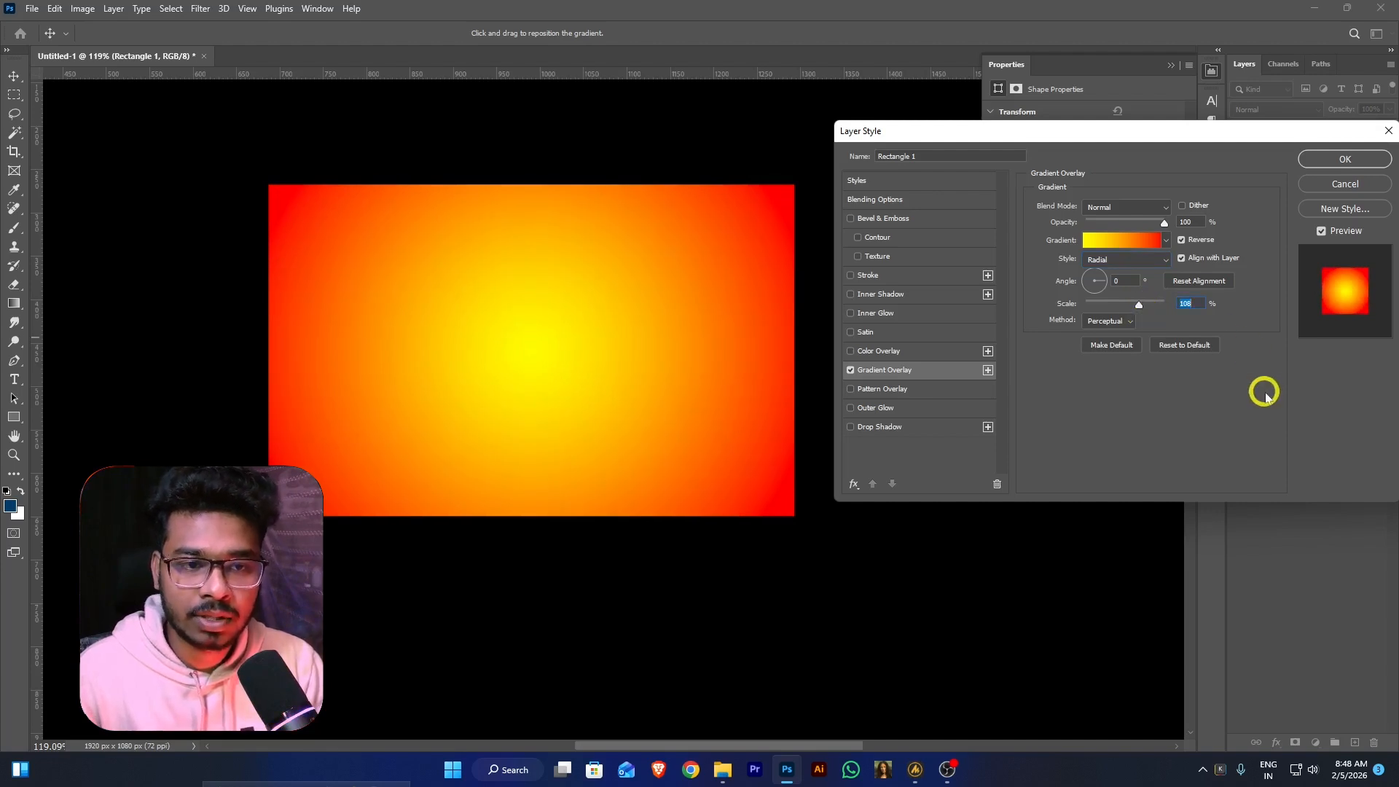
# Change the gradient overlay style to Angle and rotate it to an angle of 1°
pyautogui.click(1133, 259)
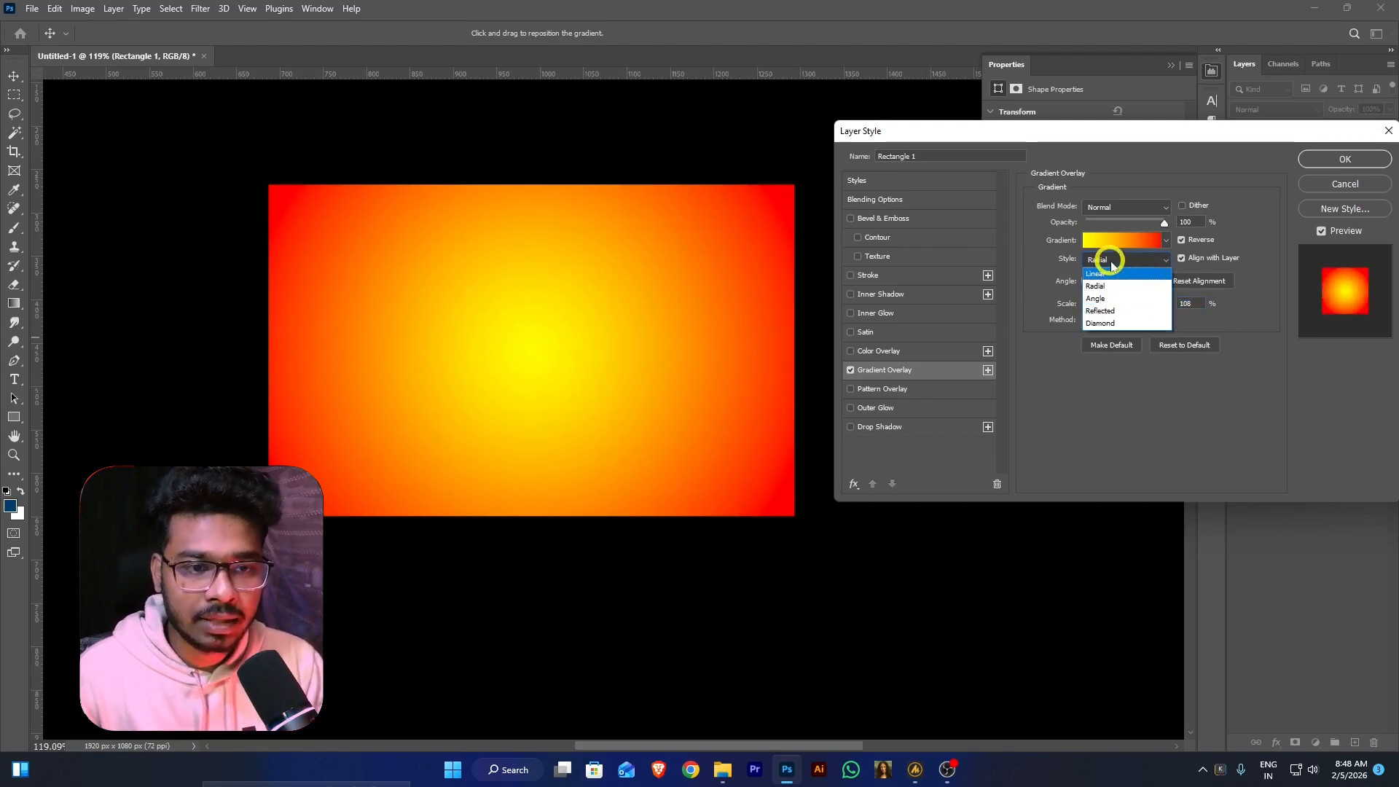
pyautogui.click(1105, 301)
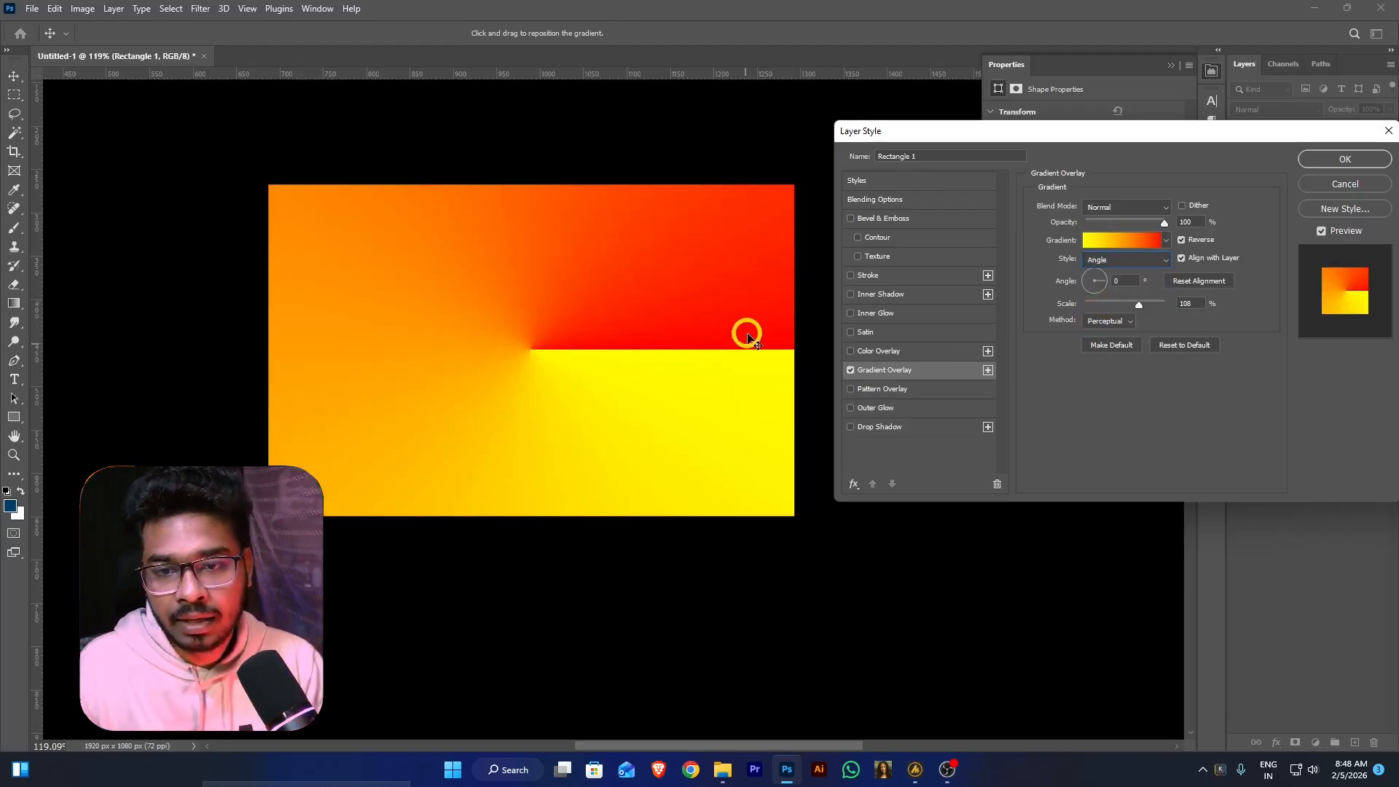
pyautogui.moveTo(1104, 282)
pyautogui.mouseDown()
pyautogui.moveTo(1104, 295)
pyautogui.moveTo(1093, 287)
pyautogui.moveTo(1120, 282)
pyautogui.mouseUp()
# Preview the Reflected style and the Diamond style at 62% scale, and return the gradient overlay to Linear
pyautogui.click(1128, 260)
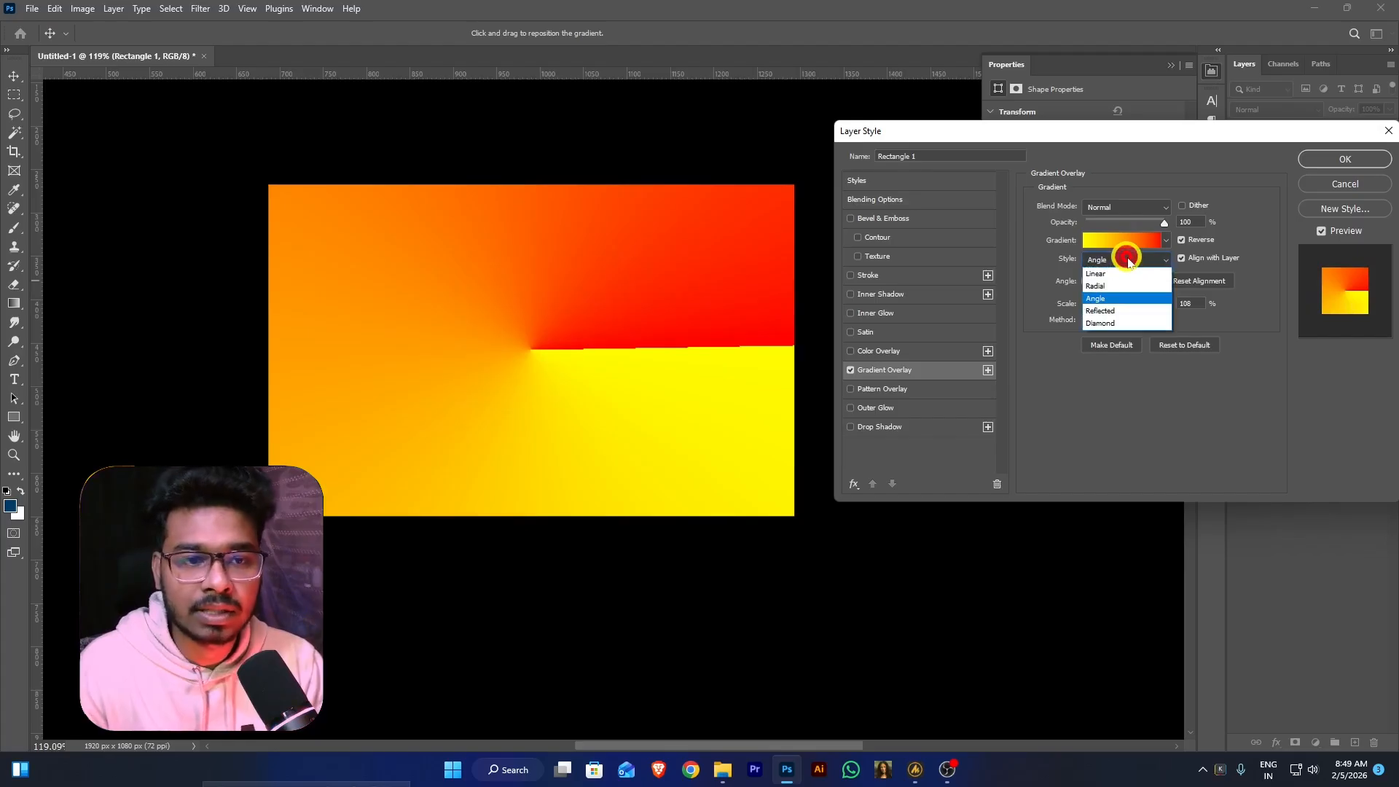
pyautogui.click(1122, 311)
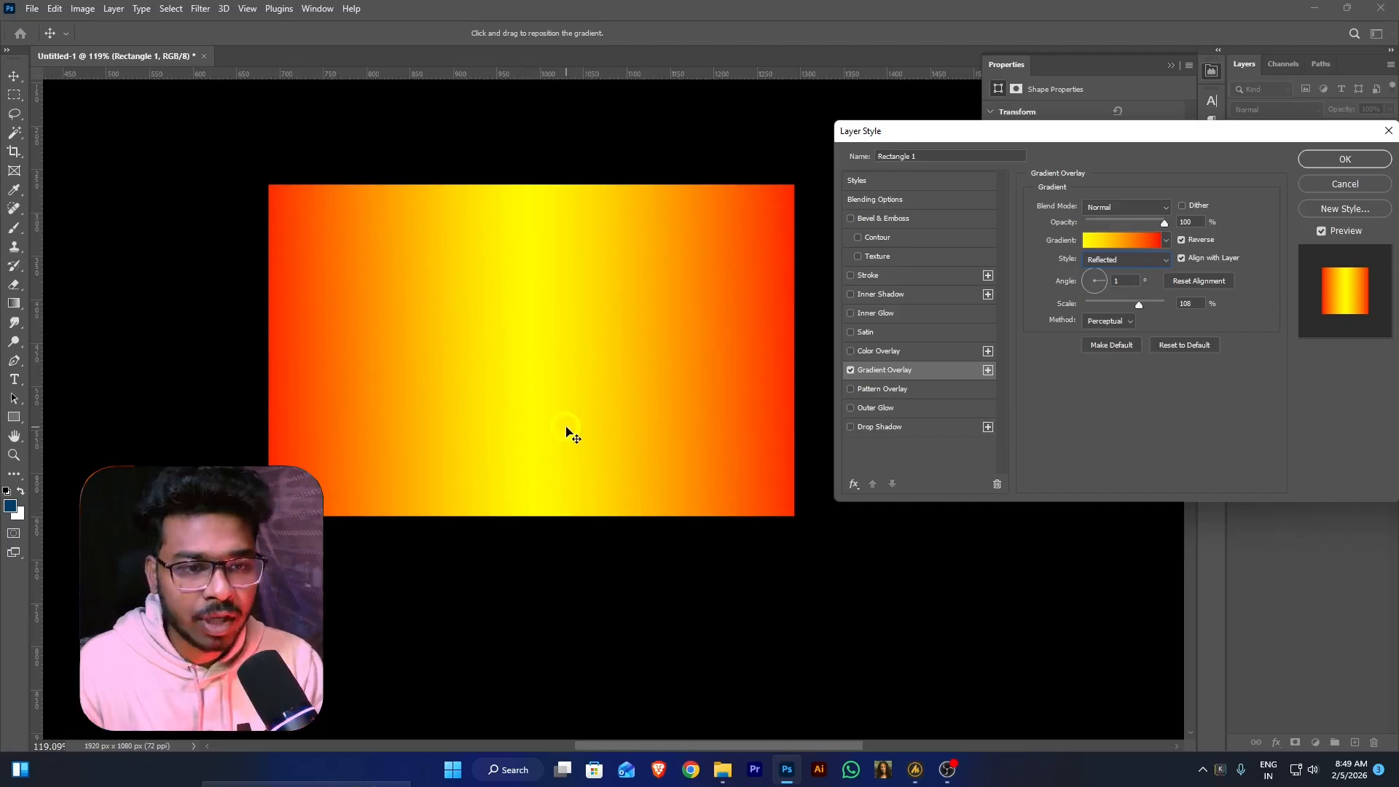
pyautogui.click(1141, 260)
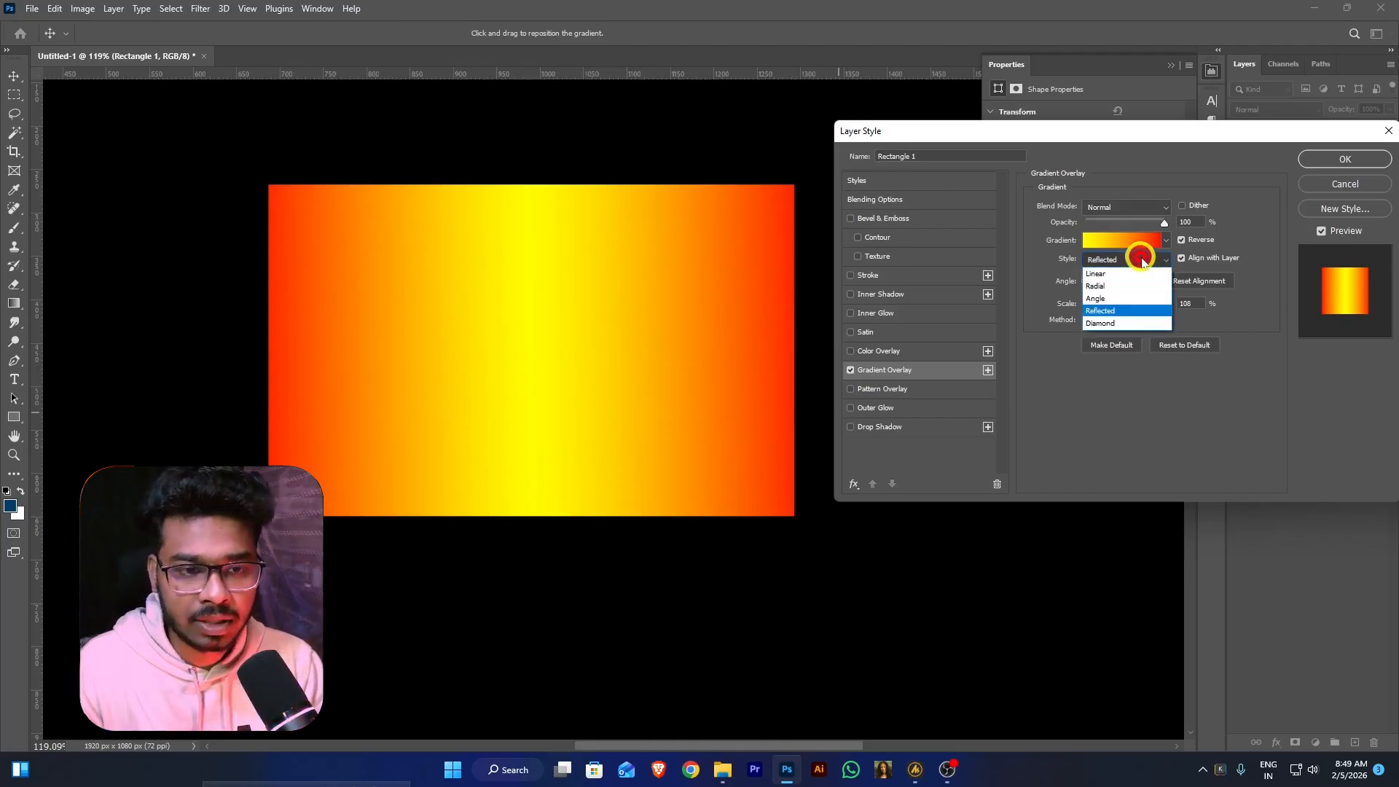
pyautogui.click(1113, 323)
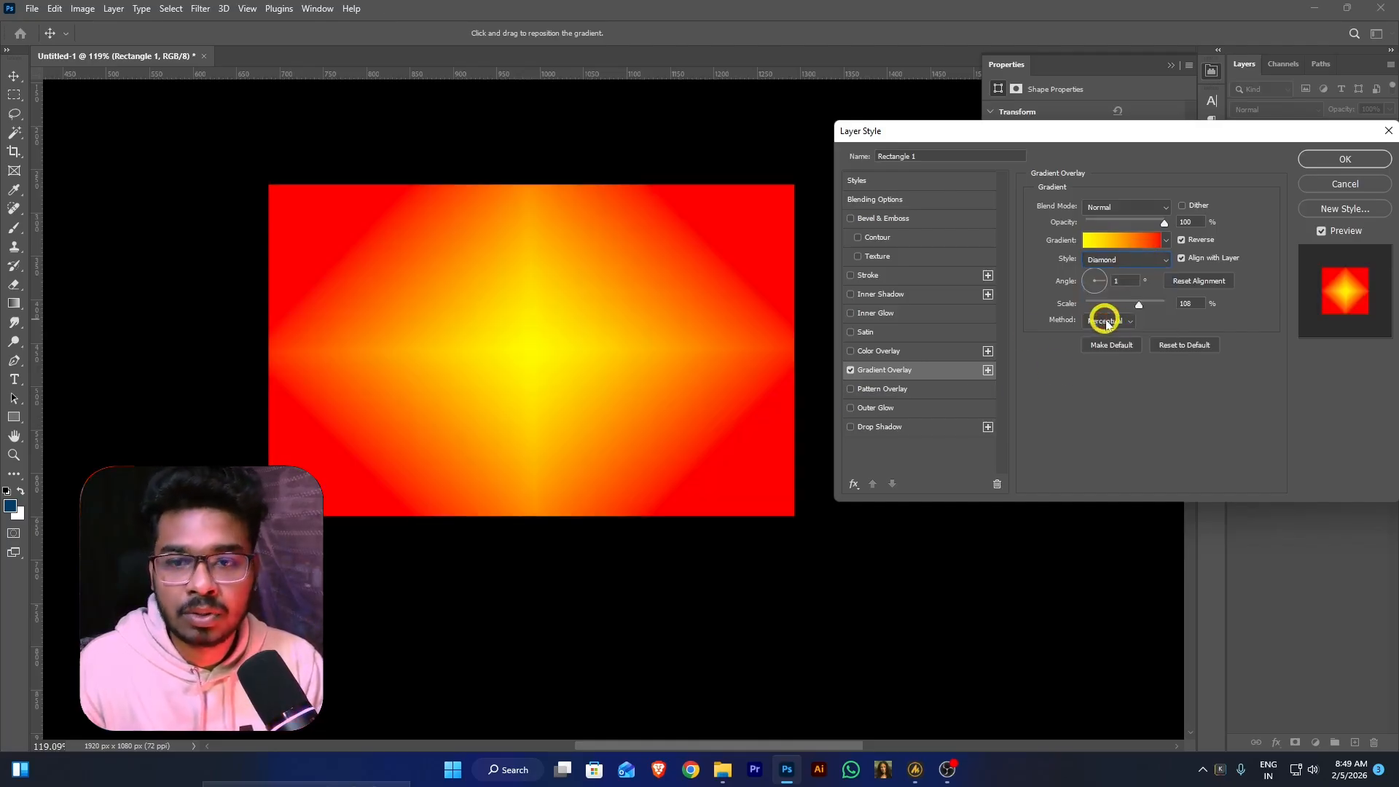
pyautogui.moveTo(1138, 304); pyautogui.dragTo(1110, 305)
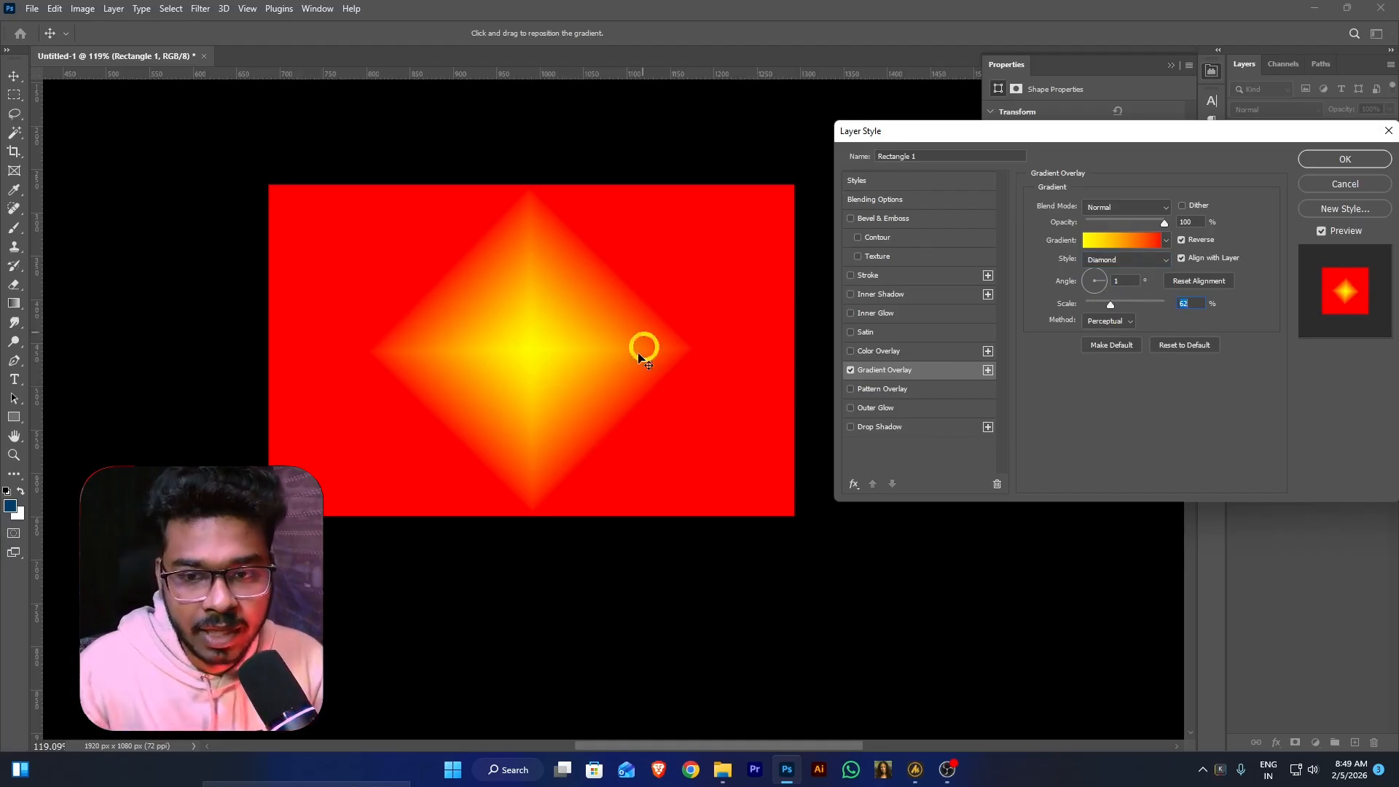
pyautogui.click(1147, 259)
pyautogui.click(1122, 271)
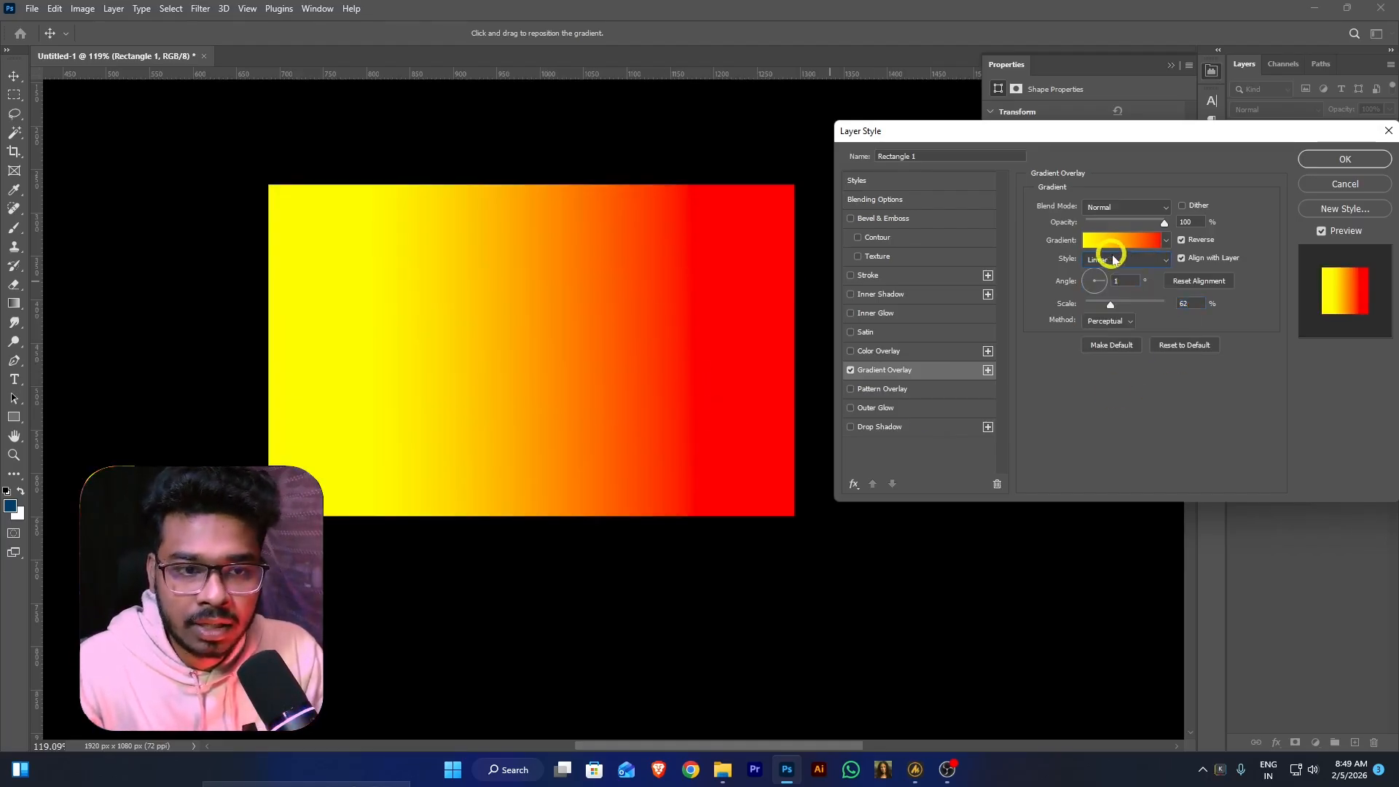
# Keep the gradient overlay style at Linear and cancel the layer style changes on the rectangle
pyautogui.click(1110, 257)
pyautogui.click(1110, 282)
pyautogui.click(1129, 259)
pyautogui.click(1127, 273)
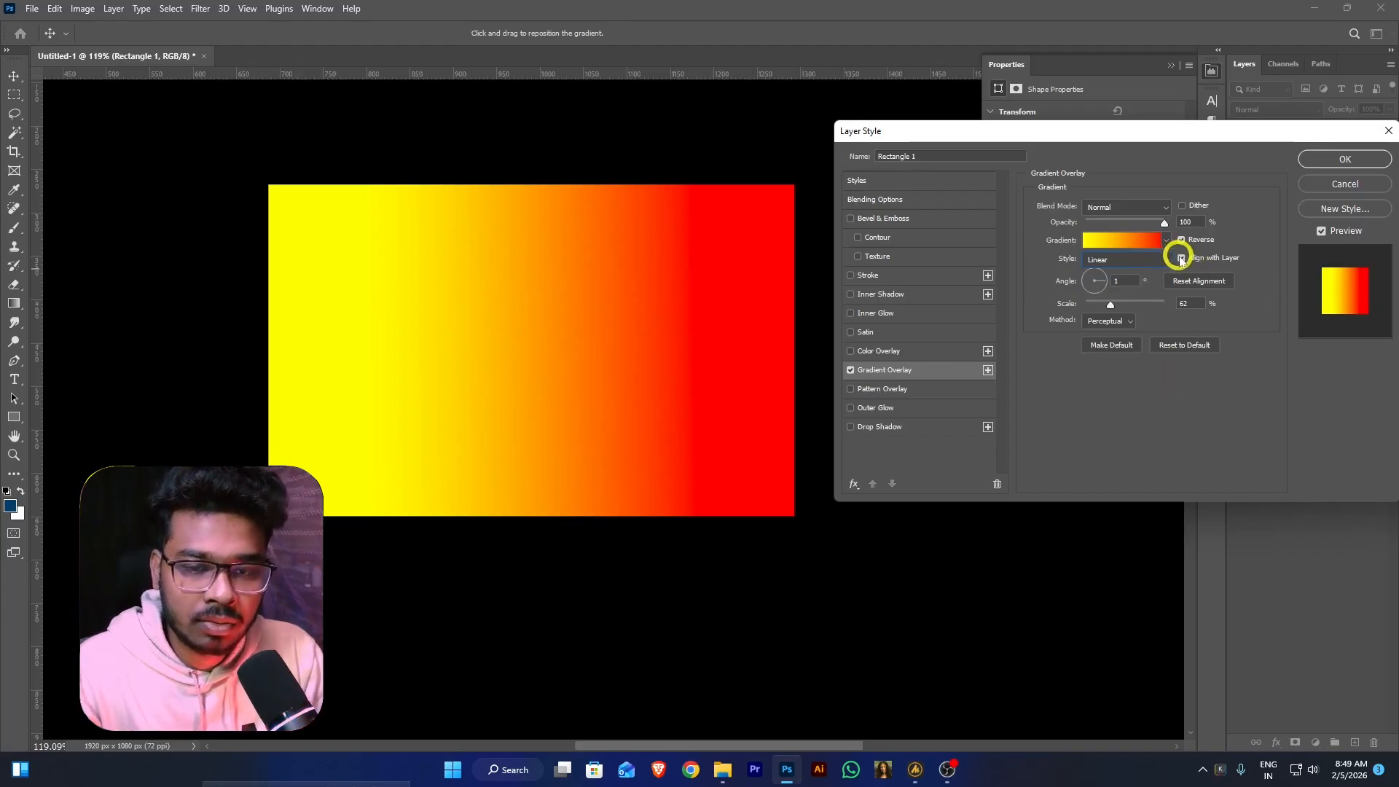
pyautogui.click(1342, 184)
# Hide the Rectangle 1 layer, show the Subscribe text layer and review its Gradient Overlay settings without changing them
pyautogui.click(1239, 152)
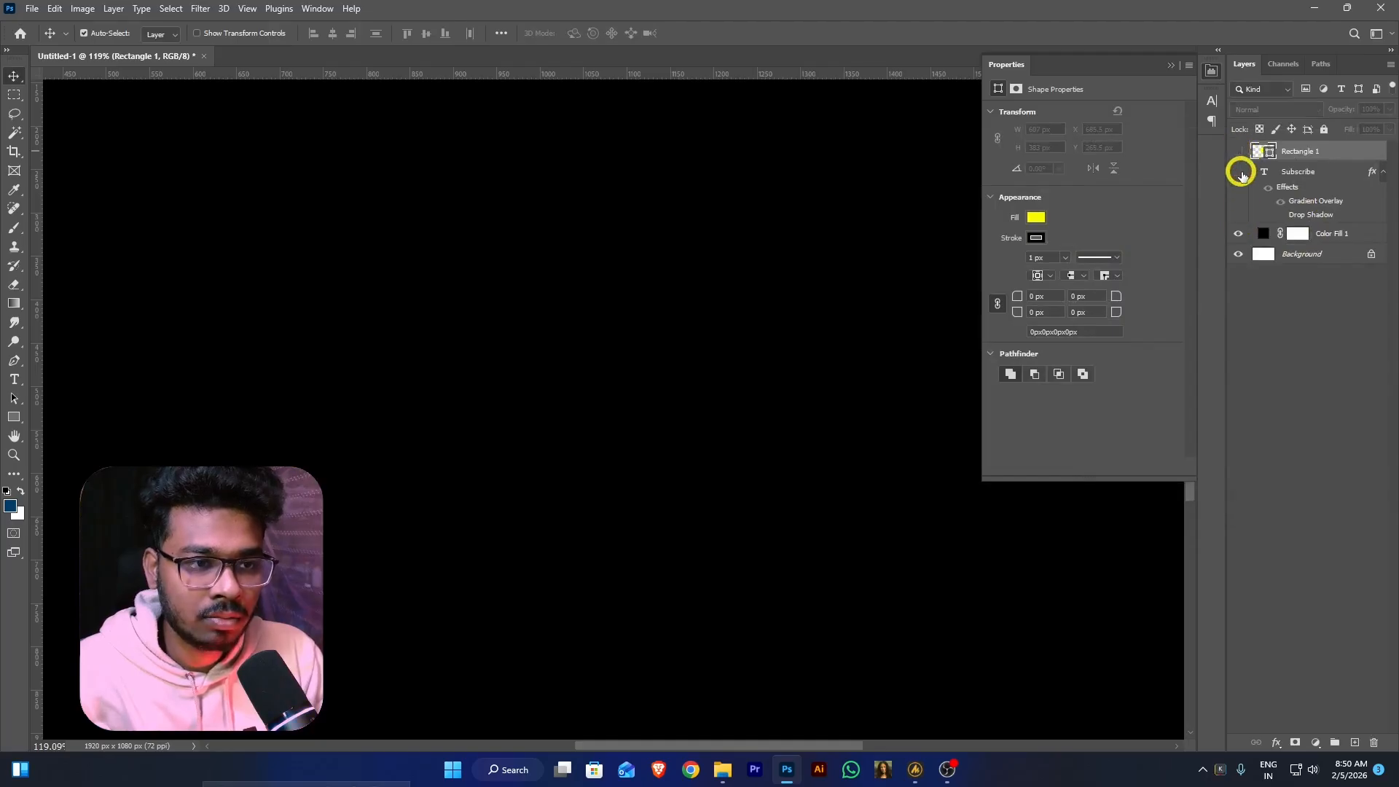
pyautogui.click(1239, 173)
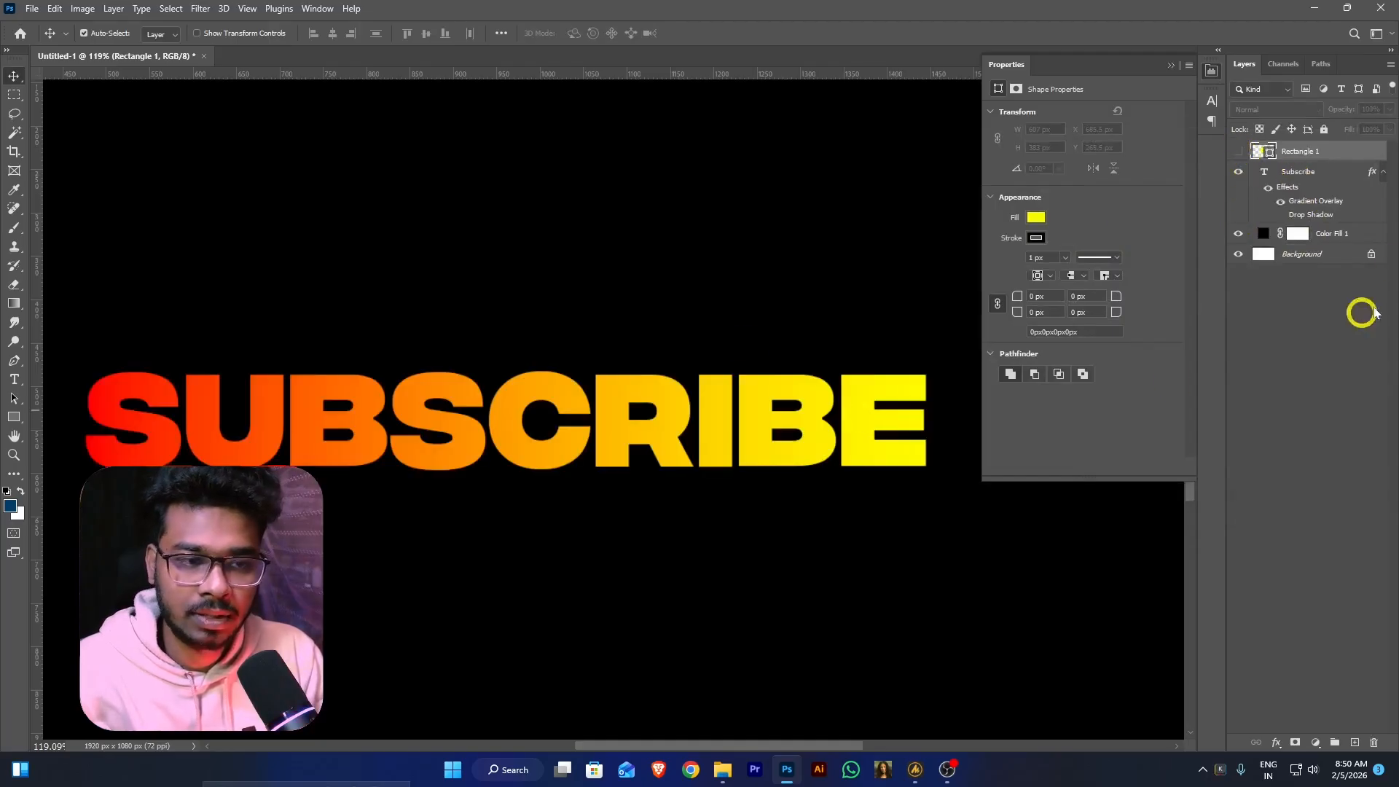
pyautogui.doubleClick(1320, 206)
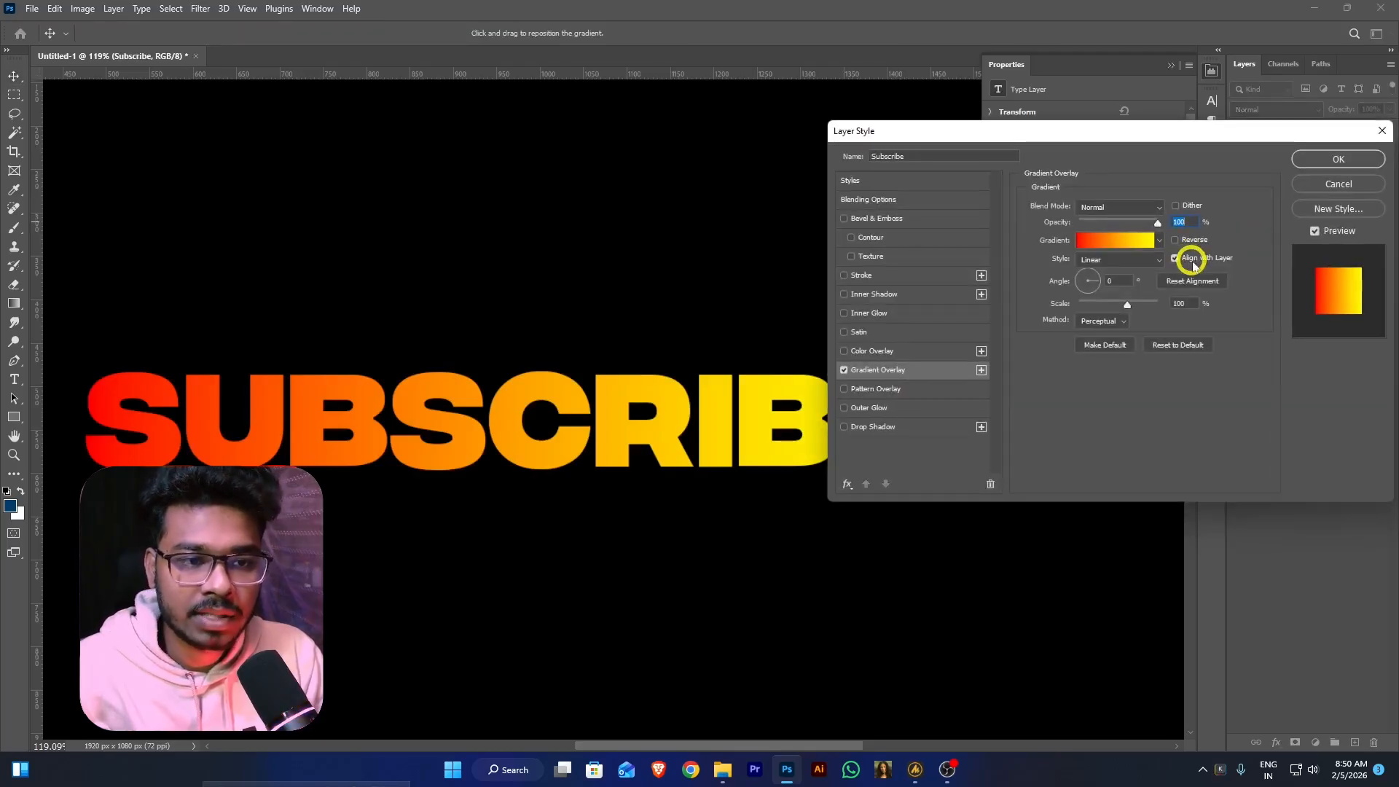
pyautogui.click(1342, 171)
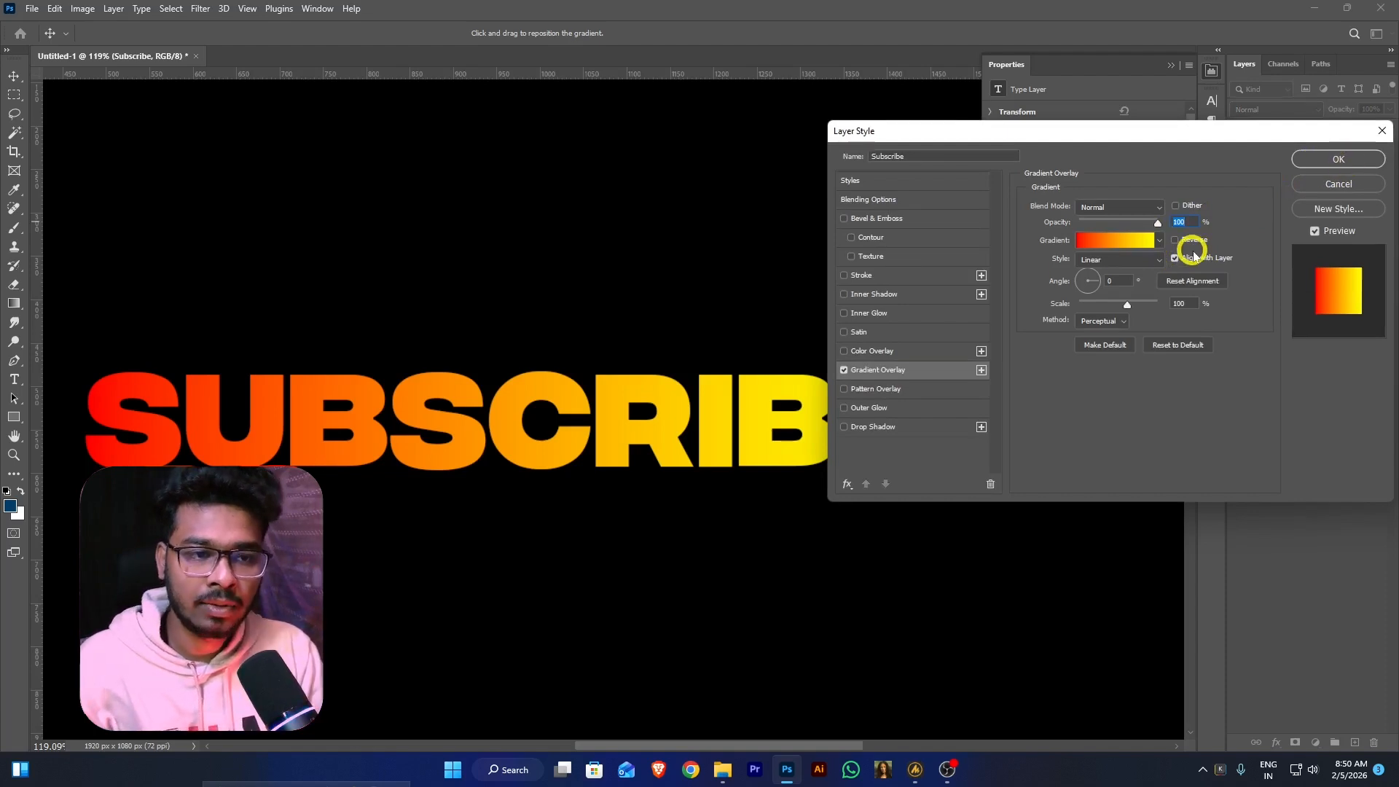
pyautogui.click(1315, 158)
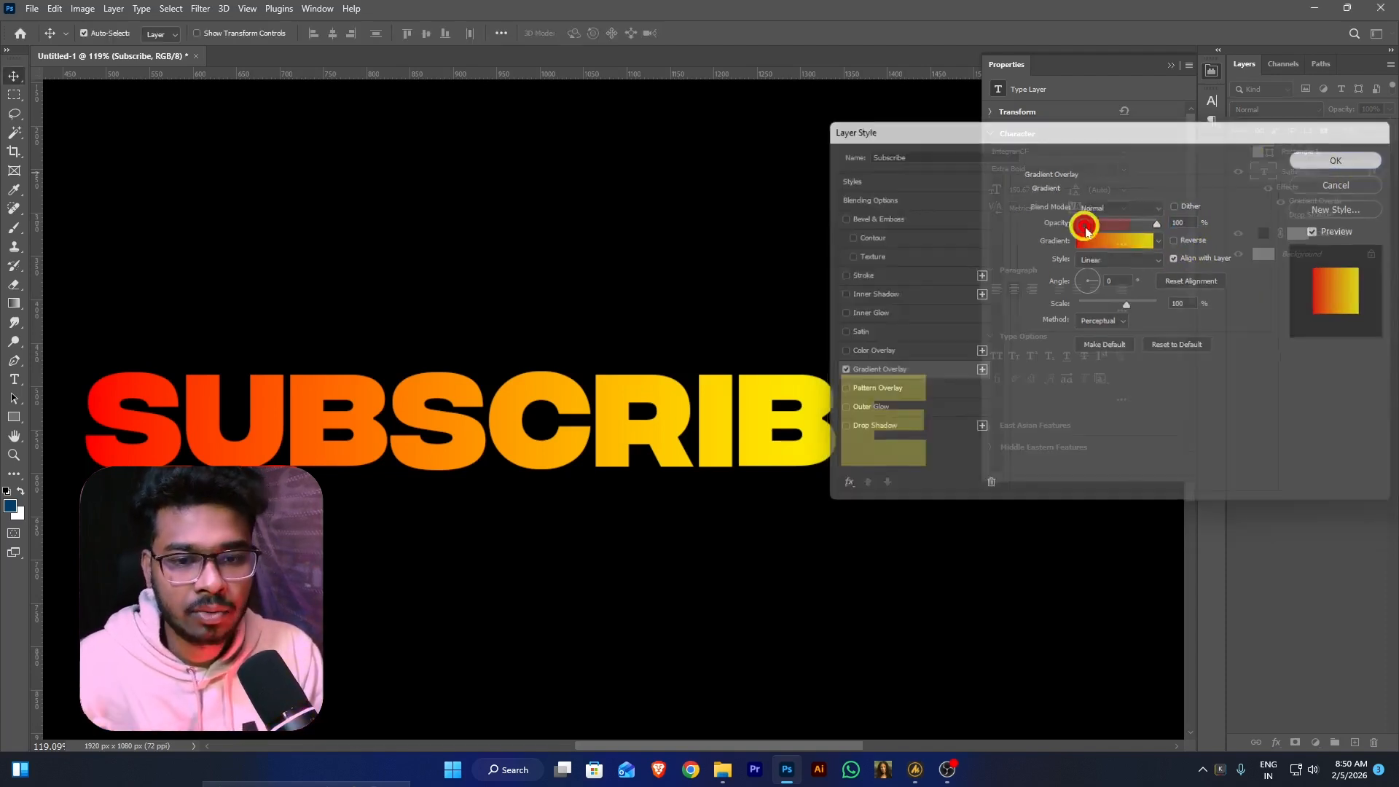
# Shrink the Subscribe text around its centre to 14.39%, about 140 px wide, and inspect its gradient up close
pyautogui.scroll(-5, 628, 472)
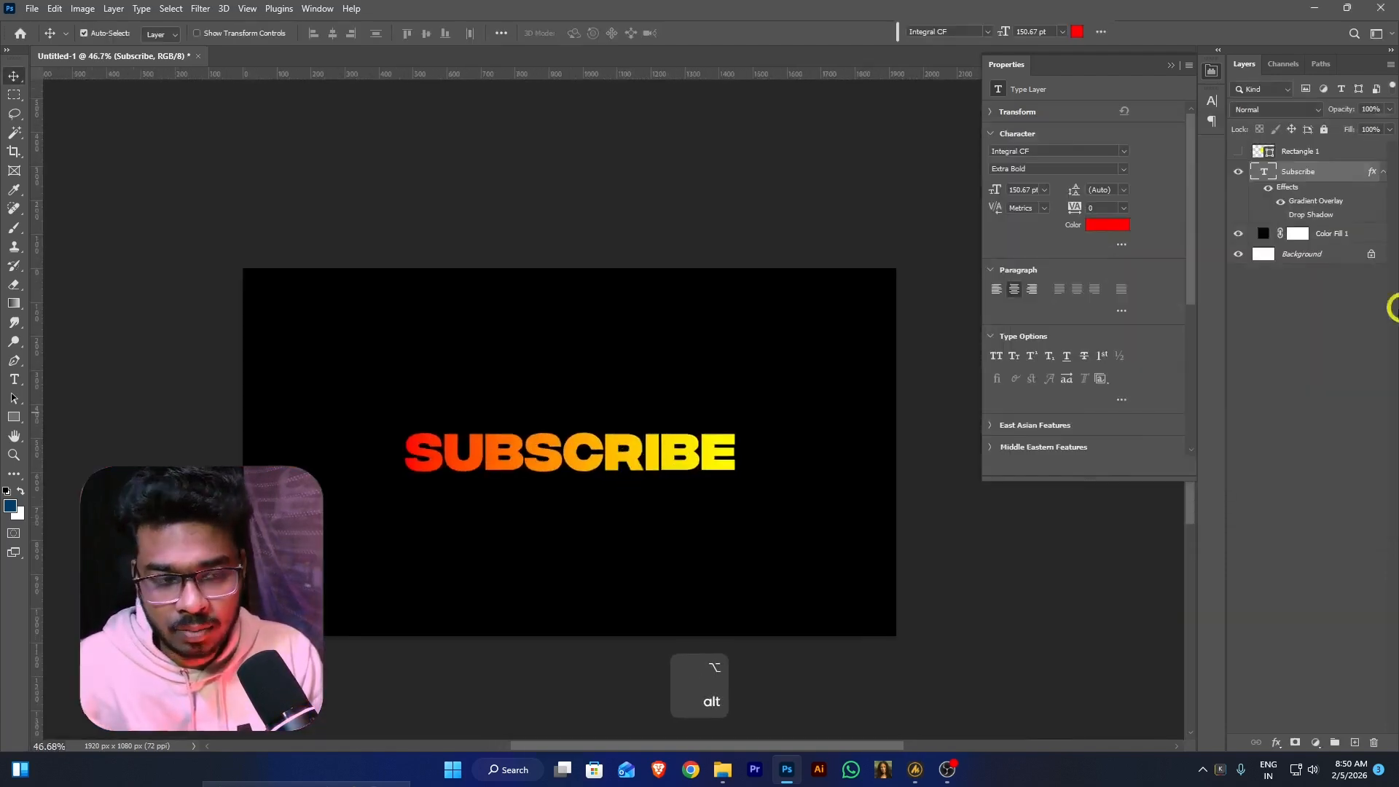
pyautogui.hotkey('ctrl', 't')
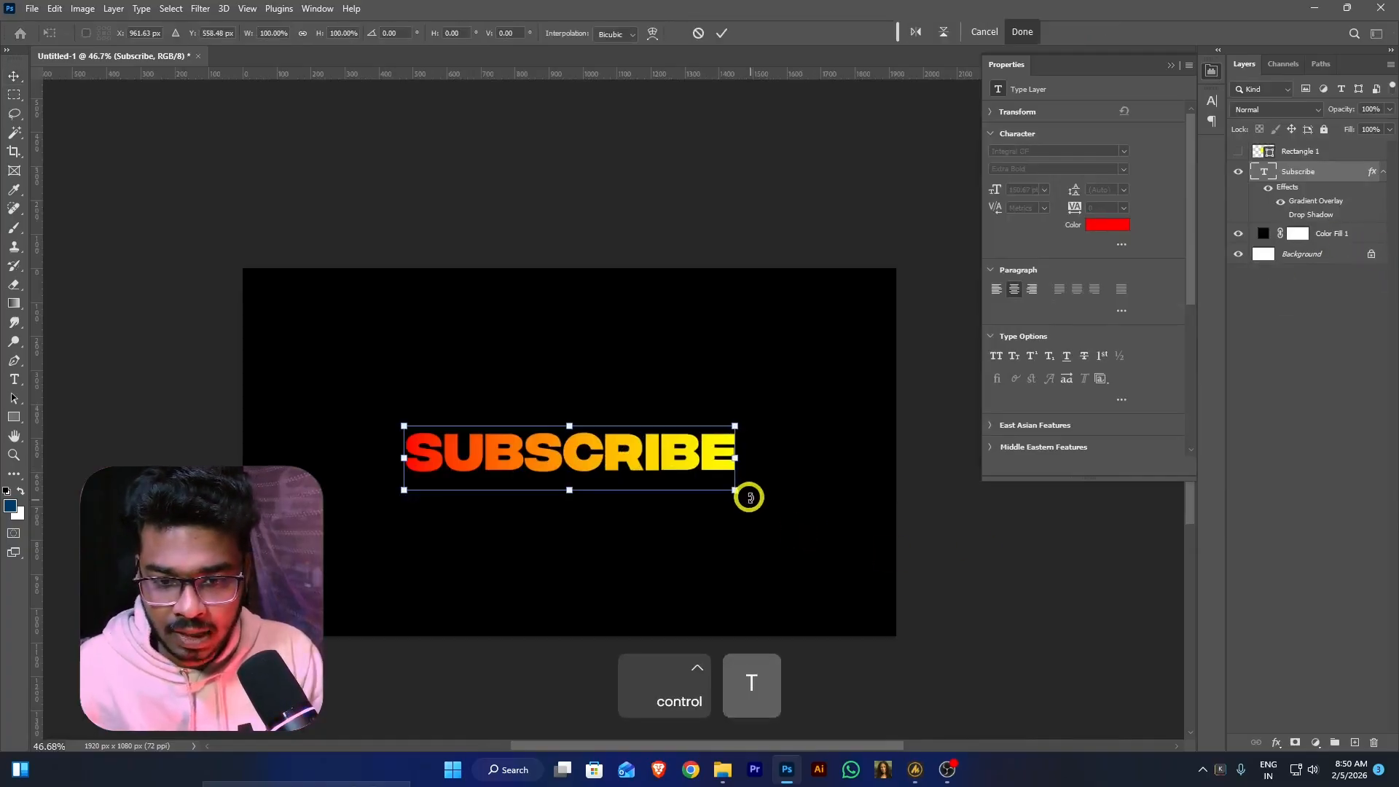
pyautogui.moveTo(738, 490); pyautogui.dragTo(596, 468)
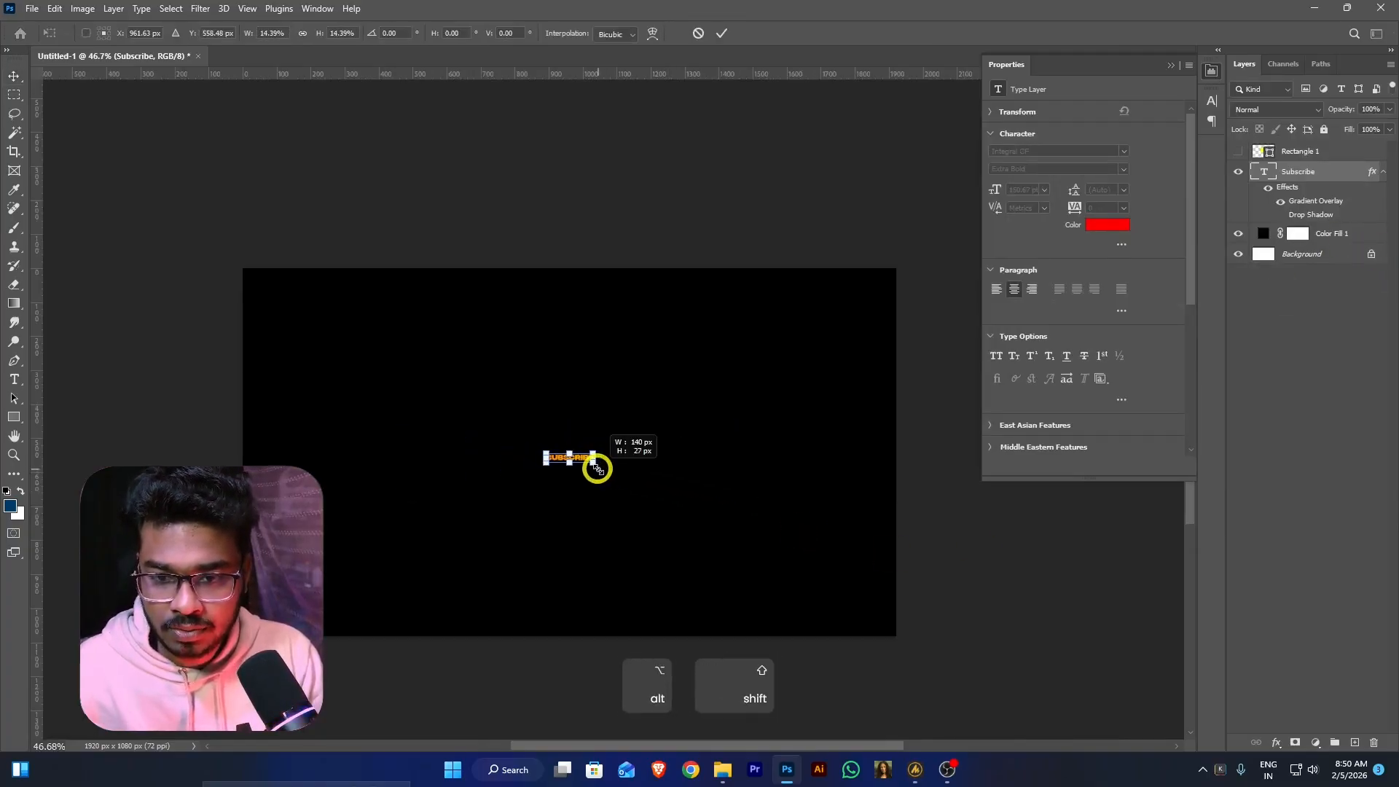
pyautogui.press('Return')
pyautogui.keyDown('alt'); pyautogui.scroll(3, 570, 466); pyautogui.keyUp('alt')
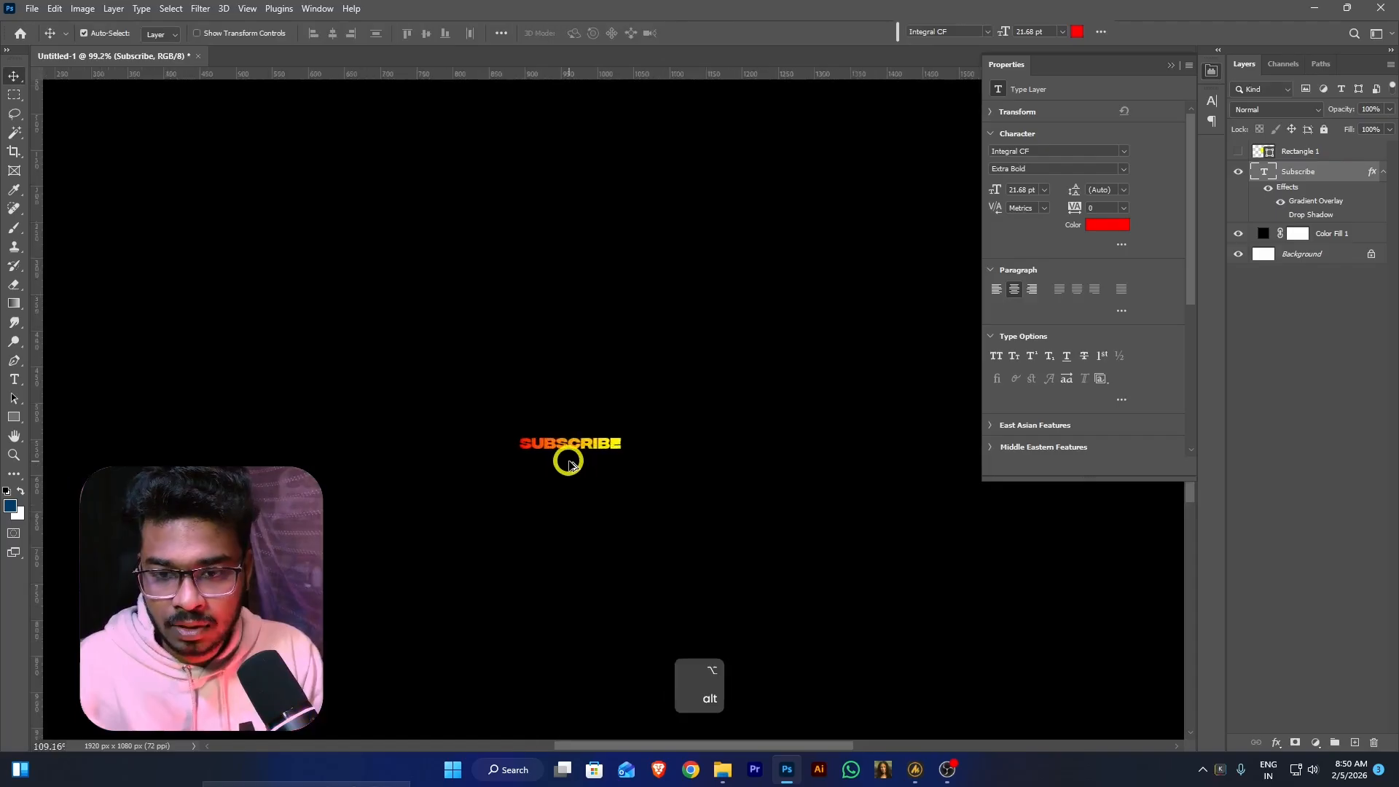
pyautogui.keyDown('alt'); pyautogui.scroll(3, 568, 460); pyautogui.keyUp('alt')
pyautogui.keyDown('alt'); pyautogui.scroll(-4, 715, 450); pyautogui.keyUp('alt')
pyautogui.keyDown('alt'); pyautogui.scroll(2, 719, 446); pyautogui.keyUp('alt')
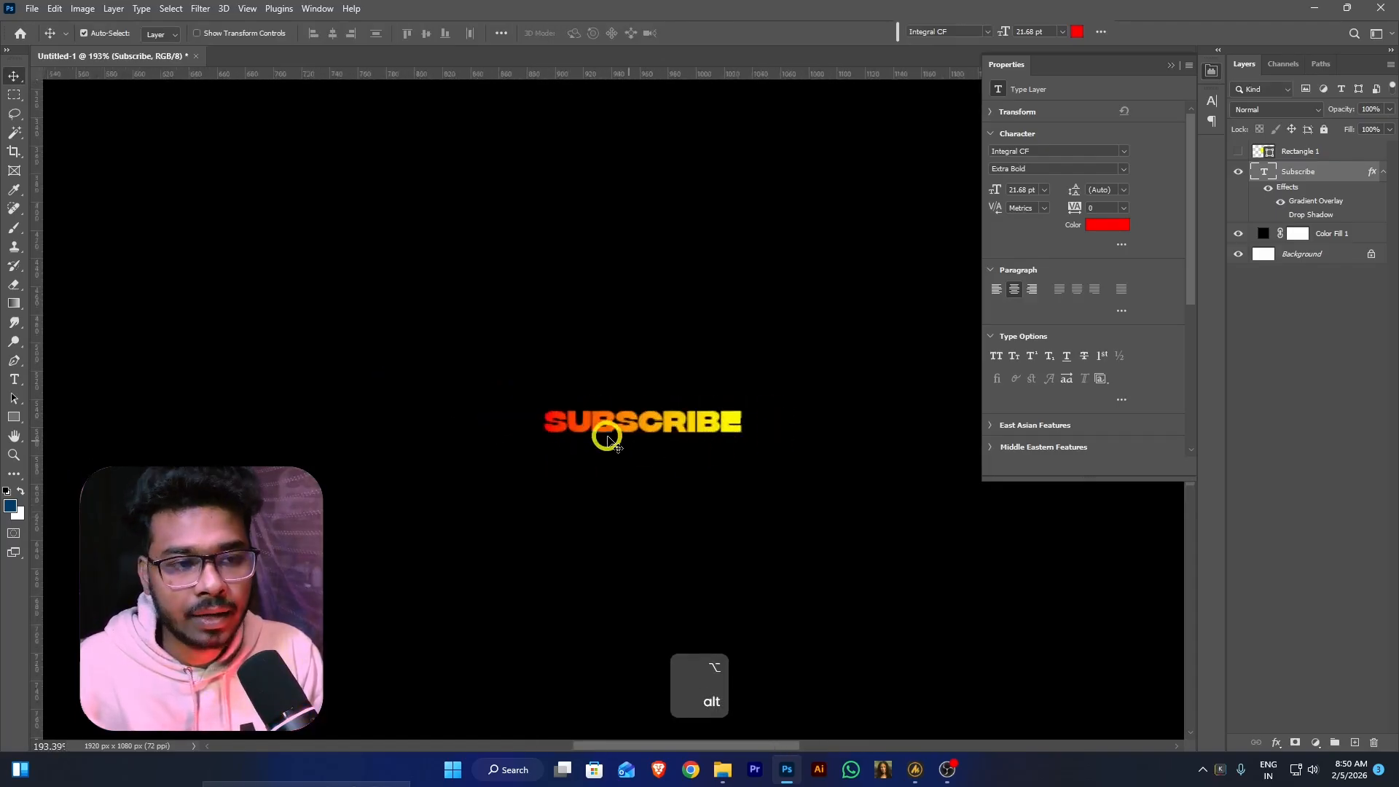
pyautogui.keyDown('alt'); pyautogui.scroll(-4, 653, 452); pyautogui.keyUp('alt')
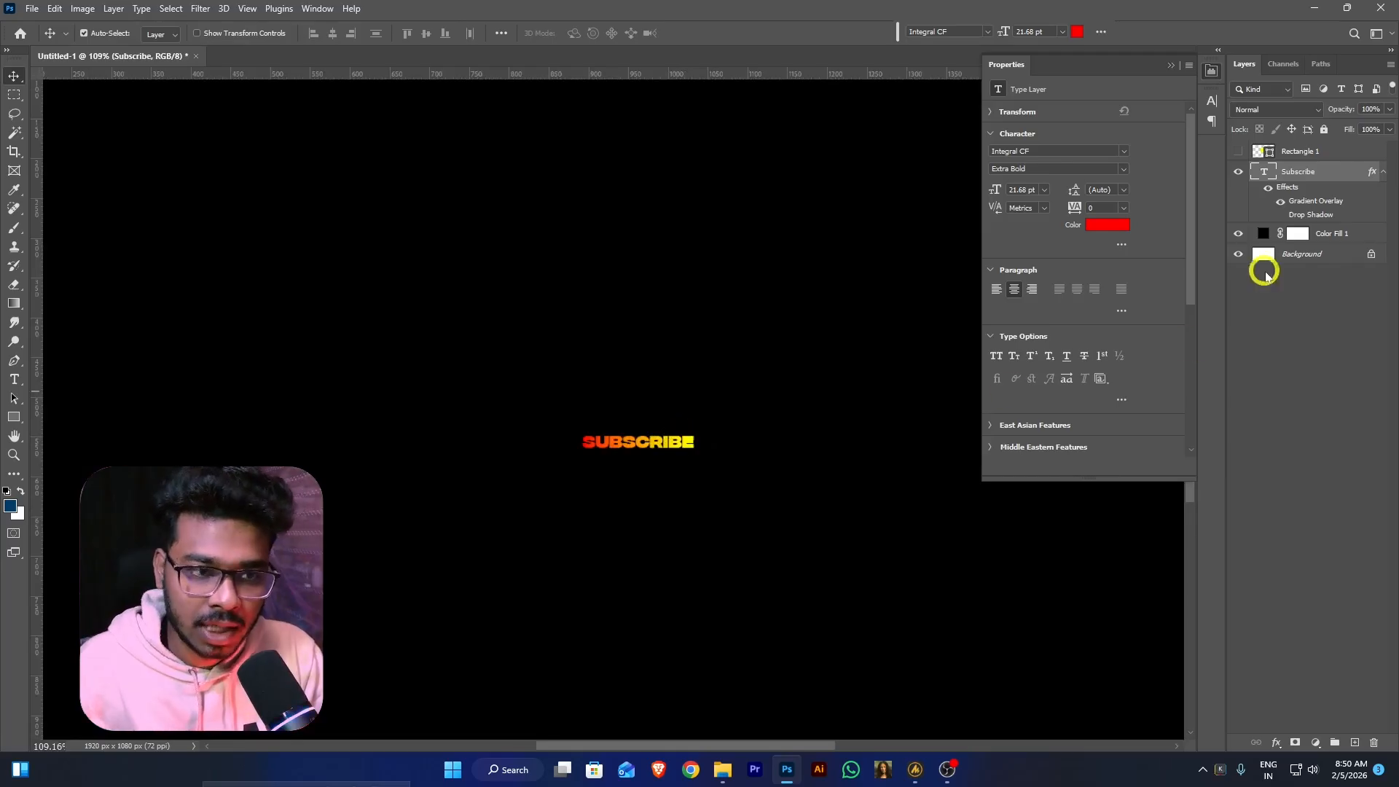
# Enlarge the Subscribe text to 1082.77% and apply the transformation
pyautogui.scroll(-3, 730, 415)
pyautogui.hotkey('ctrl', 't')
pyautogui.moveTo(693, 440); pyautogui.dragTo(925, 499)
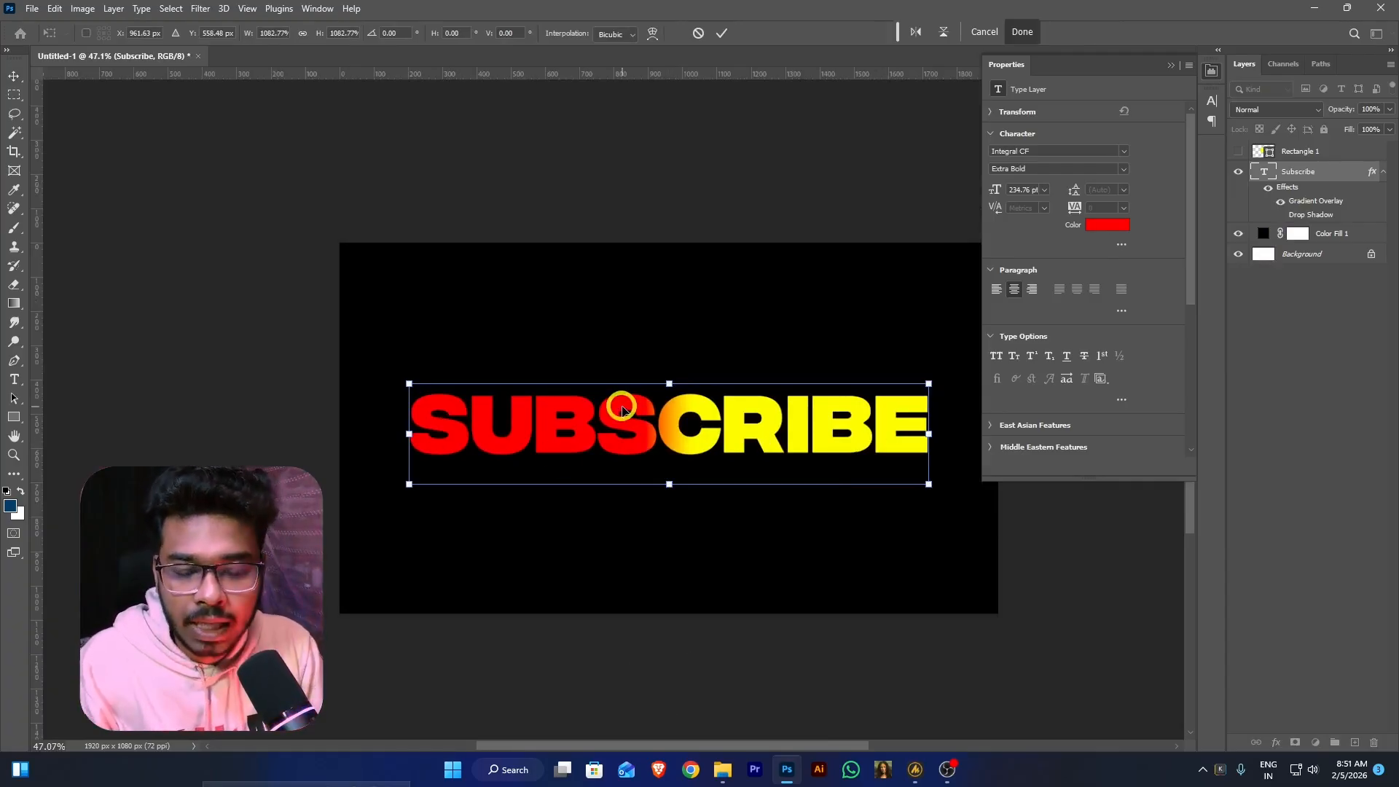
pyautogui.press('Return')
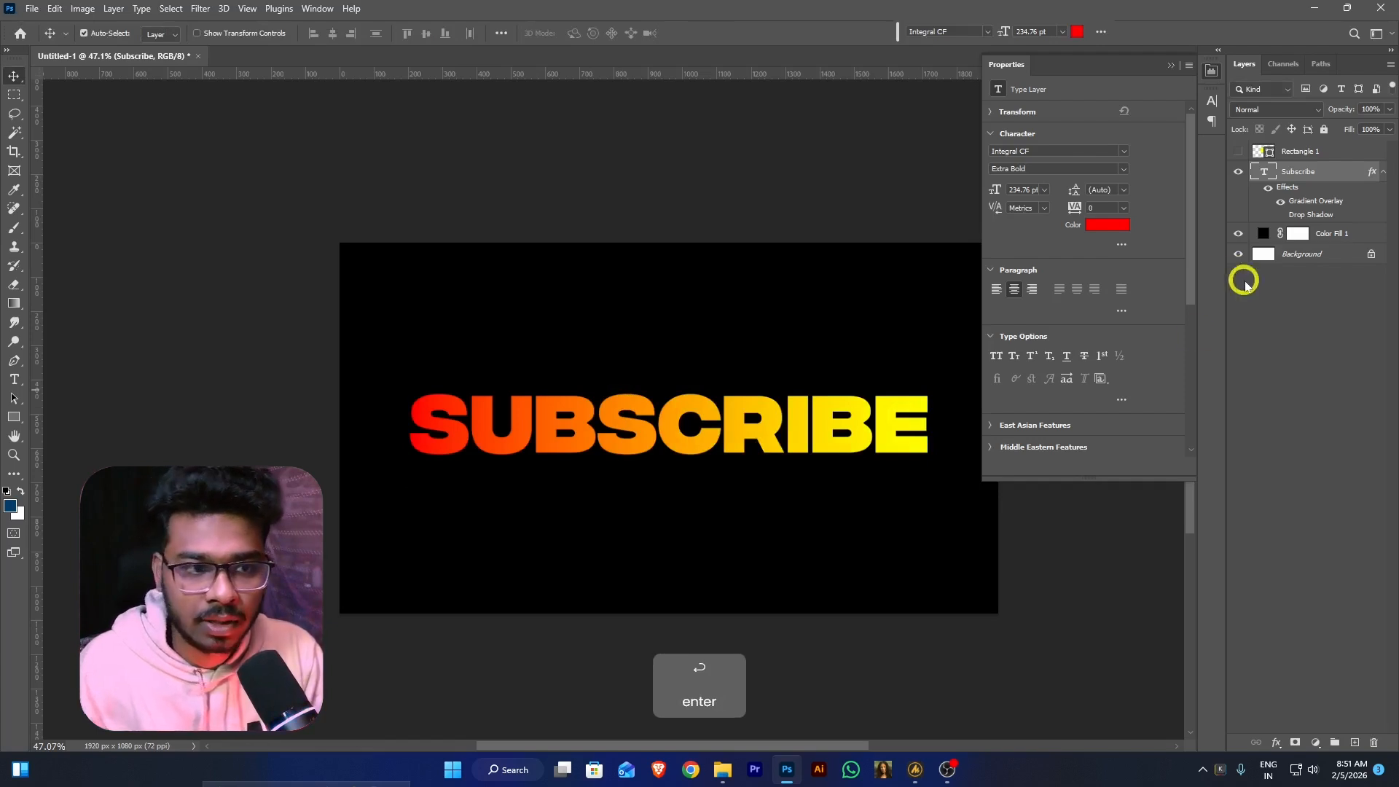
# Turn off Align with Layer in the Subscribe text's Gradient Overlay and apply the change
pyautogui.doubleClick(1304, 202)
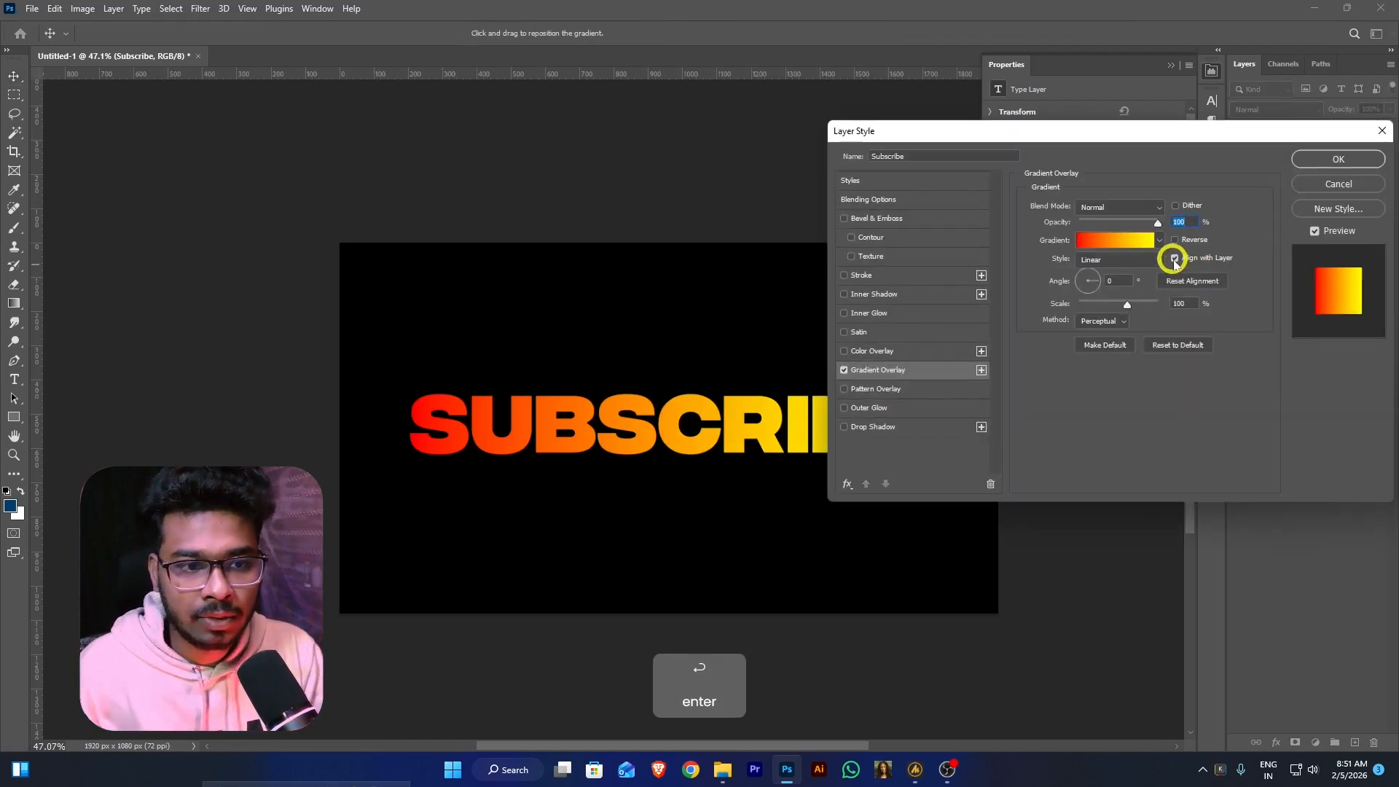
pyautogui.click(1174, 258)
pyautogui.click(1337, 159)
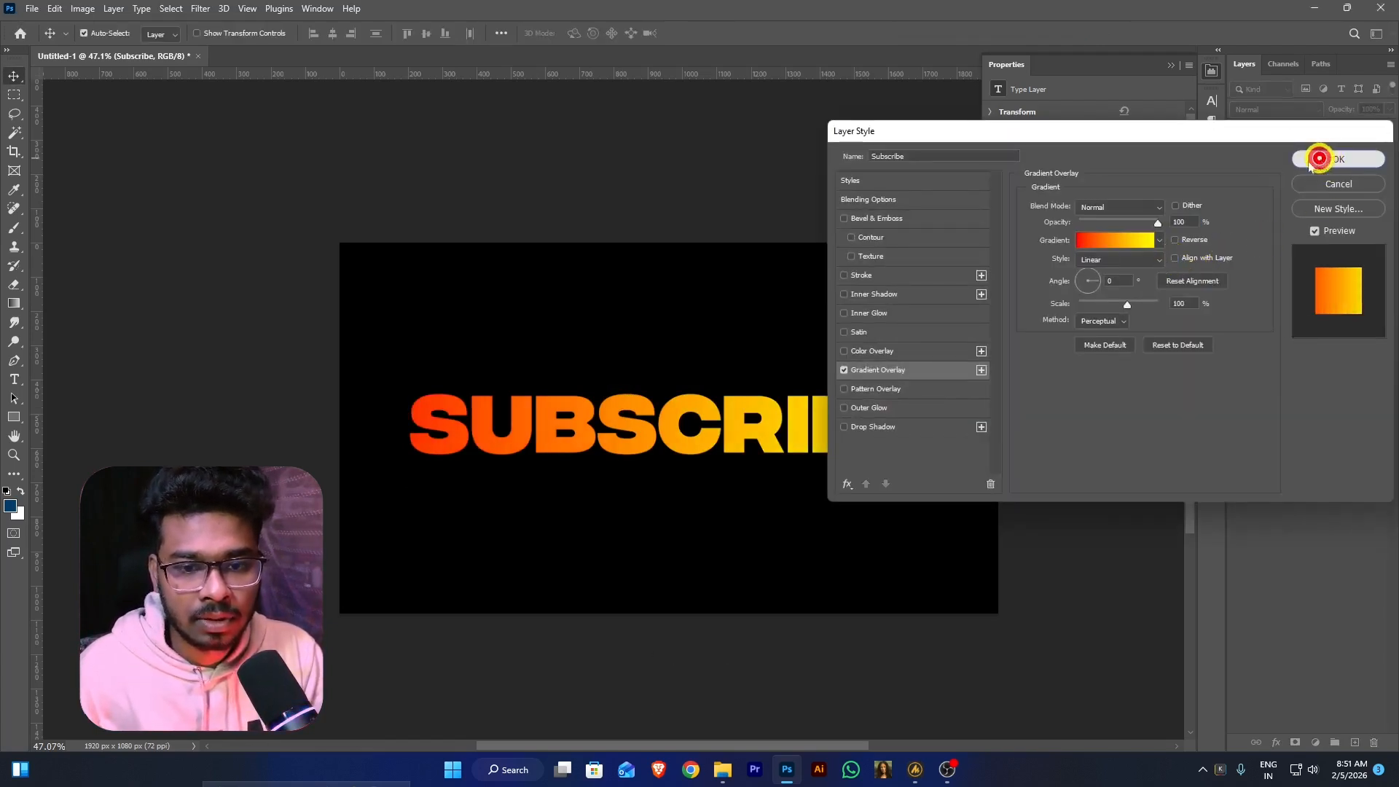
# Scale the Subscribe text down around its centre to a size of 48.46 pt
pyautogui.hotkey('ctrl', 't')
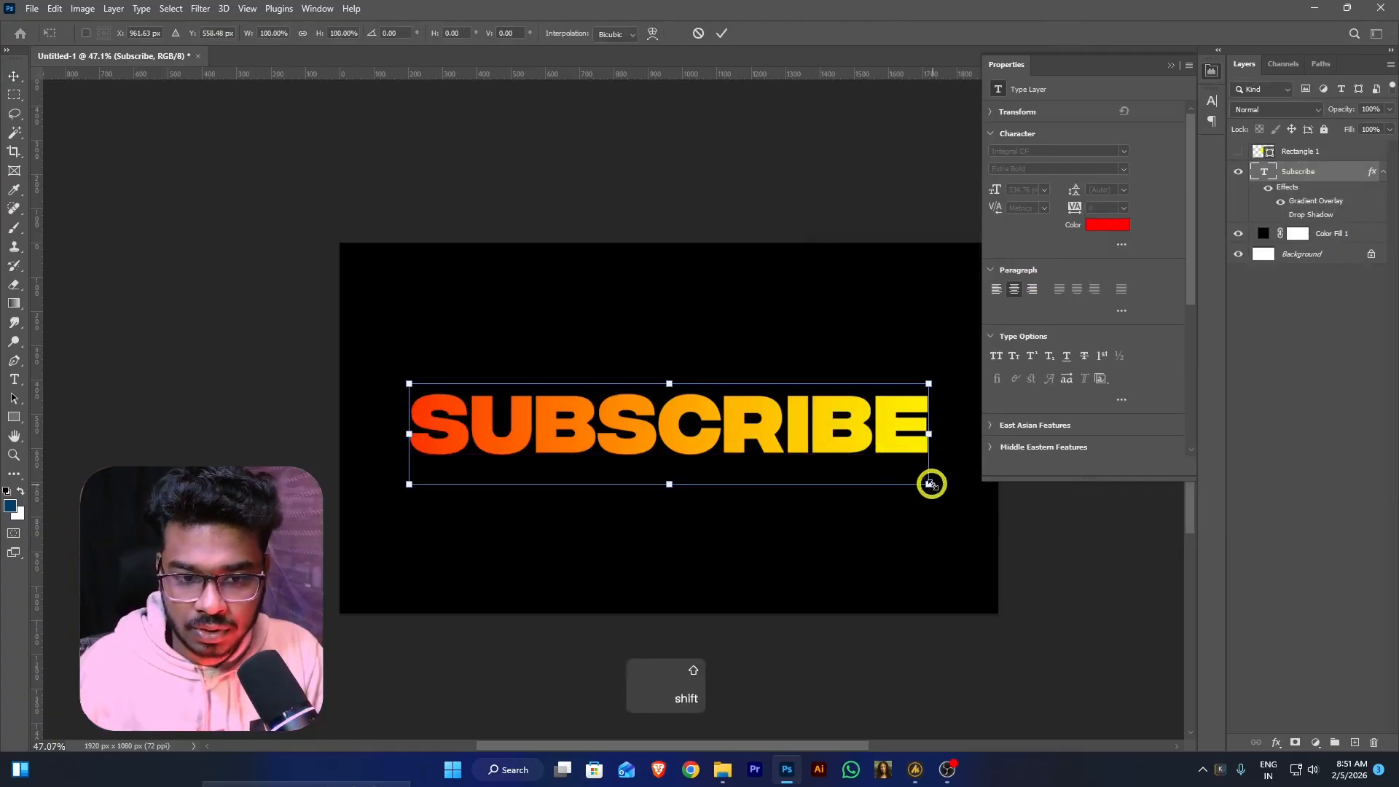
pyautogui.moveTo(930, 484); pyautogui.dragTo(725, 442)
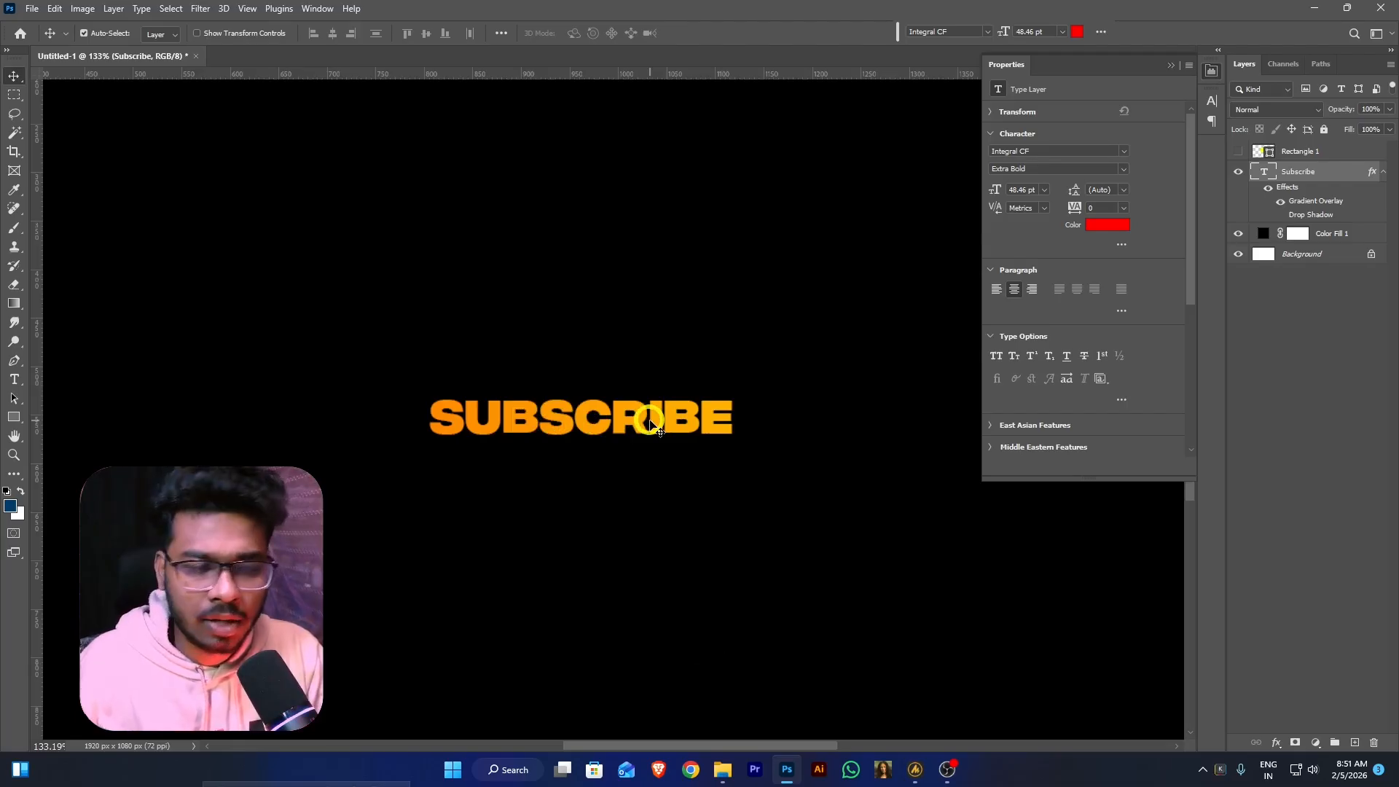
pyautogui.scroll(-4, 654, 423)
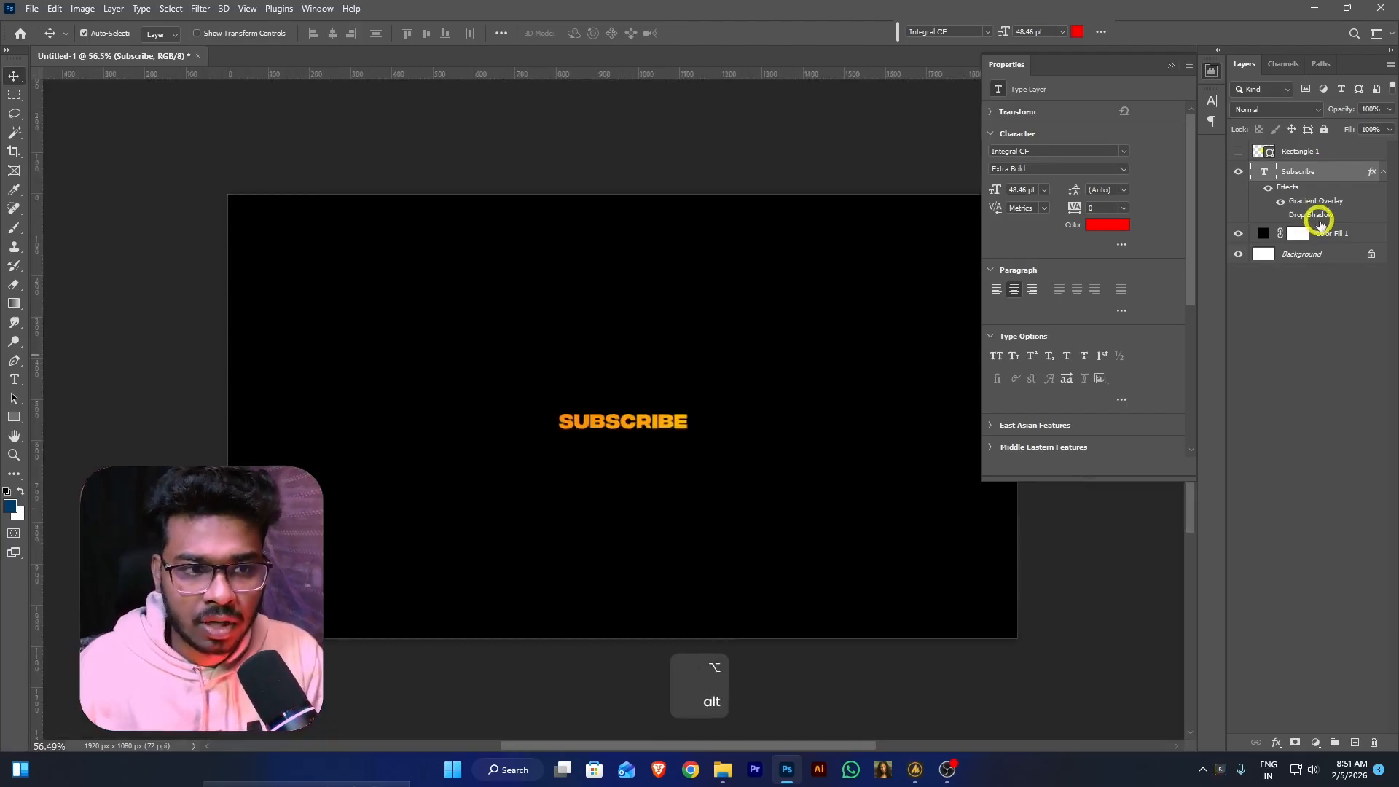
# Compare the text's gradient with Align with Layer on and off, and apply it with the option turned on
pyautogui.doubleClick(1304, 201)
pyautogui.click(1173, 256)
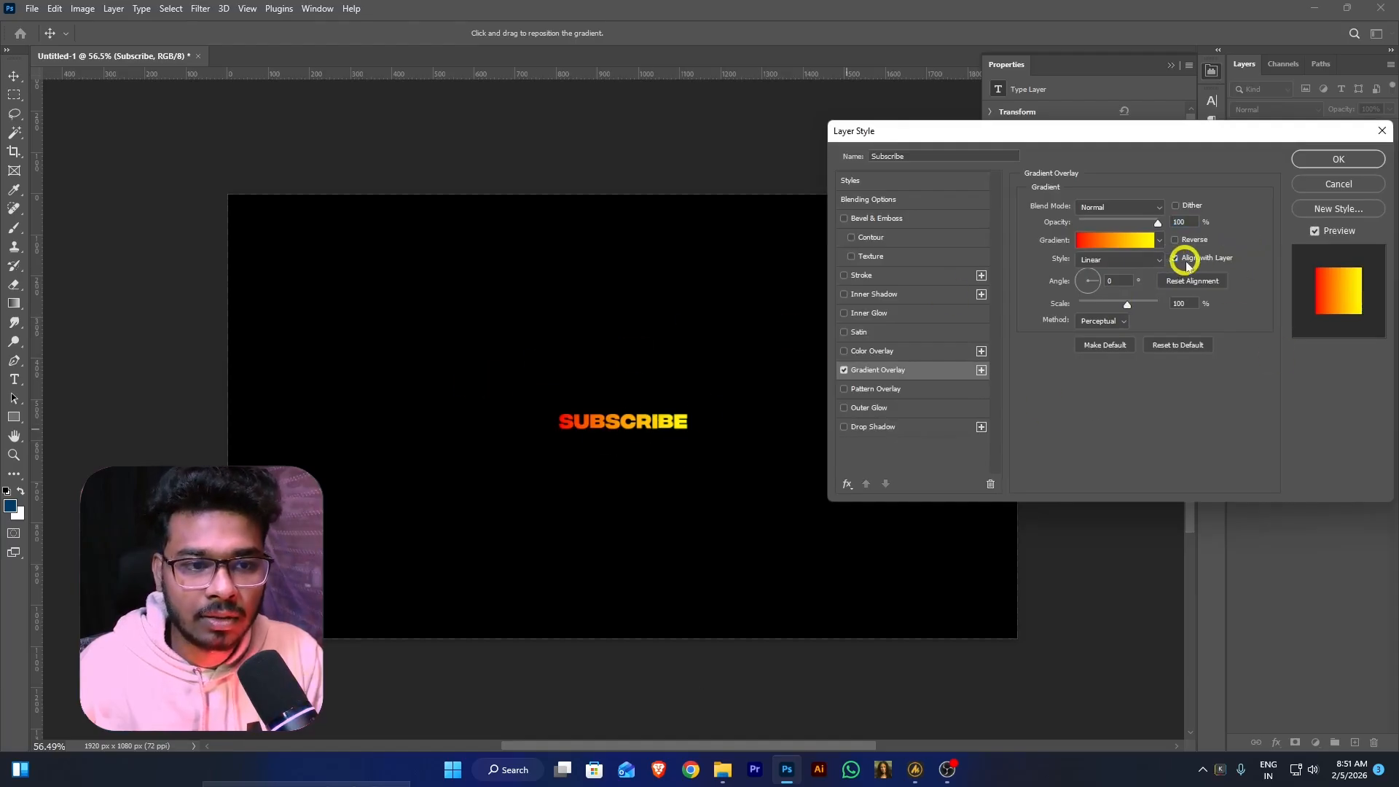
pyautogui.click(1175, 258)
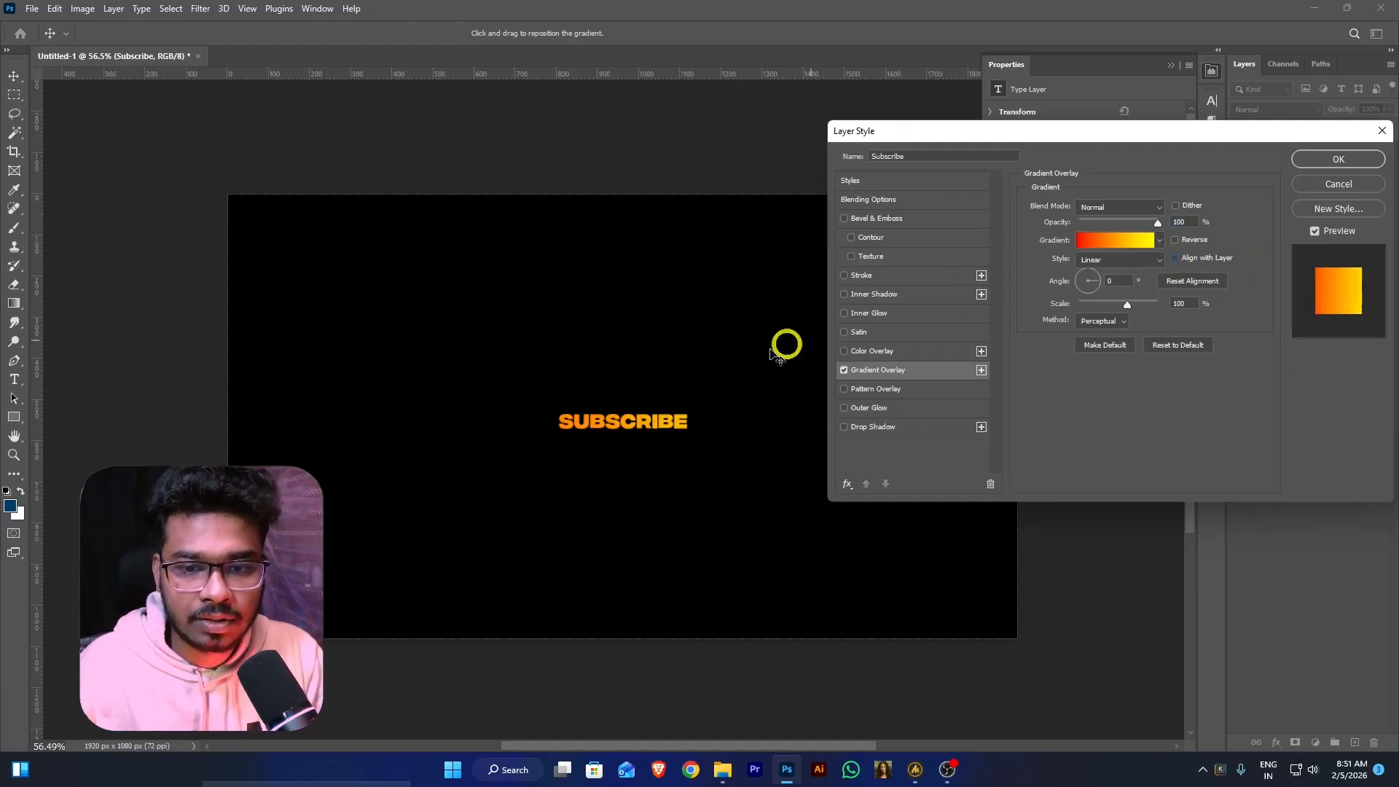
pyautogui.click(1174, 257)
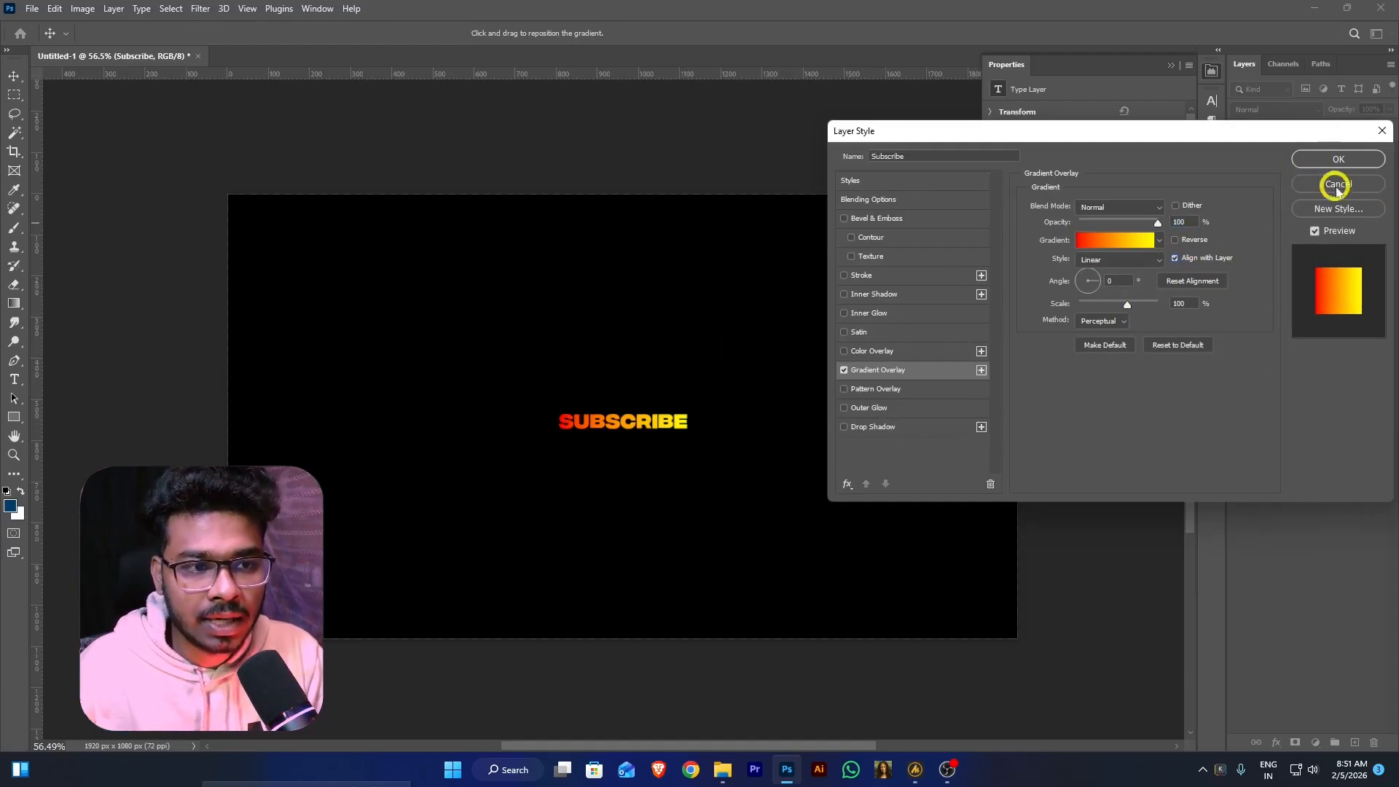
pyautogui.click(1338, 159)
# Scale the Subscribe text up around its centre to a size of 175.66 pt
pyautogui.hotkey('ctrl', 't')
pyautogui.moveTo(691, 430); pyautogui.dragTo(855, 488)
pyautogui.press('Return')
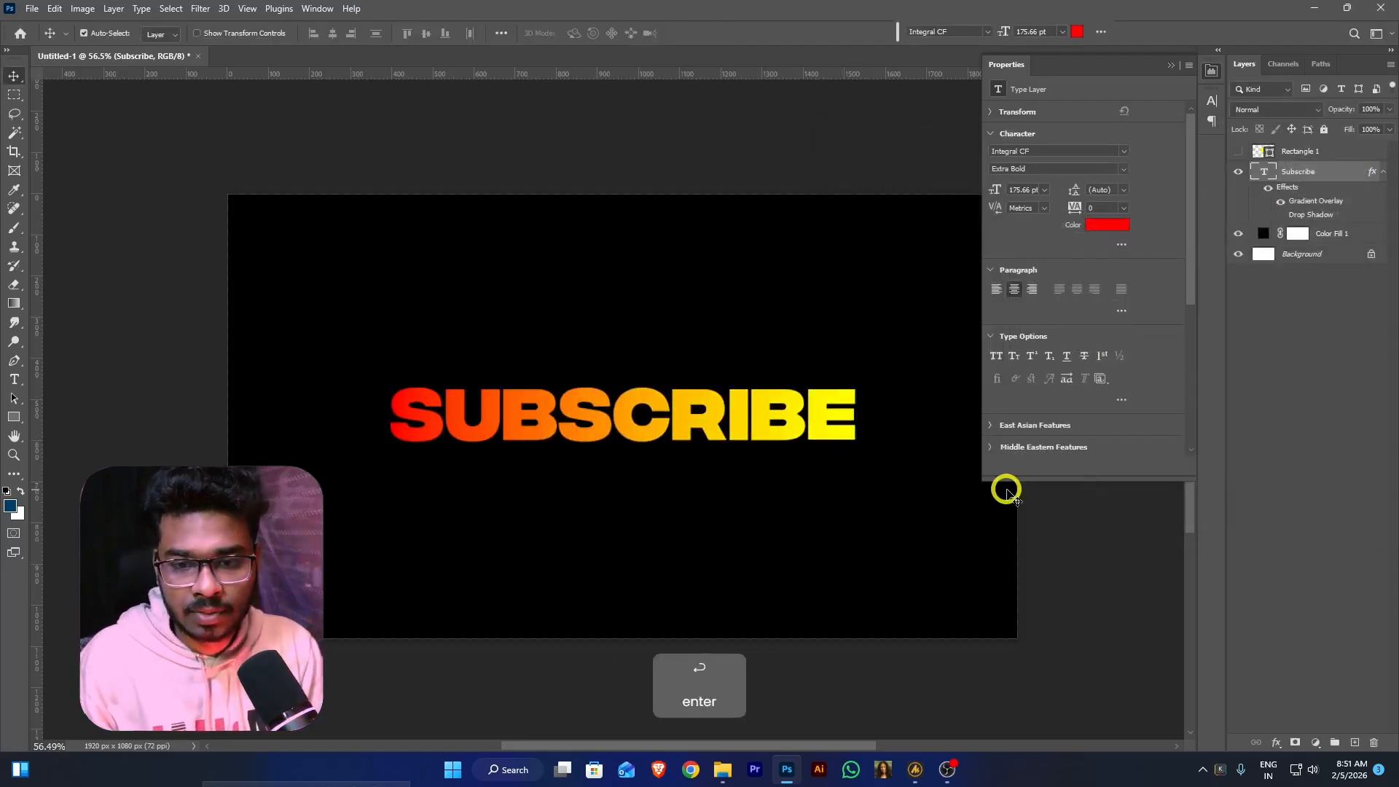
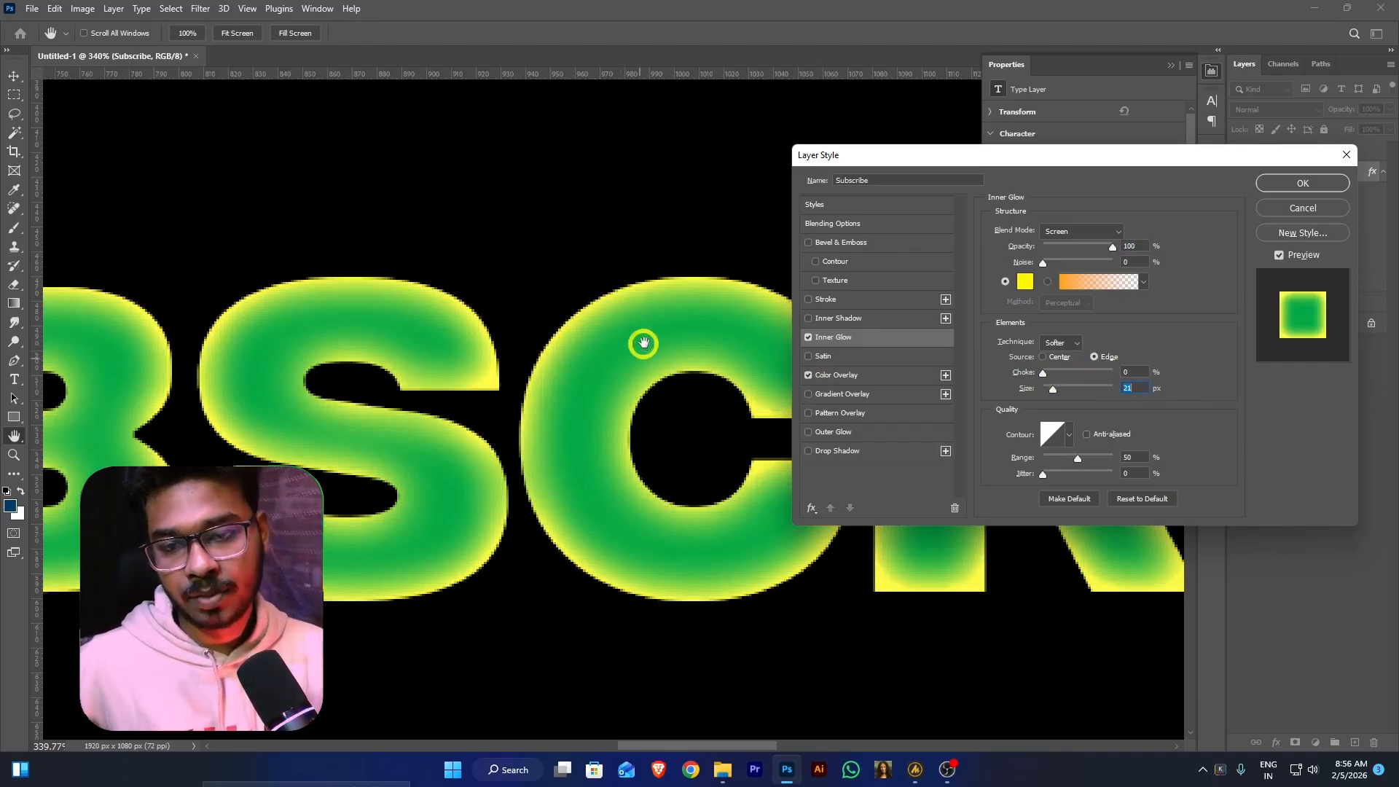
# Try blue and pink for the Inner Glow colour and set it to cyan 00e4ff
pyautogui.click(1028, 286)
pyautogui.click(1122, 320)
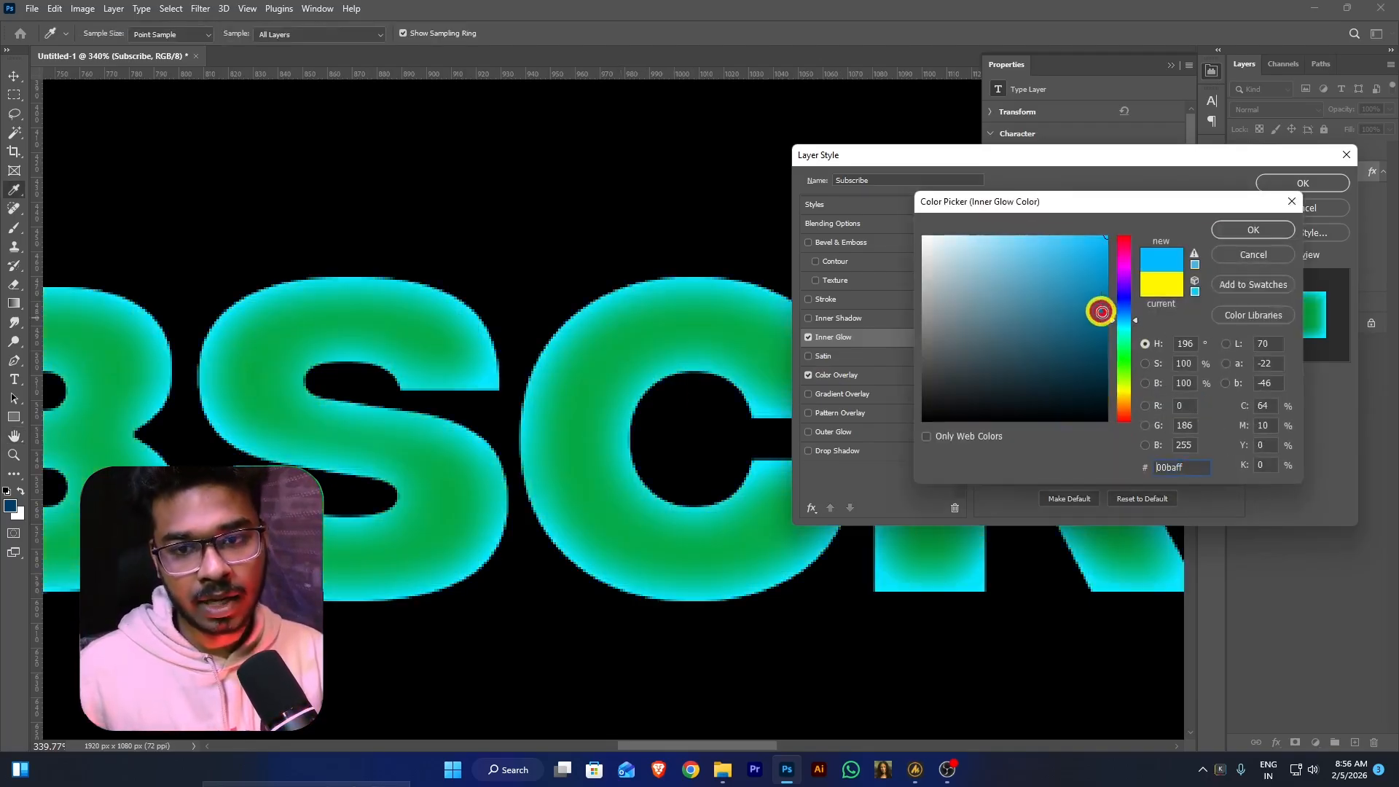
pyautogui.moveTo(1127, 315); pyautogui.dragTo(1127, 255)
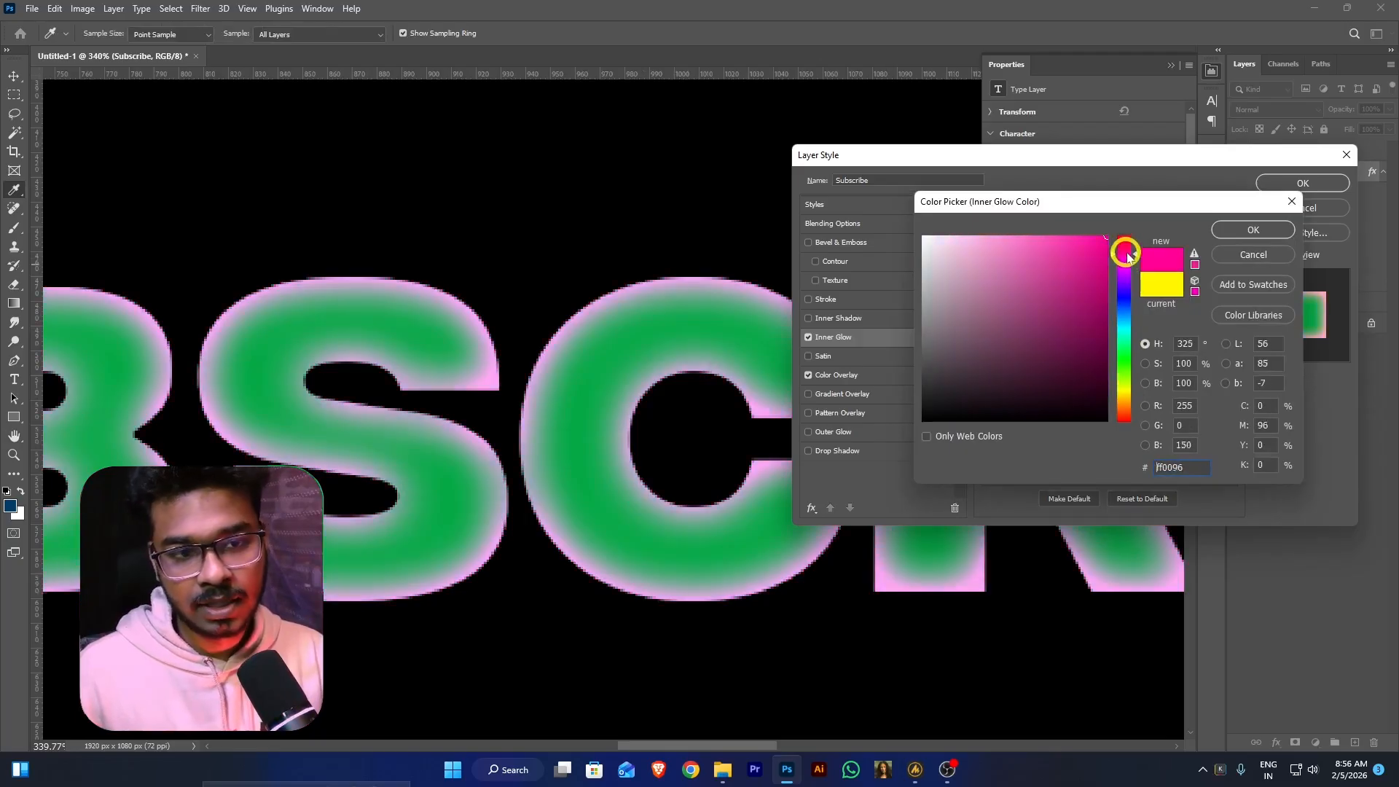
pyautogui.click(1126, 325)
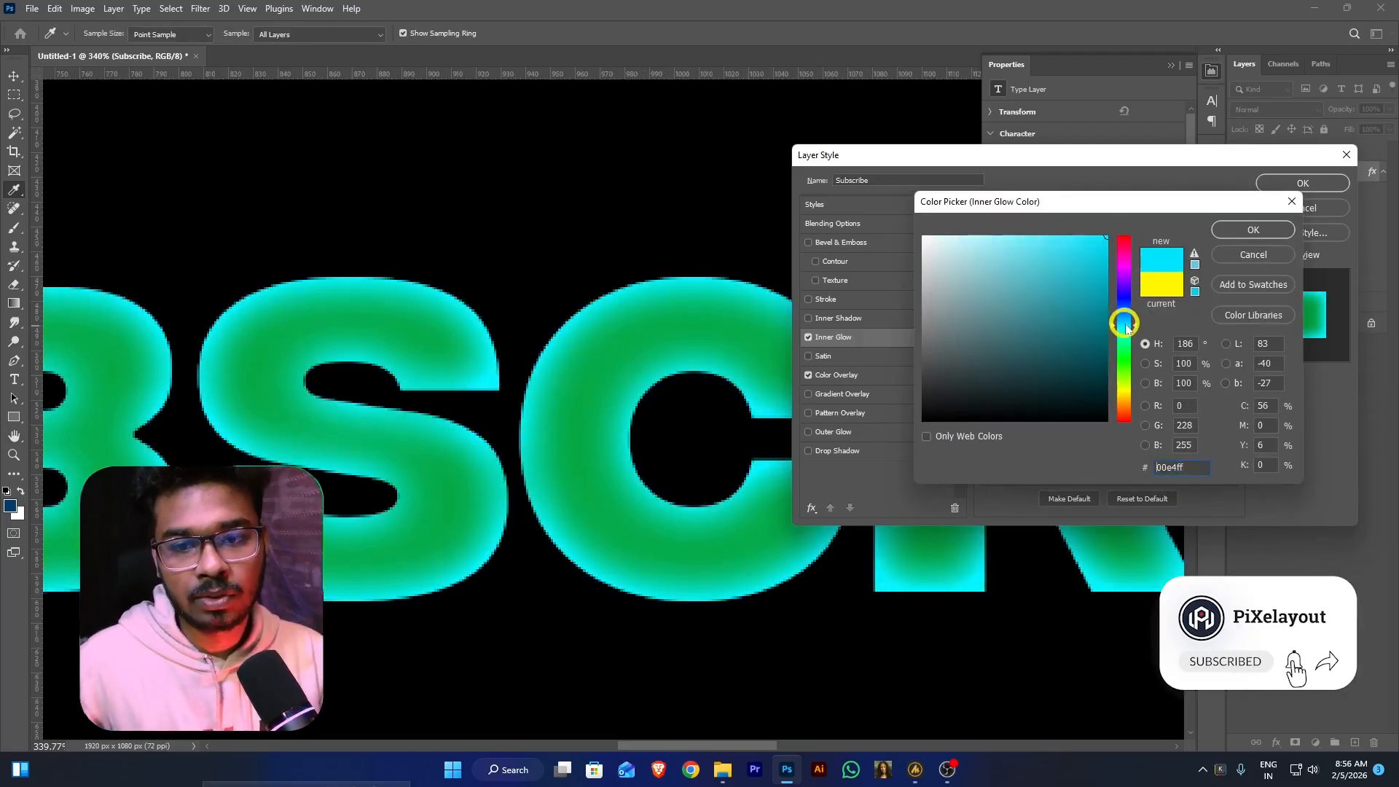
pyautogui.click(1252, 229)
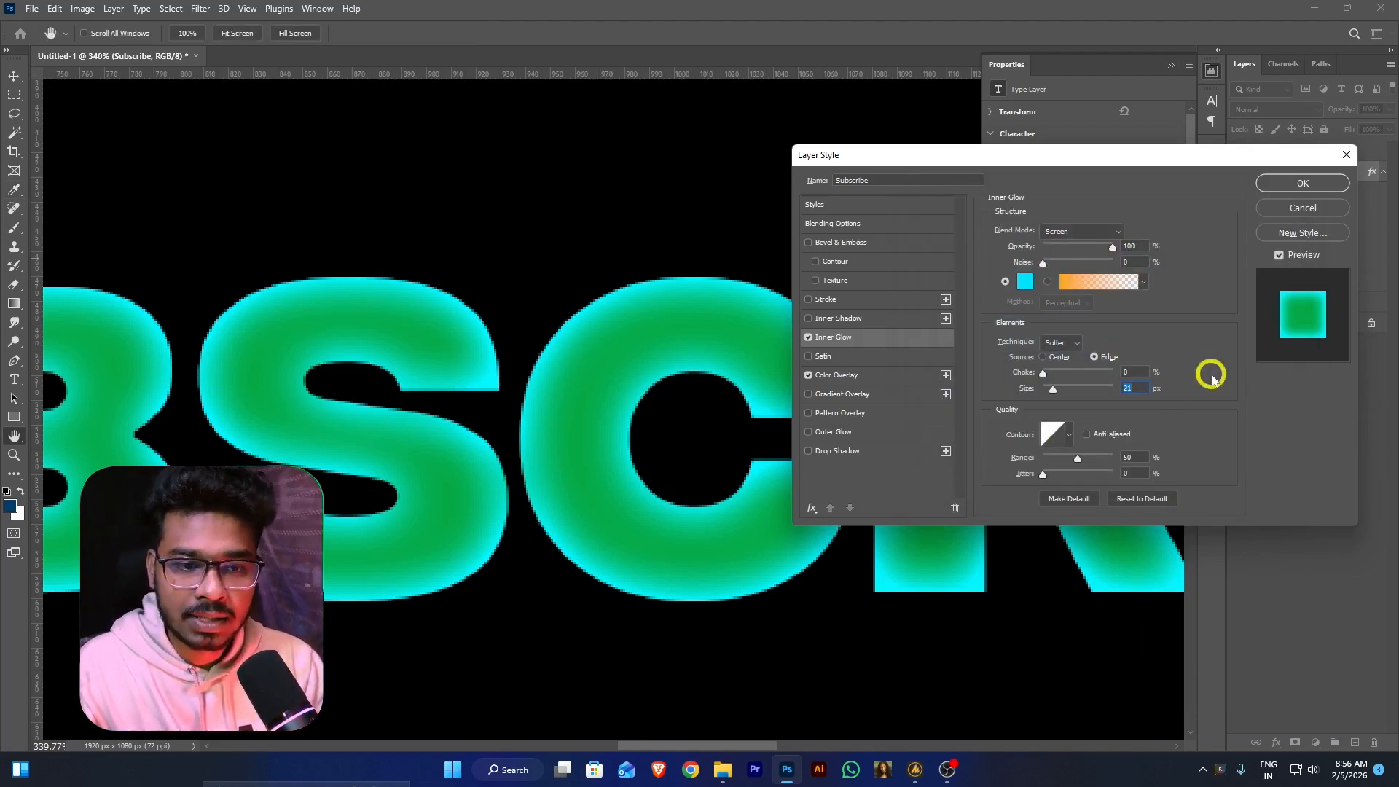
# Turn off Inner Glow, preview Inner Shadow on the text, and cancel the layer style changes
pyautogui.click(808, 337)
pyautogui.click(830, 317)
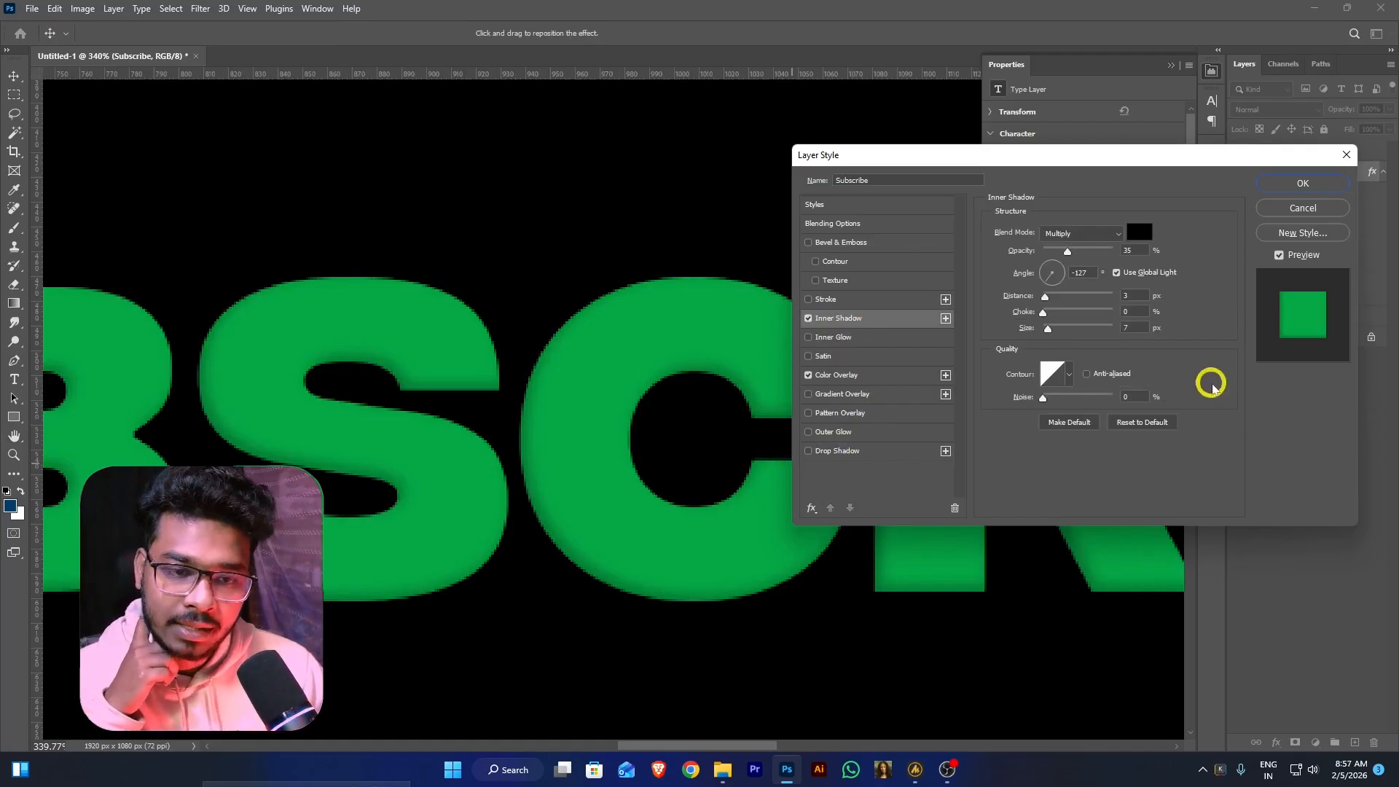
pyautogui.click(1306, 209)
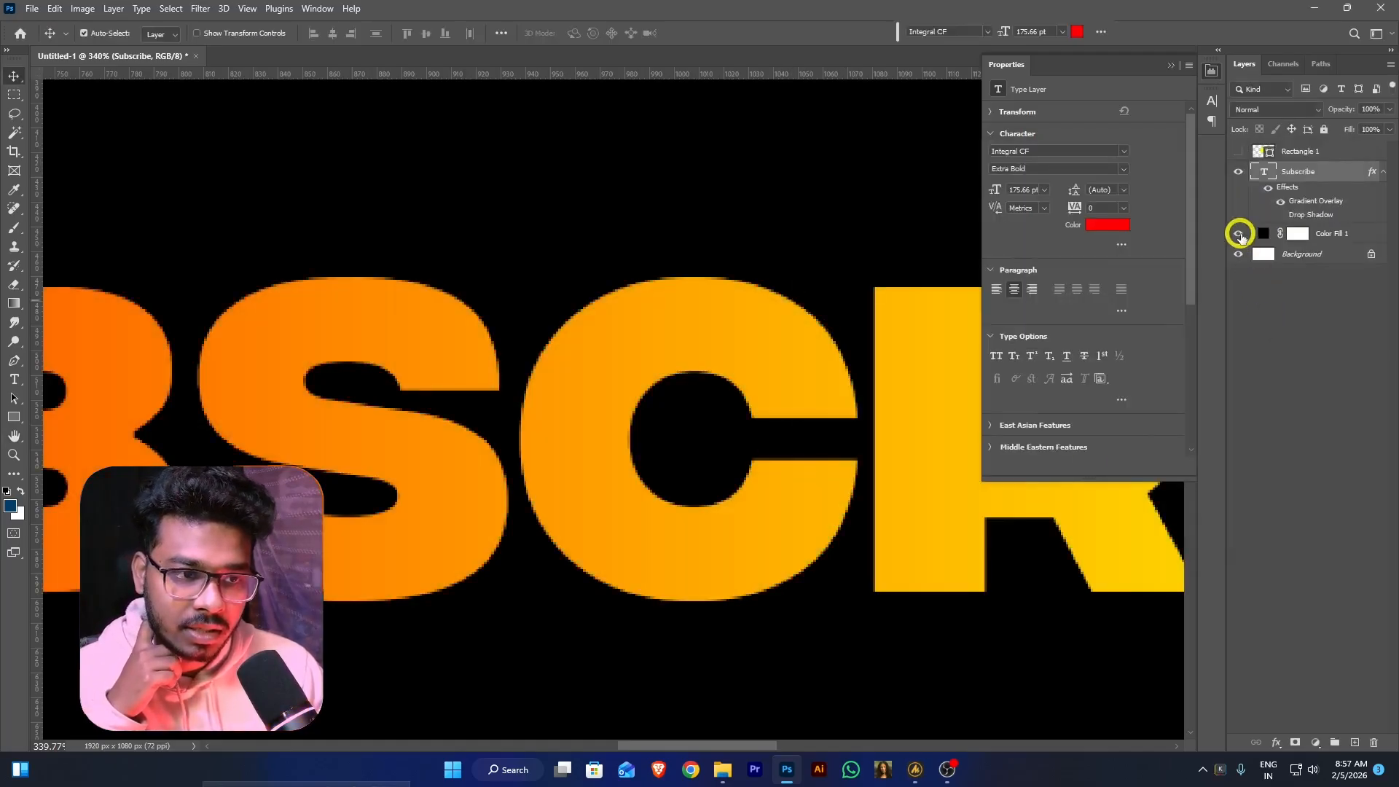
# Hide the black Color Fill 1 layer and select the white Background layer
pyautogui.click(1239, 234)
pyautogui.click(1285, 252)
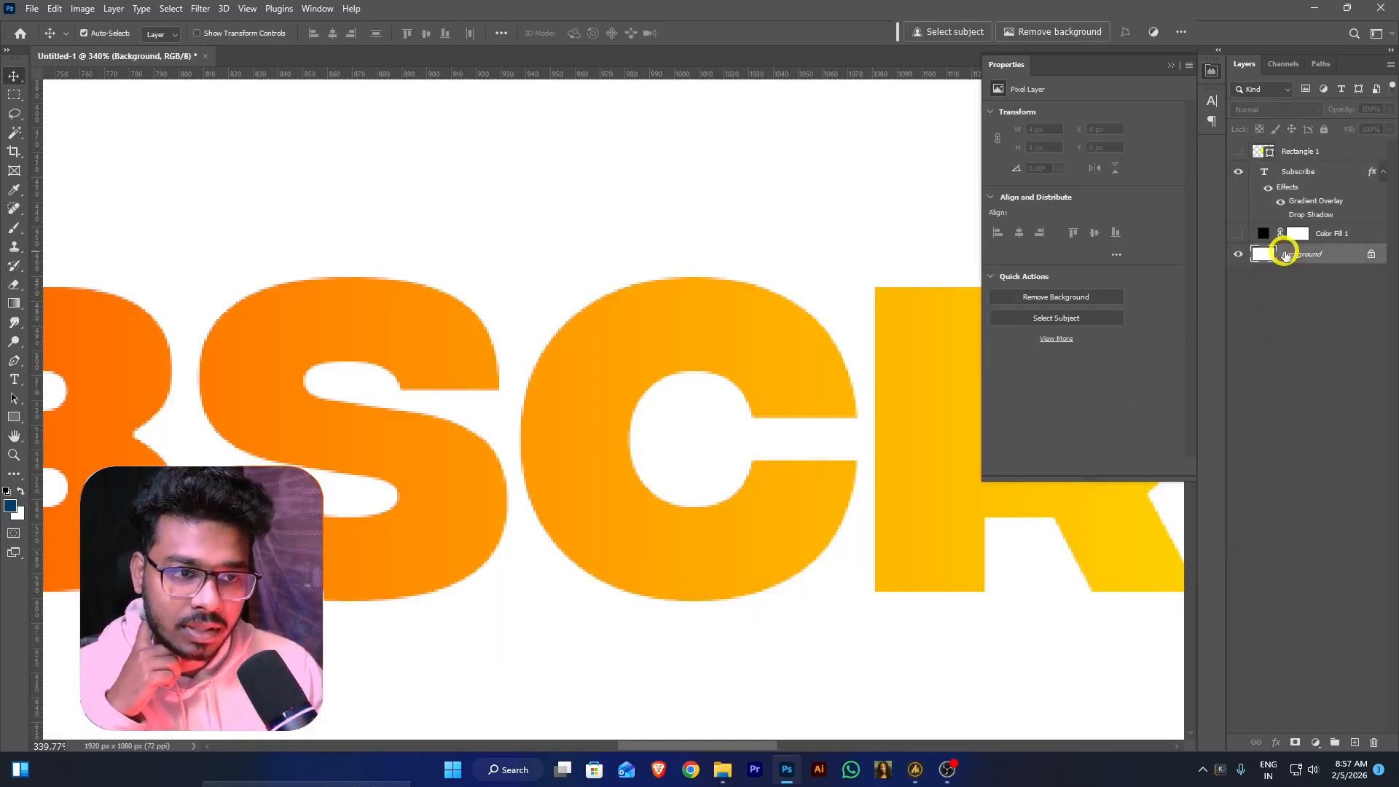
pyautogui.keyDown('alt'); pyautogui.scroll(-2, 663, 407); pyautogui.keyUp('alt')
pyautogui.keyDown('alt'); pyautogui.scroll(-3, 745, 437); pyautogui.keyUp('alt')
# Enable Drop Shadow in the Subscribe text's layer style and open its settings
pyautogui.click(741, 446)
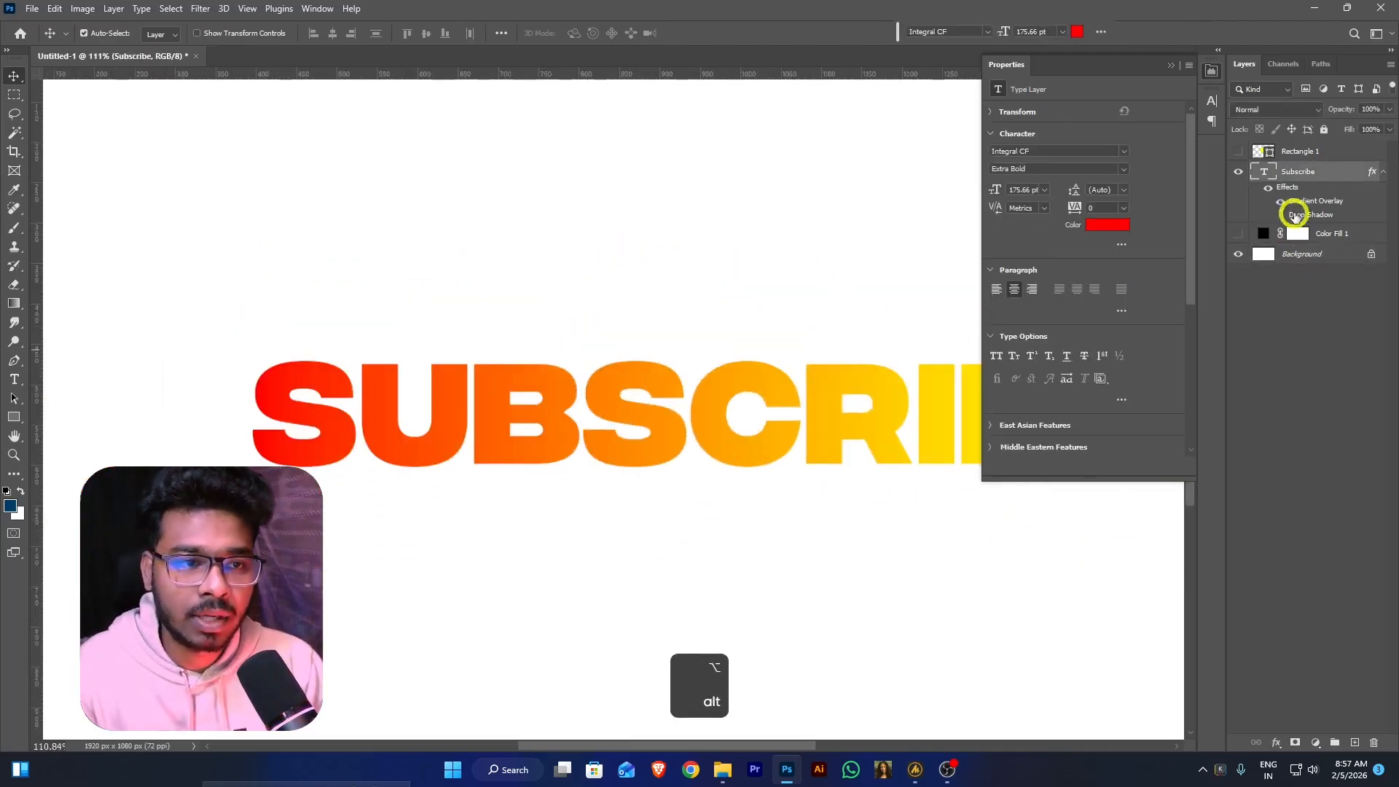
pyautogui.doubleClick(1305, 201)
pyautogui.moveTo(1055, 155); pyautogui.dragTo(1202, 156)
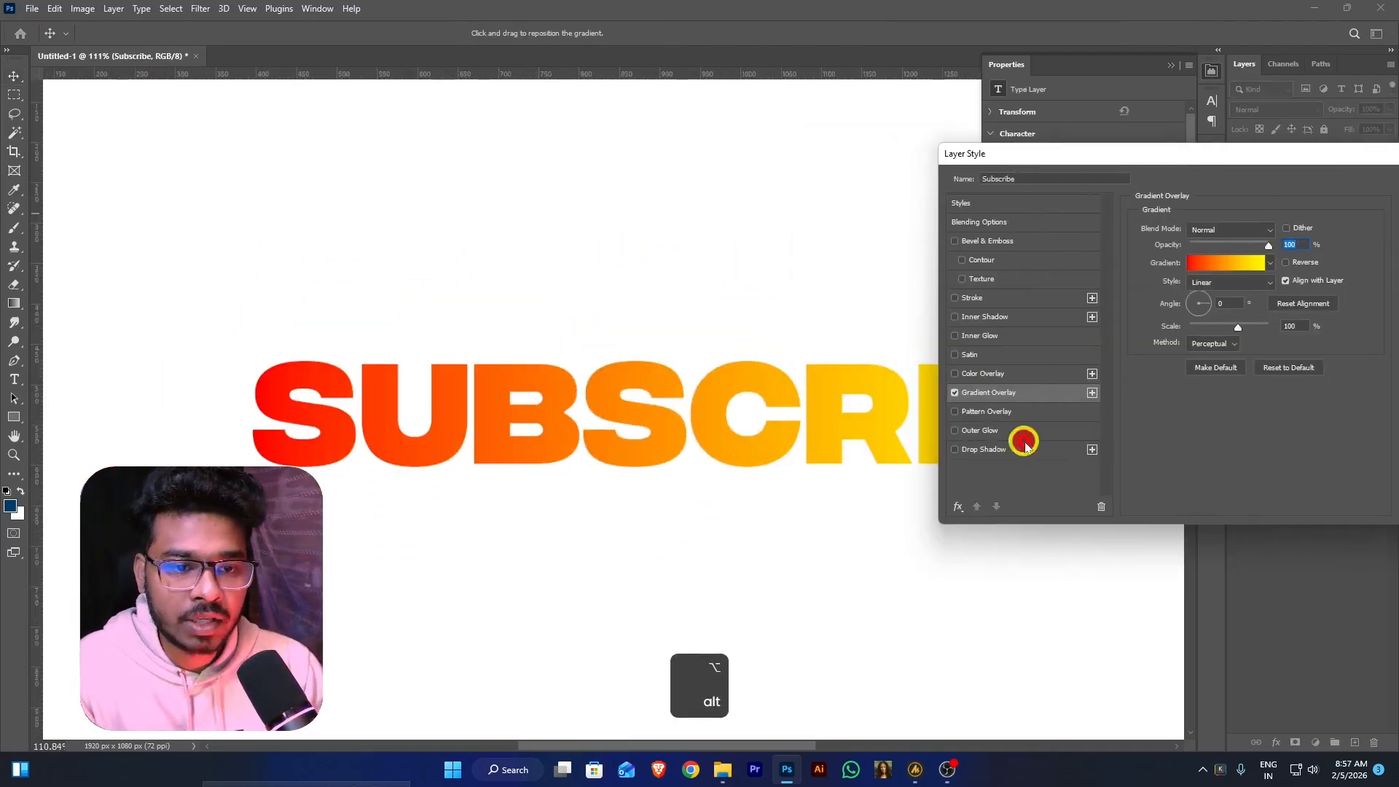
pyautogui.click(953, 450)
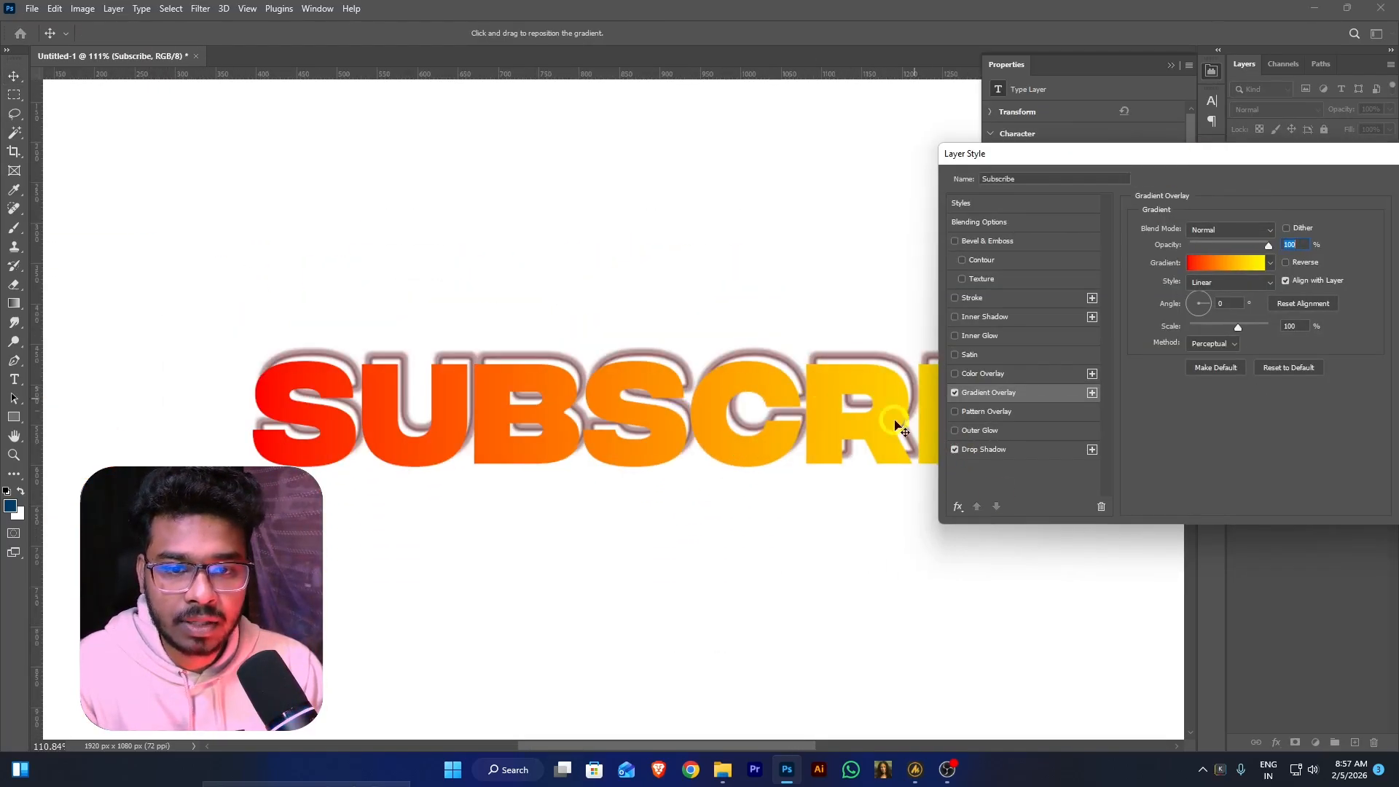
pyautogui.click(1002, 448)
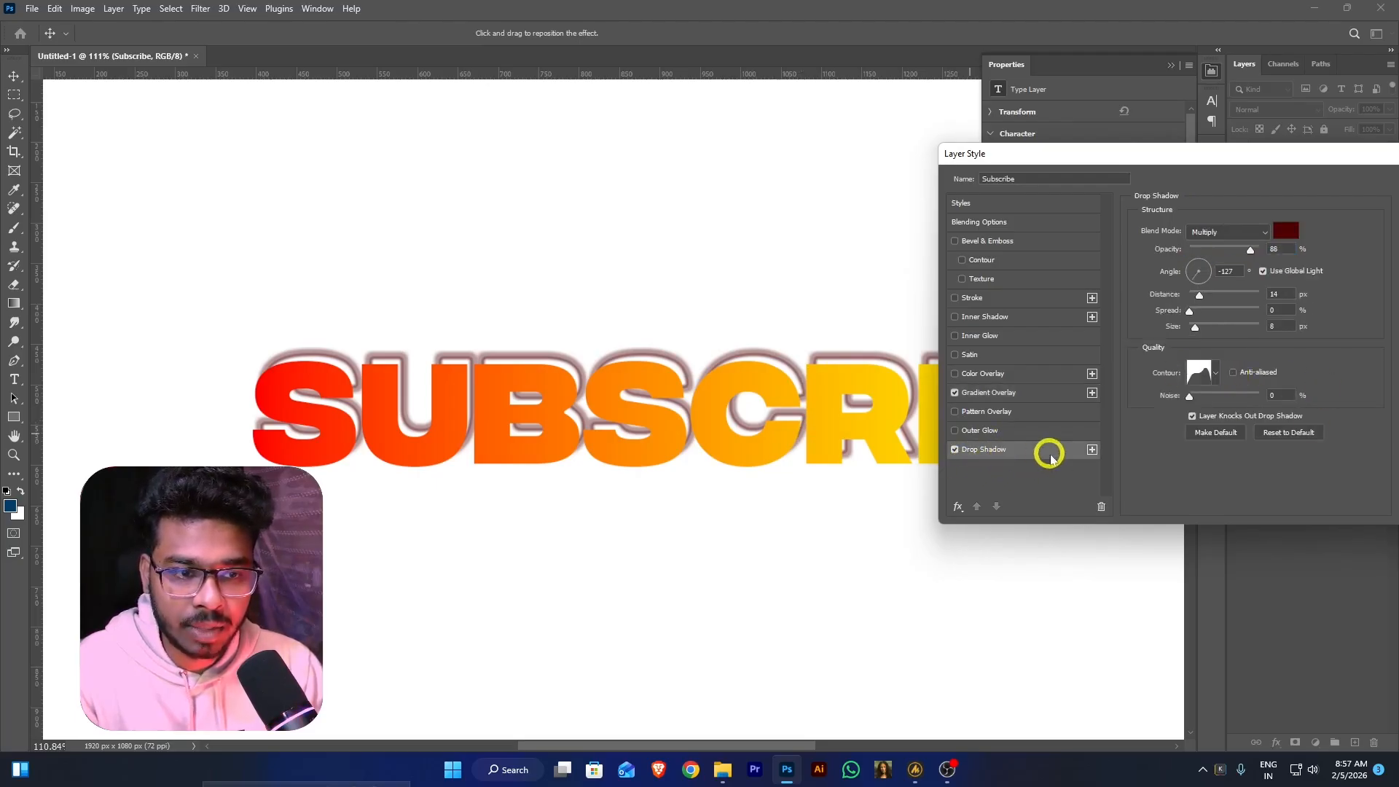
# Turn on Inner Shadow for the Subscribe text, compare it with Drop Shadow, and leave Drop Shadow off
pyautogui.click(954, 450)
pyautogui.click(971, 317)
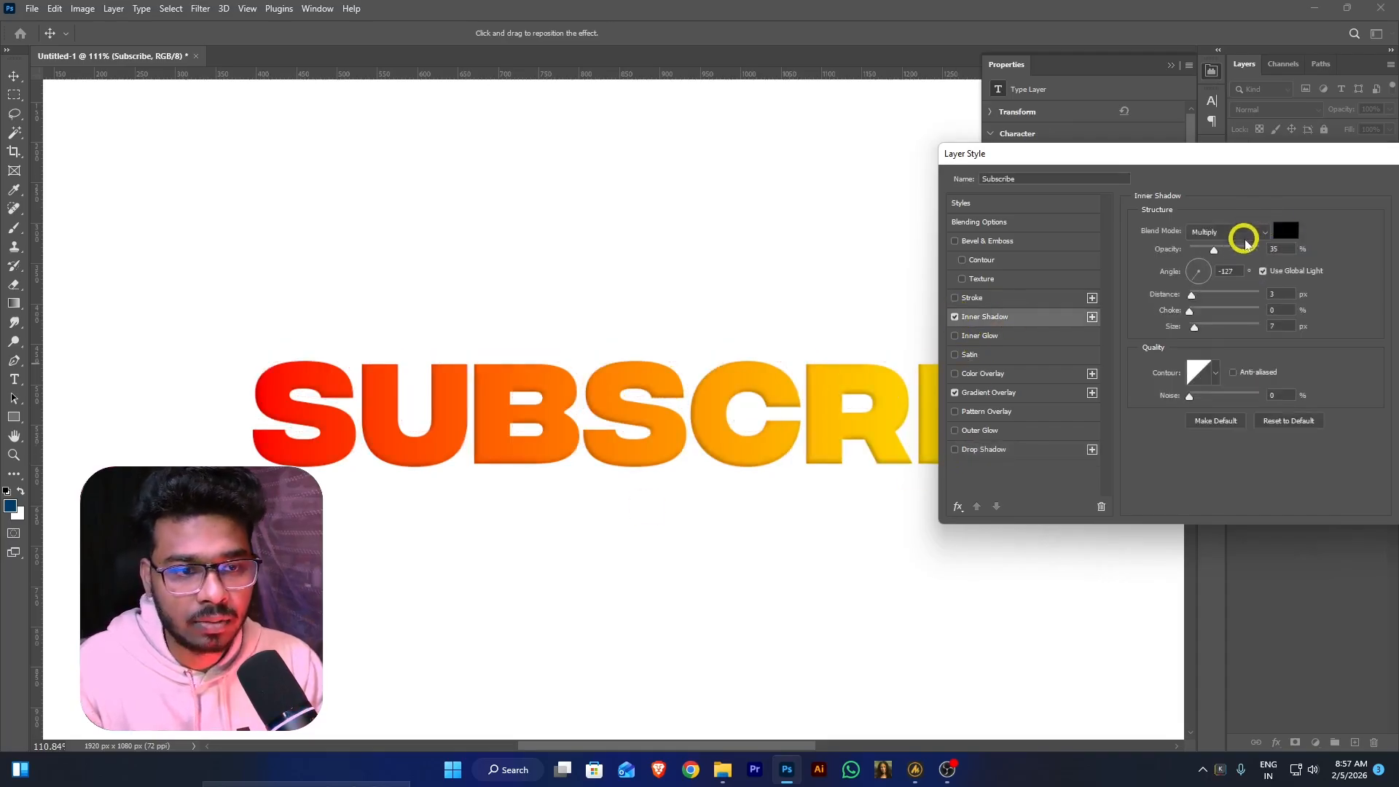
pyautogui.click(993, 449)
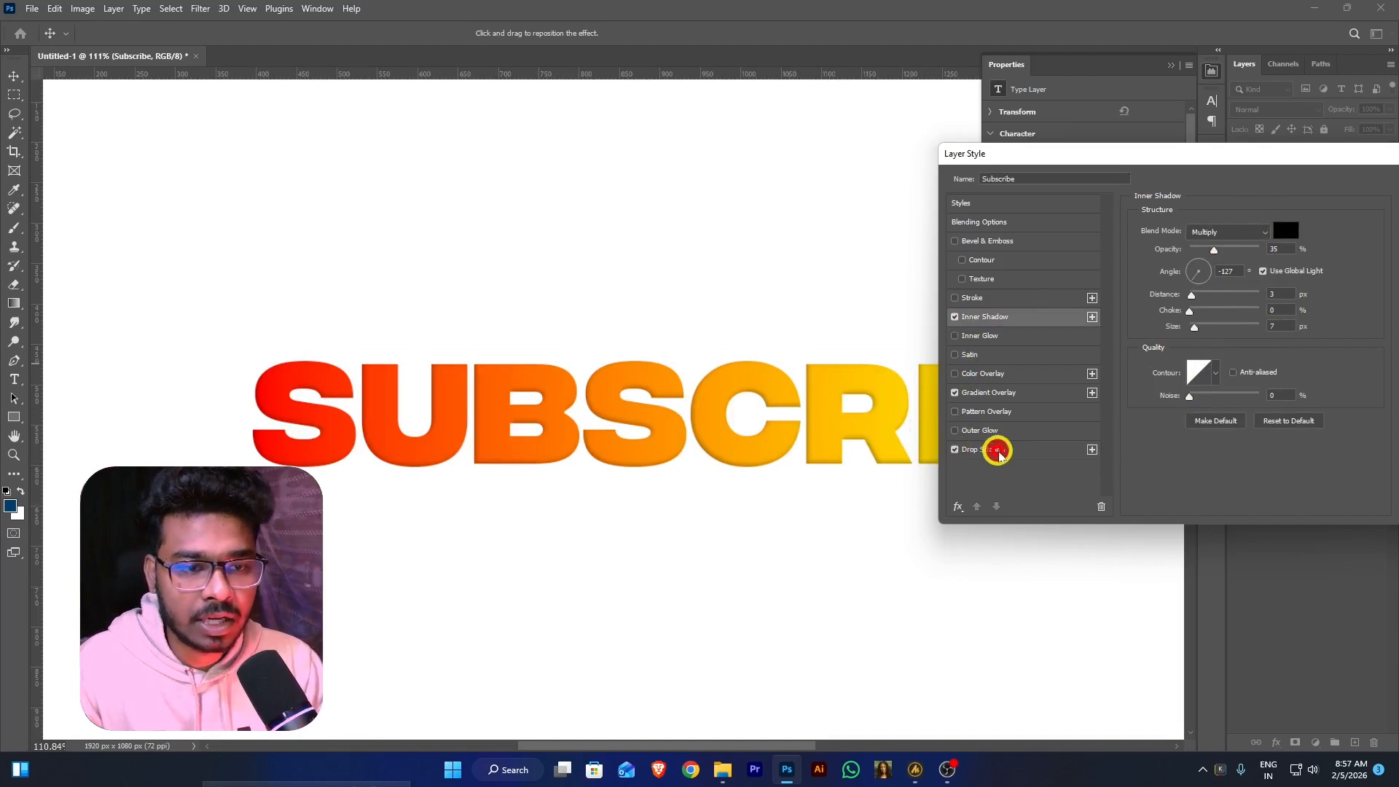
pyautogui.click(997, 316)
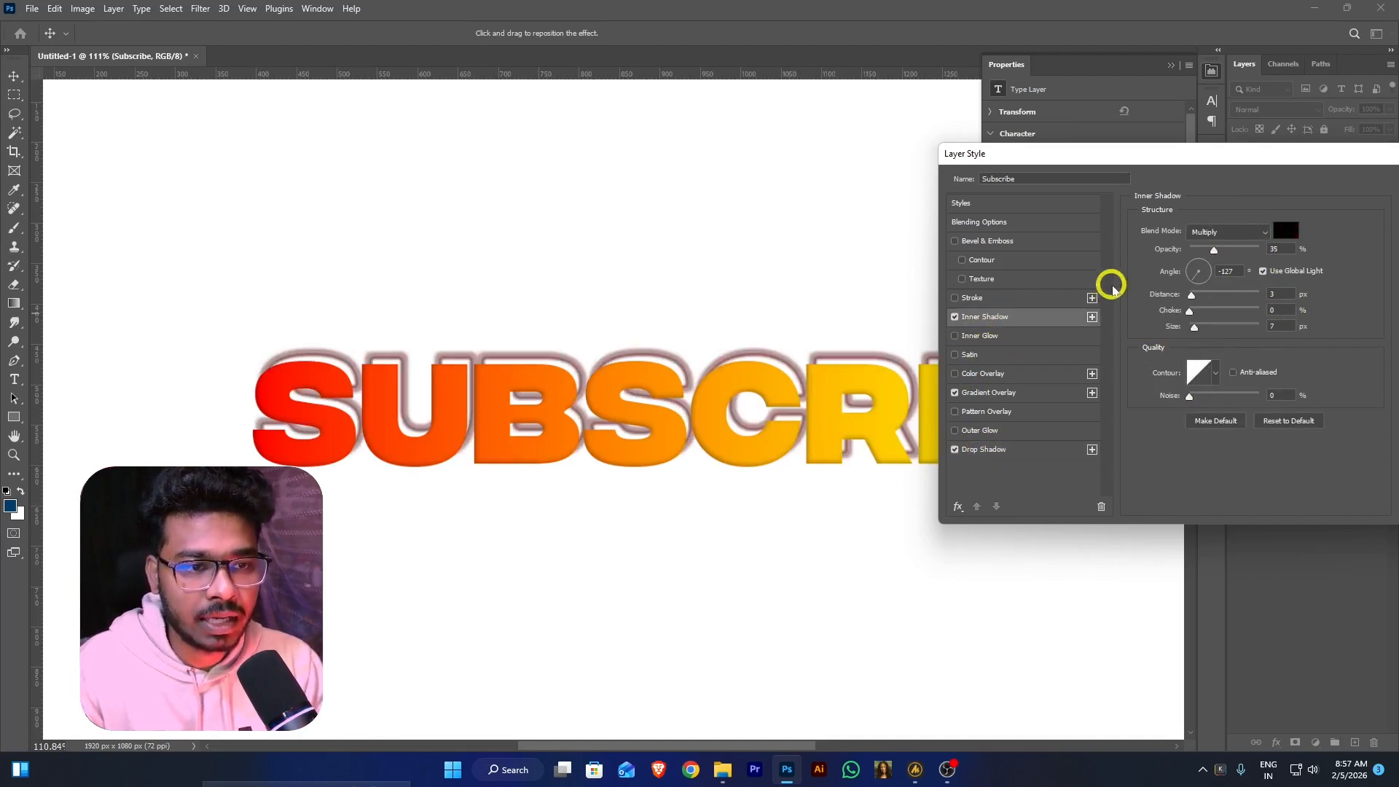
pyautogui.click(954, 450)
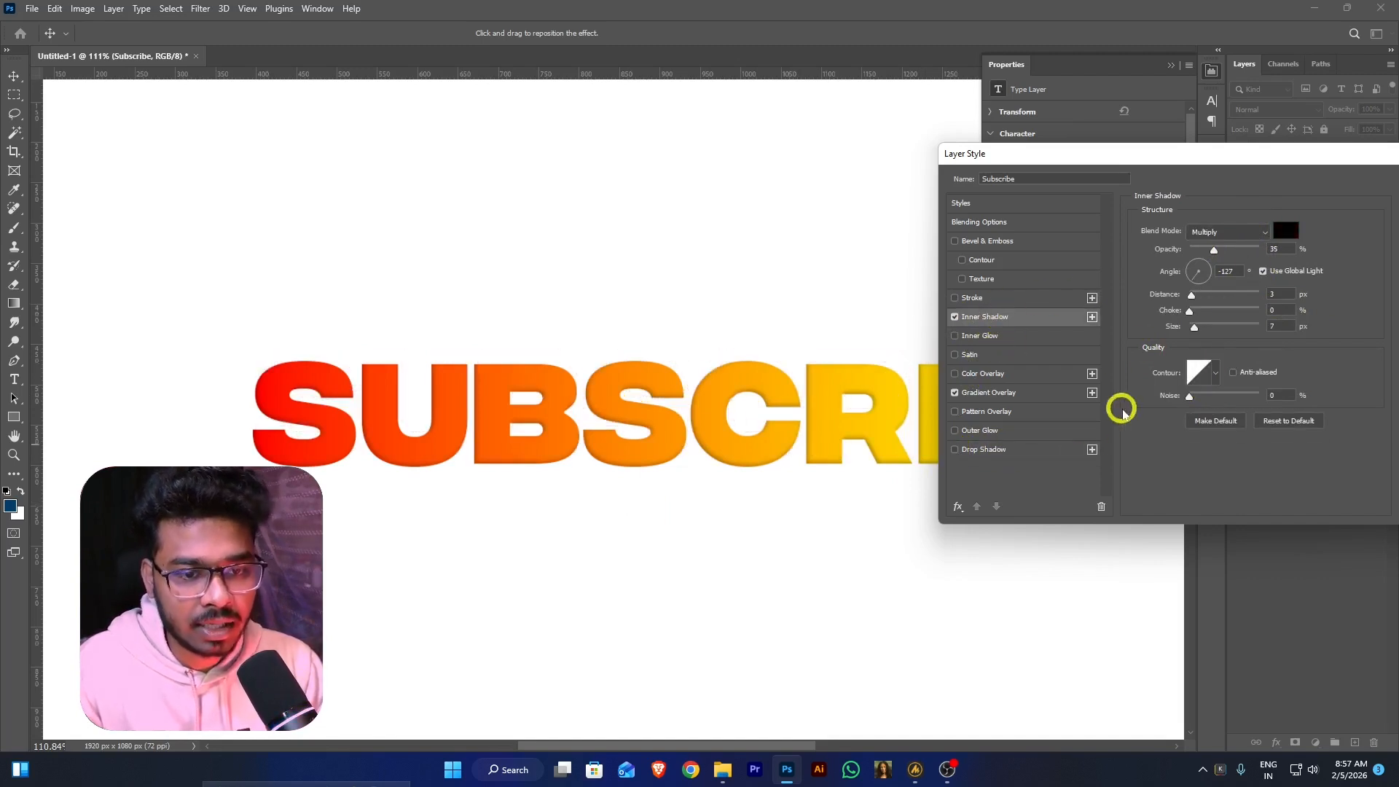
# Set the Inner Shadow opacity to 55%, distance to 0 px, choke to 30% and size to 9 px
pyautogui.click(1223, 249)
pyautogui.moveTo(1242, 249)
pyautogui.mouseDown()
pyautogui.moveTo(1215, 248)
pyautogui.moveTo(1243, 252)
pyautogui.mouseUp()
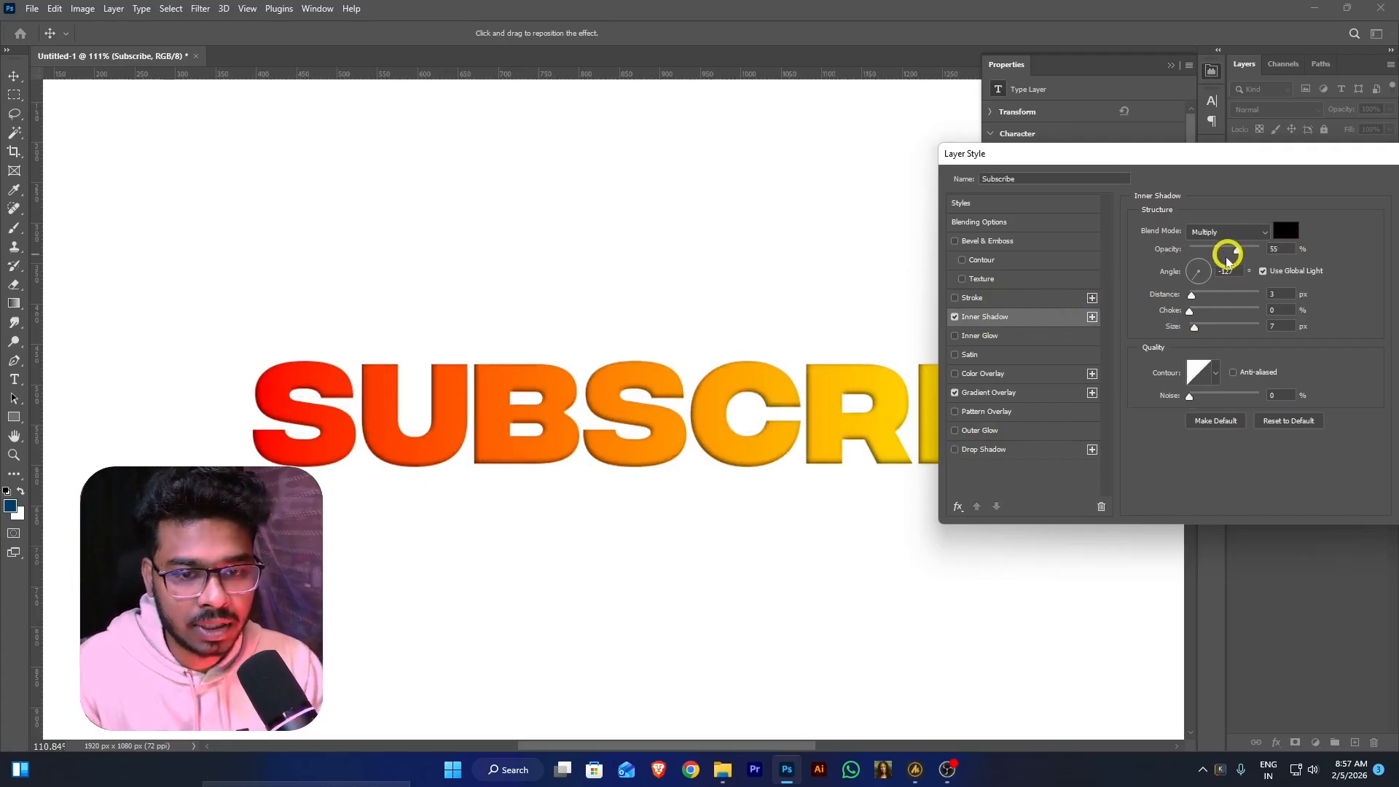
pyautogui.moveTo(1192, 294)
pyautogui.mouseDown()
pyautogui.moveTo(1206, 295)
pyautogui.moveTo(1187, 313)
pyautogui.moveTo(1227, 318)
pyautogui.moveTo(1189, 325)
pyautogui.moveTo(1213, 311)
pyautogui.mouseUp()
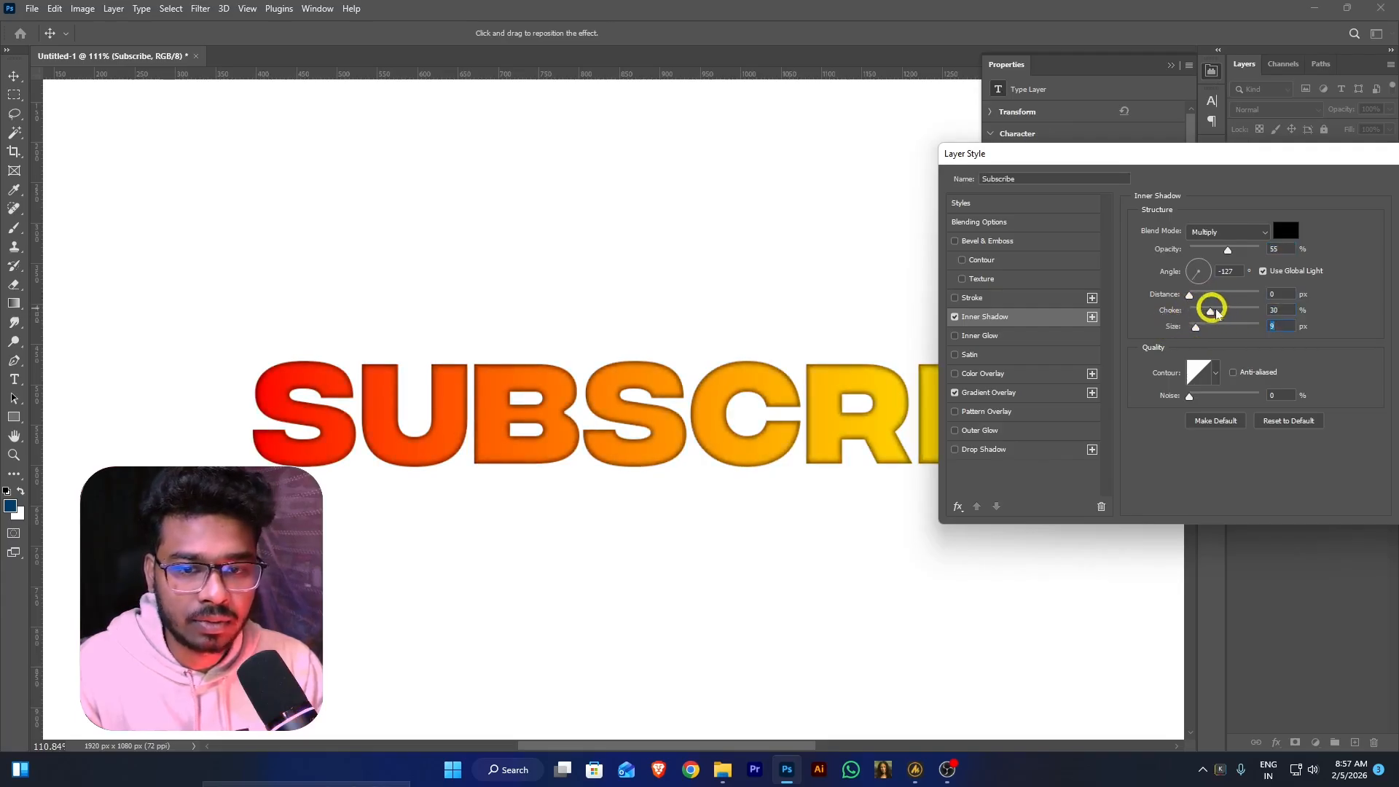
# Change the Inner Shadow colour to dark red, set the choke to 26%, and apply the layer style
pyautogui.click(1285, 231)
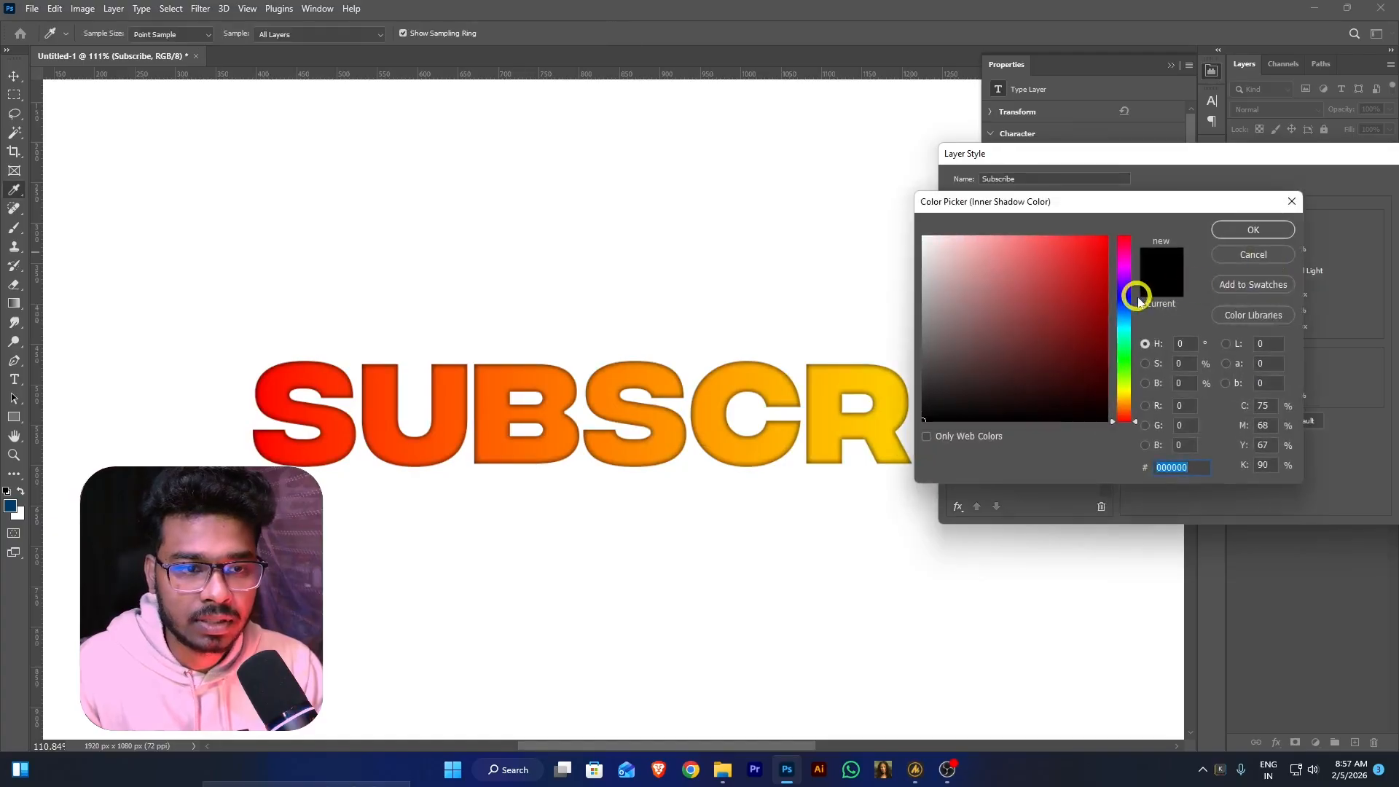
pyautogui.moveTo(1100, 286); pyautogui.dragTo(1130, 222)
pyautogui.moveTo(1230, 243)
pyautogui.mouseDown()
pyautogui.moveTo(1108, 344)
pyautogui.moveTo(1213, 293)
pyautogui.mouseUp()
pyautogui.click(1253, 230)
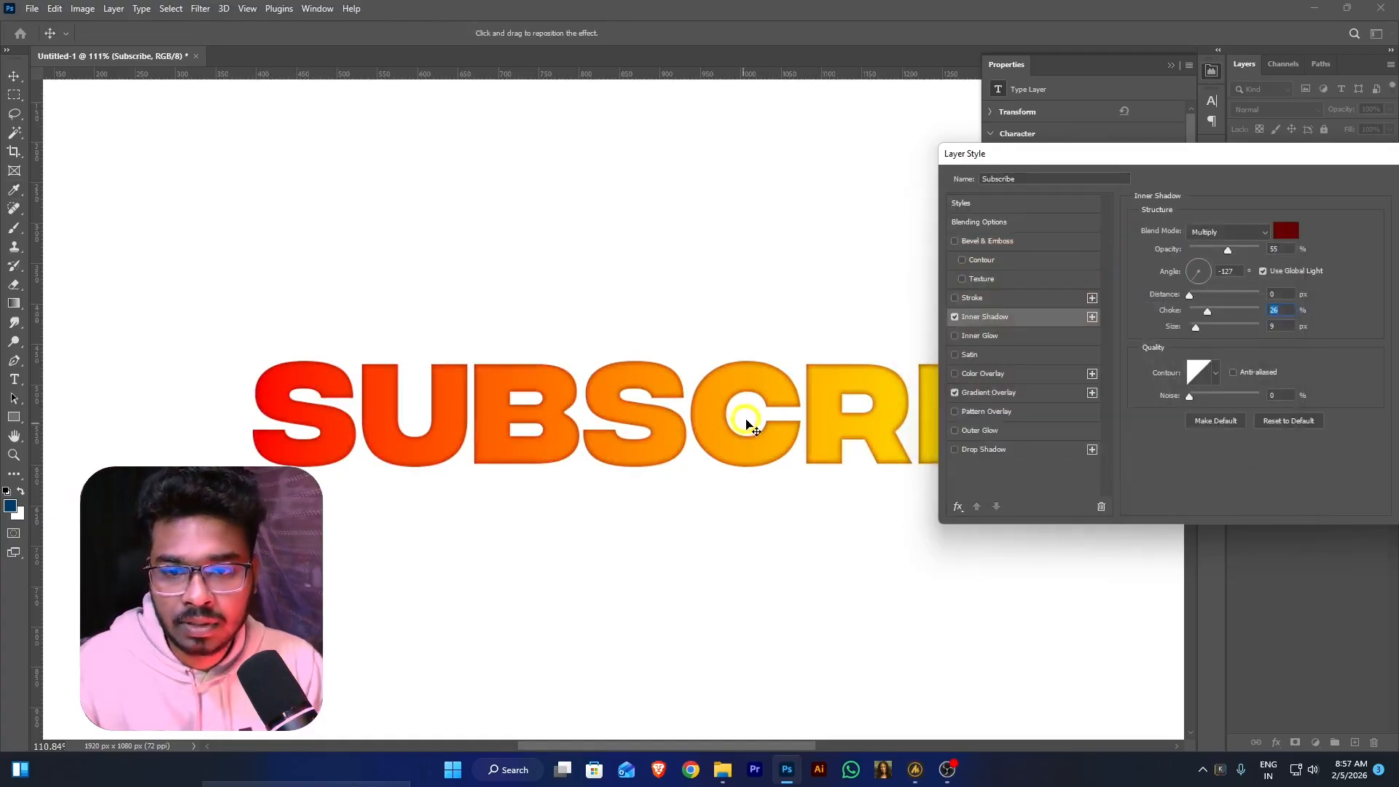
pyautogui.click(1305, 166)
pyautogui.keyDown('alt'); pyautogui.scroll(5, 498, 305); pyautogui.keyUp('alt')
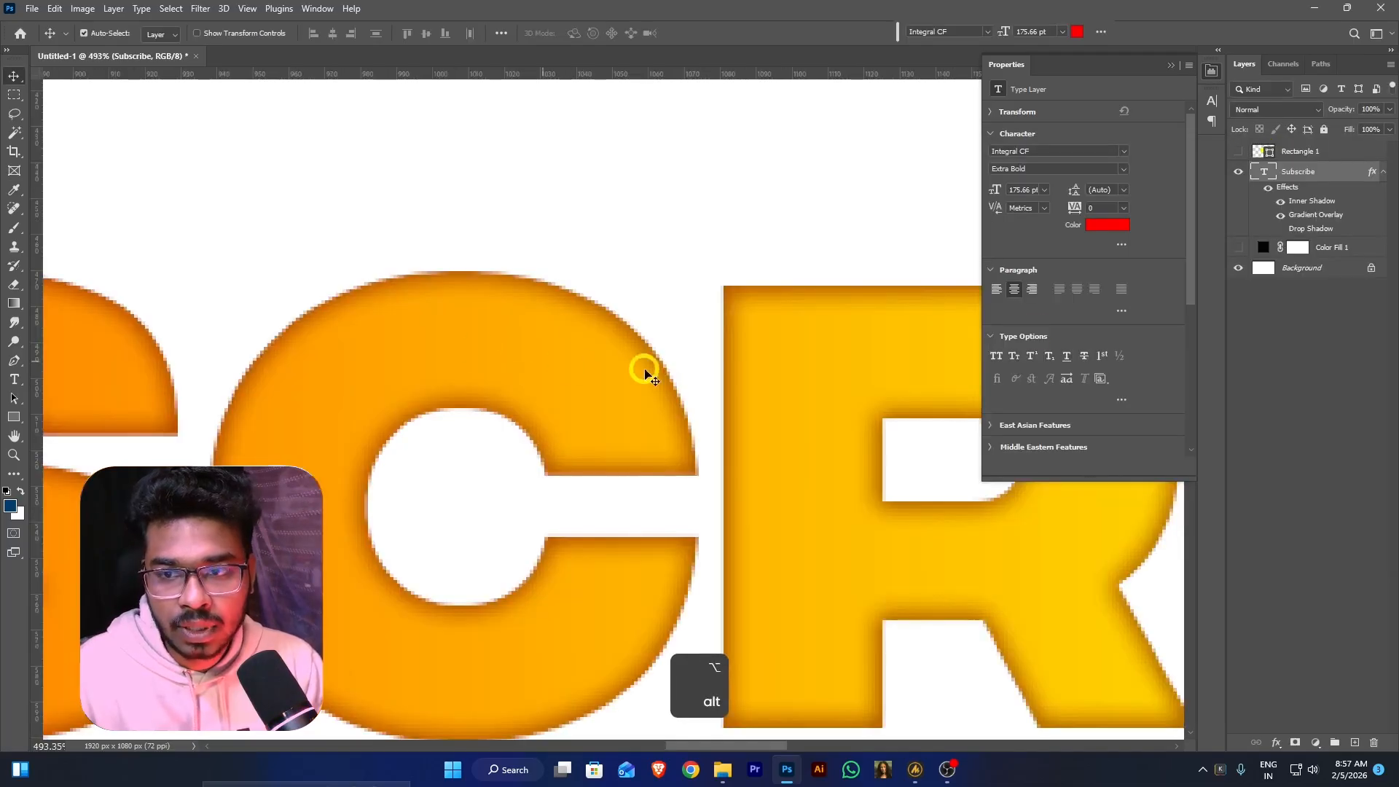
# Reopen the text's Inner Shadow settings, turn off Gradient Overlay, and set the shadow colour to 2b0000
pyautogui.doubleClick(1311, 202)
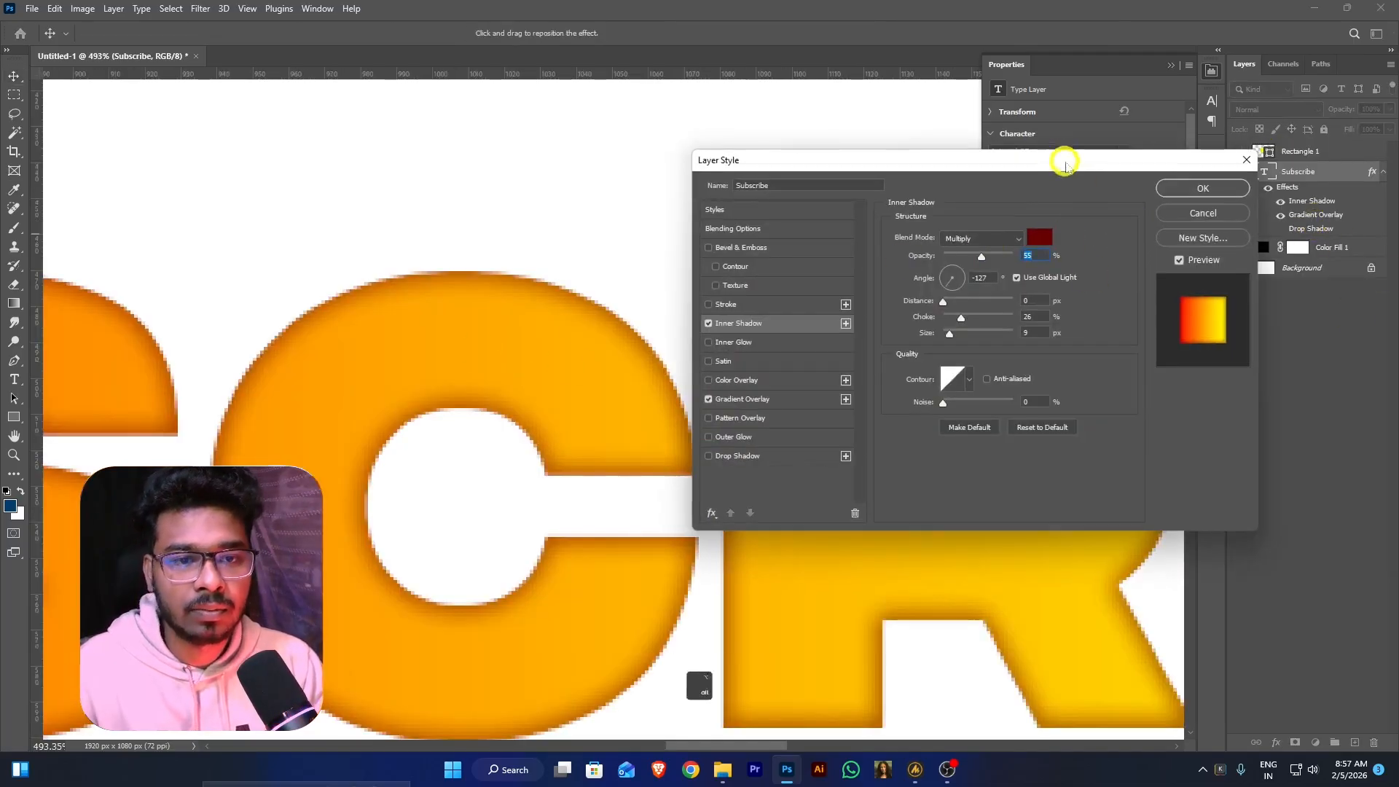
pyautogui.moveTo(1070, 165); pyautogui.dragTo(1241, 182)
pyautogui.click(879, 416)
pyautogui.click(1210, 253)
pyautogui.click(1108, 386)
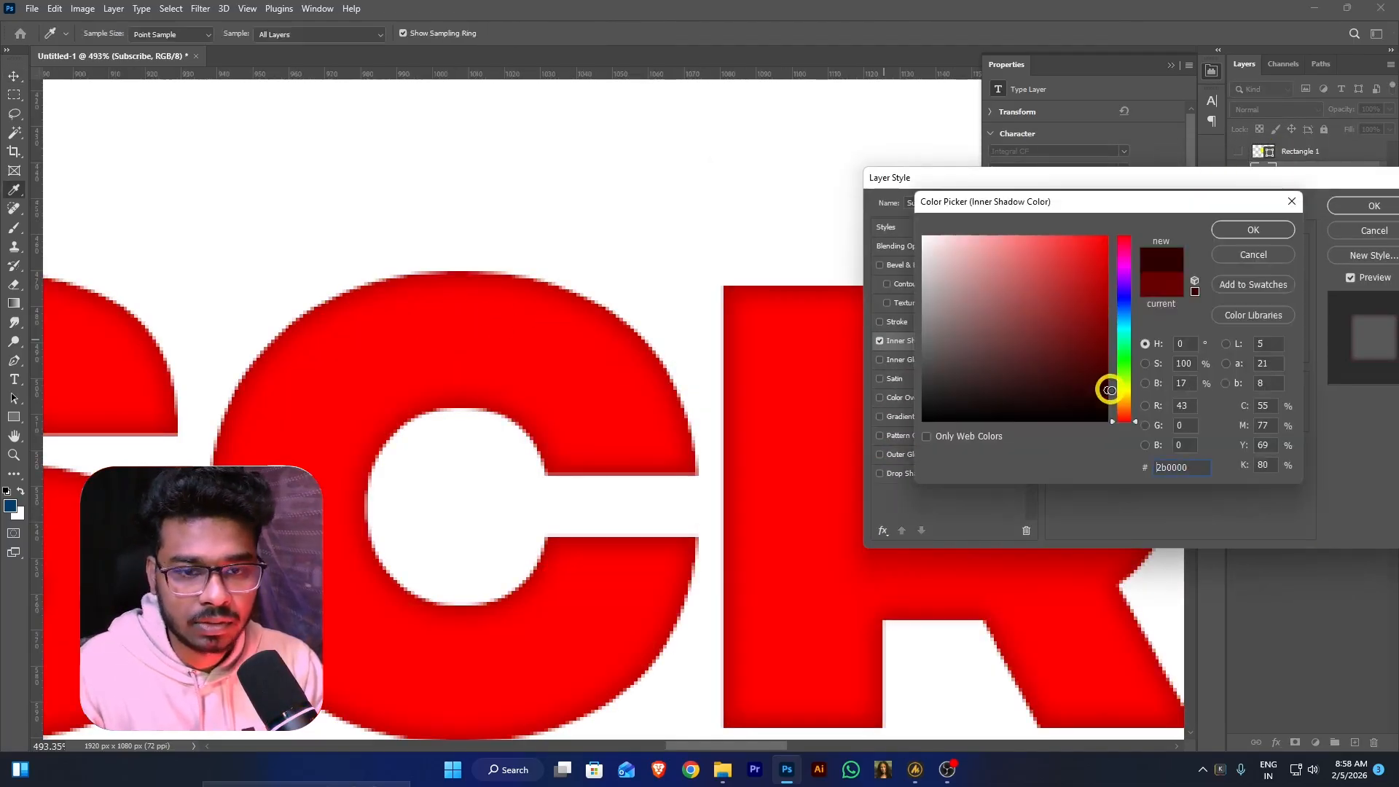
pyautogui.click(1265, 228)
# Set the Inner Shadow distance to 4 px, choke to 0% and size to 4 px
pyautogui.click(1122, 336)
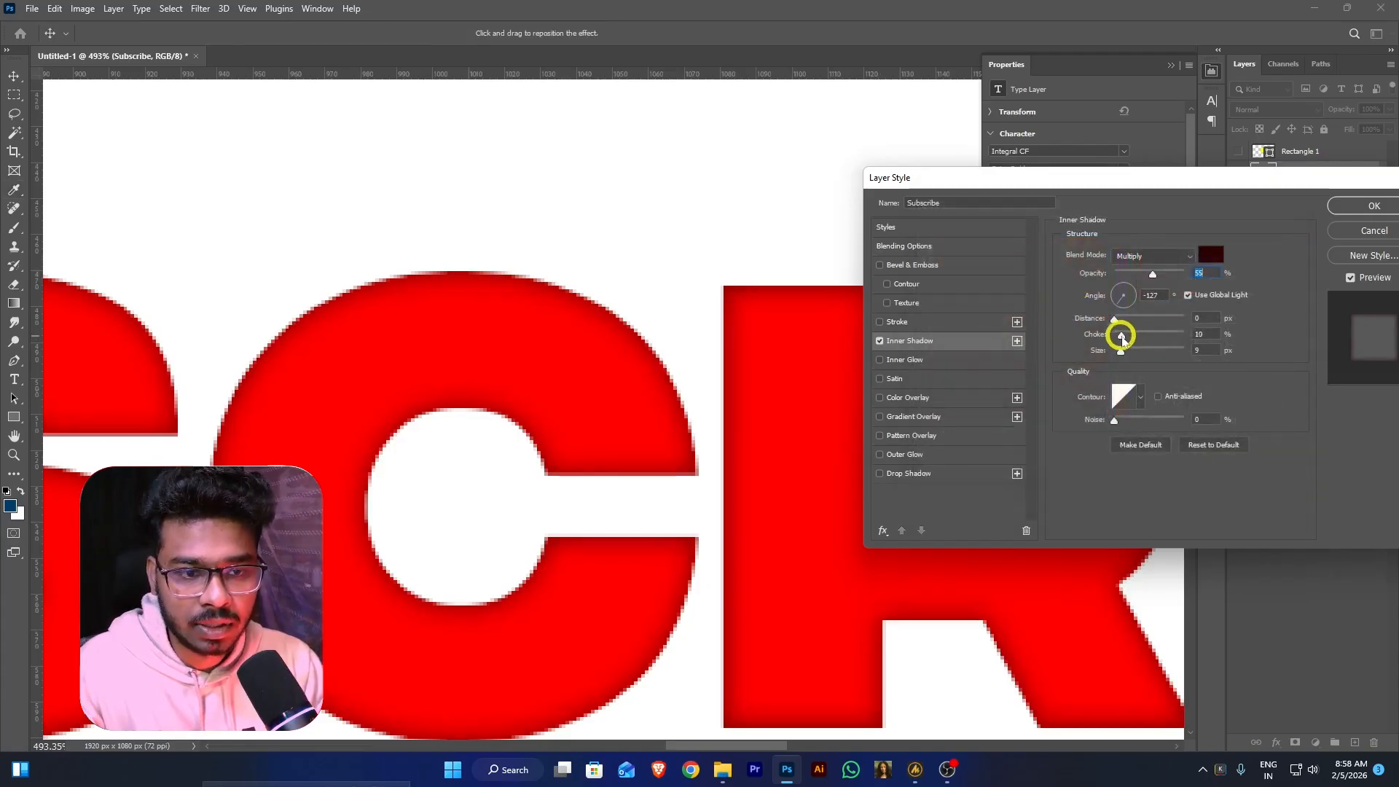
pyautogui.moveTo(1124, 352); pyautogui.dragTo(1118, 319)
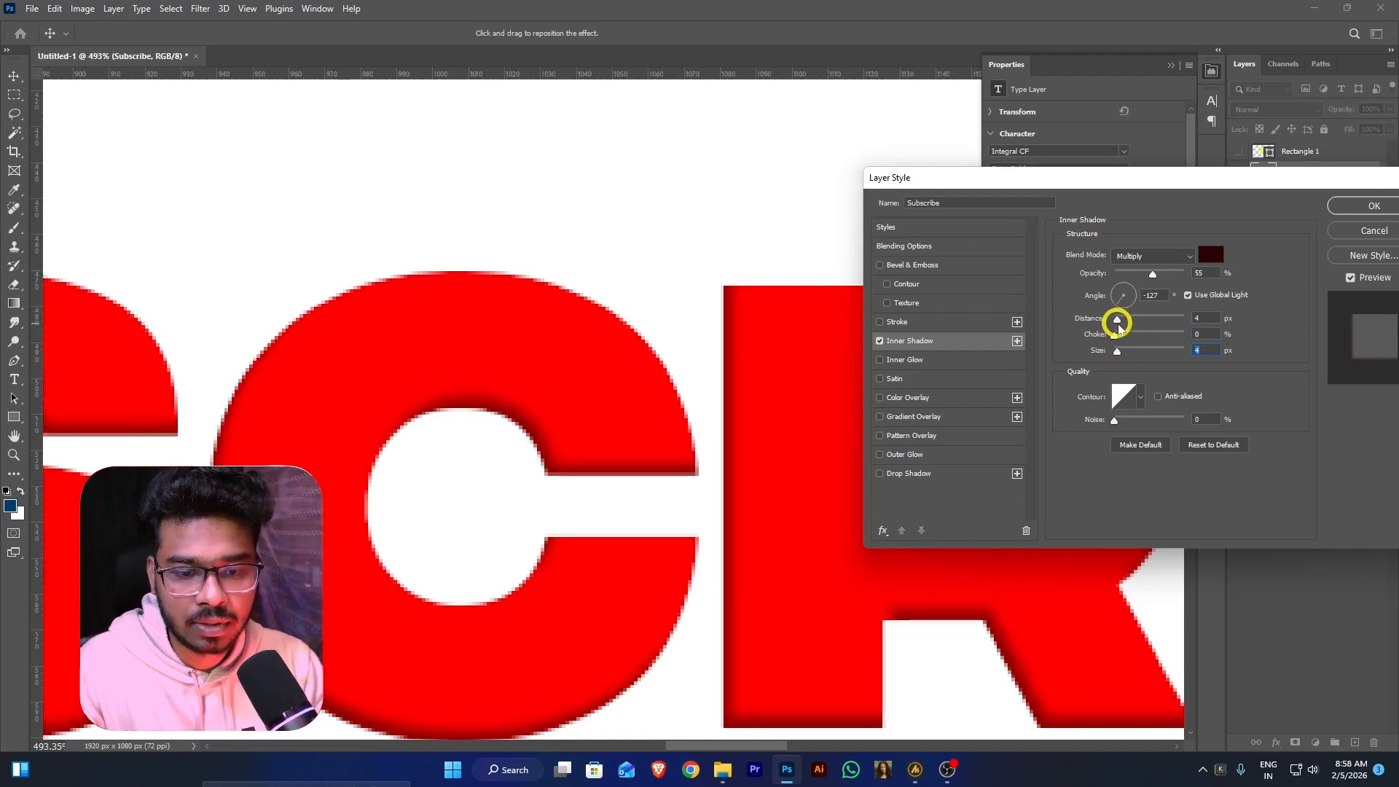
pyautogui.click(1060, 195)
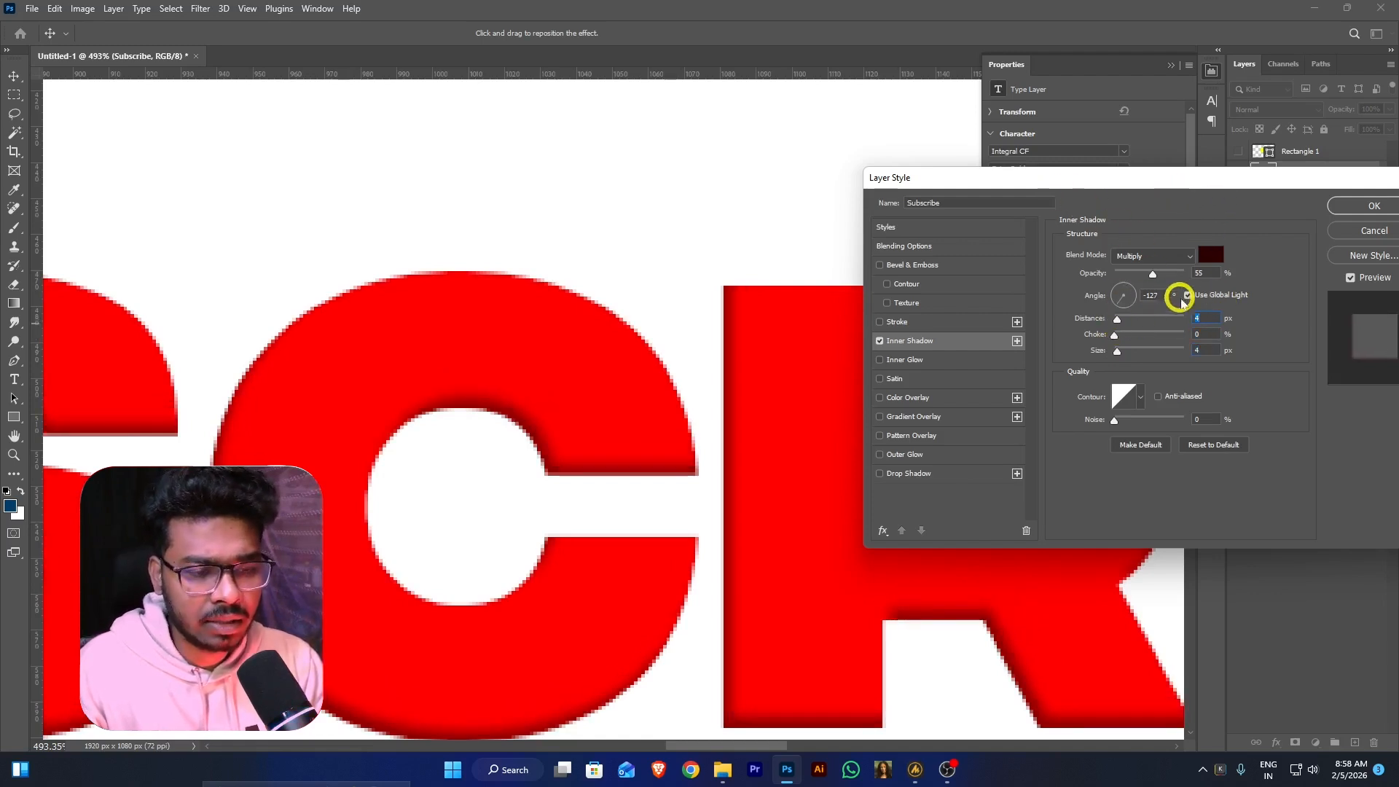
# Turn off Inner Shadow and turn on Stroke for the Subscribe text
pyautogui.click(879, 341)
pyautogui.keyDown('alt'); pyautogui.scroll(-5, 678, 354); pyautogui.keyUp('alt')
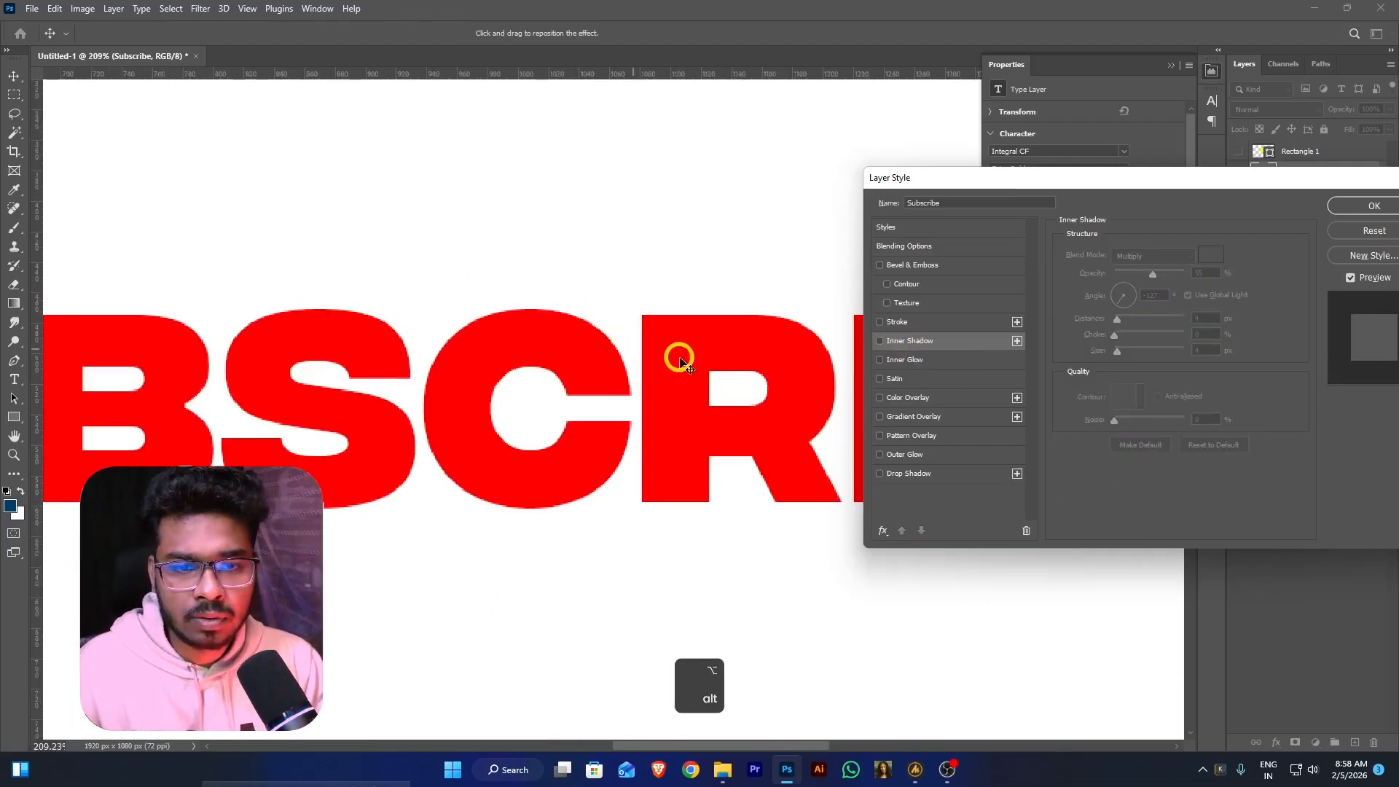
pyautogui.click(938, 323)
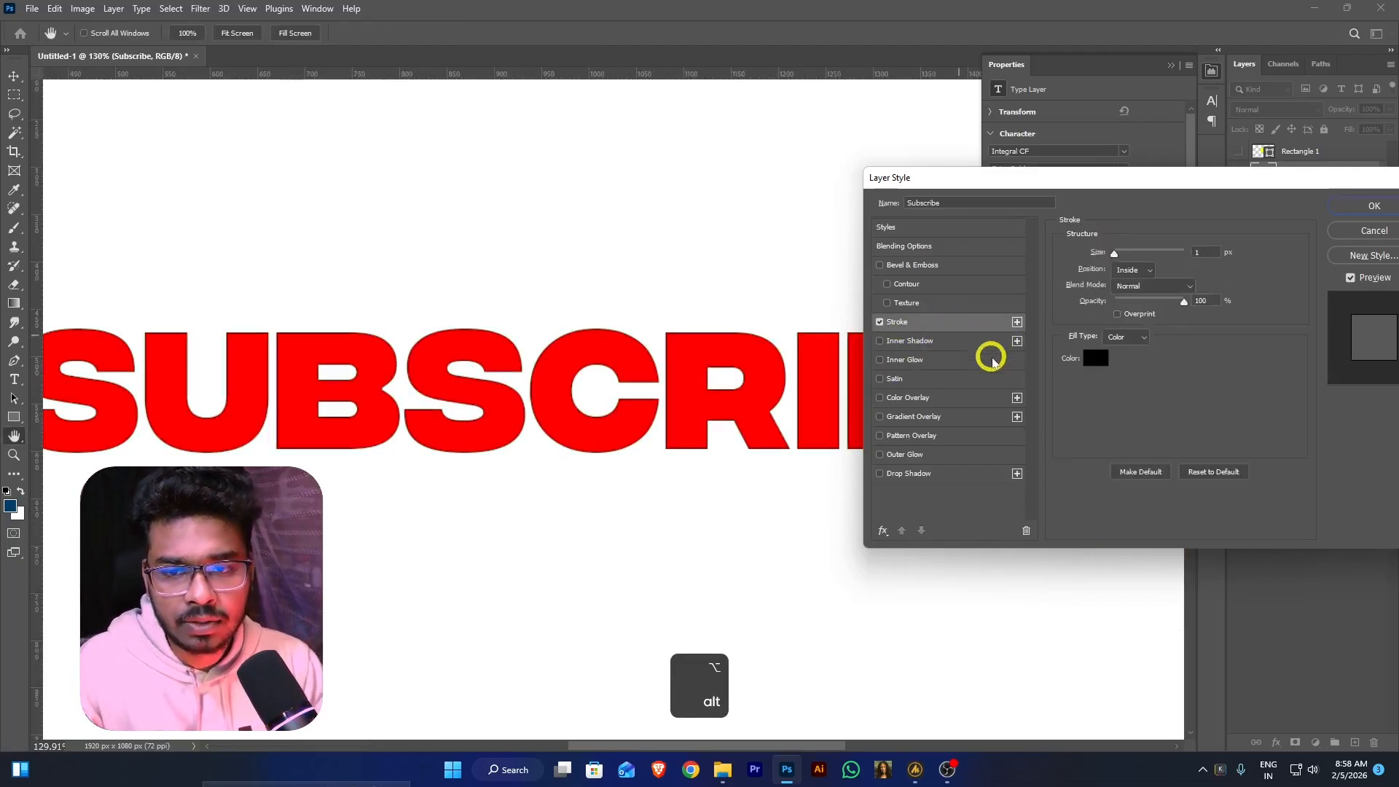
pyautogui.keyDown('alt'); pyautogui.scroll(3, 615, 365); pyautogui.keyUp('alt')
pyautogui.keyDown('alt'); pyautogui.scroll(4, 616, 364); pyautogui.keyUp('alt')
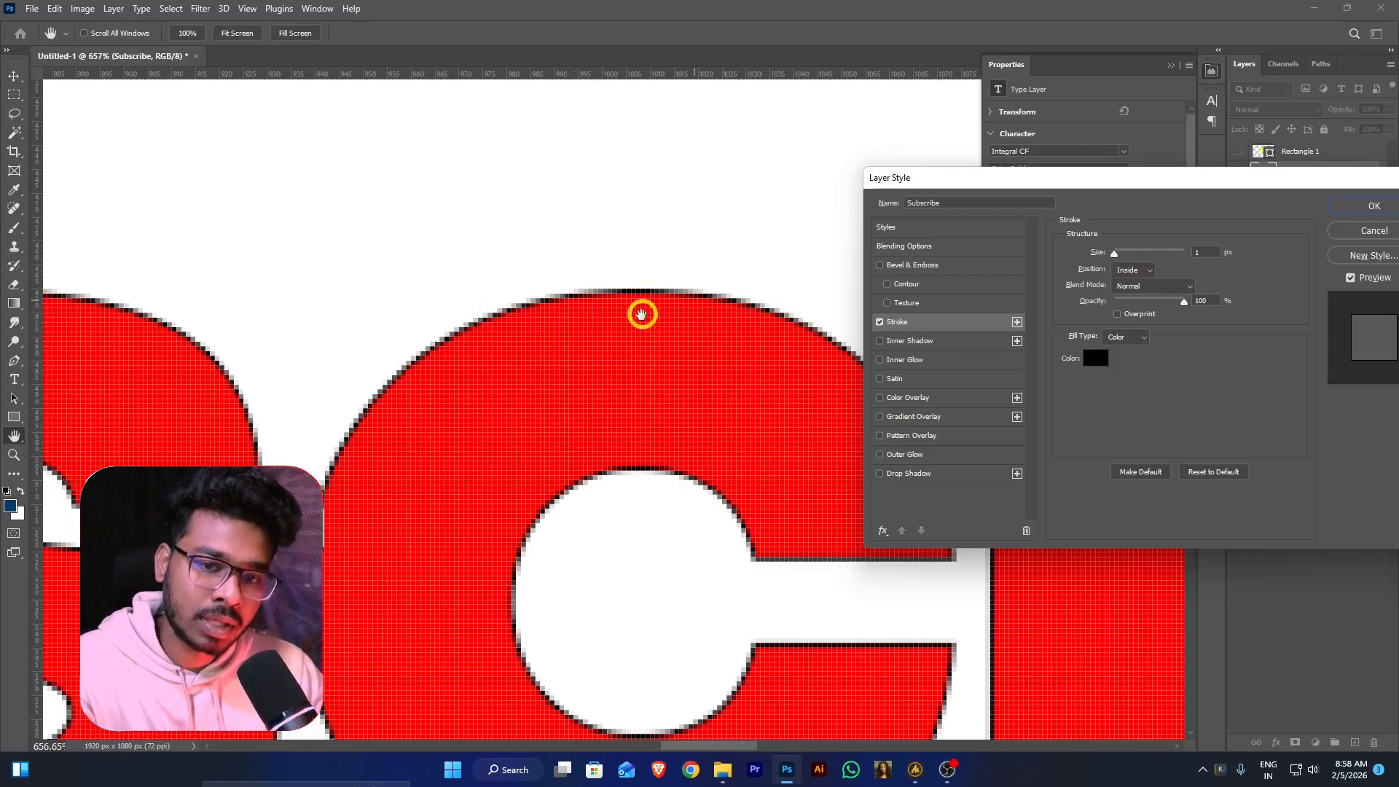
# Set the stroke colour to blue-violet 4a00e0
pyautogui.click(1093, 371)
pyautogui.moveTo(1127, 310); pyautogui.dragTo(1128, 282)
pyautogui.click(1245, 231)
pyautogui.click(1125, 267)
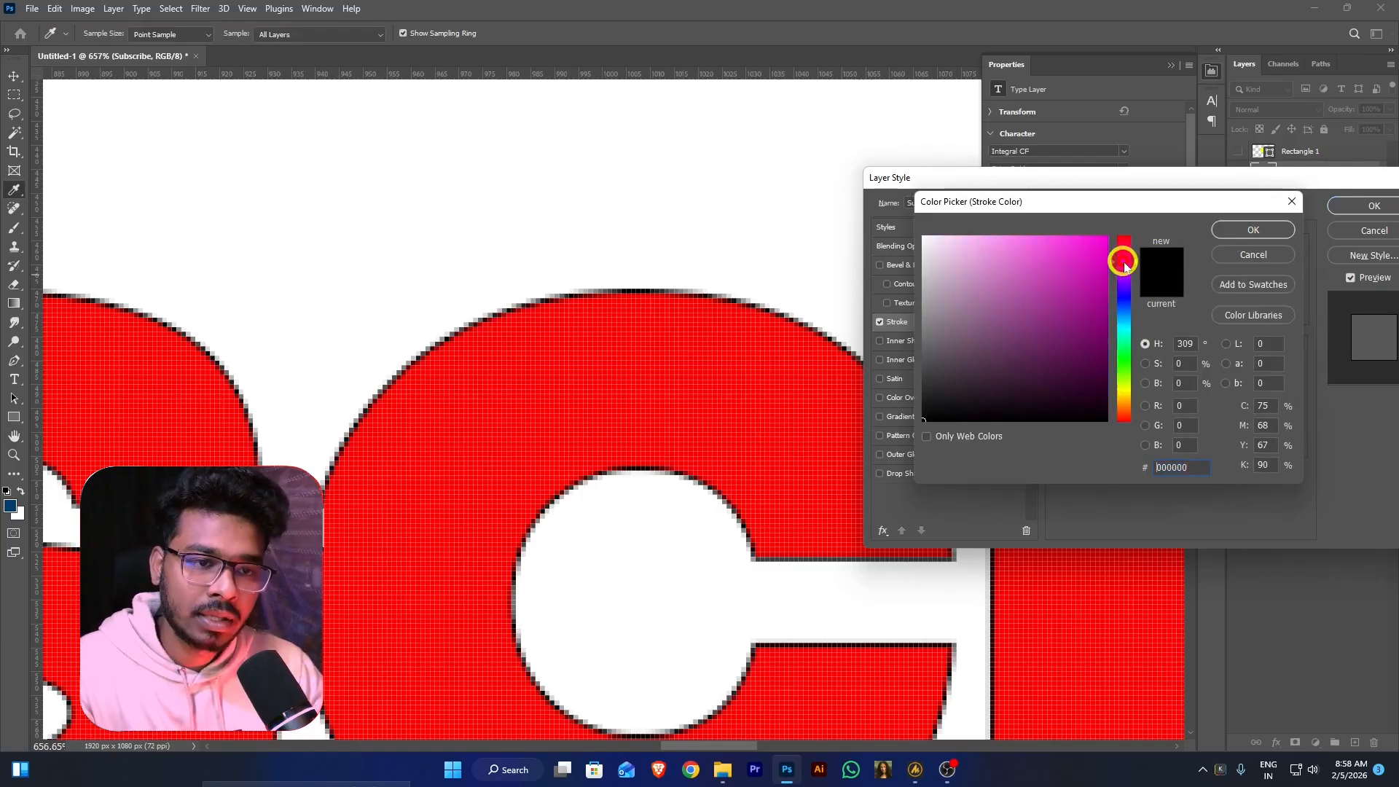
pyautogui.click(1123, 287)
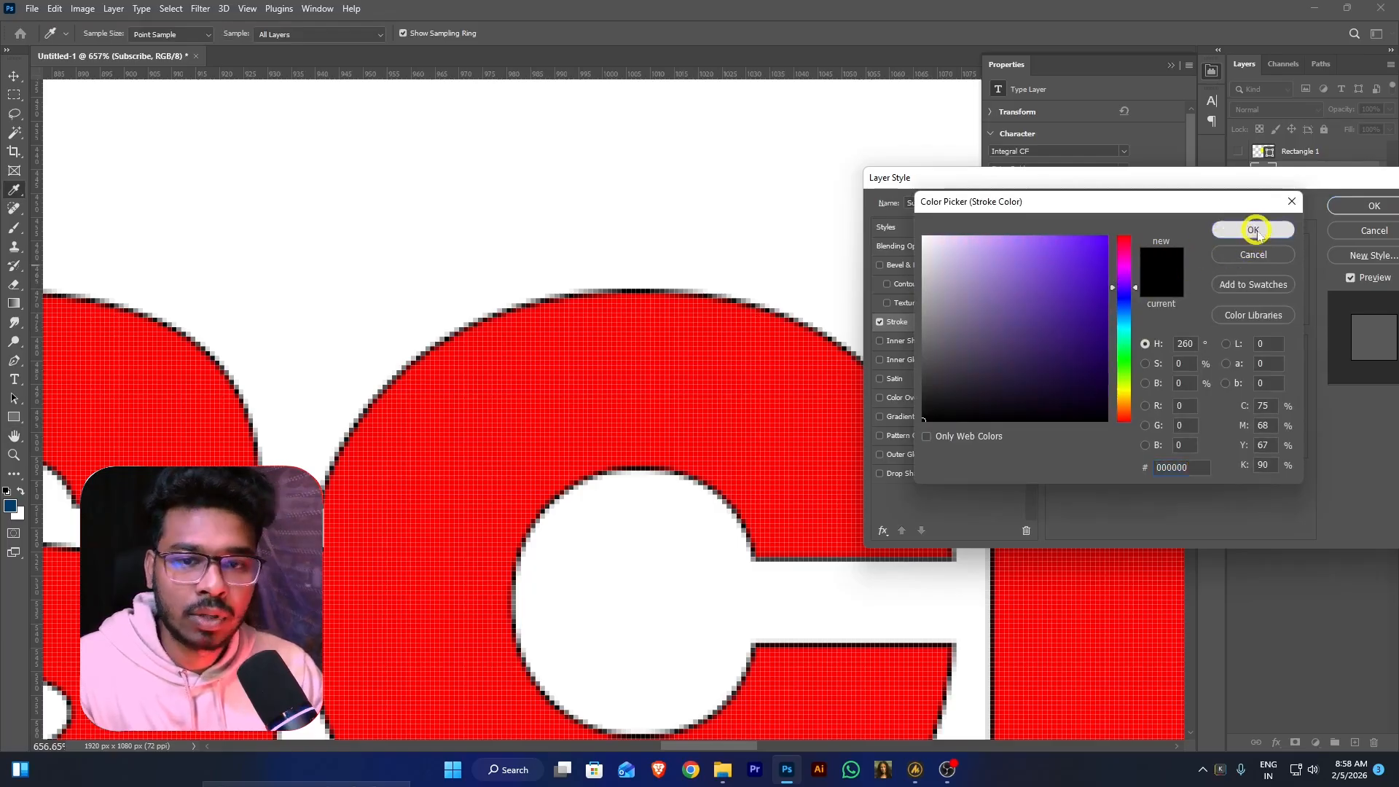
pyautogui.click(1249, 230)
pyautogui.click(1099, 353)
pyautogui.moveTo(1104, 262); pyautogui.dragTo(1120, 258)
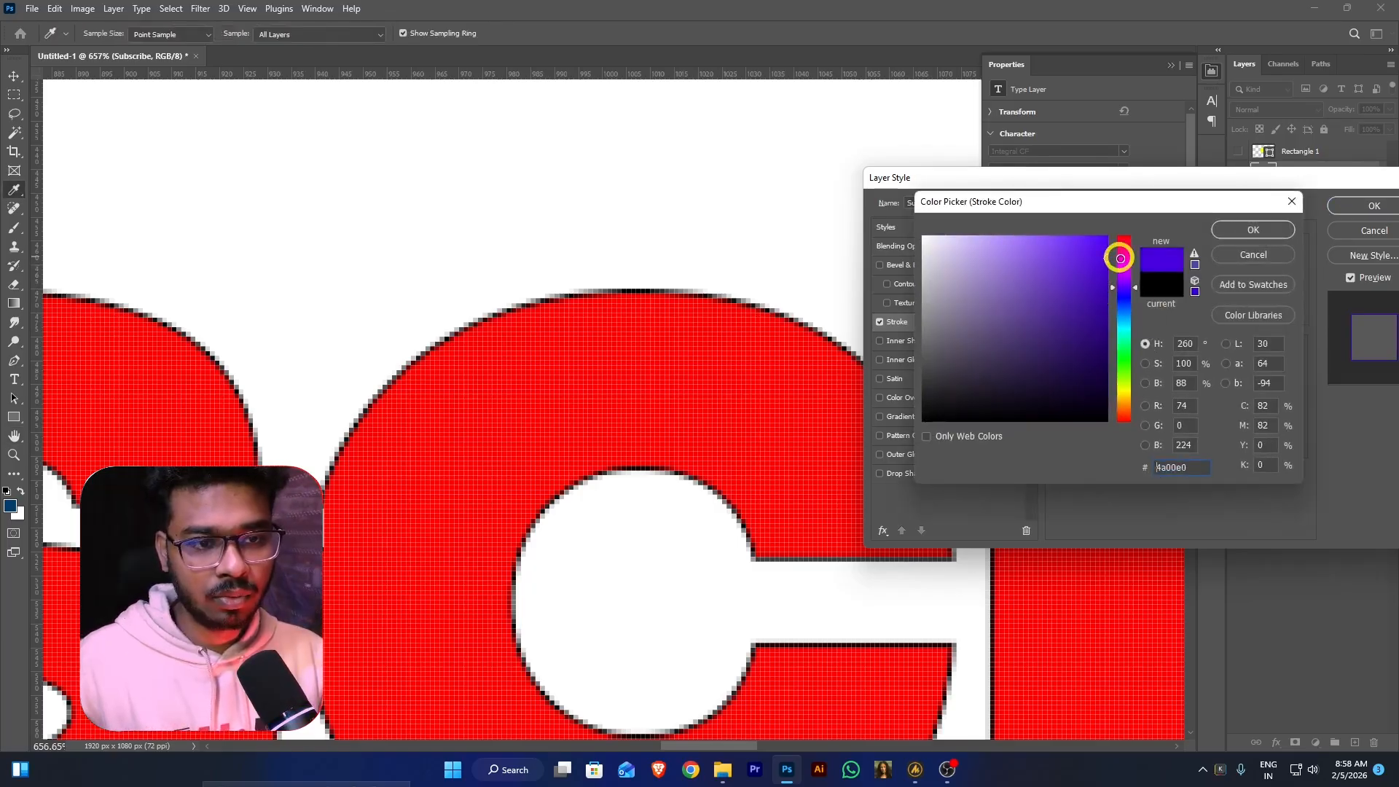
pyautogui.click(1252, 230)
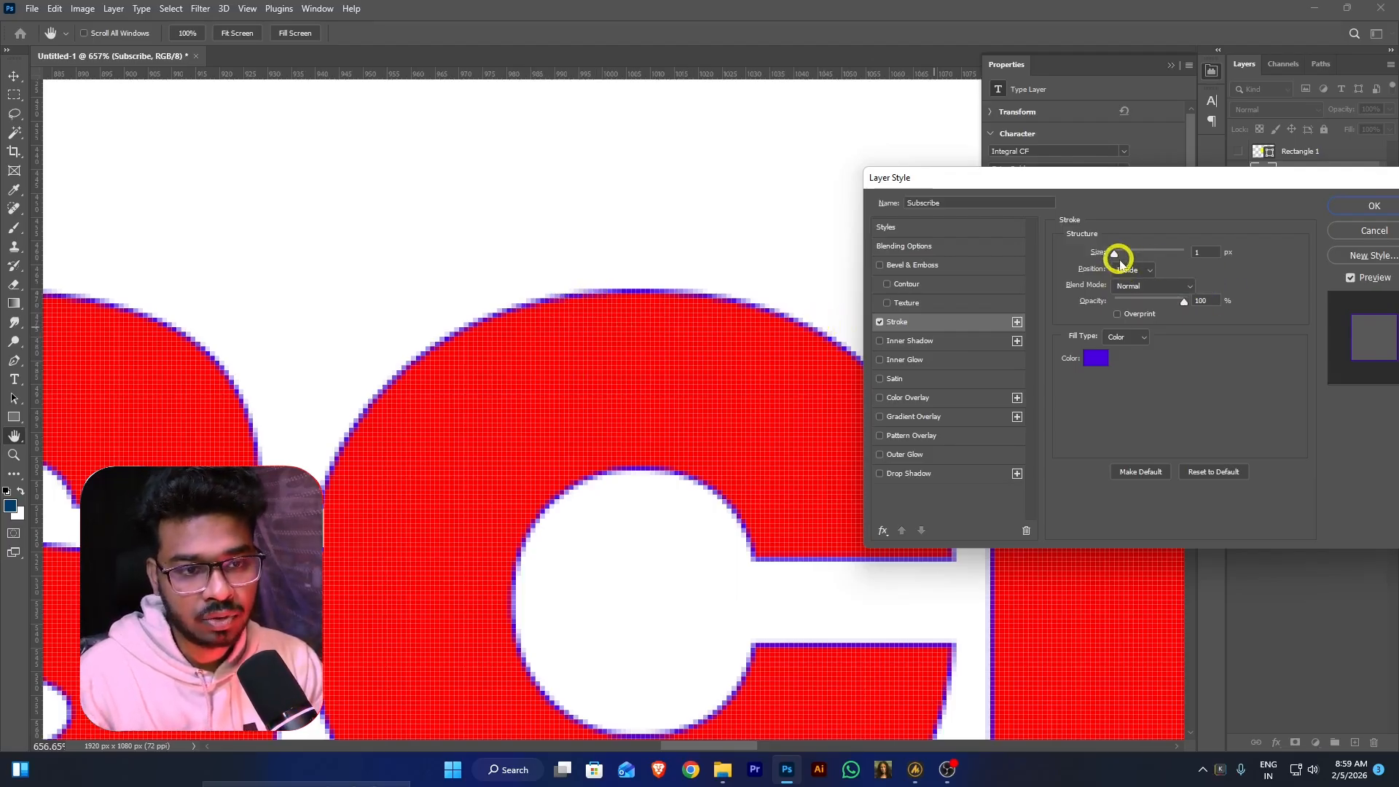
# Set the stroke size to 13 px and its position to Outside
pyautogui.moveTo(1115, 255); pyautogui.dragTo(1130, 268)
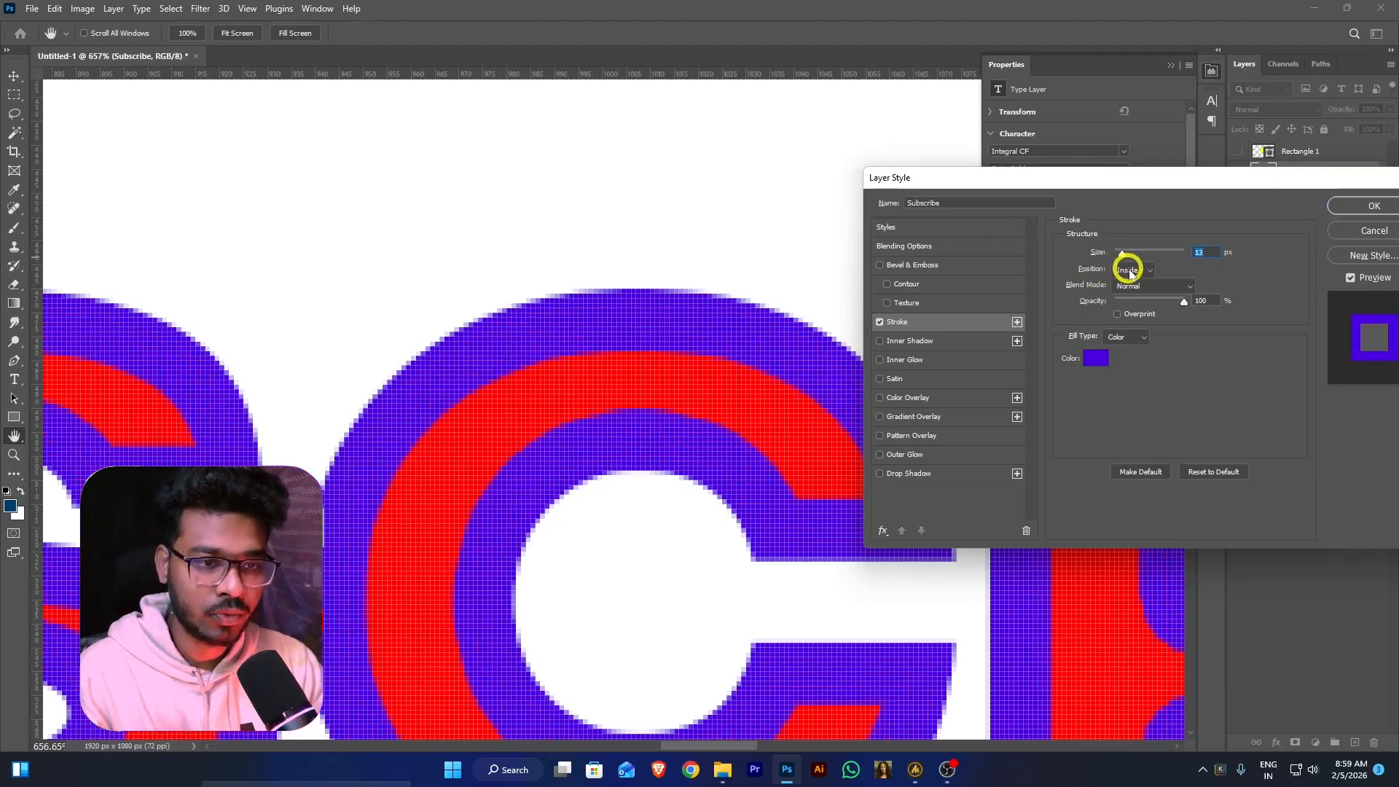
pyautogui.click(1130, 273)
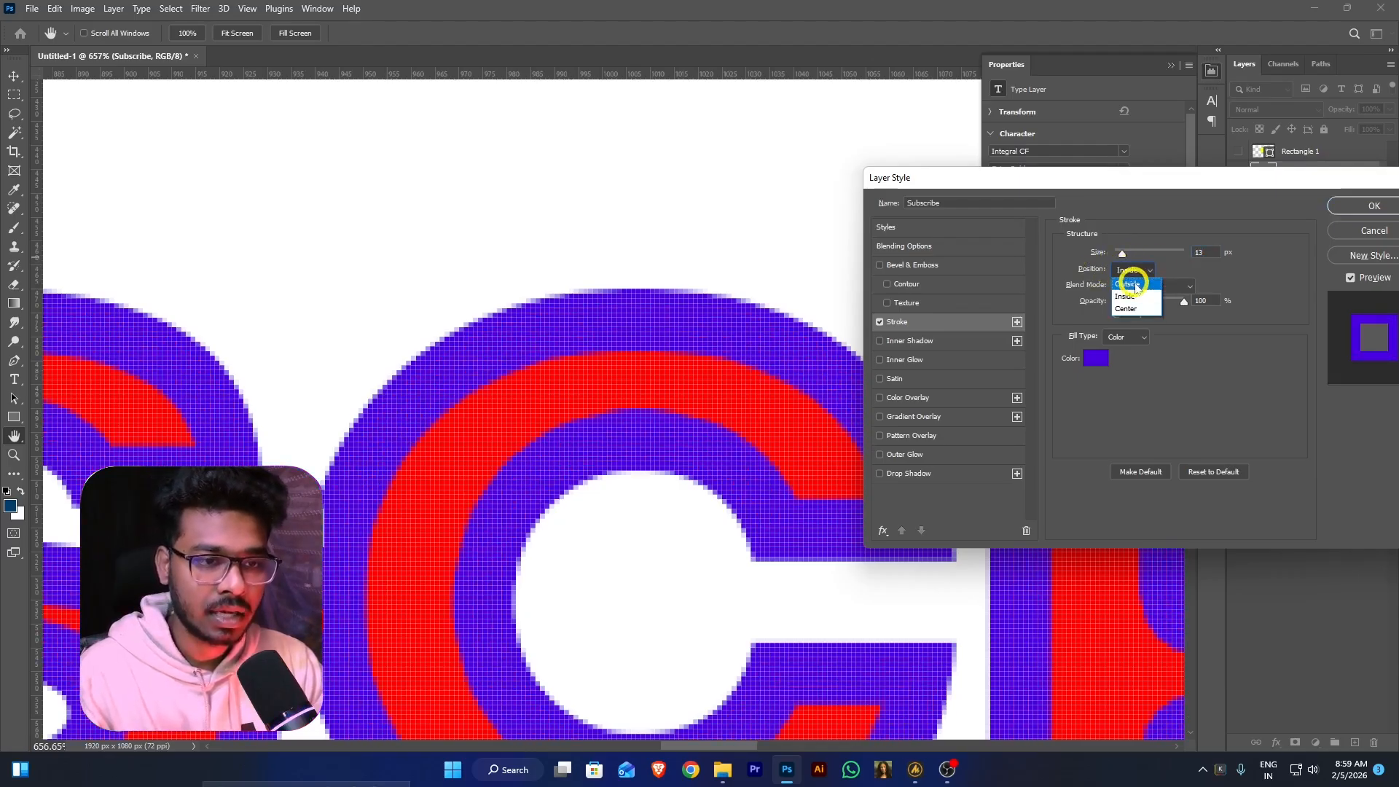
pyautogui.click(1131, 284)
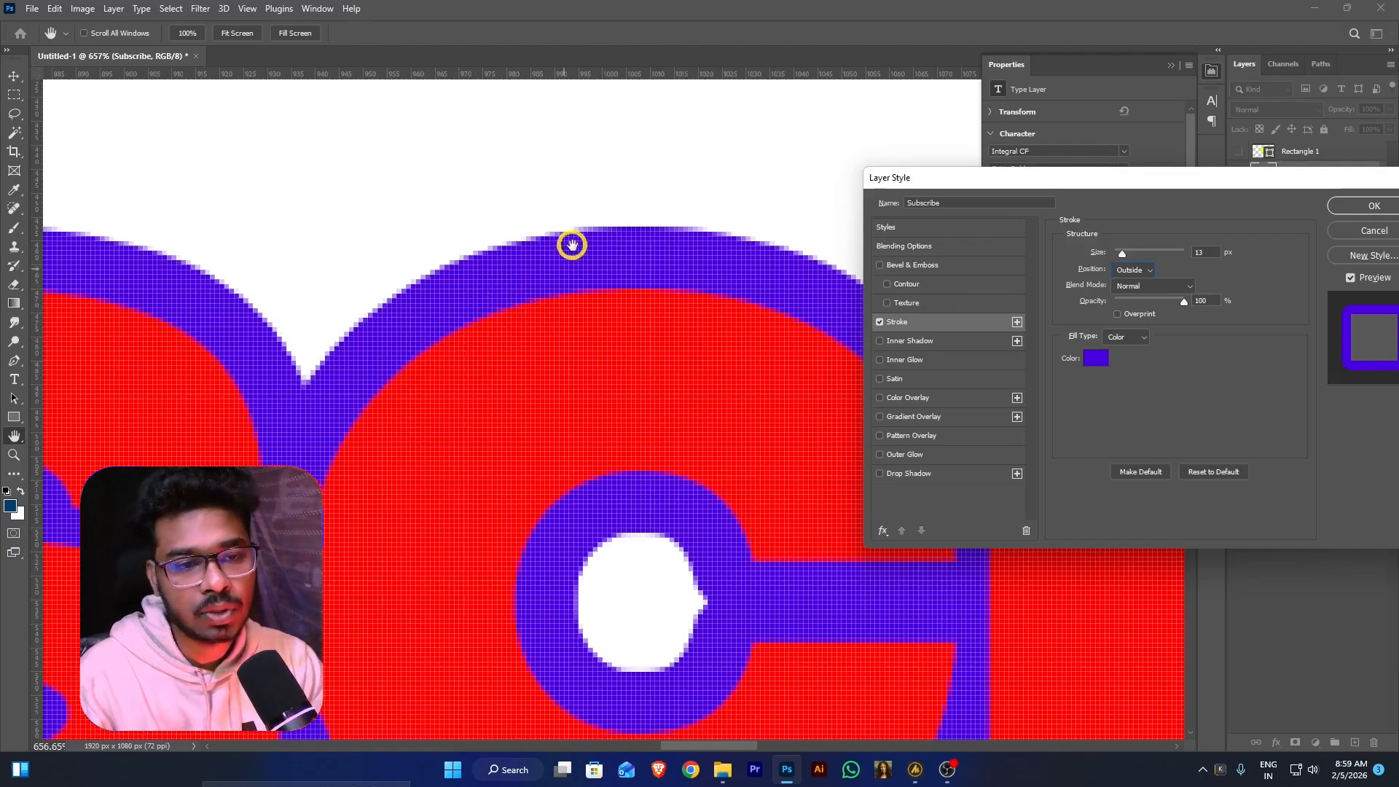
pyautogui.click(1159, 289)
pyautogui.click(1156, 284)
# Set the stroke position to Center
pyautogui.click(1133, 271)
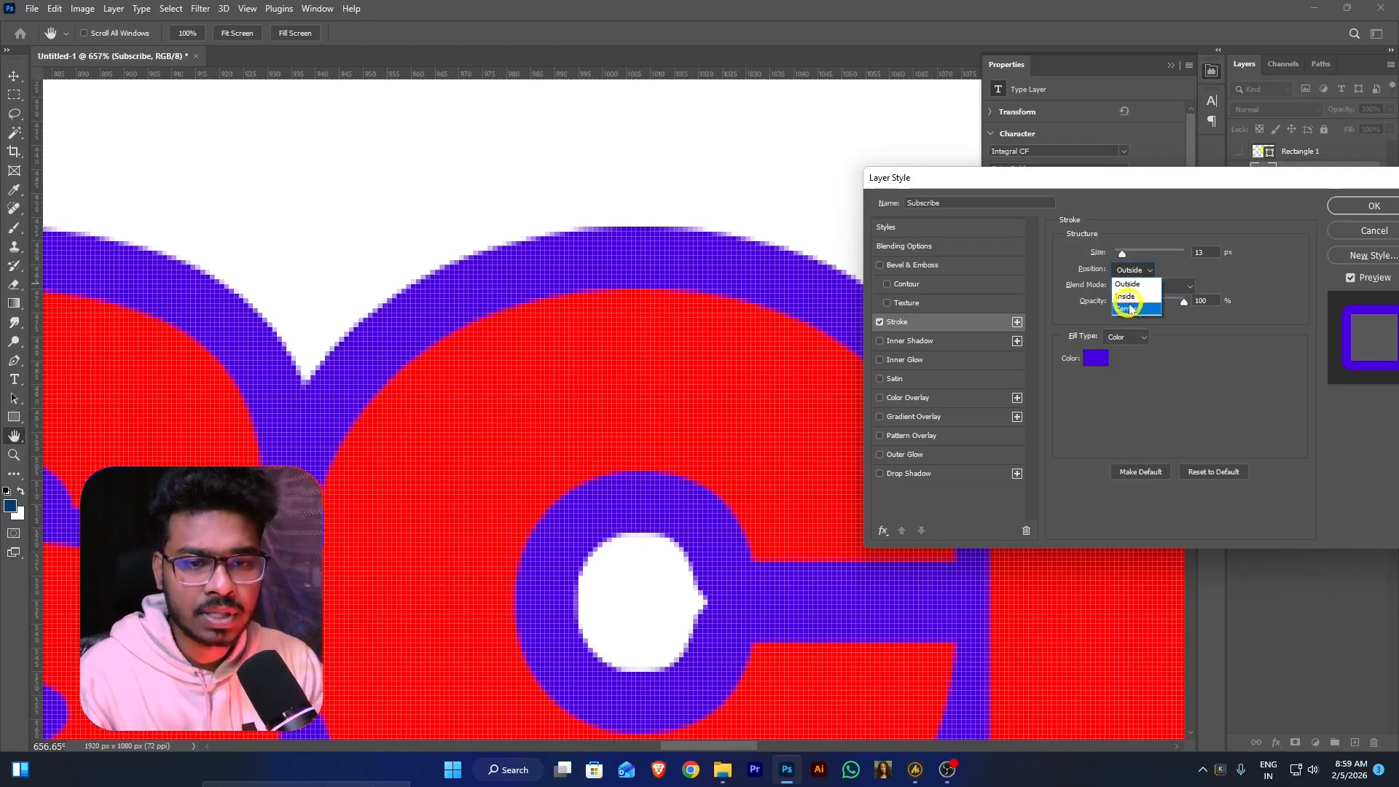
pyautogui.click(1129, 309)
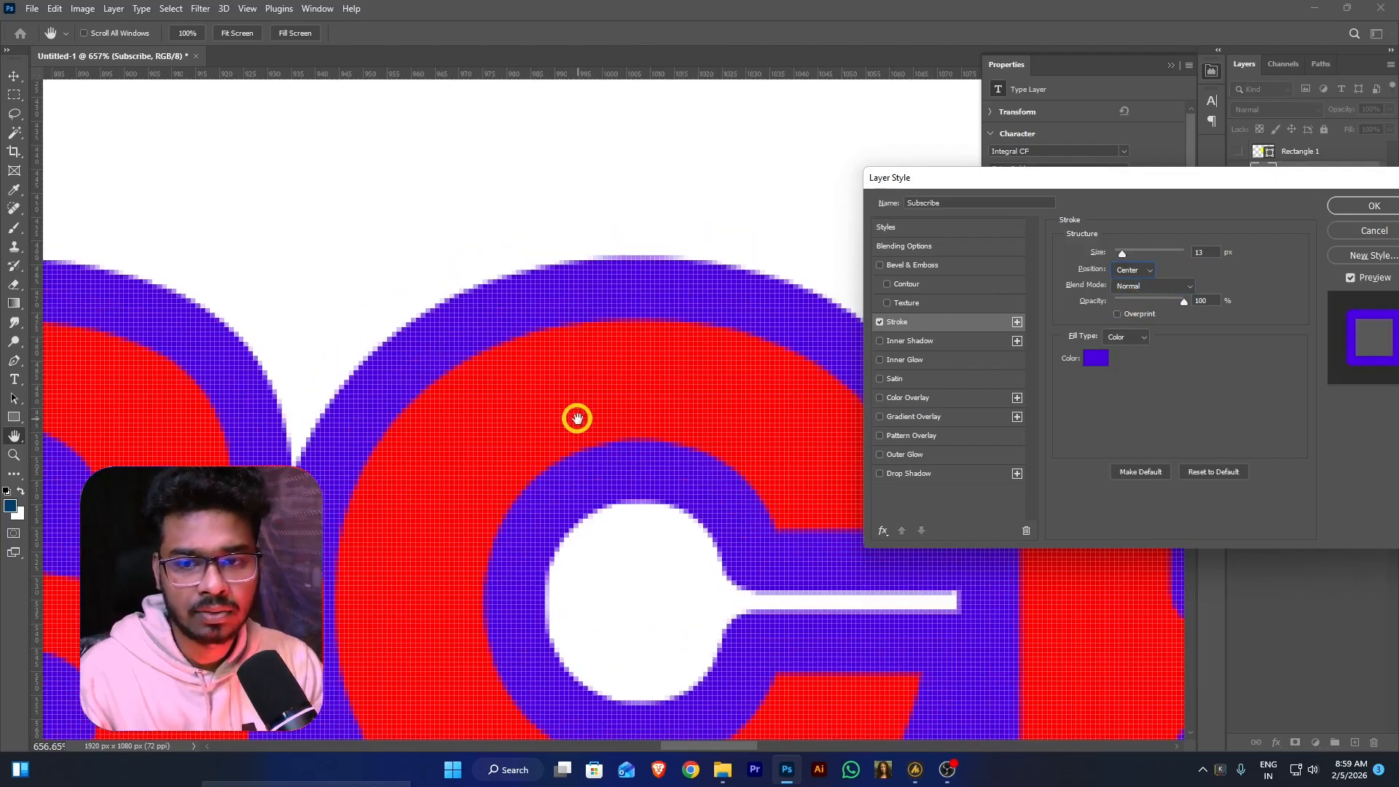
pyautogui.moveTo(1122, 253)
pyautogui.mouseDown()
pyautogui.moveTo(1136, 253)
pyautogui.moveTo(1110, 258)
pyautogui.moveTo(1122, 253)
pyautogui.mouseUp()
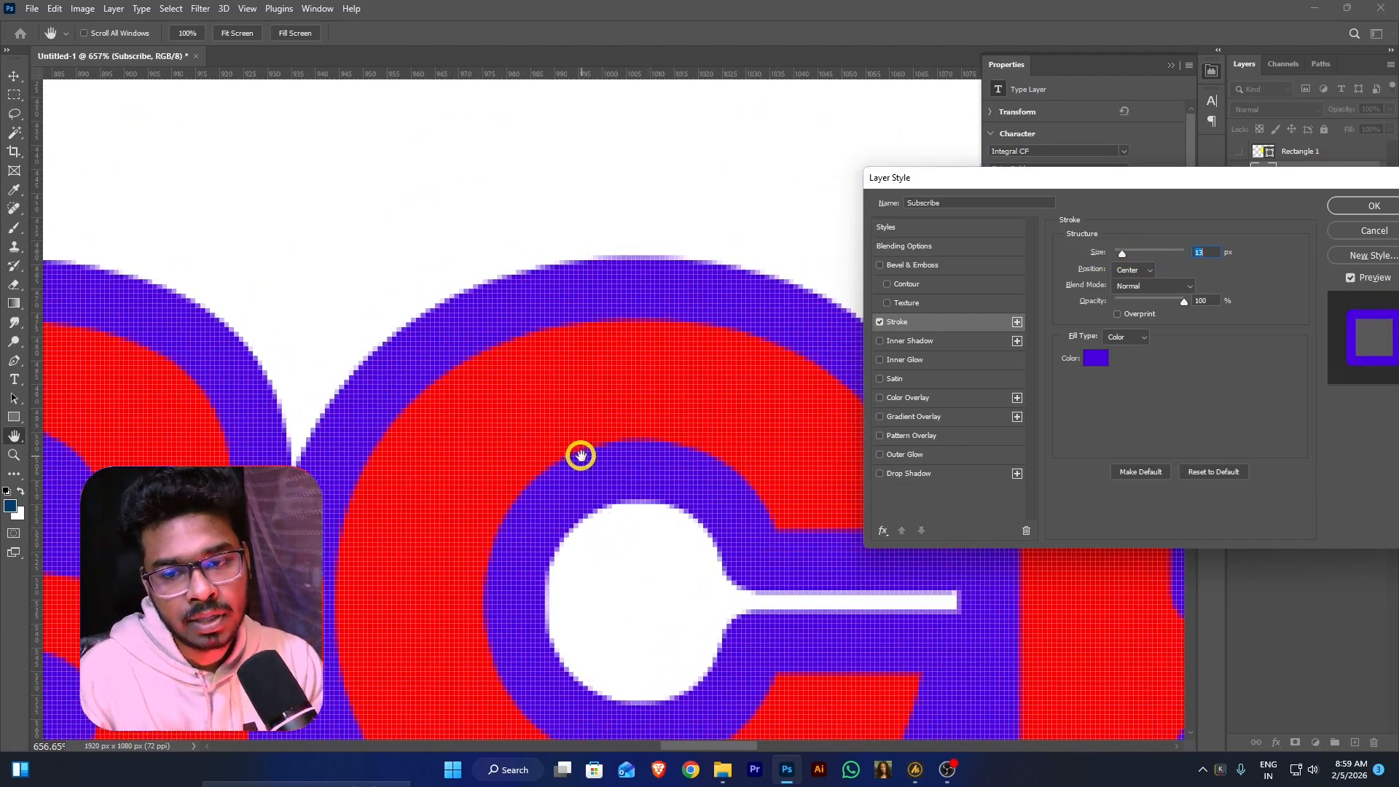
# Return the stroke position to Inside and set its size to 1 px, keeping the current colour
pyautogui.click(1136, 271)
pyautogui.click(1139, 285)
pyautogui.click(1133, 269)
pyautogui.click(1125, 292)
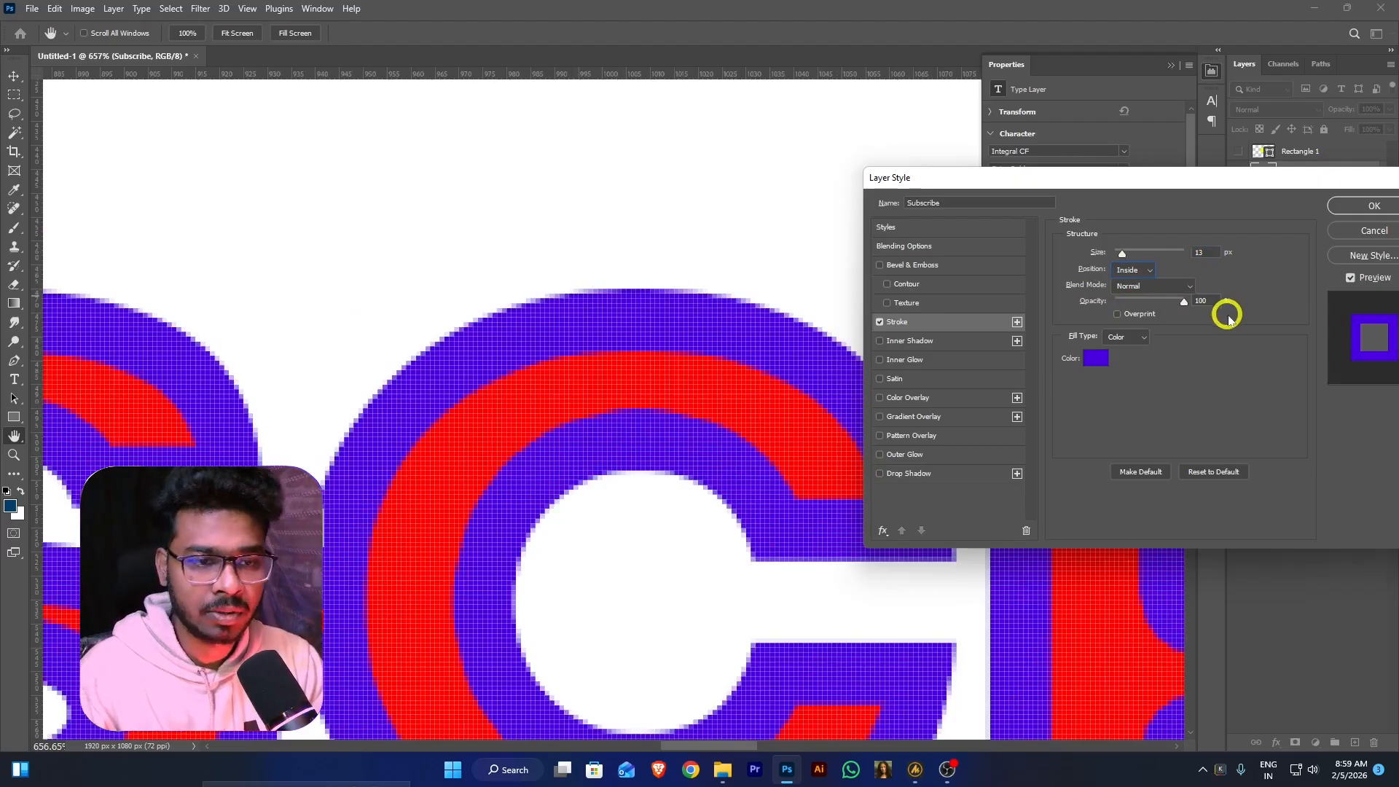
pyautogui.moveTo(1128, 261)
pyautogui.mouseDown()
pyautogui.moveTo(1159, 252)
pyautogui.moveTo(1103, 271)
pyautogui.mouseUp()
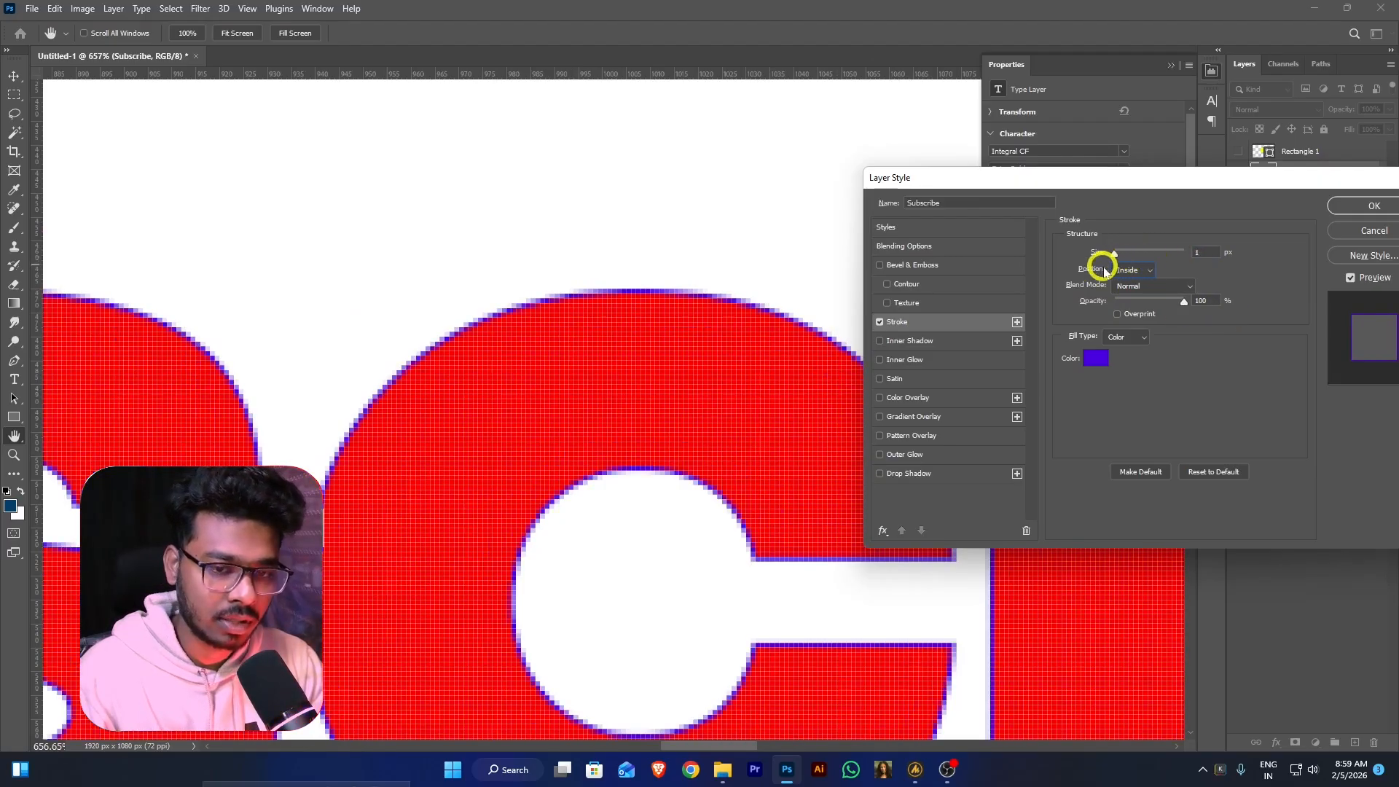
pyautogui.click(1095, 358)
pyautogui.click(1273, 251)
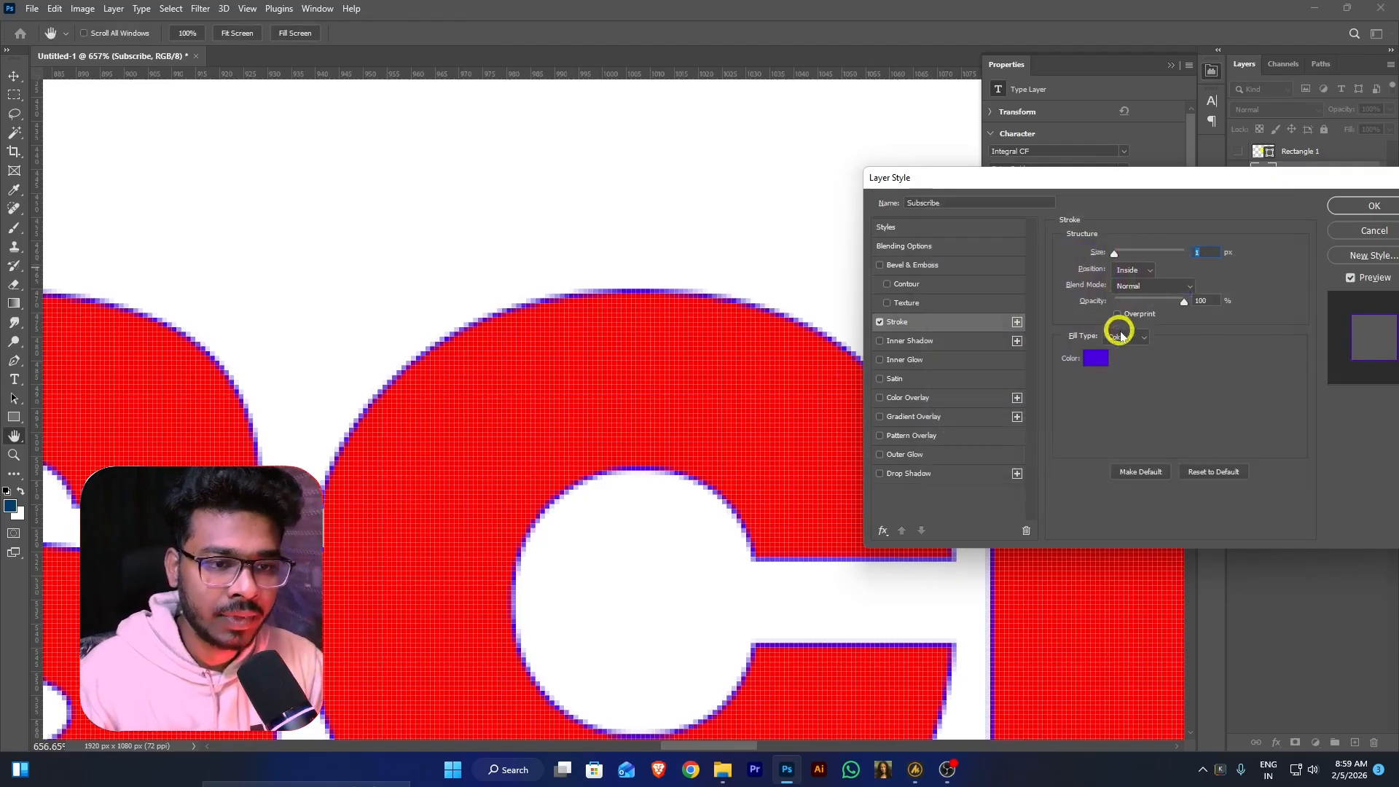
# Change the stroke's fill type to Gradient
pyautogui.click(1127, 337)
pyautogui.click(1122, 361)
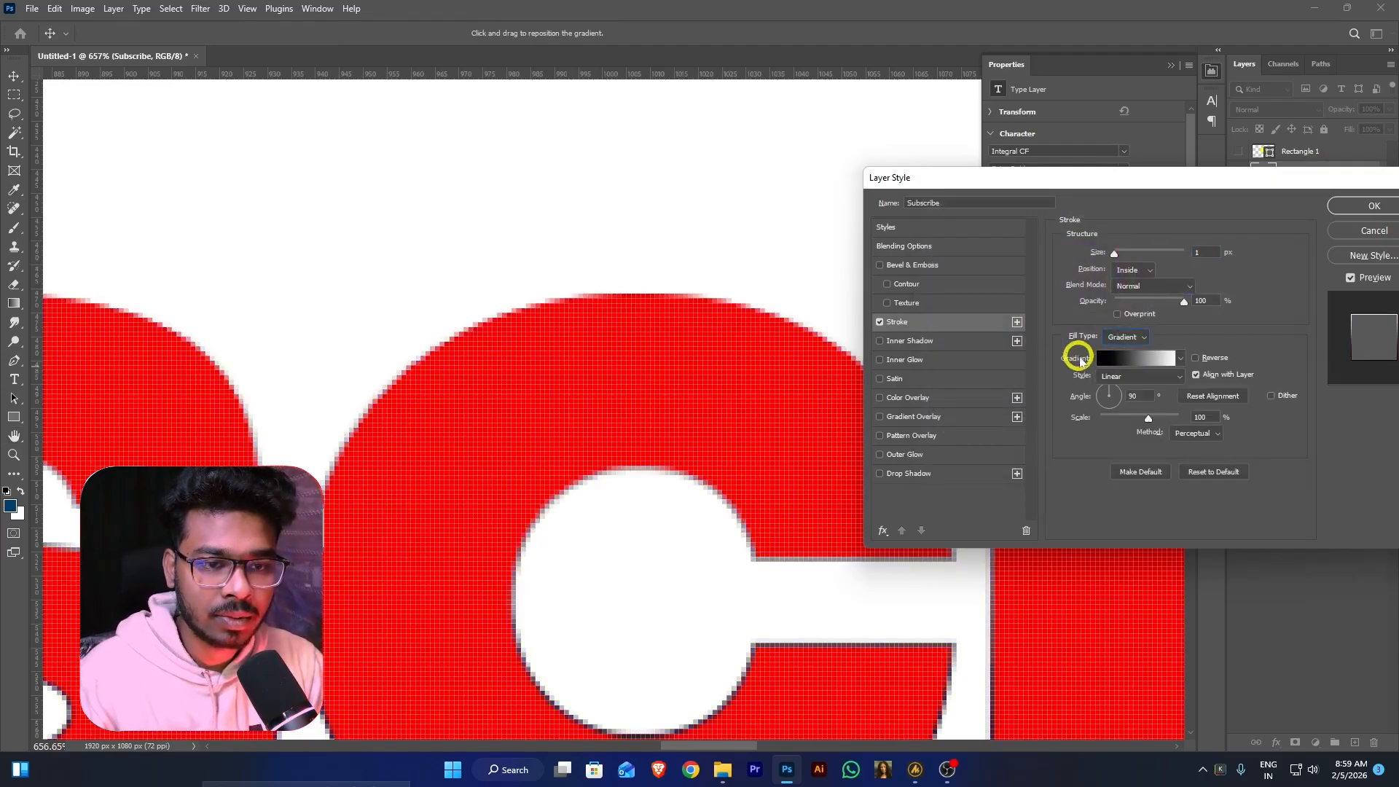
pyautogui.click(1131, 338)
pyautogui.click(1200, 332)
pyautogui.click(1133, 338)
pyautogui.click(1263, 343)
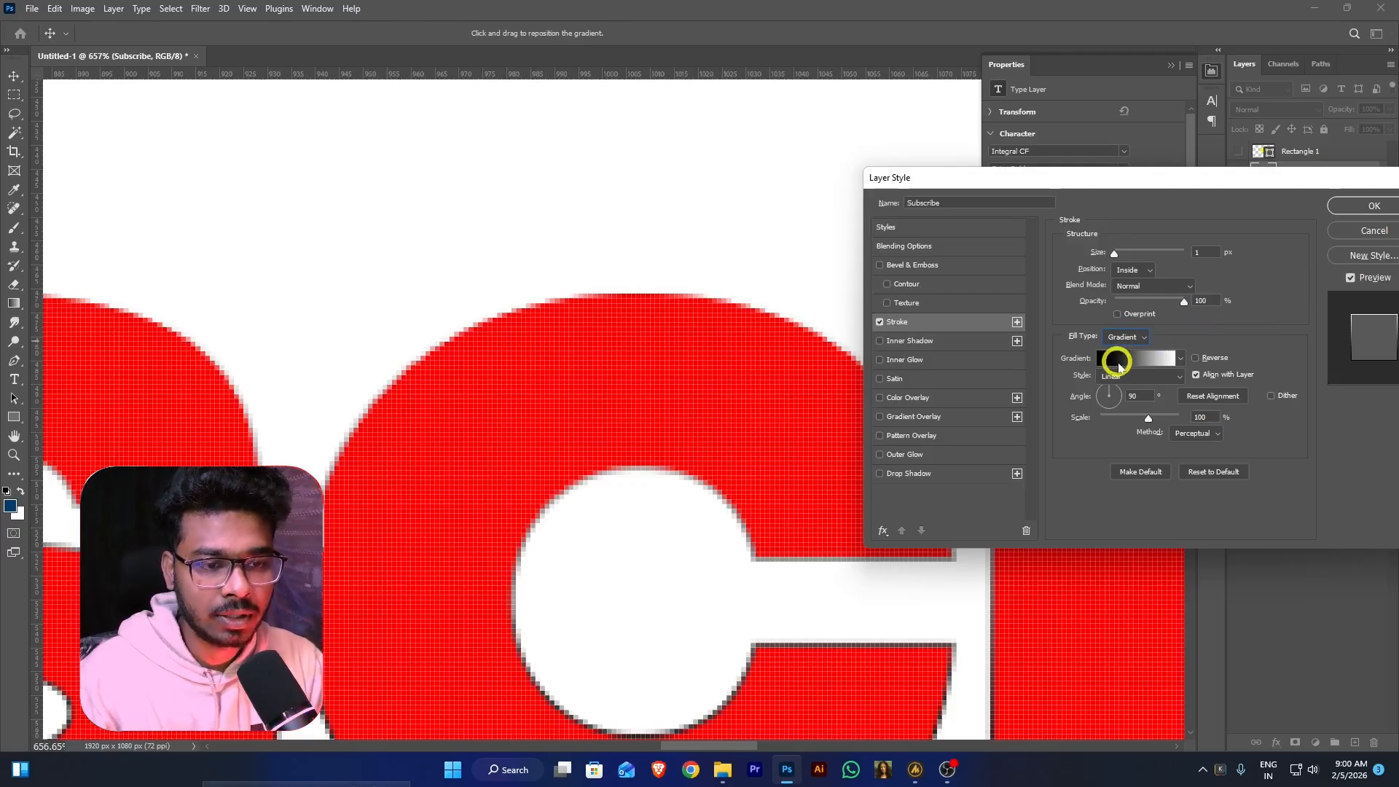
# Apply a purple-to-blue preset from the Blues gradients to the stroke and set its size to 5 px
pyautogui.click(1125, 360)
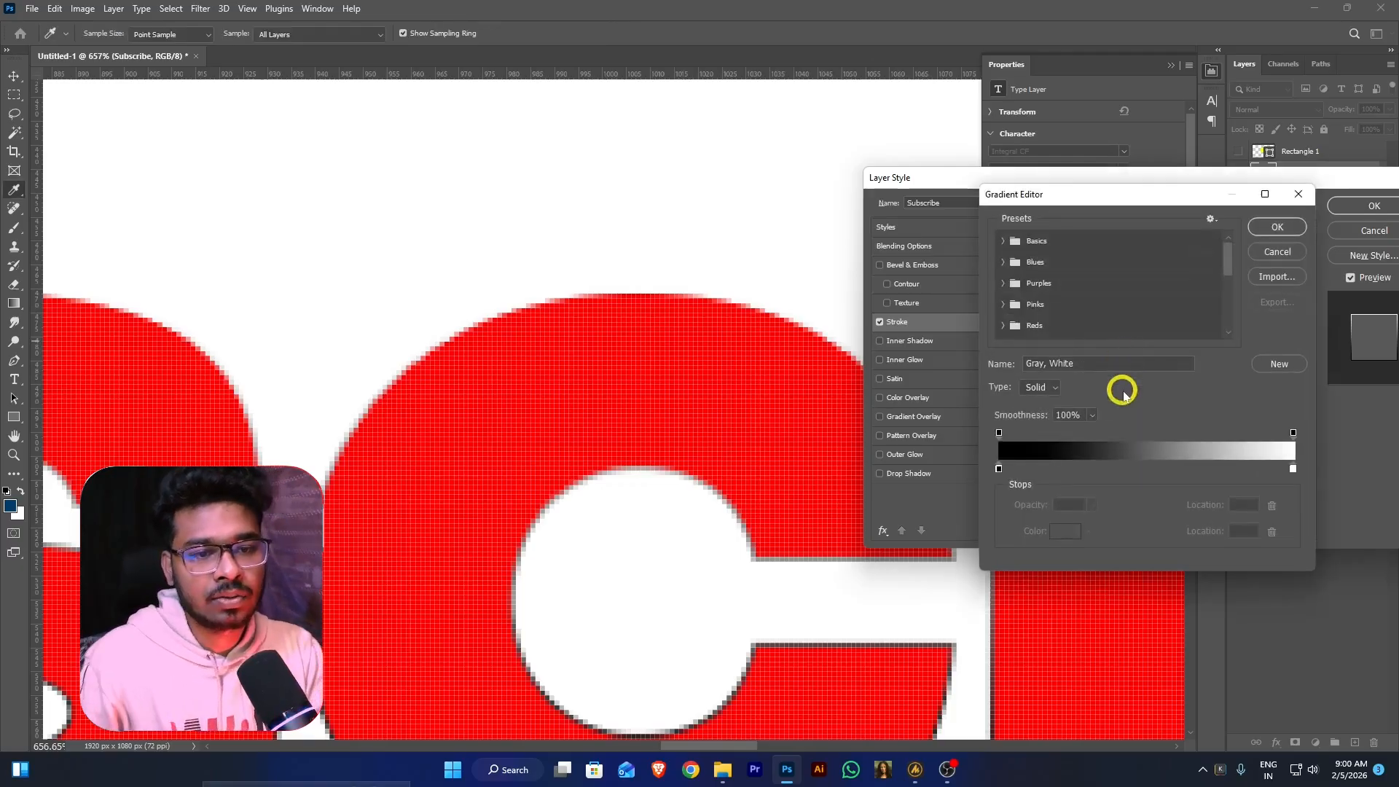
pyautogui.click(1004, 240)
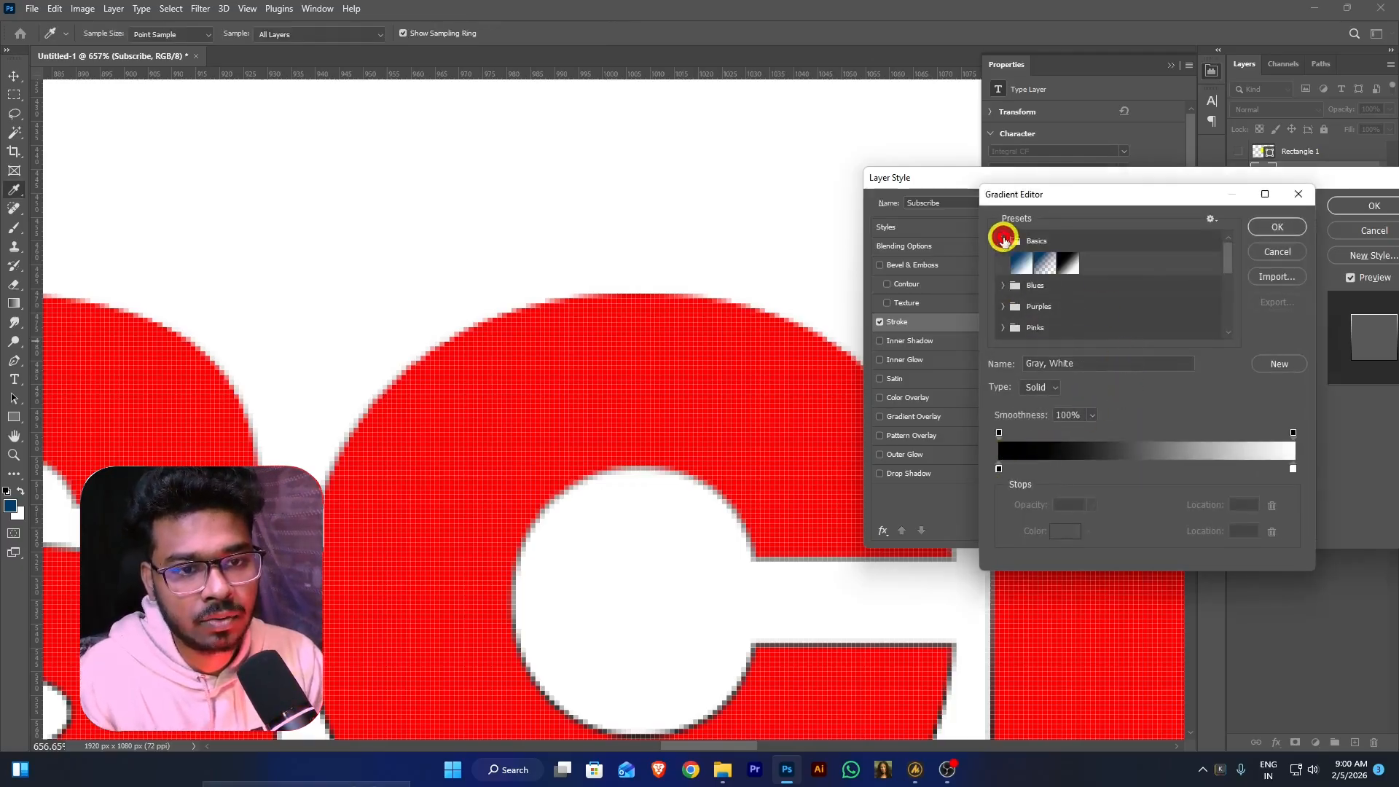
pyautogui.click(1003, 242)
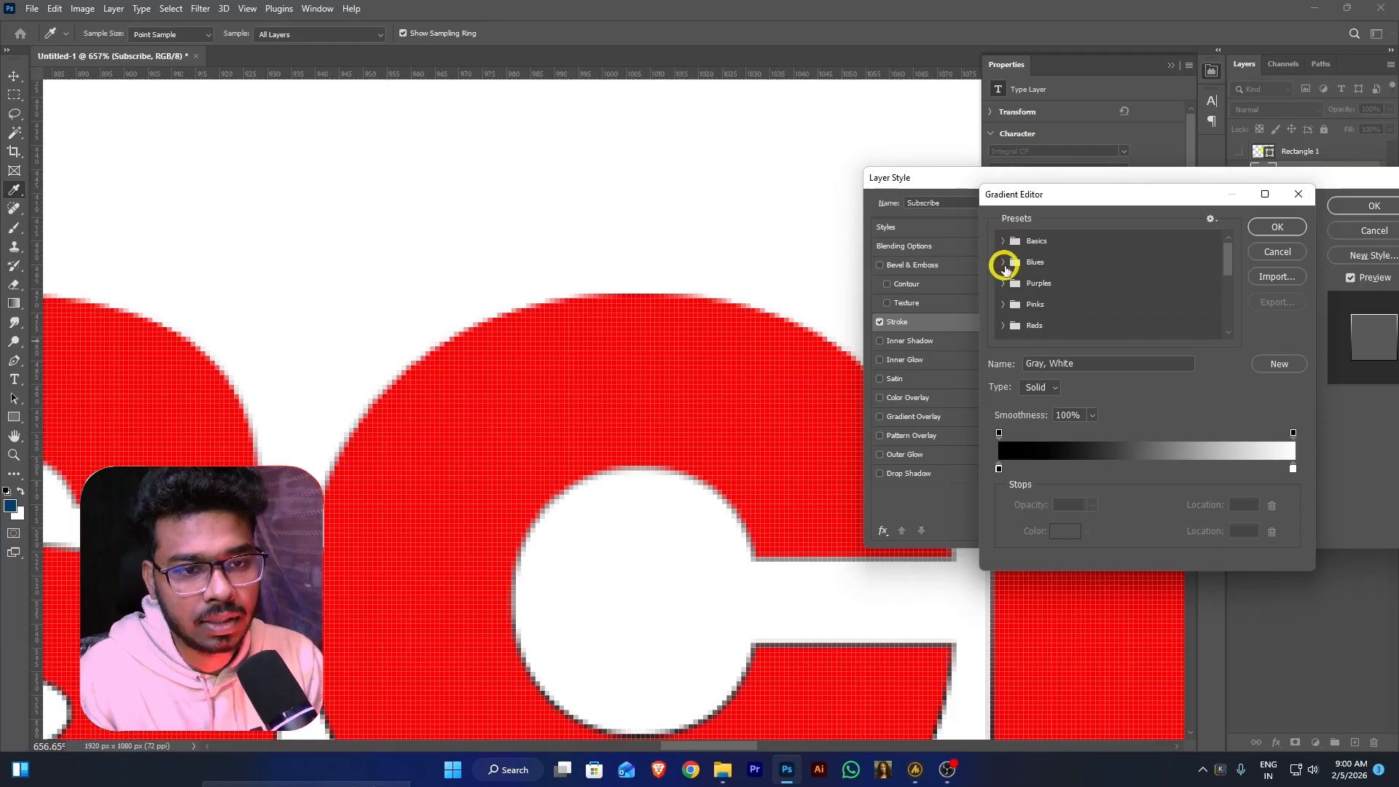
pyautogui.click(1002, 262)
pyautogui.scroll(-2, 1184, 315)
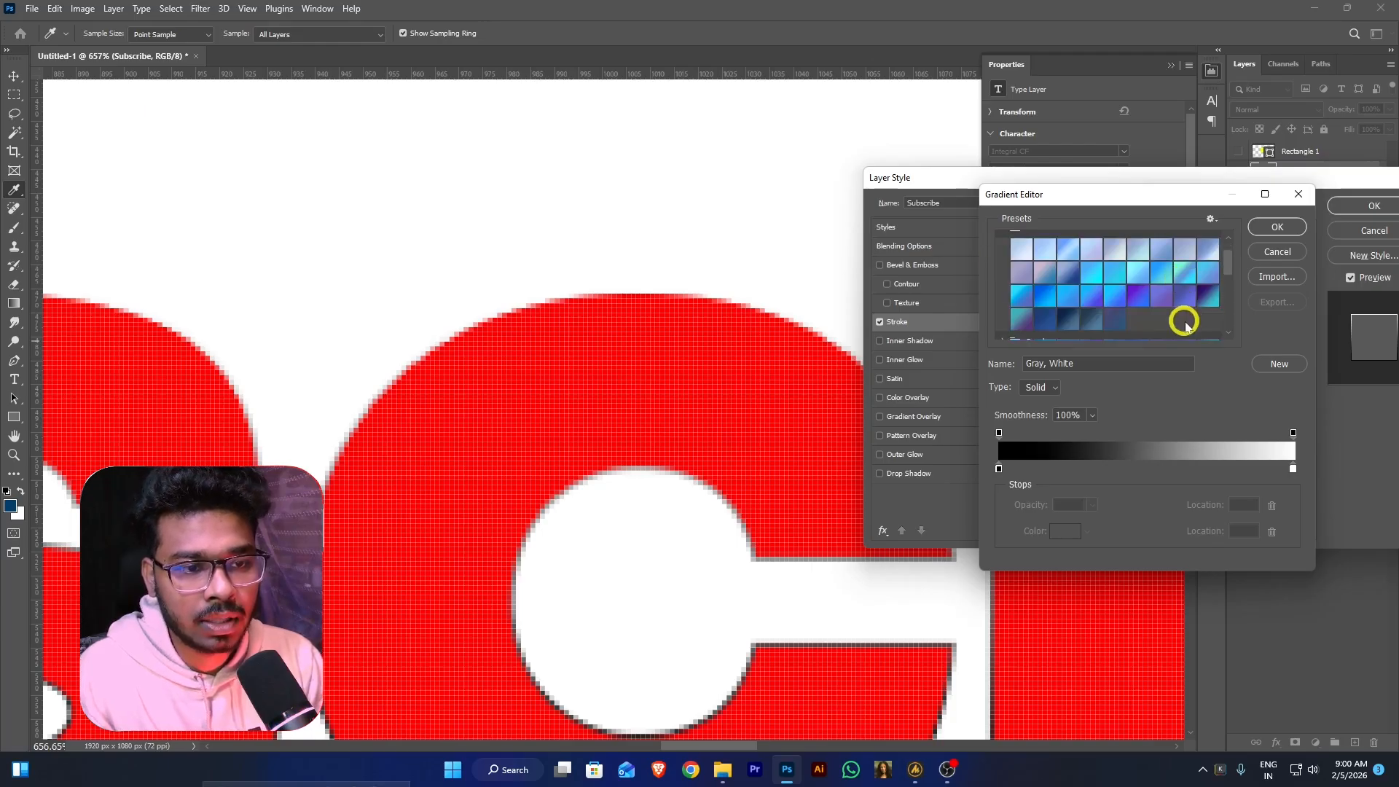
pyautogui.click(1135, 294)
pyautogui.click(1277, 226)
pyautogui.moveTo(1115, 253)
pyautogui.mouseDown()
pyautogui.moveTo(1135, 253)
pyautogui.moveTo(1117, 255)
pyautogui.mouseUp()
# Try the Pattern fill type on the stroke, then return its fill type to Color
pyautogui.click(1128, 337)
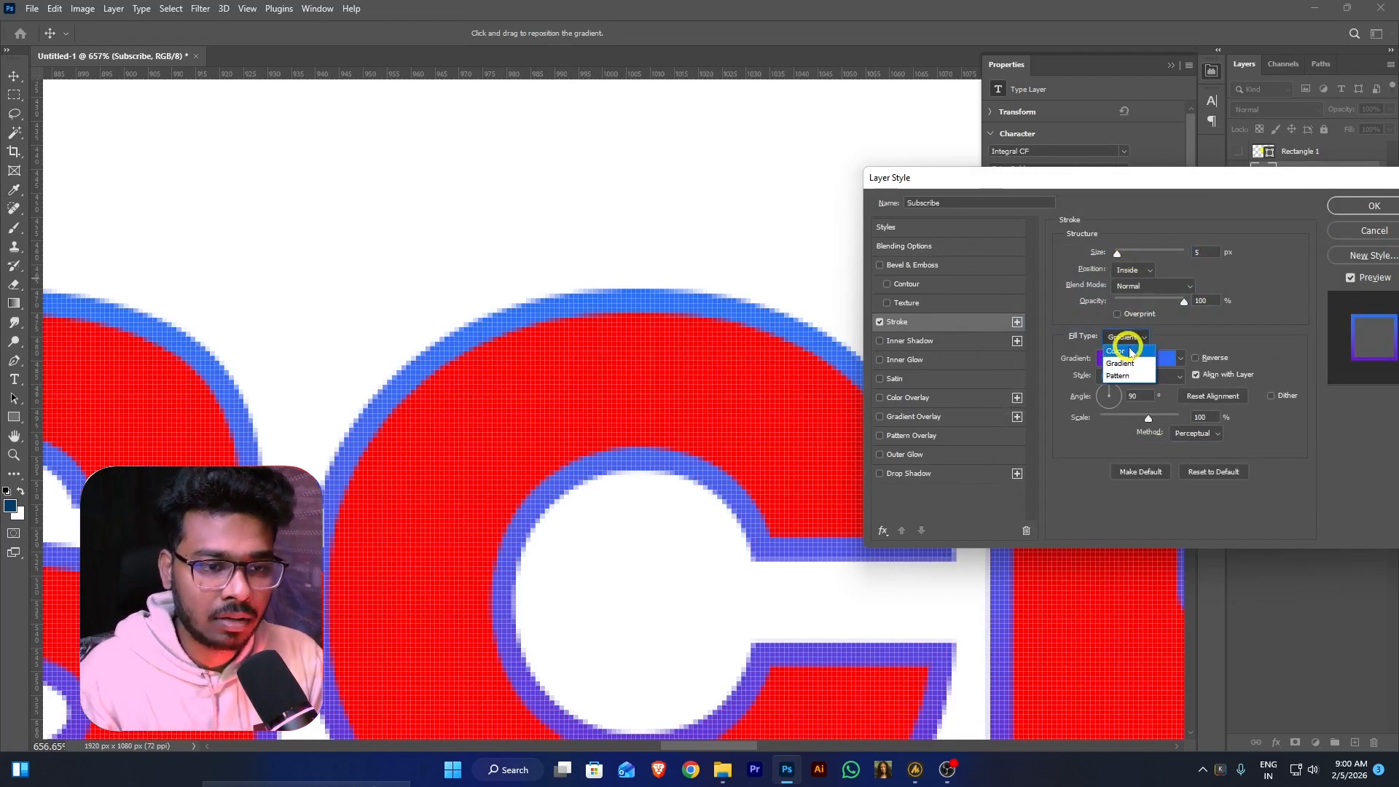
pyautogui.click(1128, 365)
pyautogui.click(1128, 341)
pyautogui.click(1120, 375)
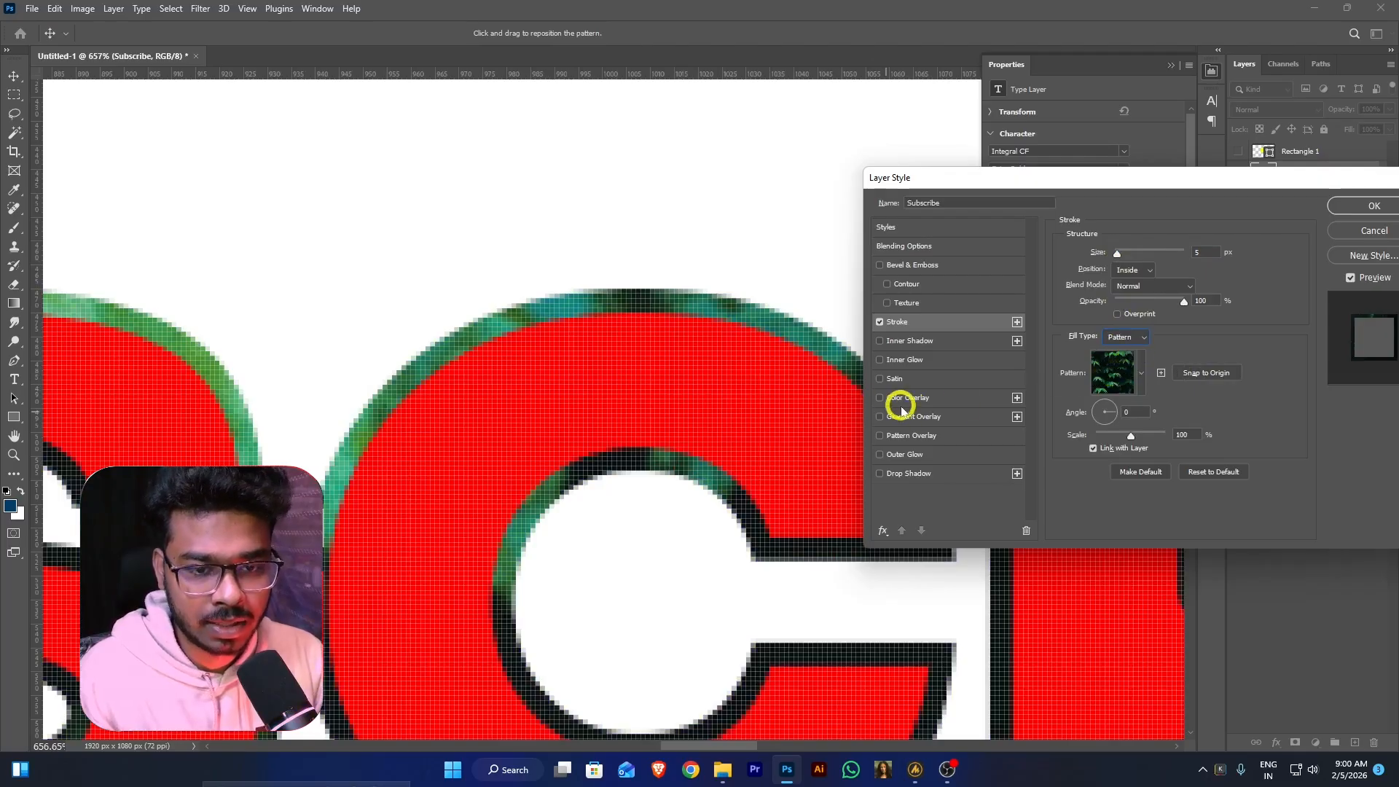
pyautogui.click(1135, 340)
pyautogui.click(1125, 351)
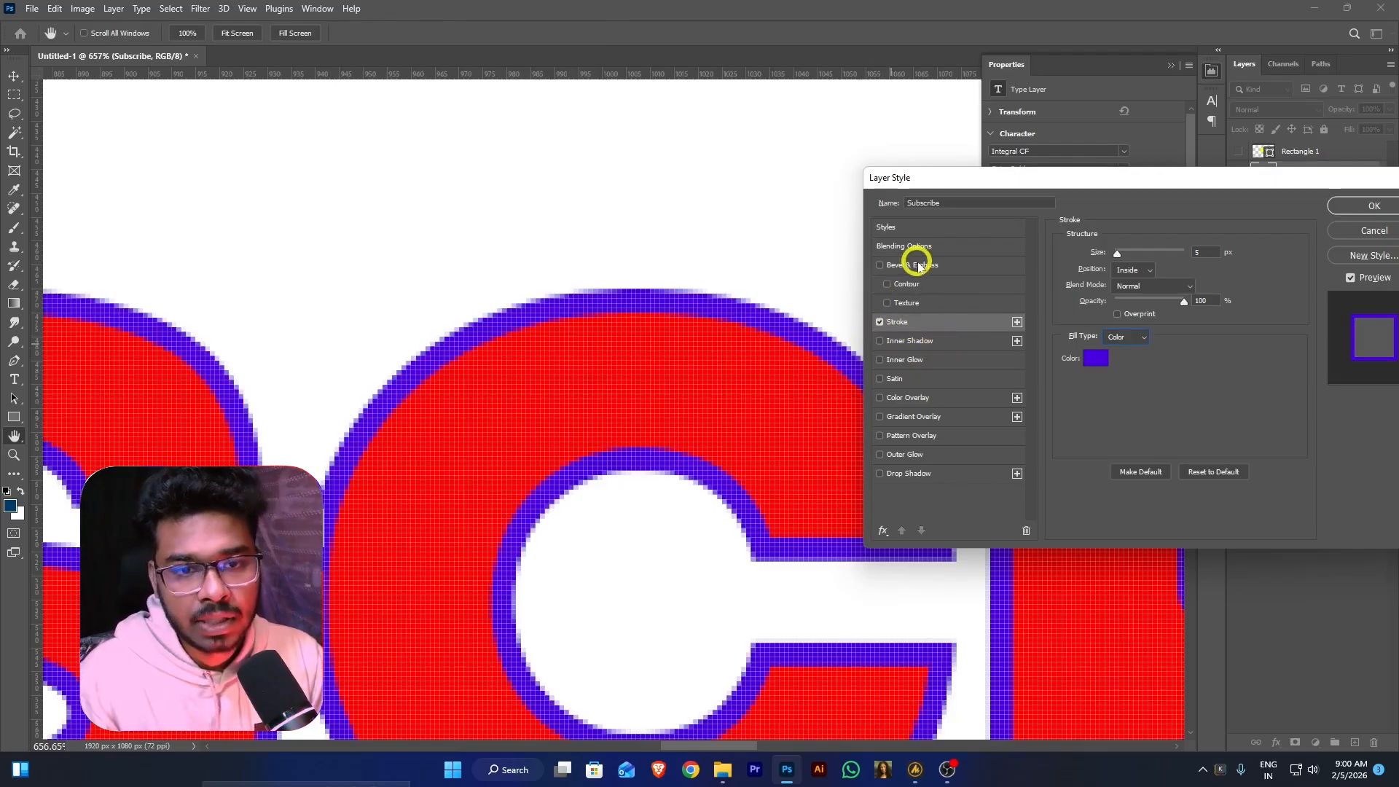
# Disable the Stroke effect and enable Bevel & Emboss on the Subscribe text
pyautogui.click(879, 321)
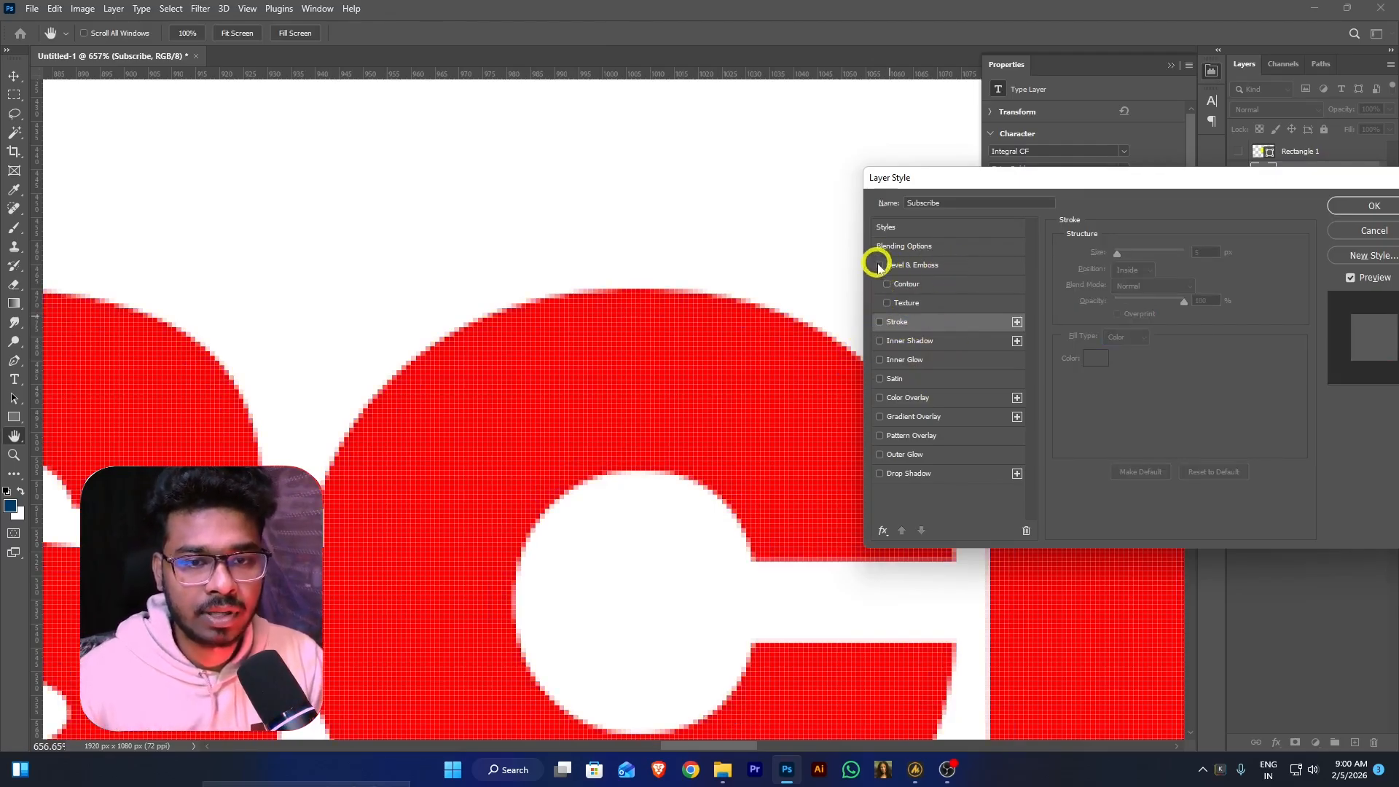
pyautogui.click(879, 265)
pyautogui.click(947, 262)
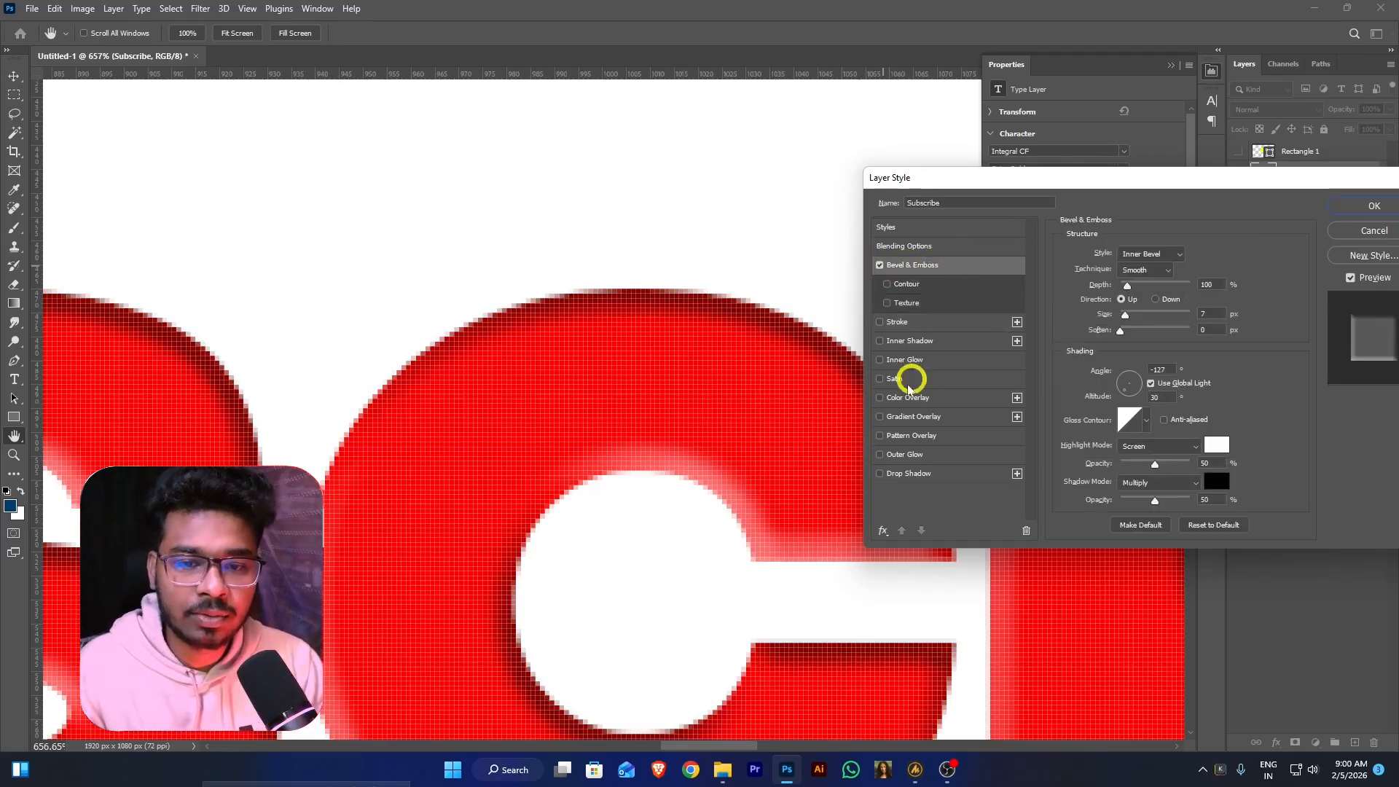
# Change the bevel style from Inner Bevel to Outer Bevel
pyautogui.click(1149, 253)
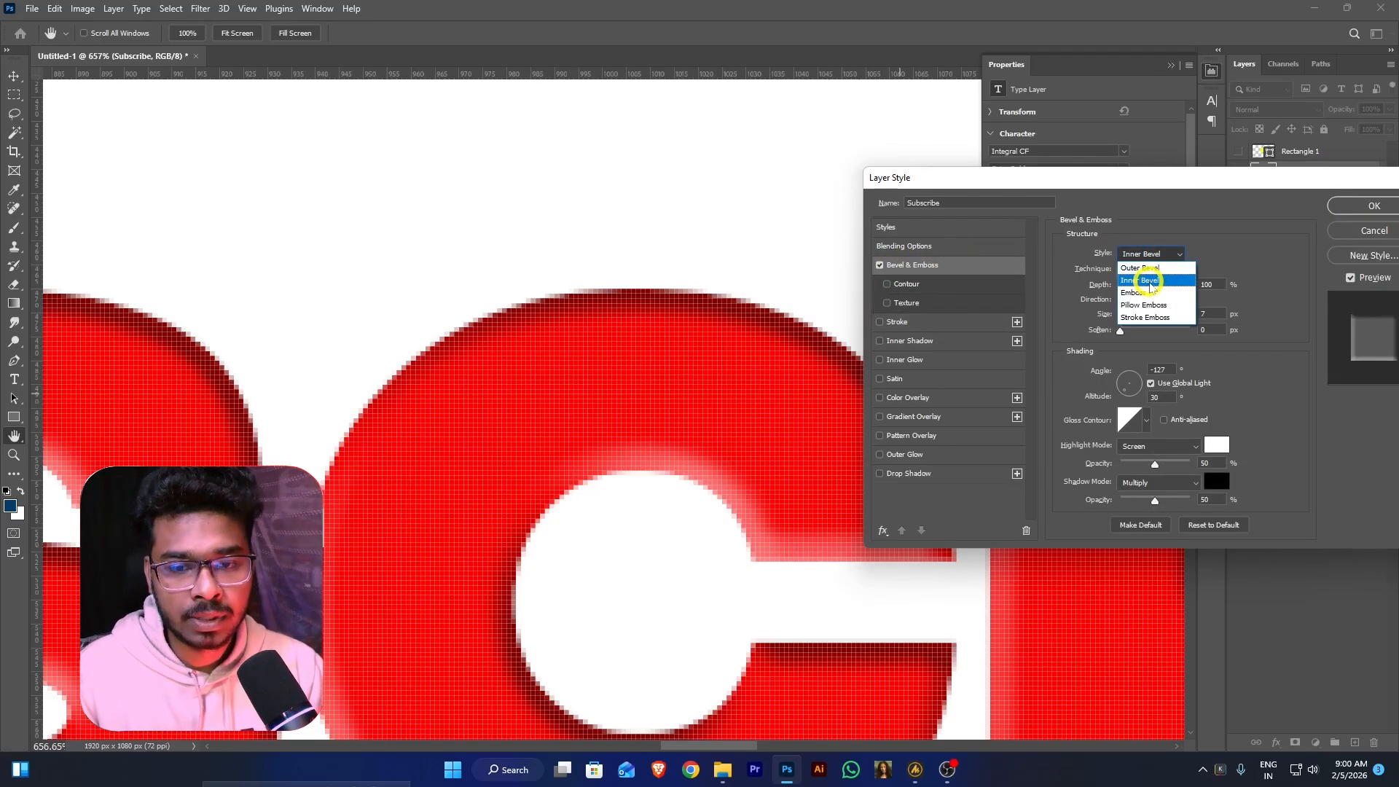
pyautogui.click(1149, 283)
pyautogui.click(1176, 253)
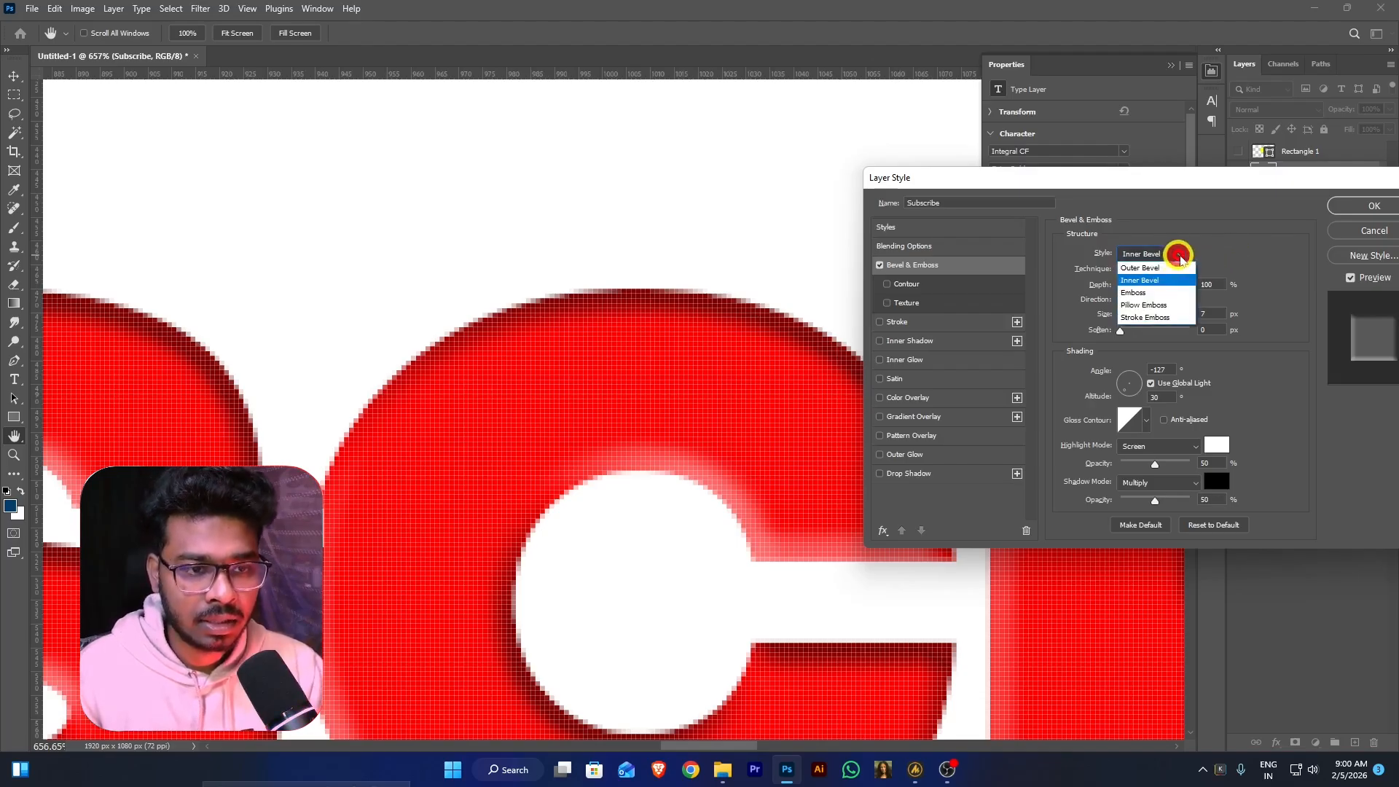
pyautogui.click(1162, 269)
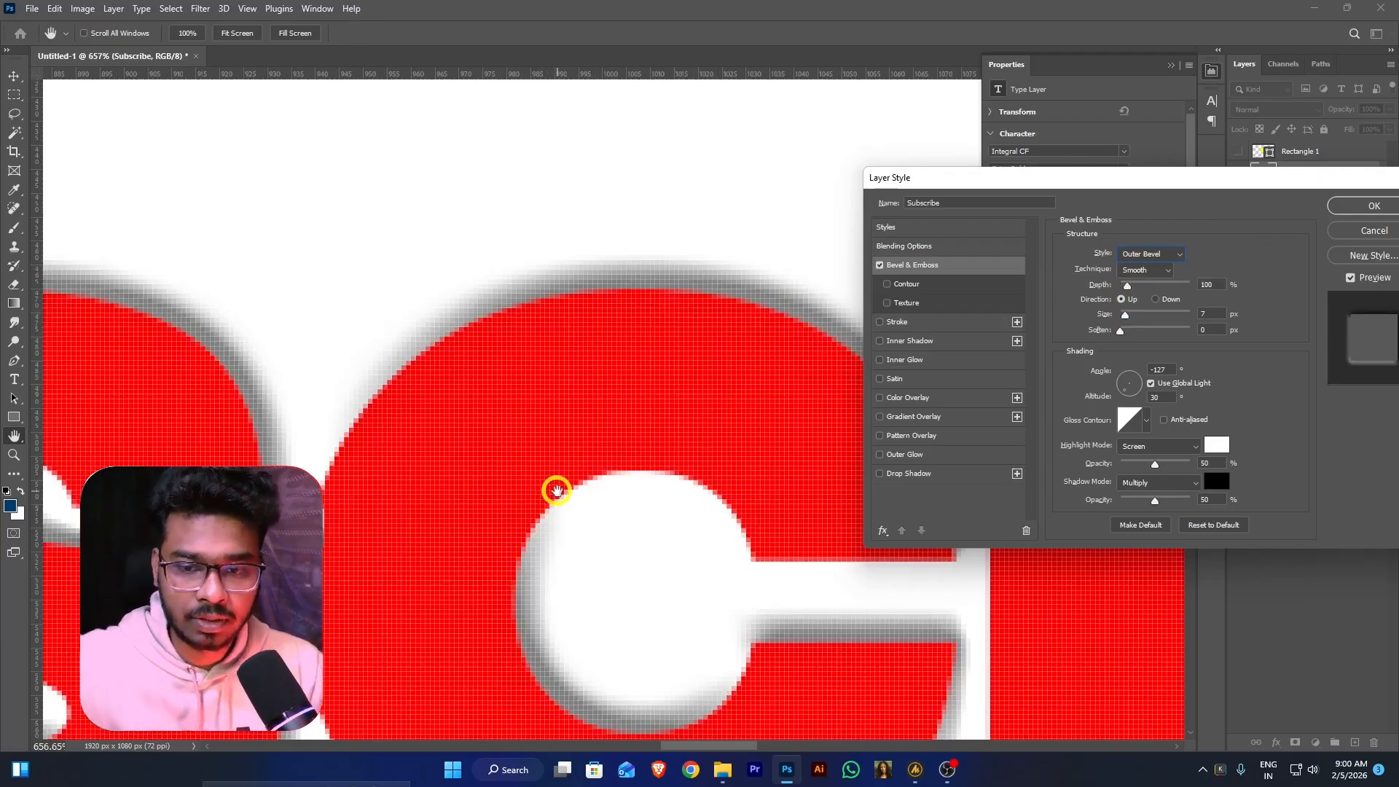
pyautogui.press('alt')
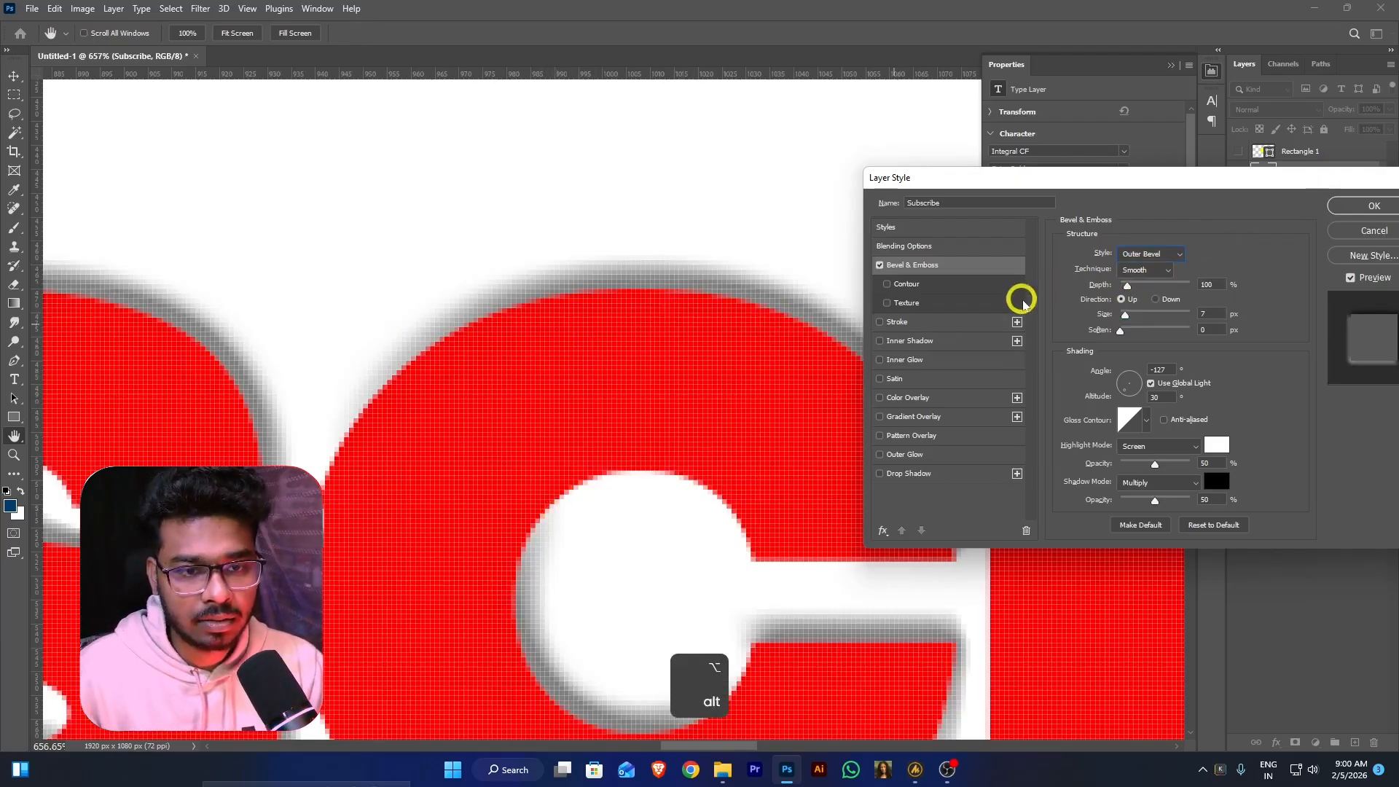
# Try the Inner Bevel, Emboss, Pillow Emboss and Stroke Emboss styles on the text in turn
pyautogui.click(1160, 254)
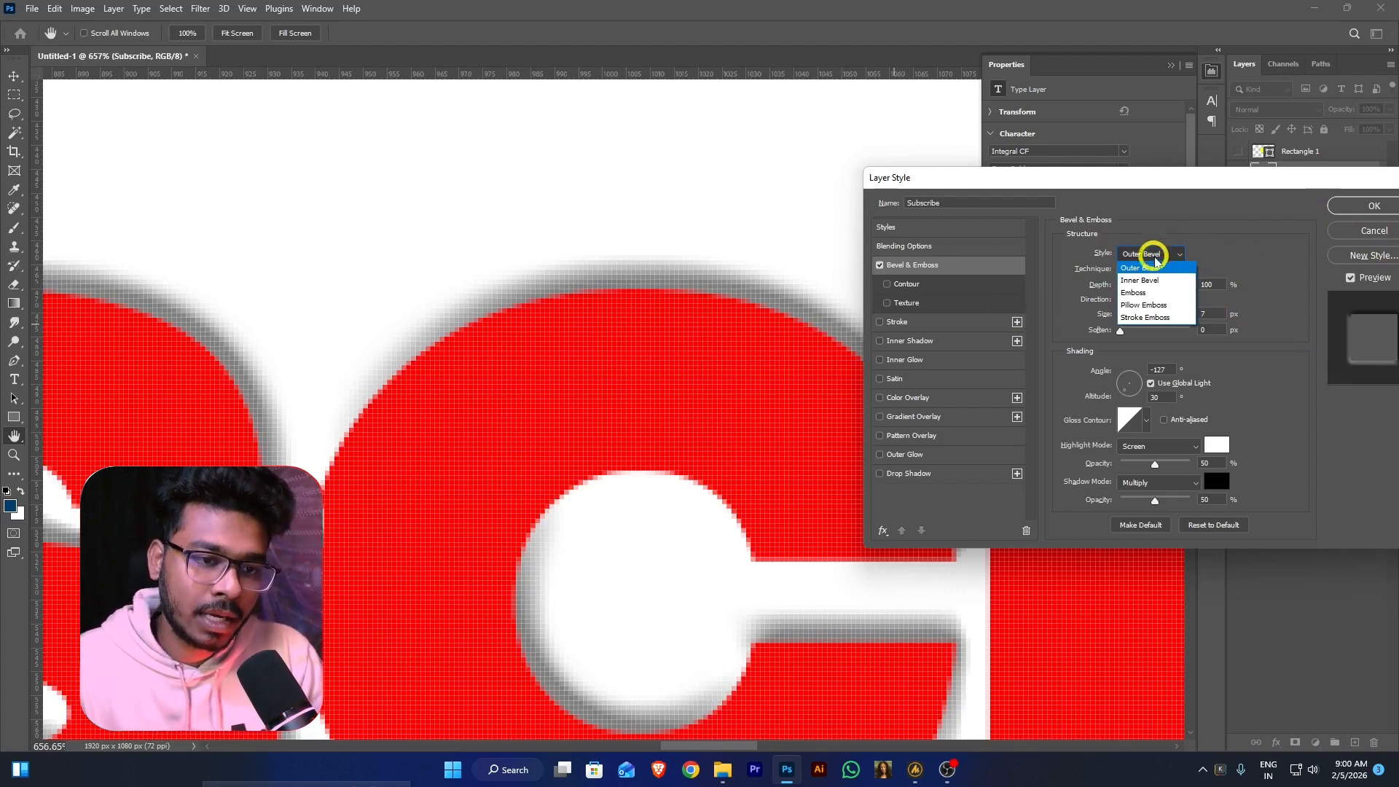
pyautogui.click(1156, 279)
pyautogui.click(1161, 252)
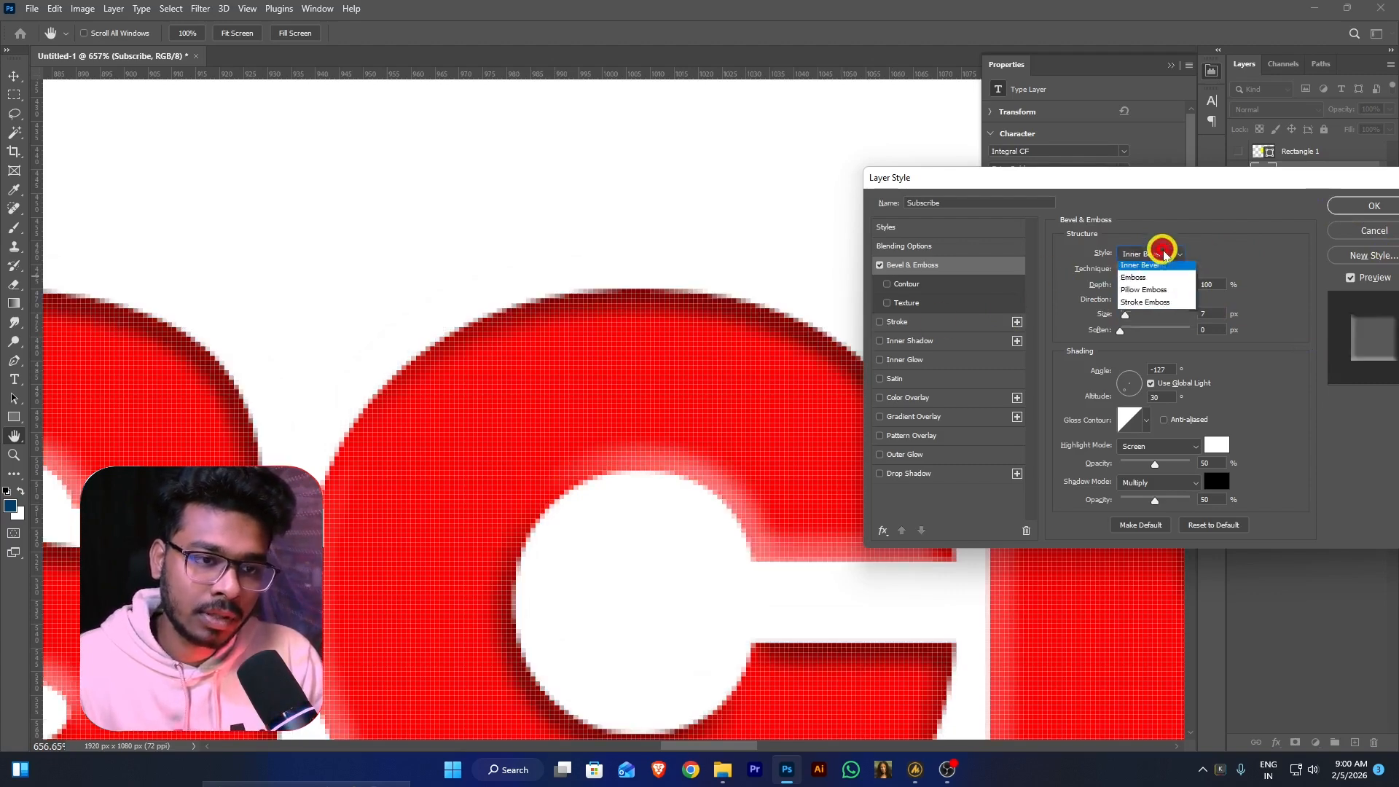
pyautogui.click(1141, 292)
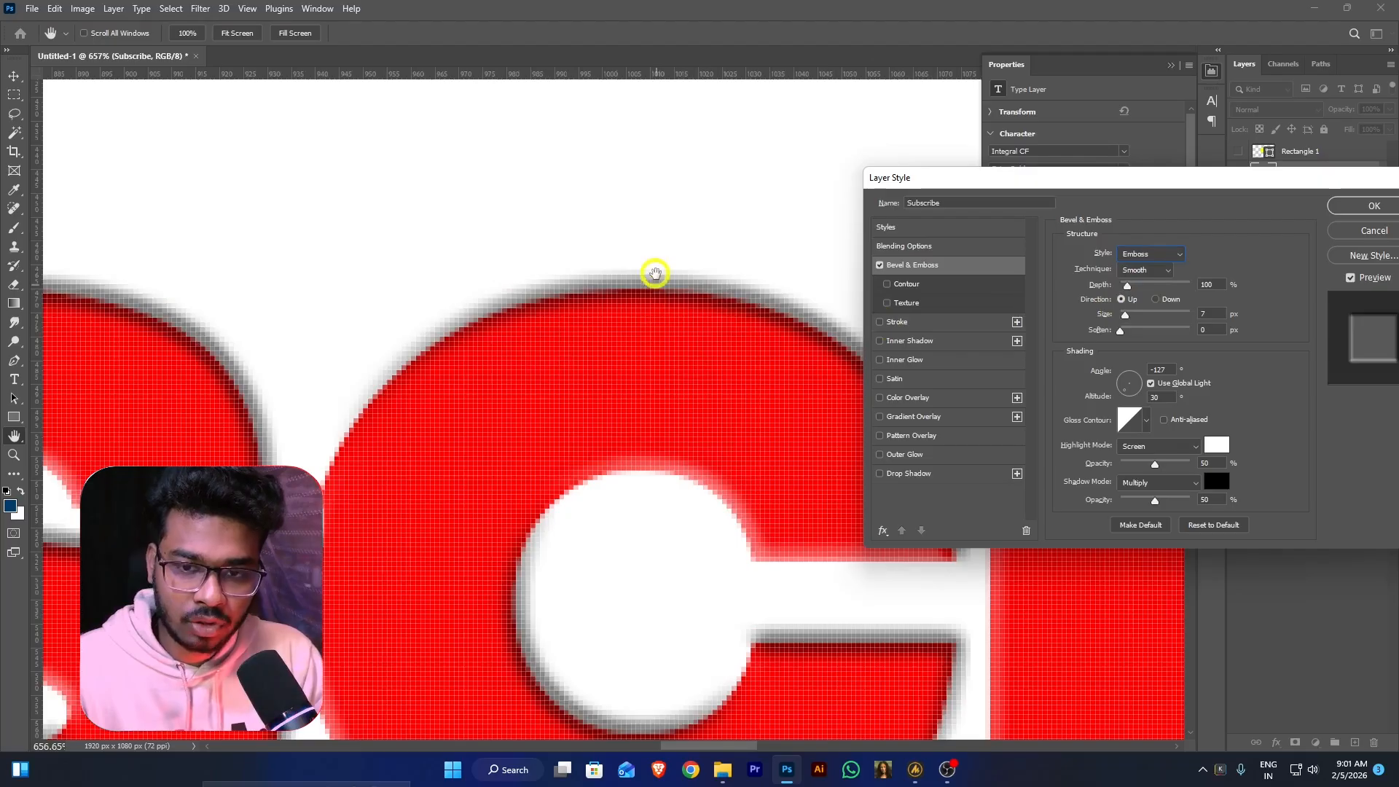
pyautogui.click(1141, 254)
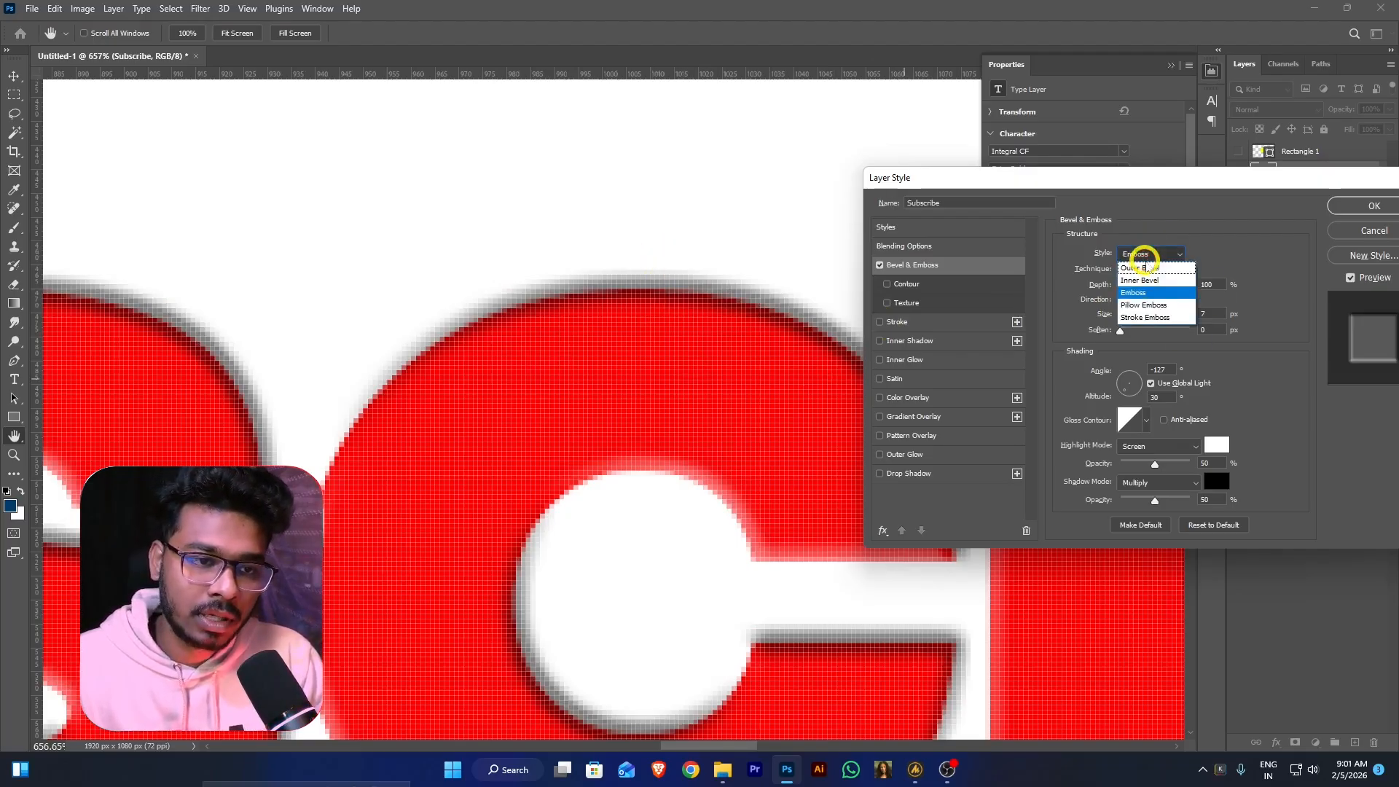
pyautogui.click(1141, 304)
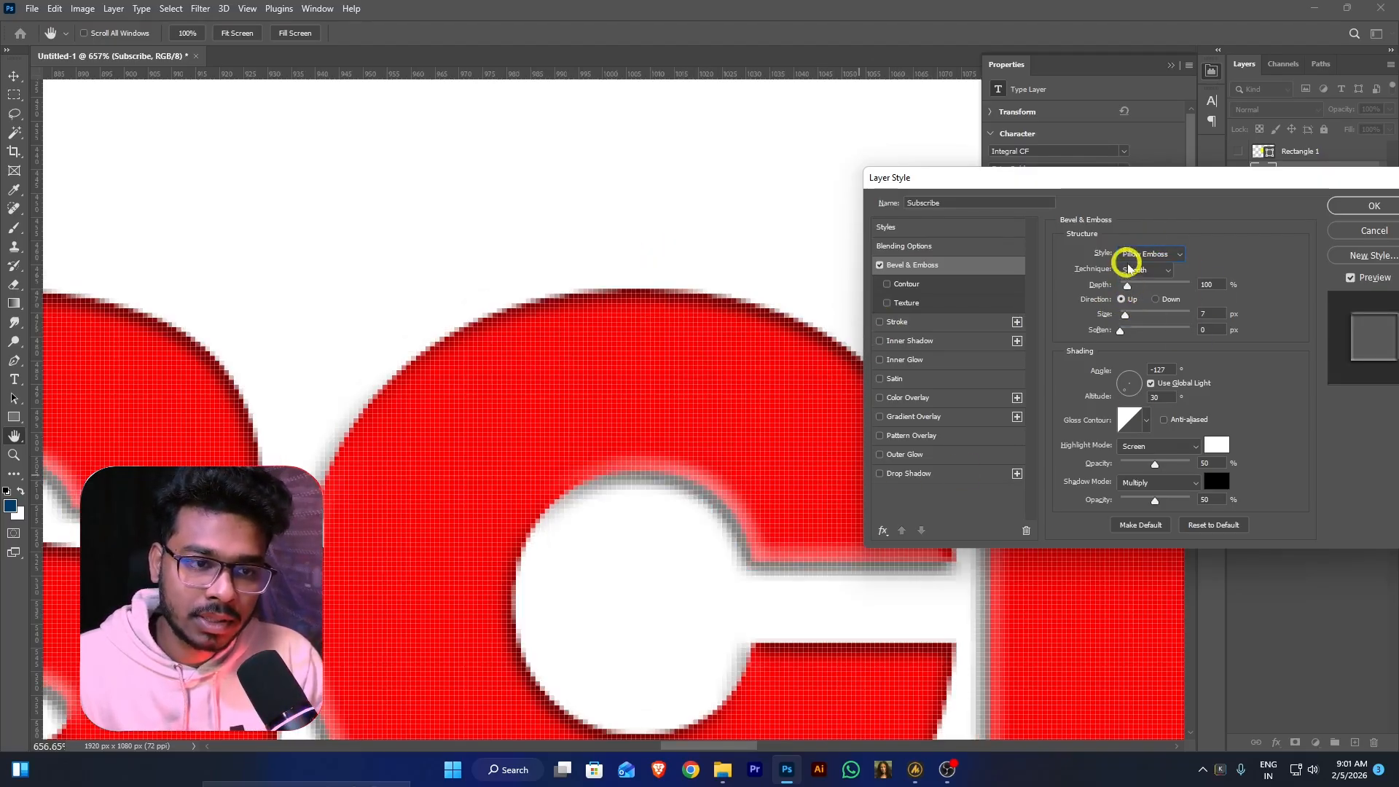
pyautogui.click(1148, 255)
pyautogui.click(1148, 317)
# Set the bevel style back to Inner Bevel
pyautogui.click(1165, 255)
pyautogui.click(1201, 251)
pyautogui.click(1161, 253)
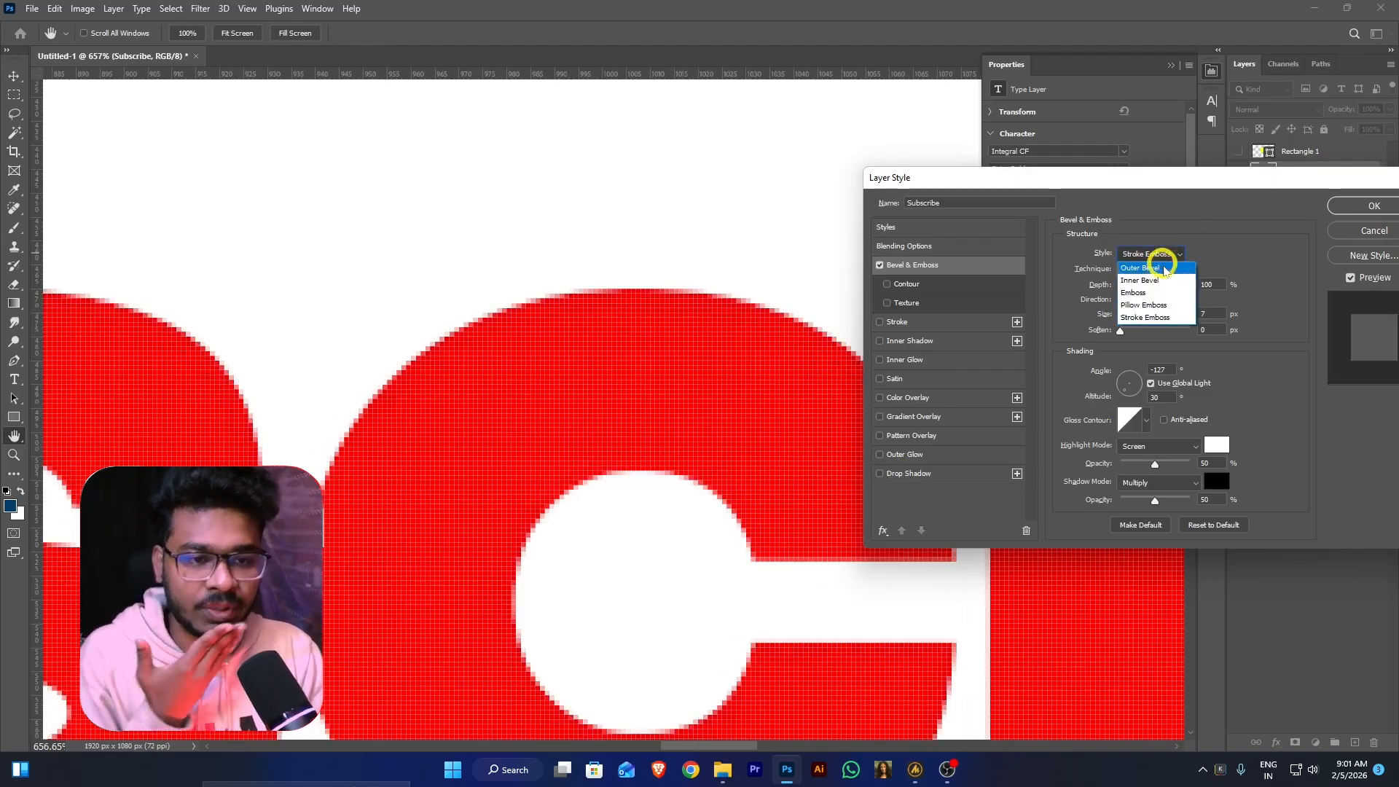
pyautogui.click(1148, 283)
pyautogui.press('alt')
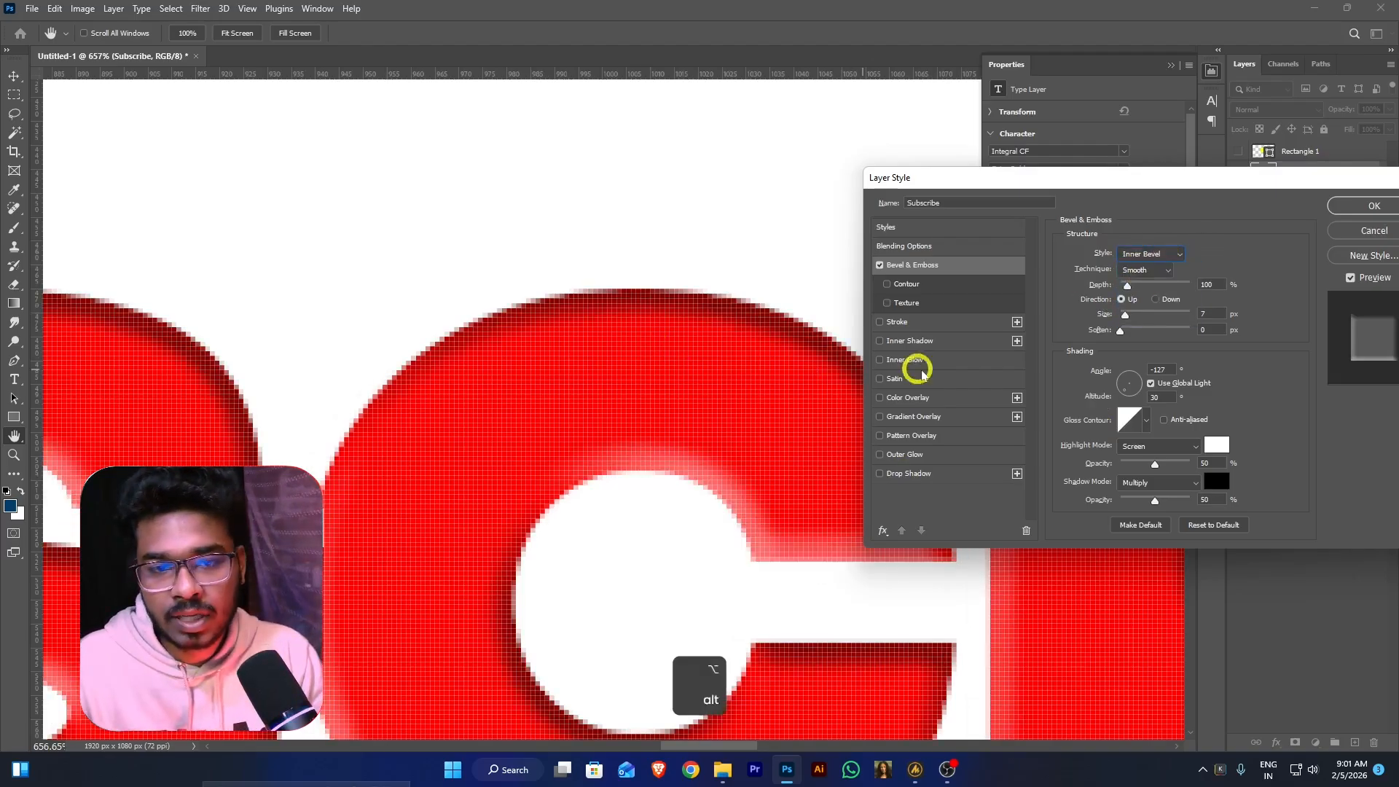
# Set the bevel depth to 230% and its size to 8 px, keeping Soften at 0 px
pyautogui.moveTo(1127, 284)
pyautogui.mouseDown()
pyautogui.moveTo(1181, 288)
pyautogui.moveTo(1119, 297)
pyautogui.moveTo(1224, 284)
pyautogui.moveTo(1098, 292)
pyautogui.moveTo(1177, 285)
pyautogui.moveTo(1118, 287)
pyautogui.moveTo(1152, 313)
pyautogui.moveTo(1120, 316)
pyautogui.mouseUp()
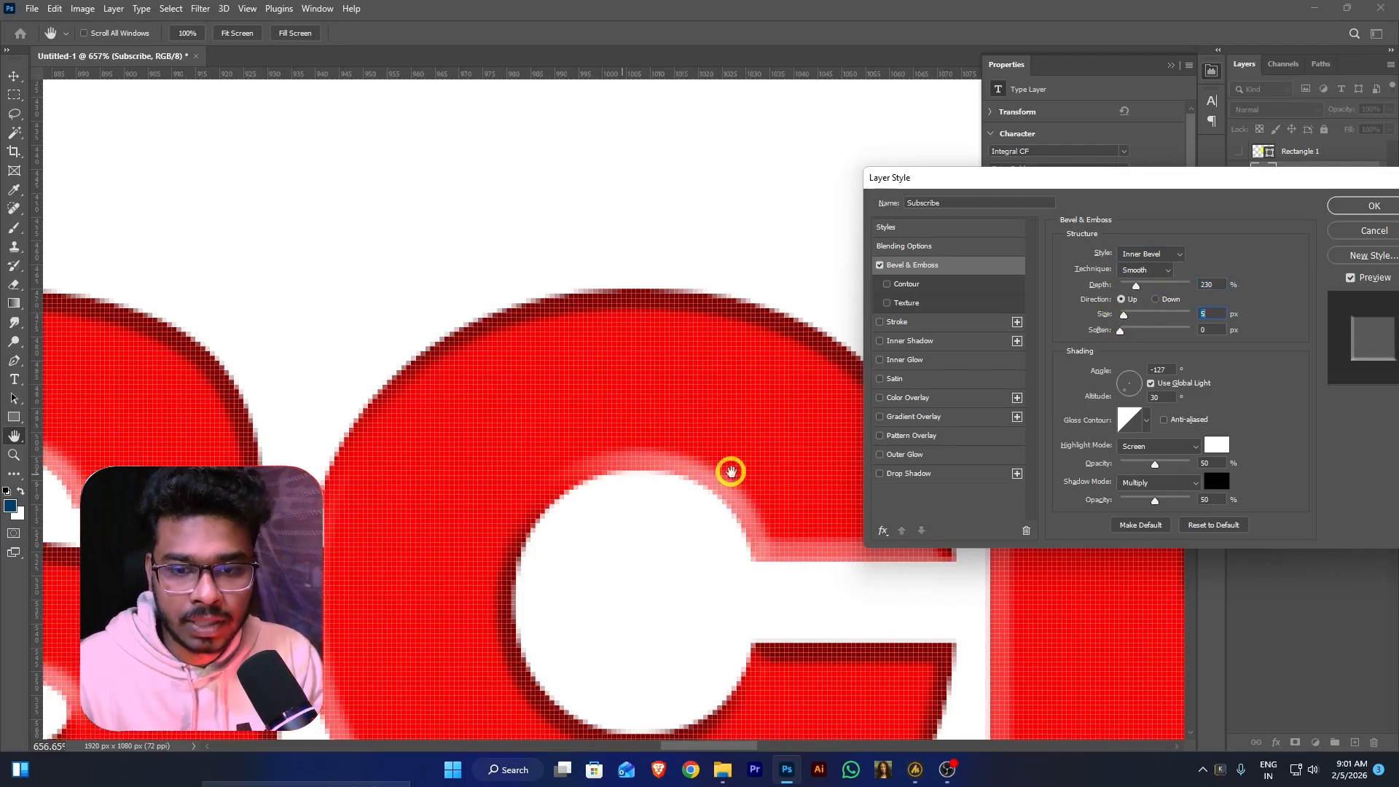
pyautogui.moveTo(1121, 315); pyautogui.dragTo(1126, 314)
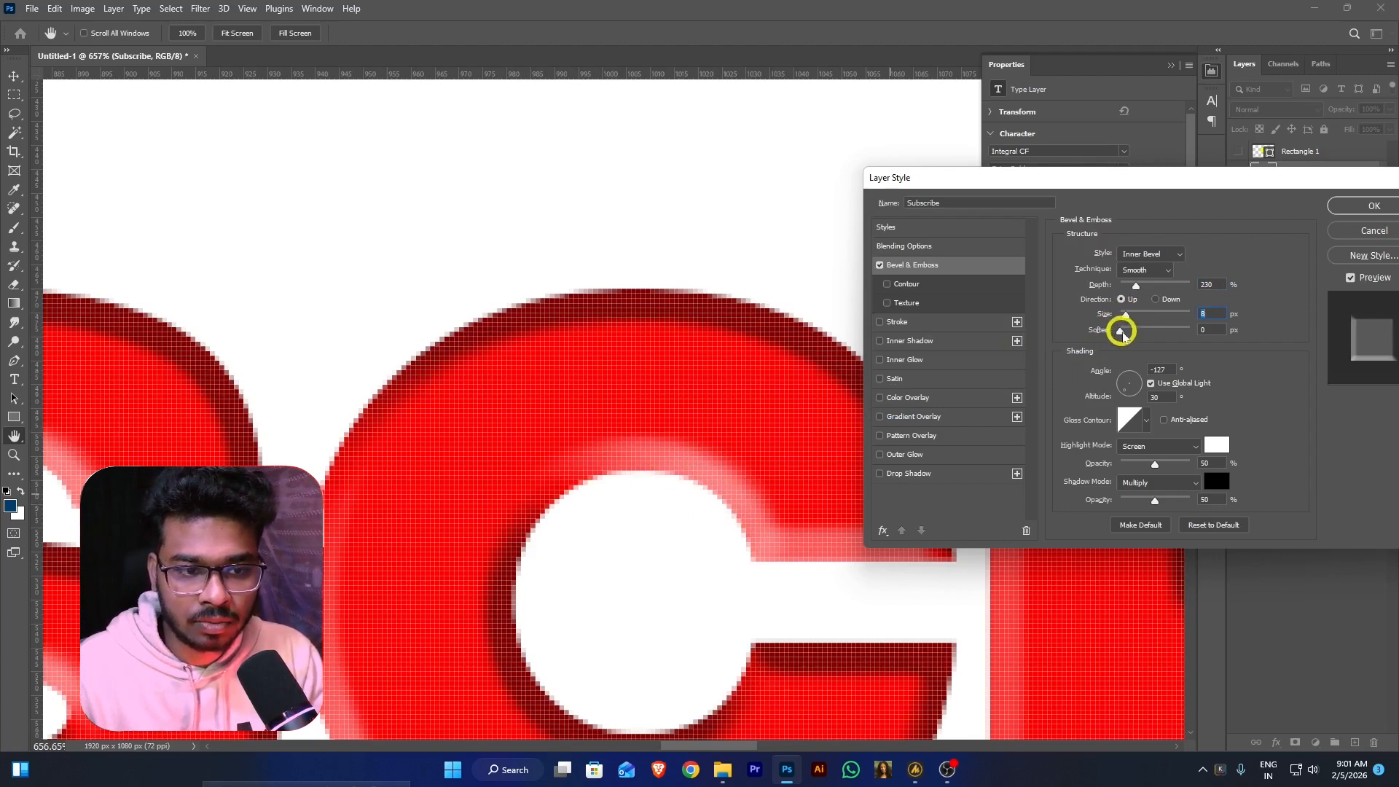
pyautogui.moveTo(1120, 332); pyautogui.dragTo(1053, 337)
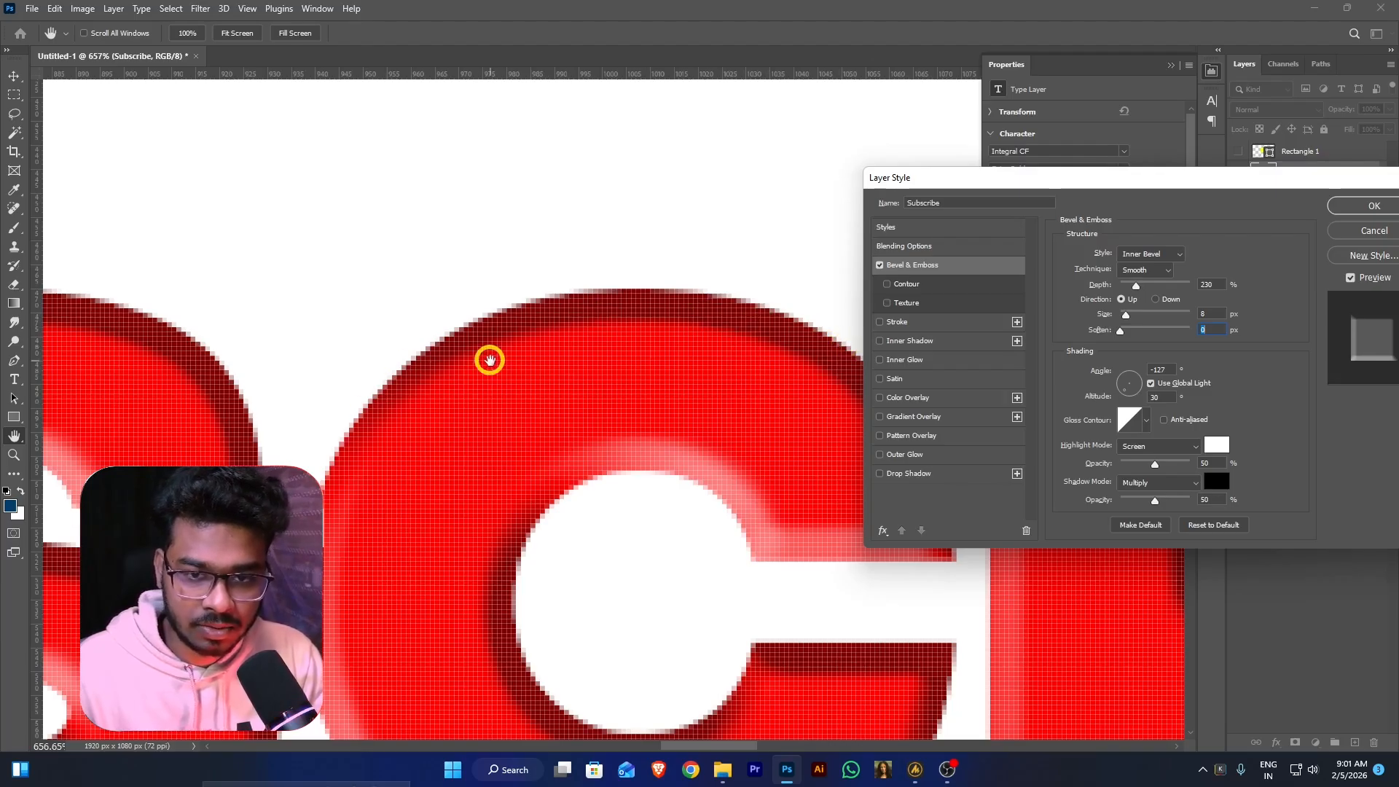
# Try the Down bevel direction, then return the direction to Up and Soften to 0 px
pyautogui.click(1154, 299)
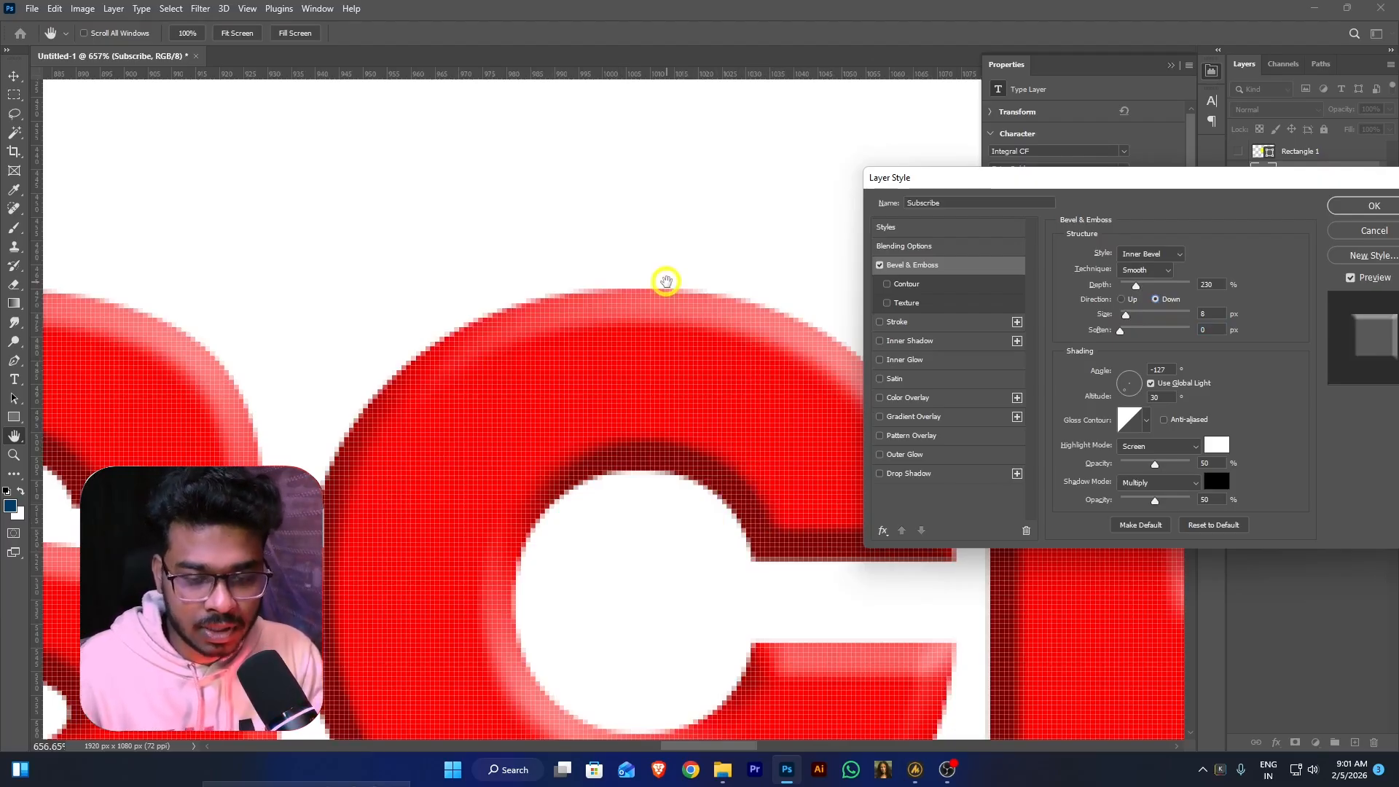
pyautogui.click(1121, 299)
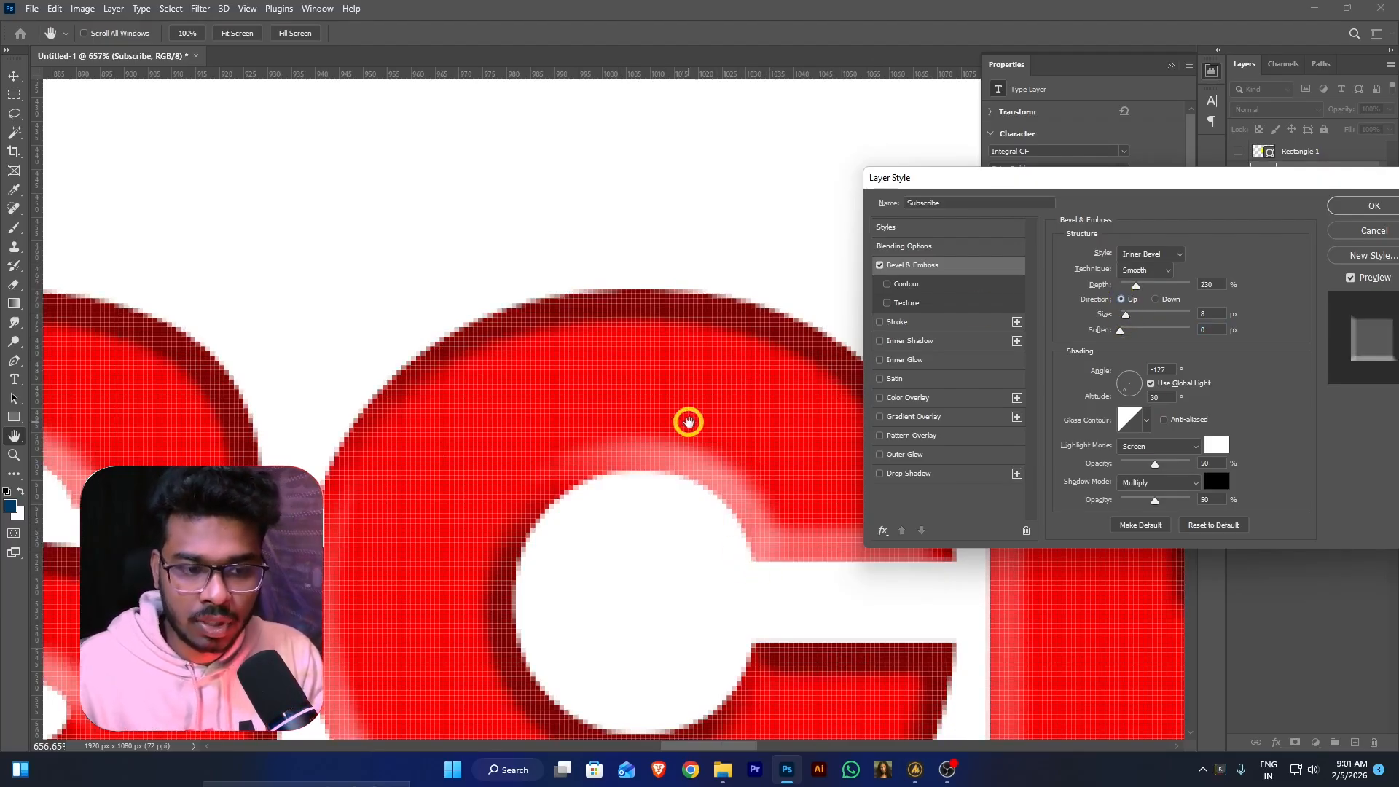
pyautogui.press('alt')
pyautogui.moveTo(1122, 330); pyautogui.dragTo(1093, 364)
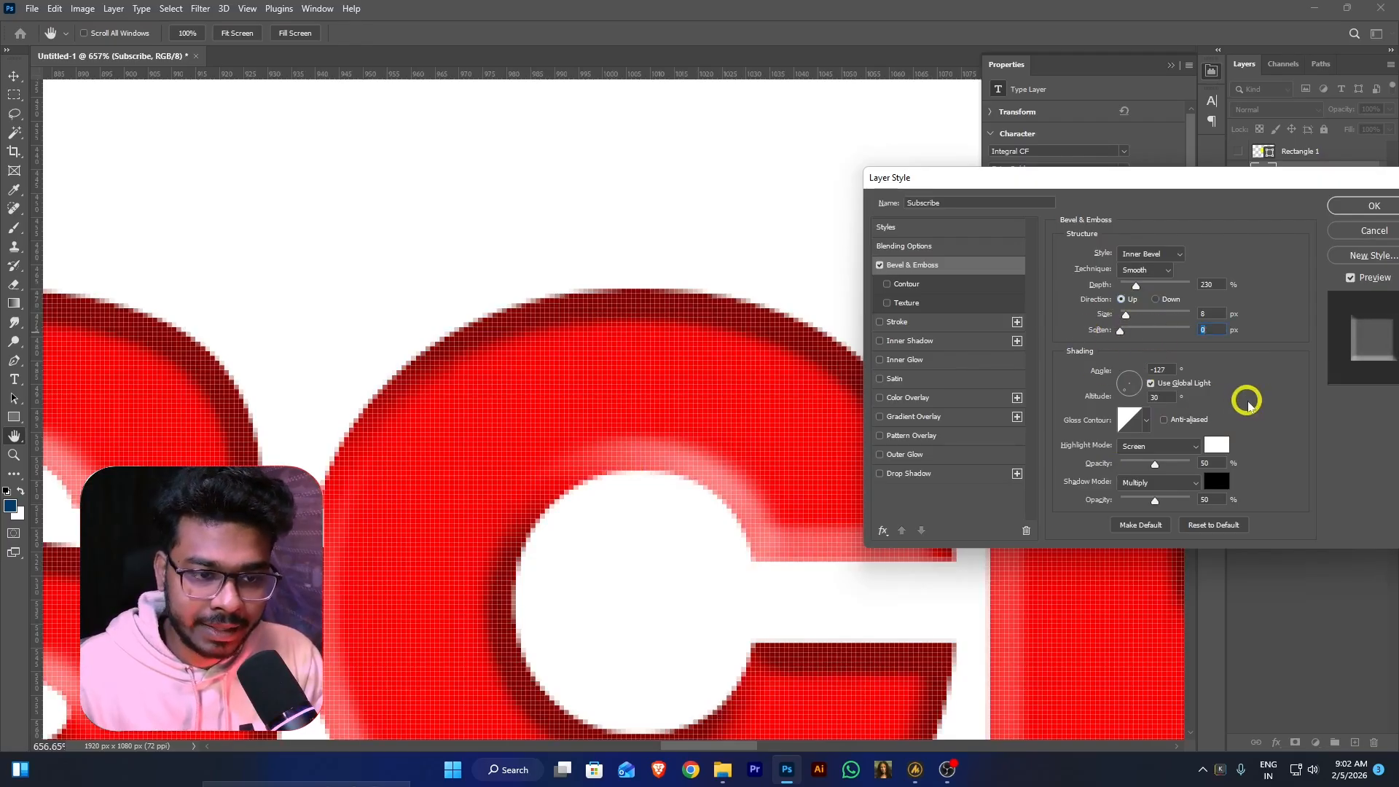
# Set the bevel shading to a -22° angle and 58° altitude, with highlight opacity 98% and shadow opacity 41%
pyautogui.moveTo(1126, 392)
pyautogui.mouseDown()
pyautogui.moveTo(1119, 373)
pyautogui.moveTo(1135, 390)
pyautogui.mouseUp()
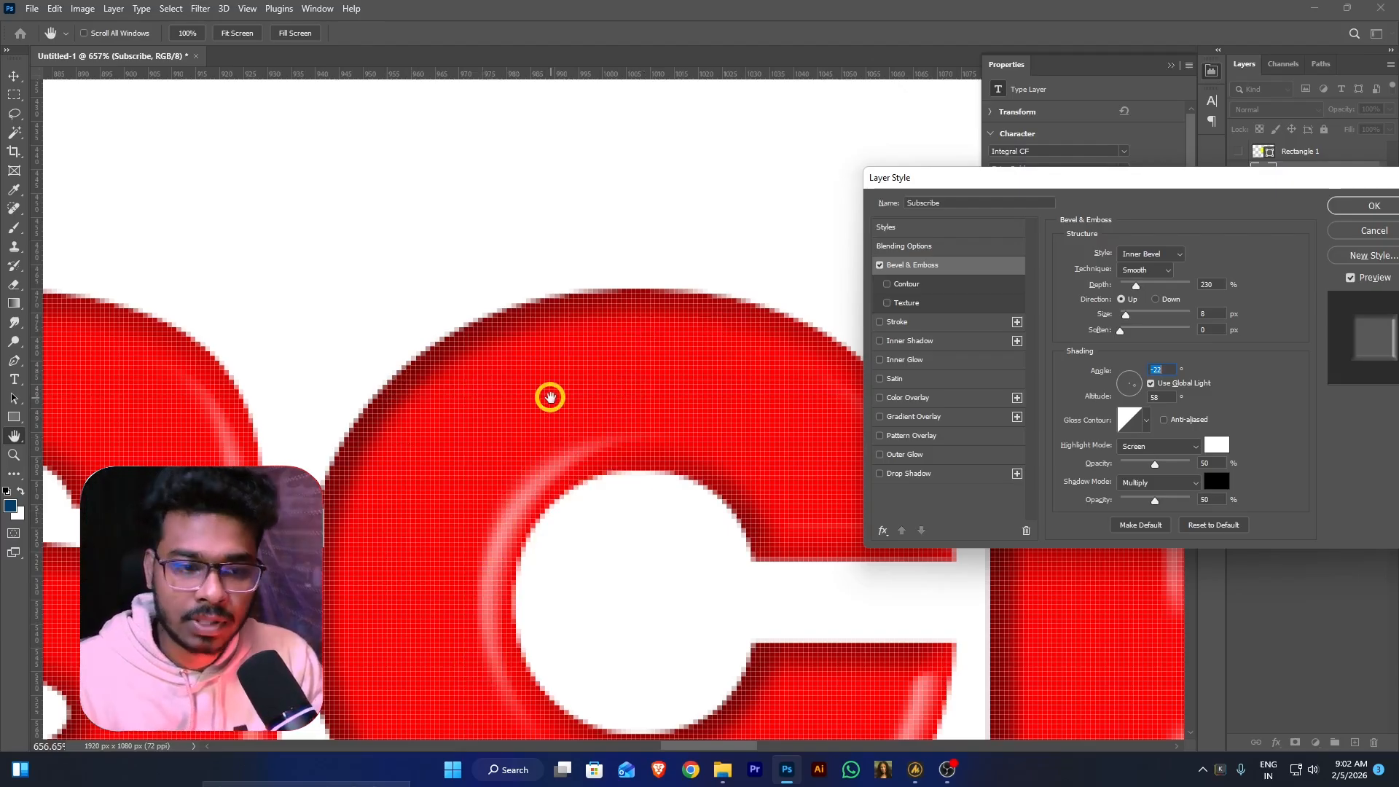
pyautogui.click(1176, 447)
pyautogui.click(1286, 435)
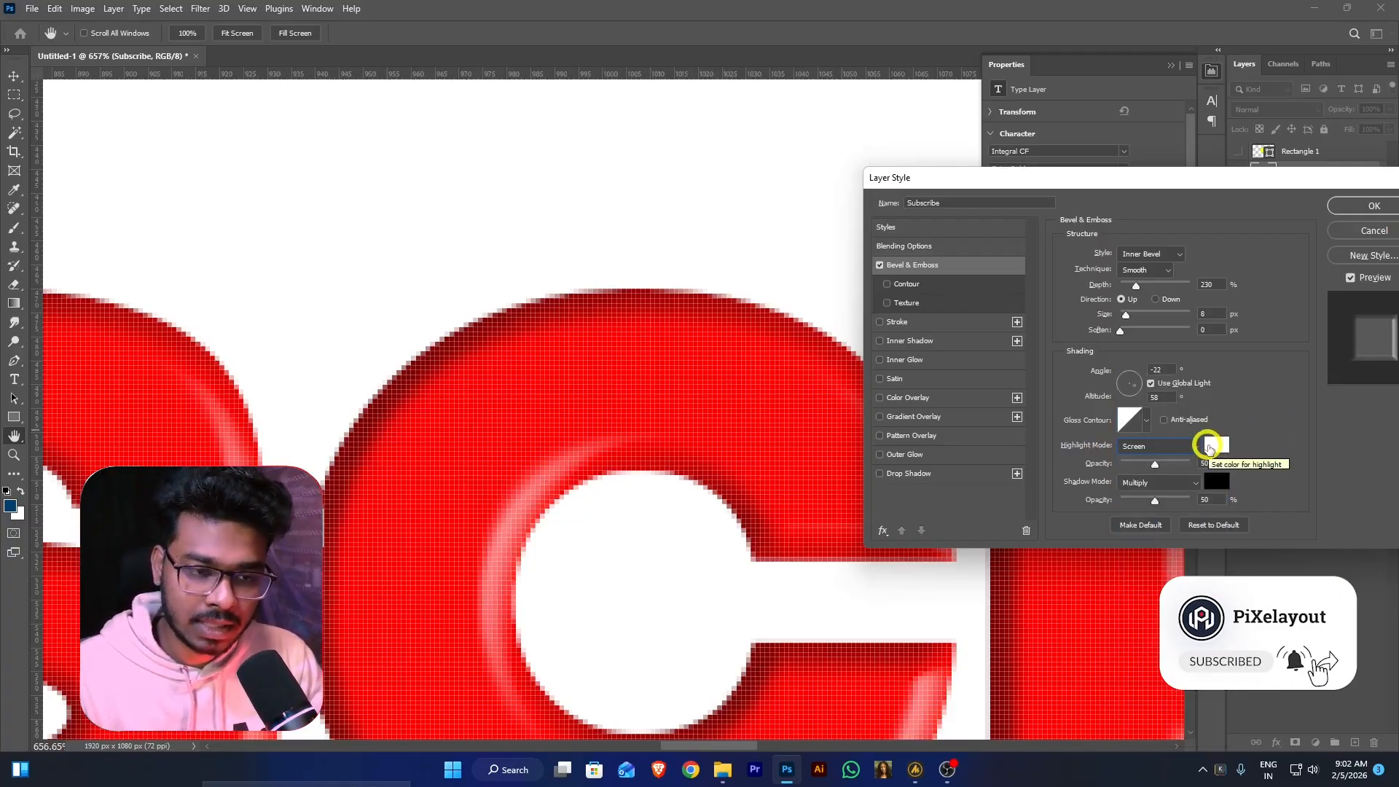
pyautogui.moveTo(1157, 464); pyautogui.dragTo(1149, 500)
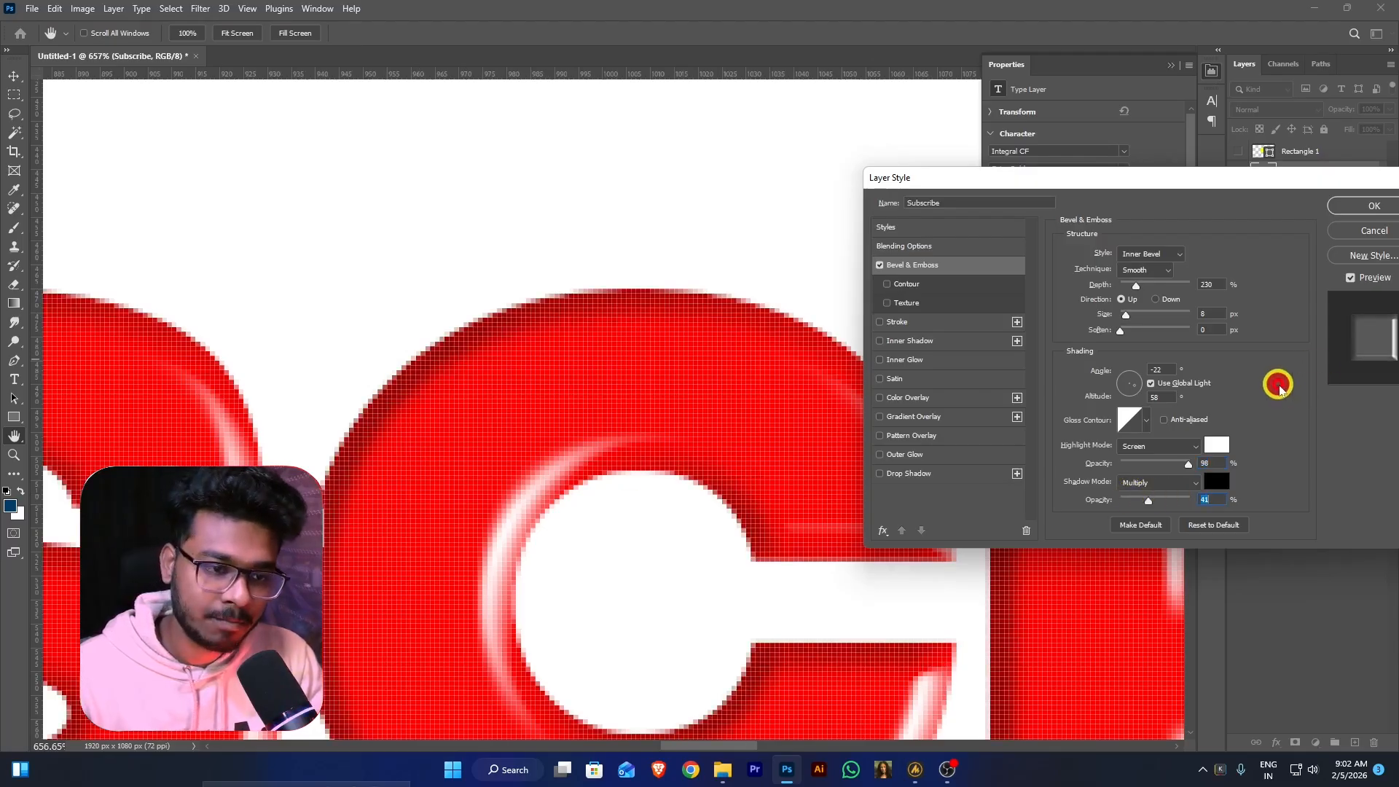
# Try a custom contour curve on the bevel, then cancel it and disable Contour
pyautogui.click(888, 283)
pyautogui.click(940, 284)
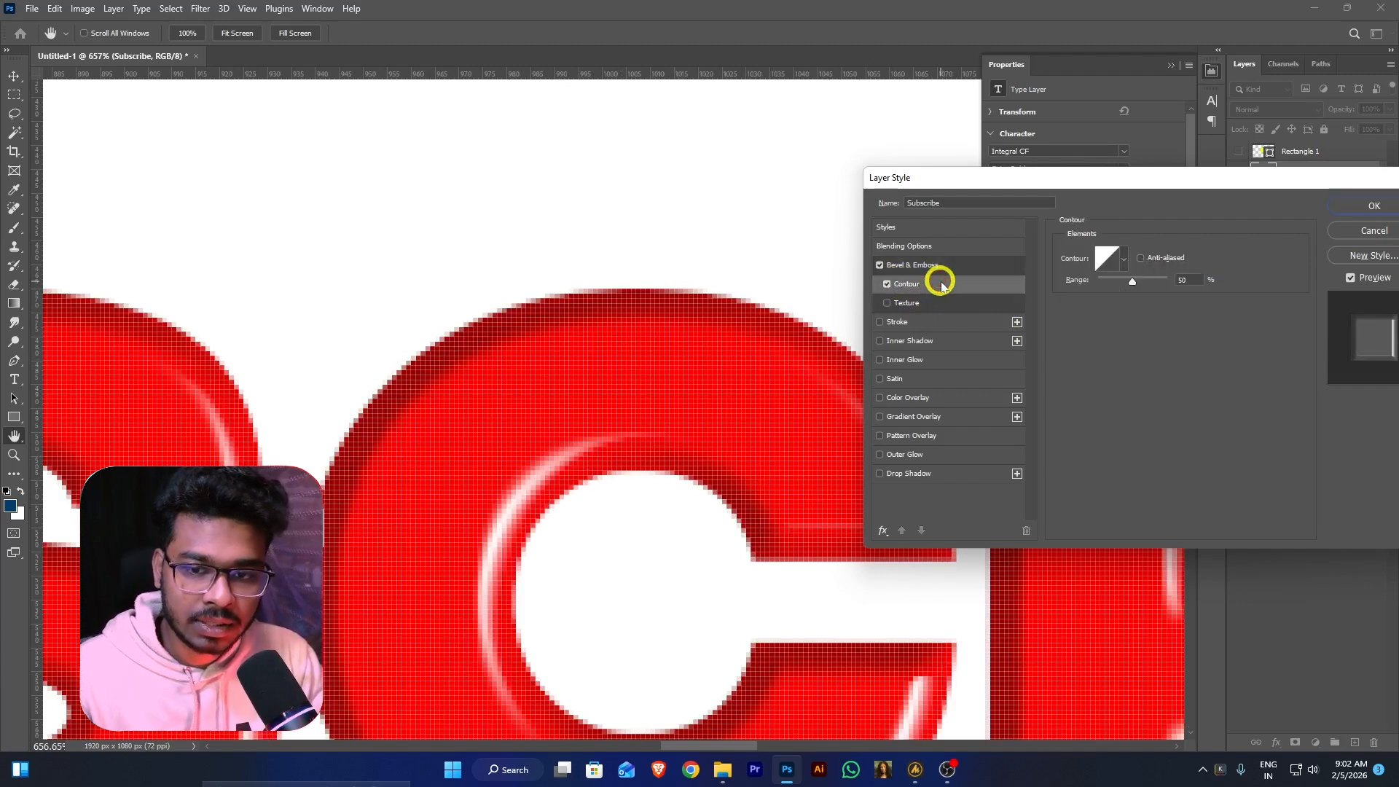
pyautogui.click(1111, 262)
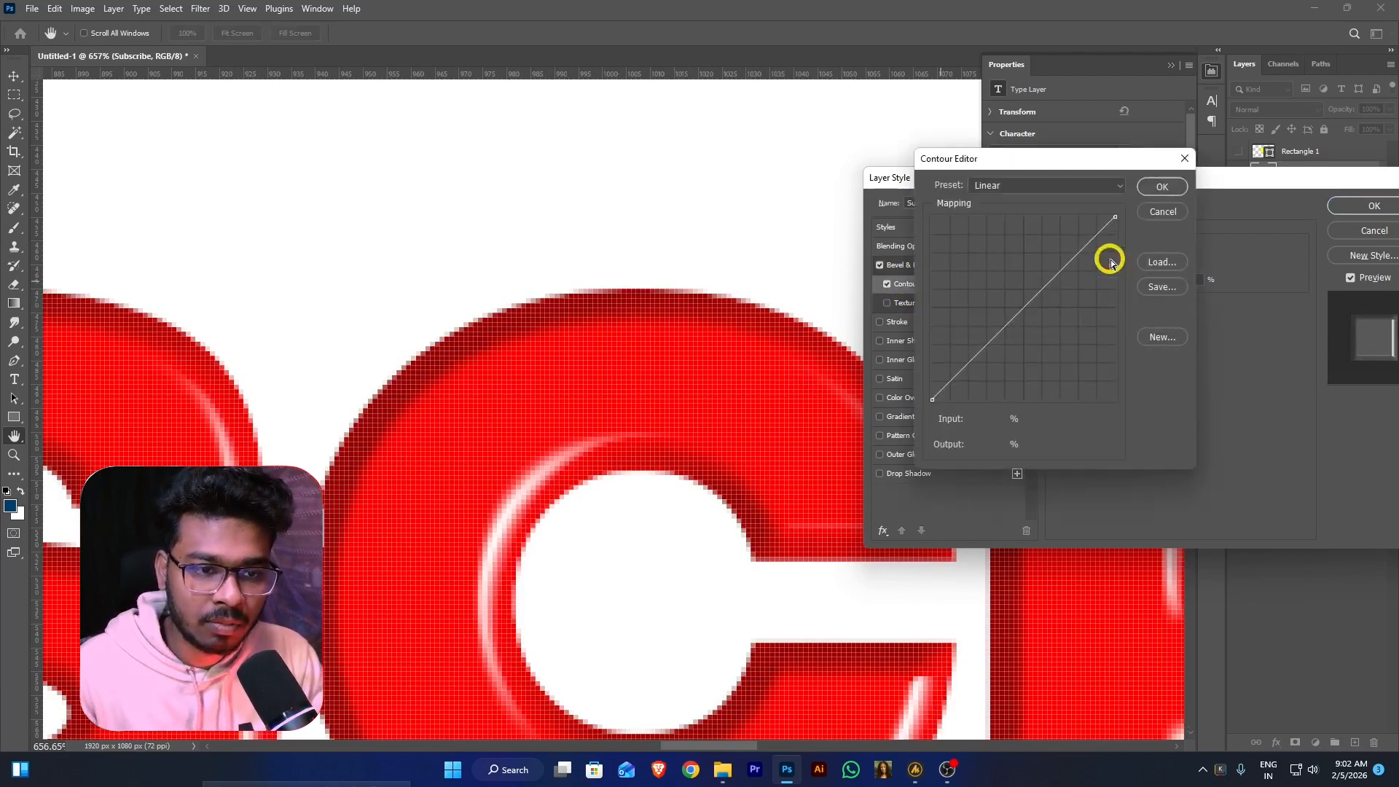
pyautogui.click(1019, 297)
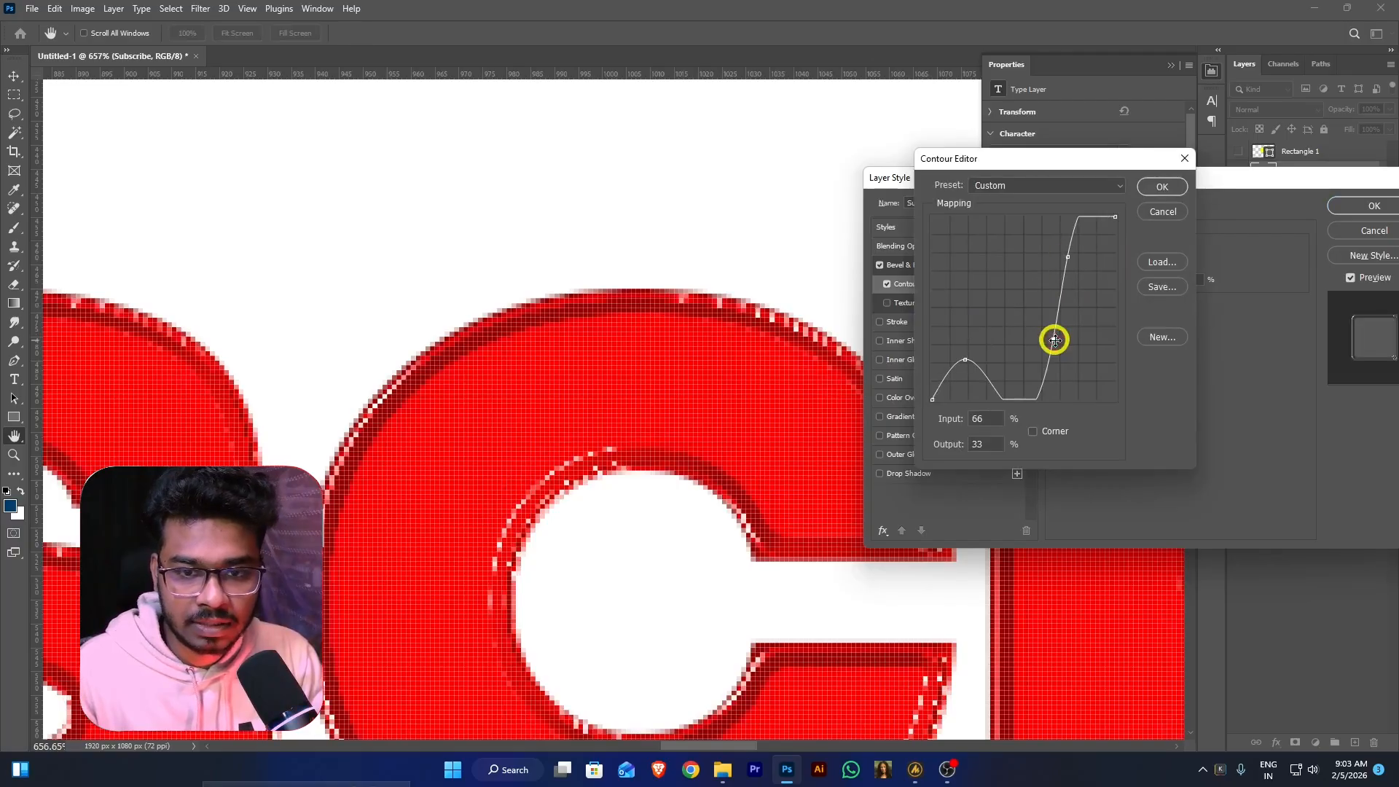
pyautogui.moveTo(1054, 340); pyautogui.dragTo(1036, 314)
pyautogui.click(937, 357)
pyautogui.click(1163, 211)
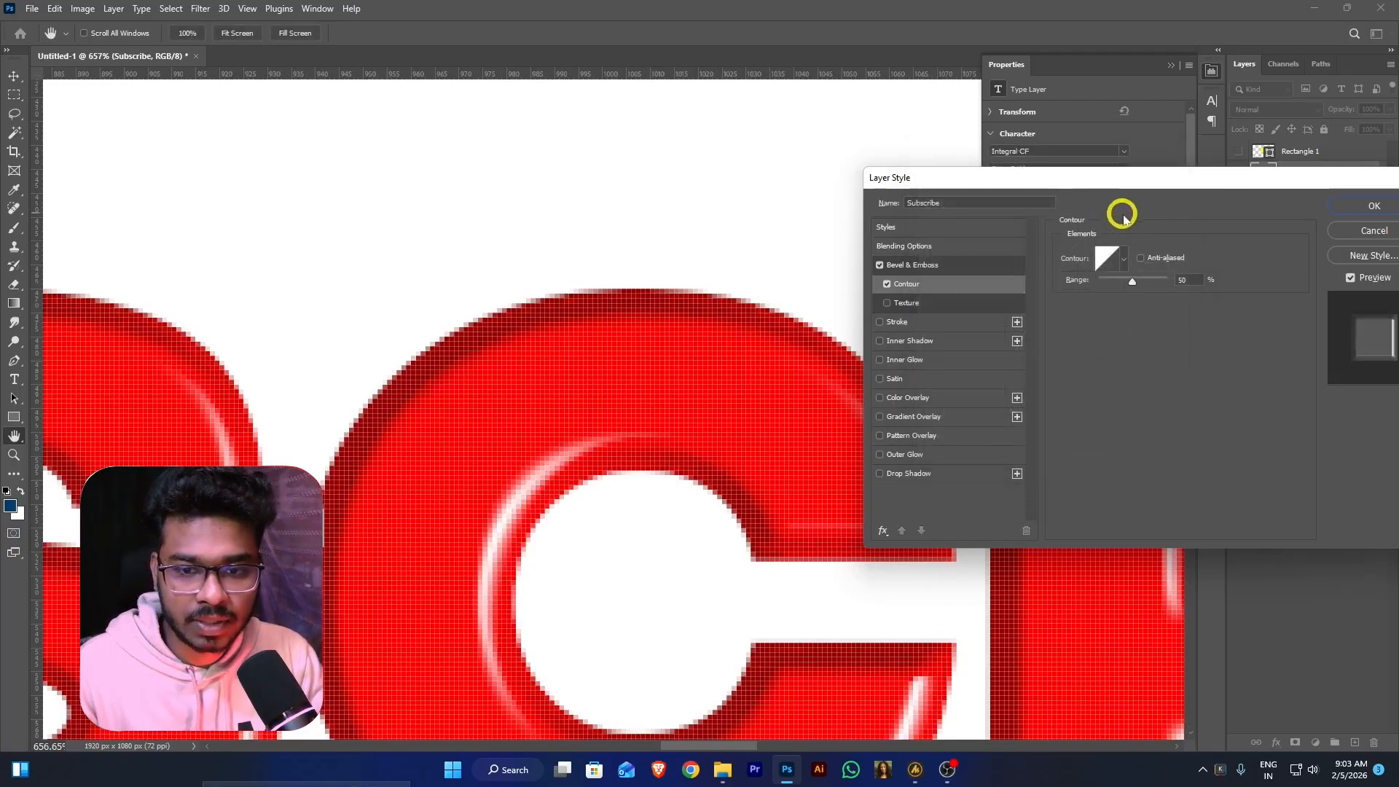
pyautogui.click(886, 283)
# Enable Texture for the bevel and open its settings
pyautogui.click(887, 302)
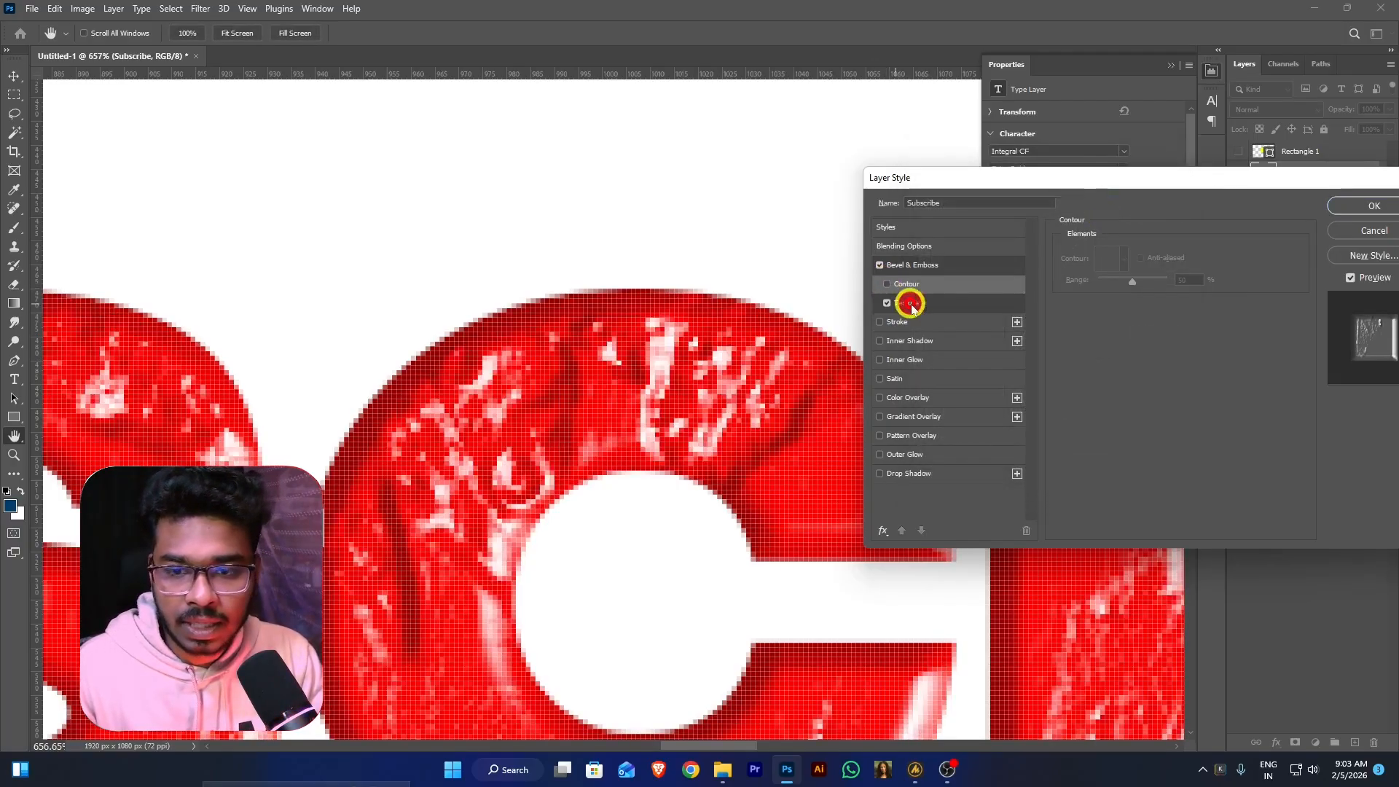
pyautogui.click(925, 303)
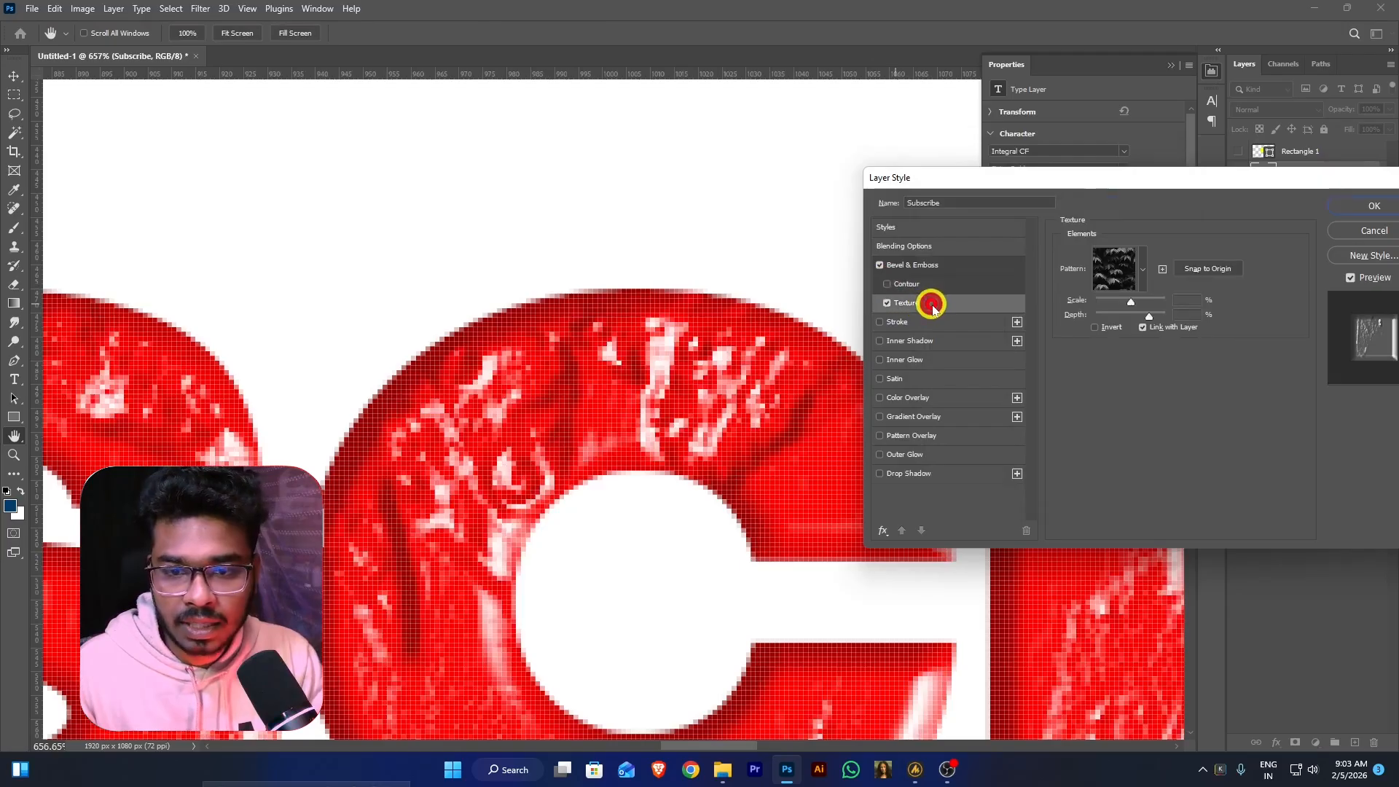
# Try a recently used texture pattern on the bevel with scale 9% and depth -22%
pyautogui.click(1142, 272)
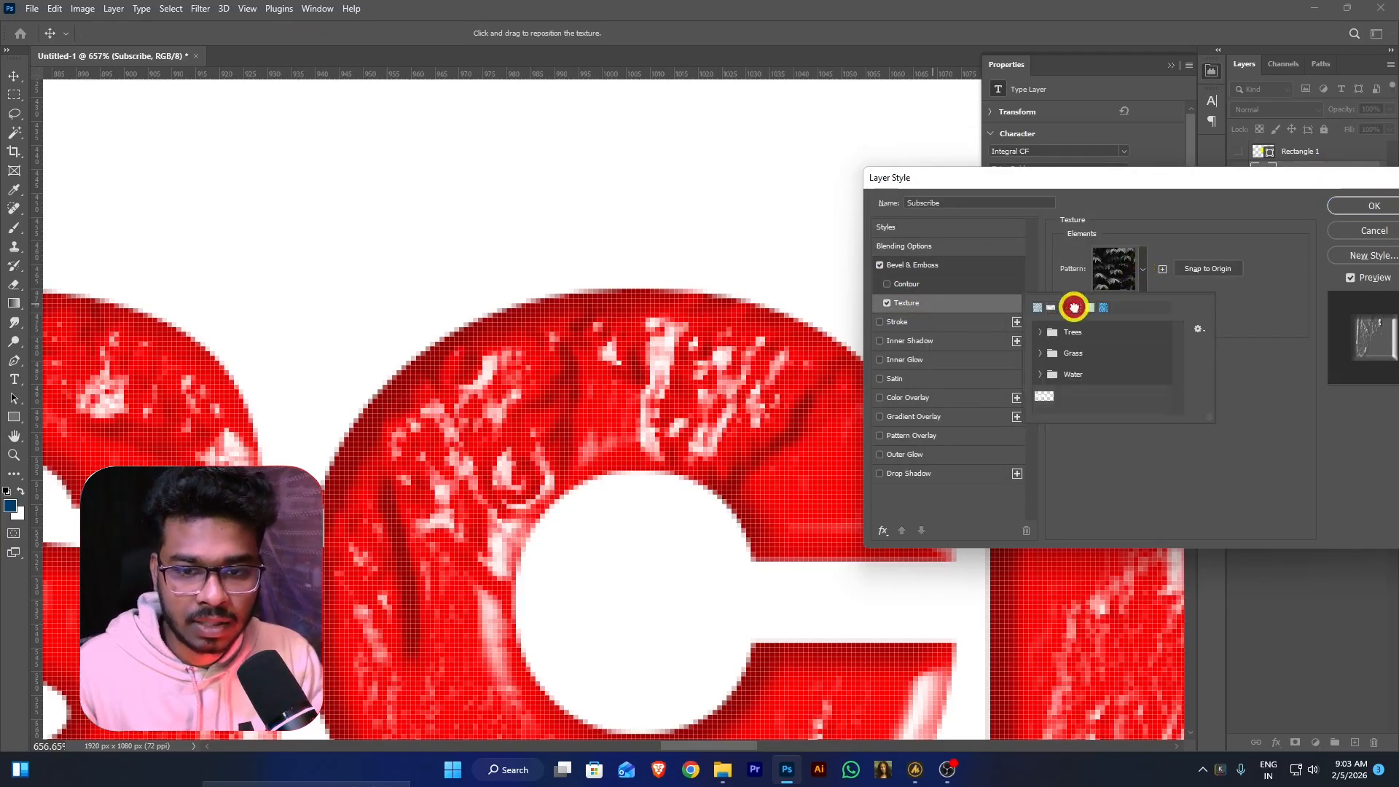
pyautogui.click(1101, 308)
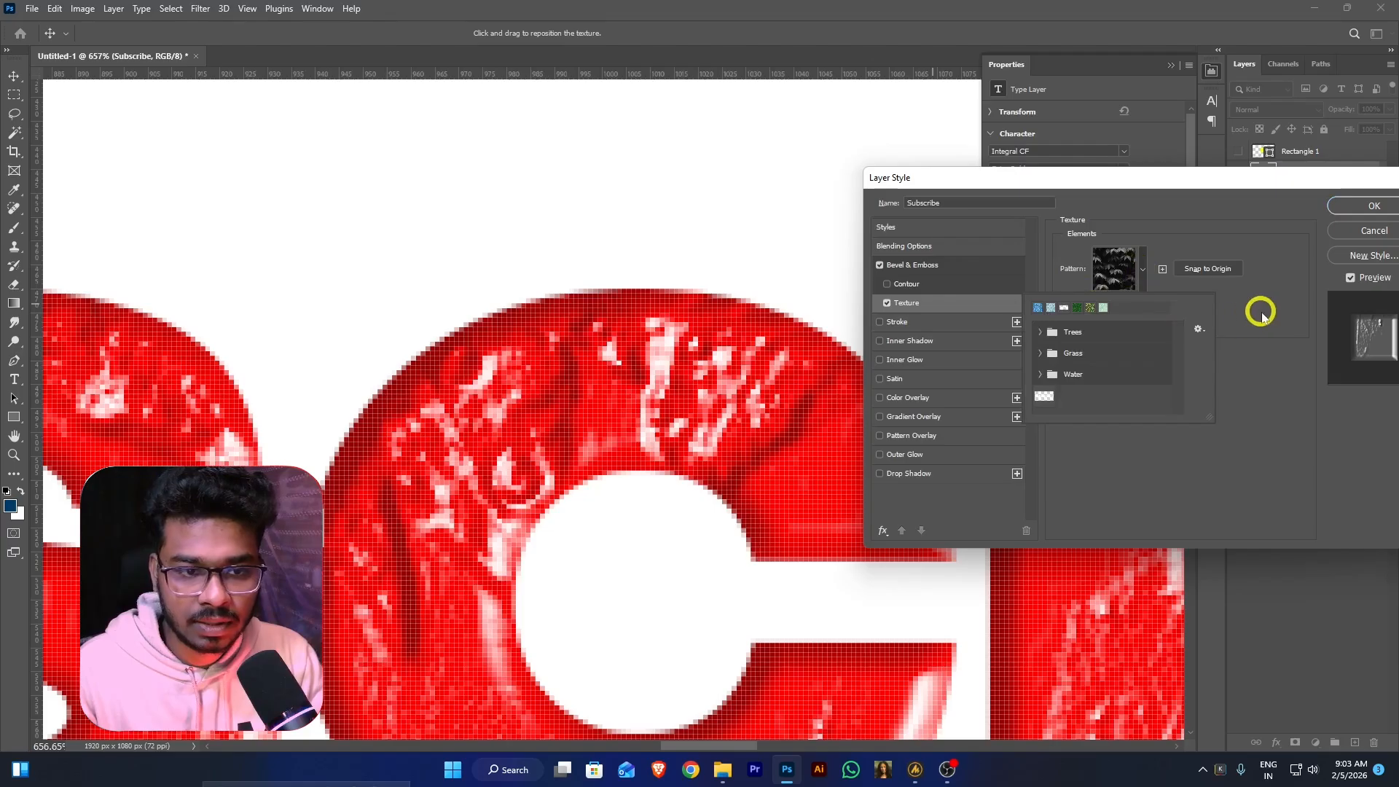
pyautogui.click(1140, 284)
pyautogui.moveTo(1131, 303)
pyautogui.mouseDown()
pyautogui.moveTo(1099, 303)
pyautogui.moveTo(1137, 314)
pyautogui.moveTo(1122, 317)
pyautogui.mouseUp()
# Choose a Water pattern for the bevel texture, set scale to 19% and depth to +6%, and apply the layer style
pyautogui.click(1129, 289)
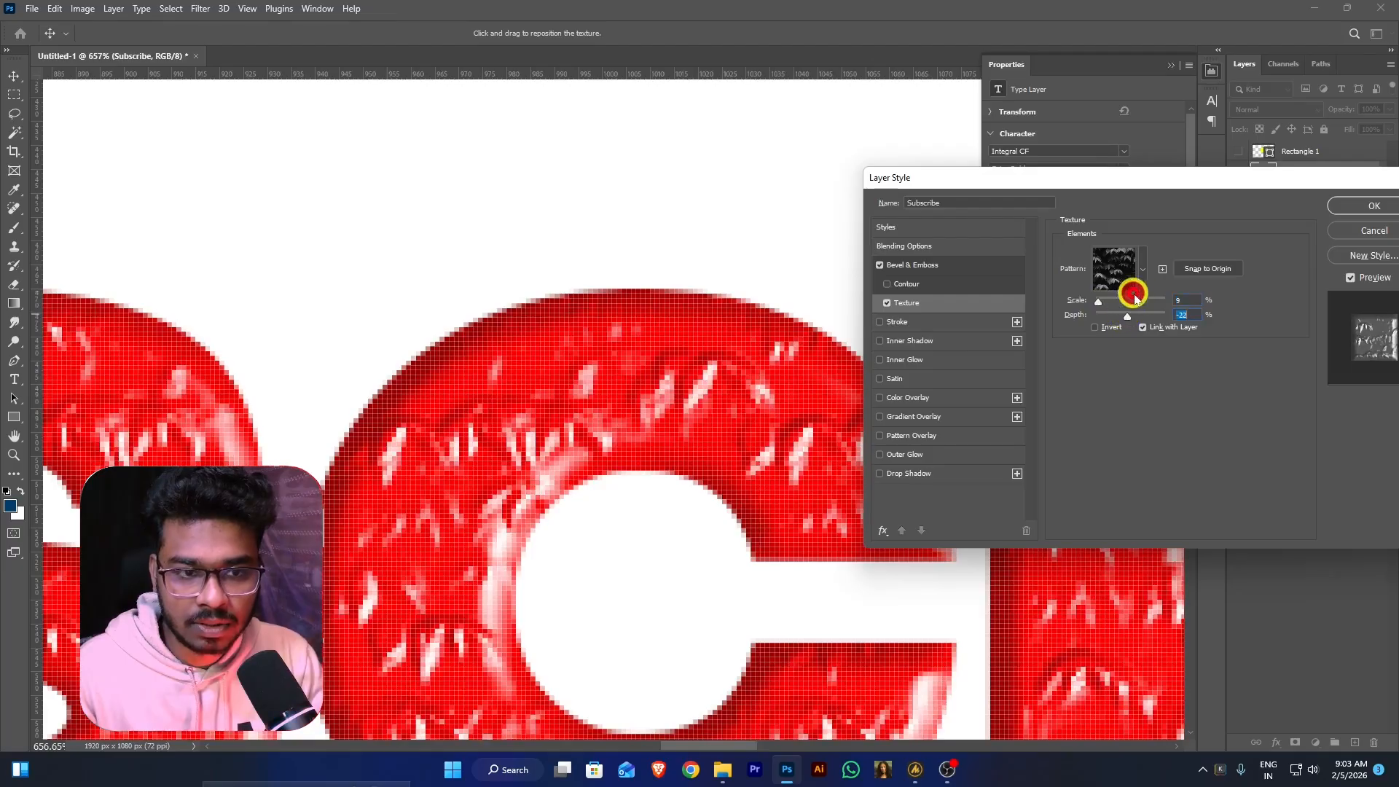
pyautogui.click(1083, 373)
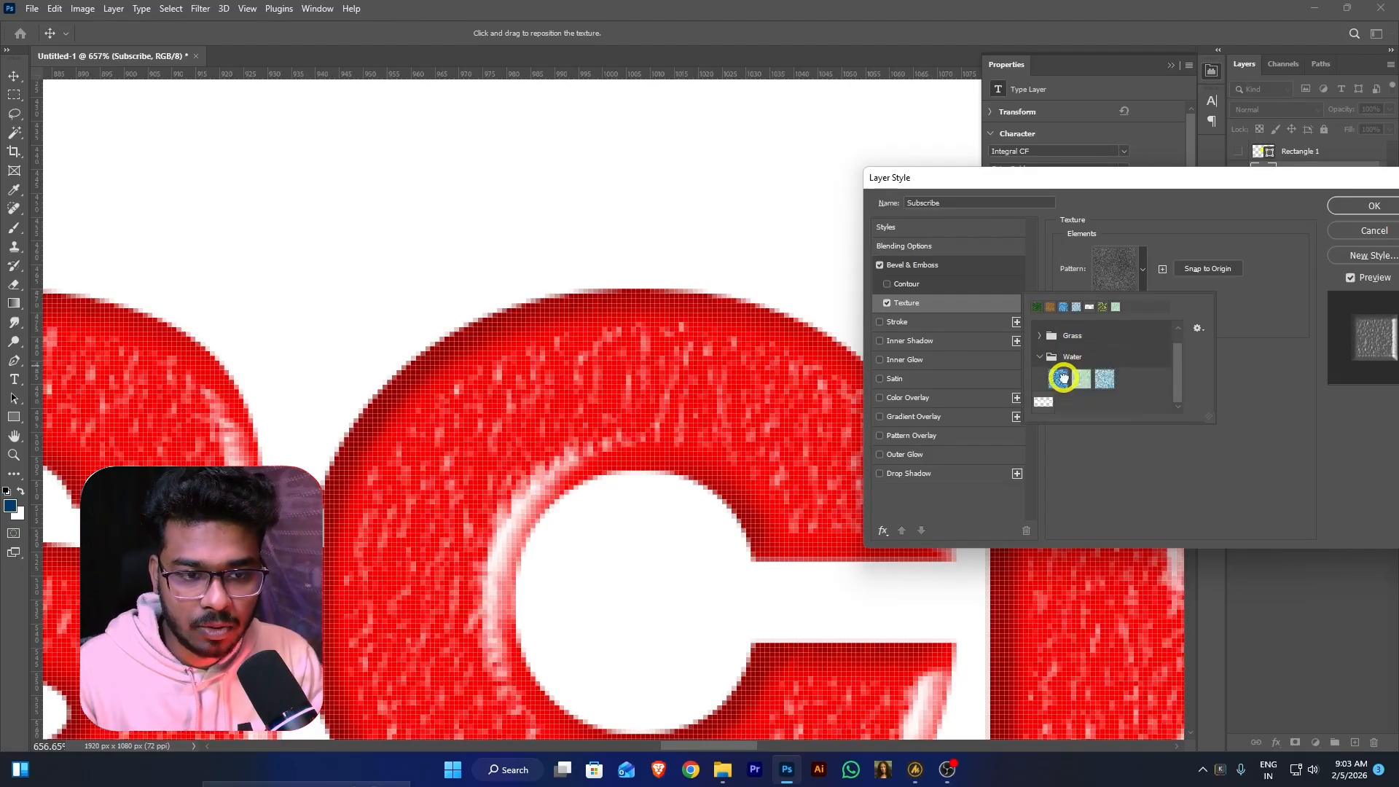
pyautogui.click(1063, 378)
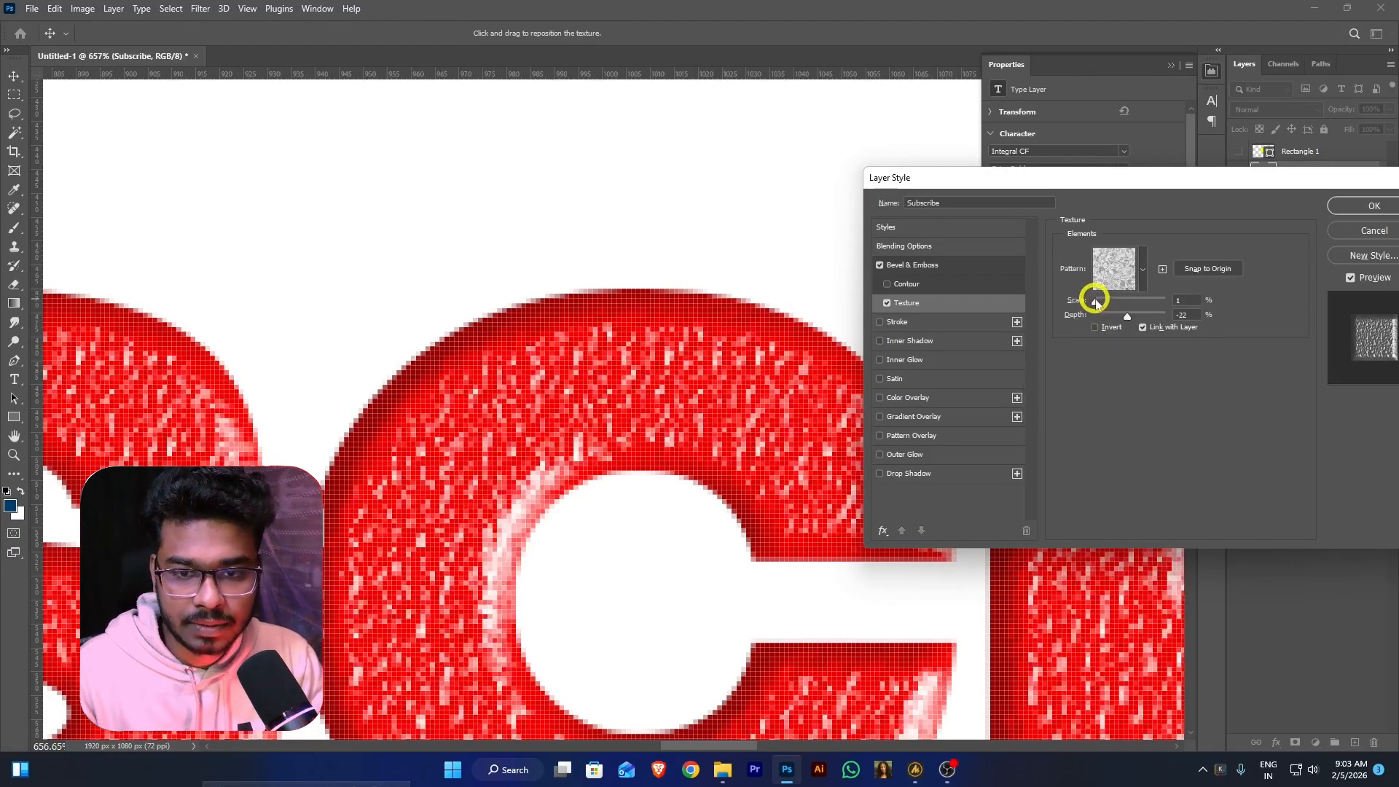
pyautogui.moveTo(1094, 301); pyautogui.dragTo(1132, 319)
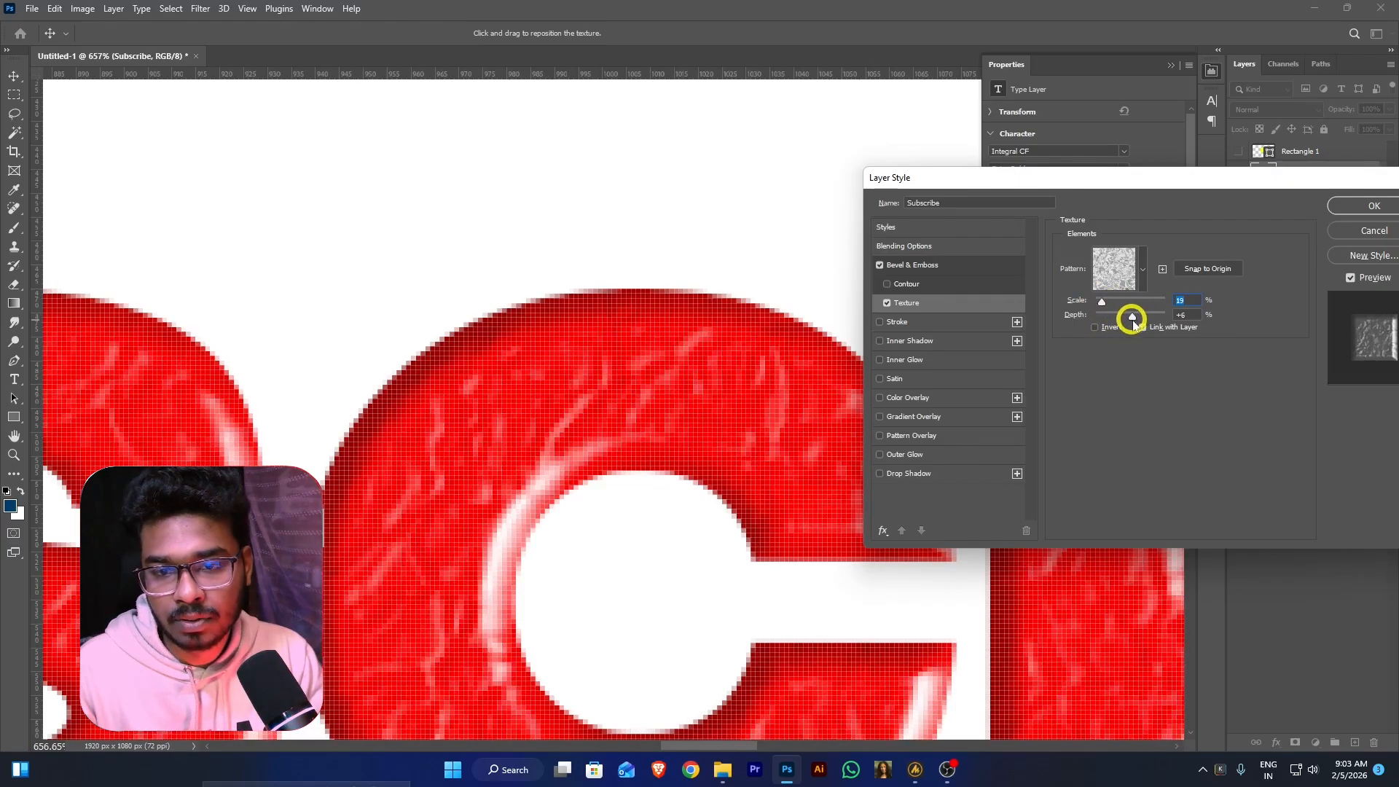
pyautogui.click(1374, 206)
pyautogui.scroll(-8, 649, 383)
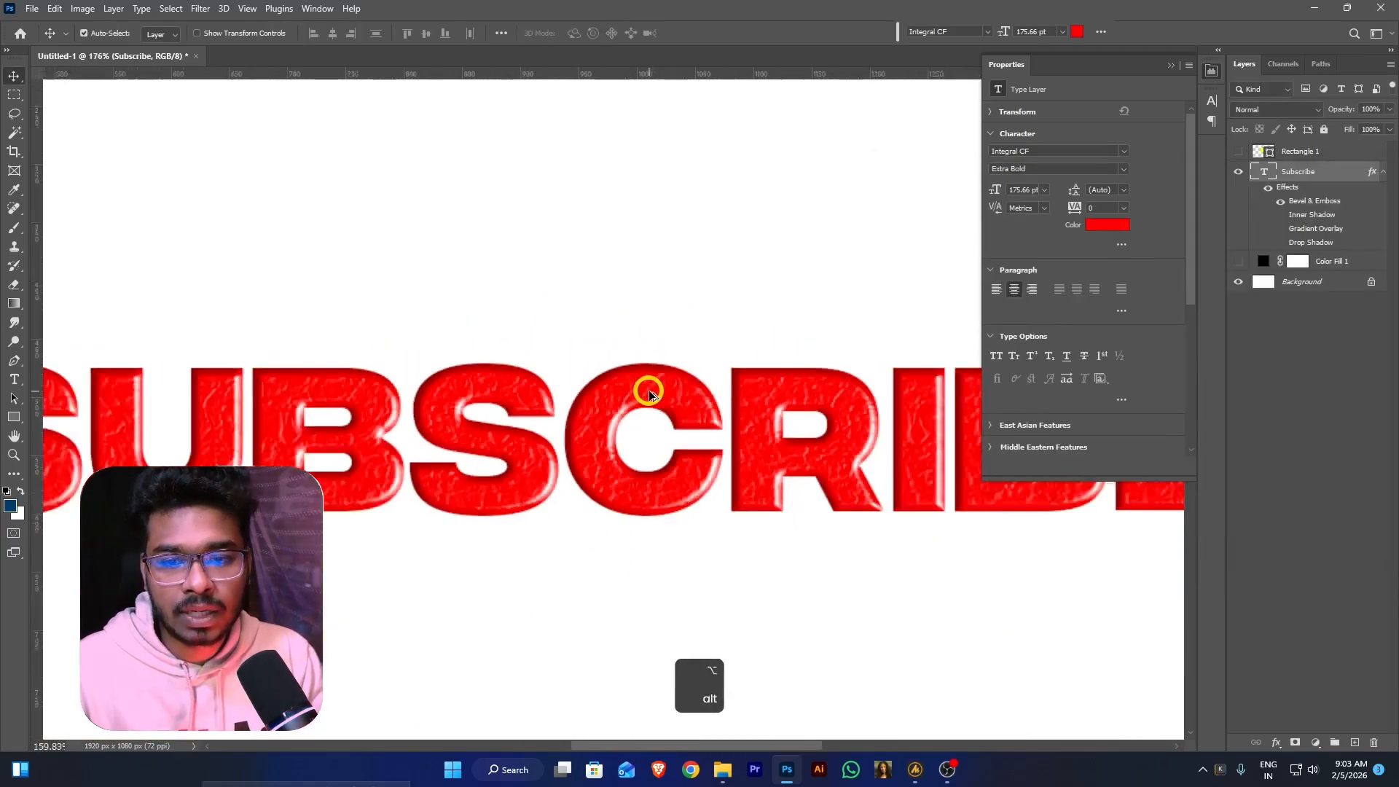
pyautogui.scroll(2, 664, 406)
pyautogui.scroll(-4, 664, 407)
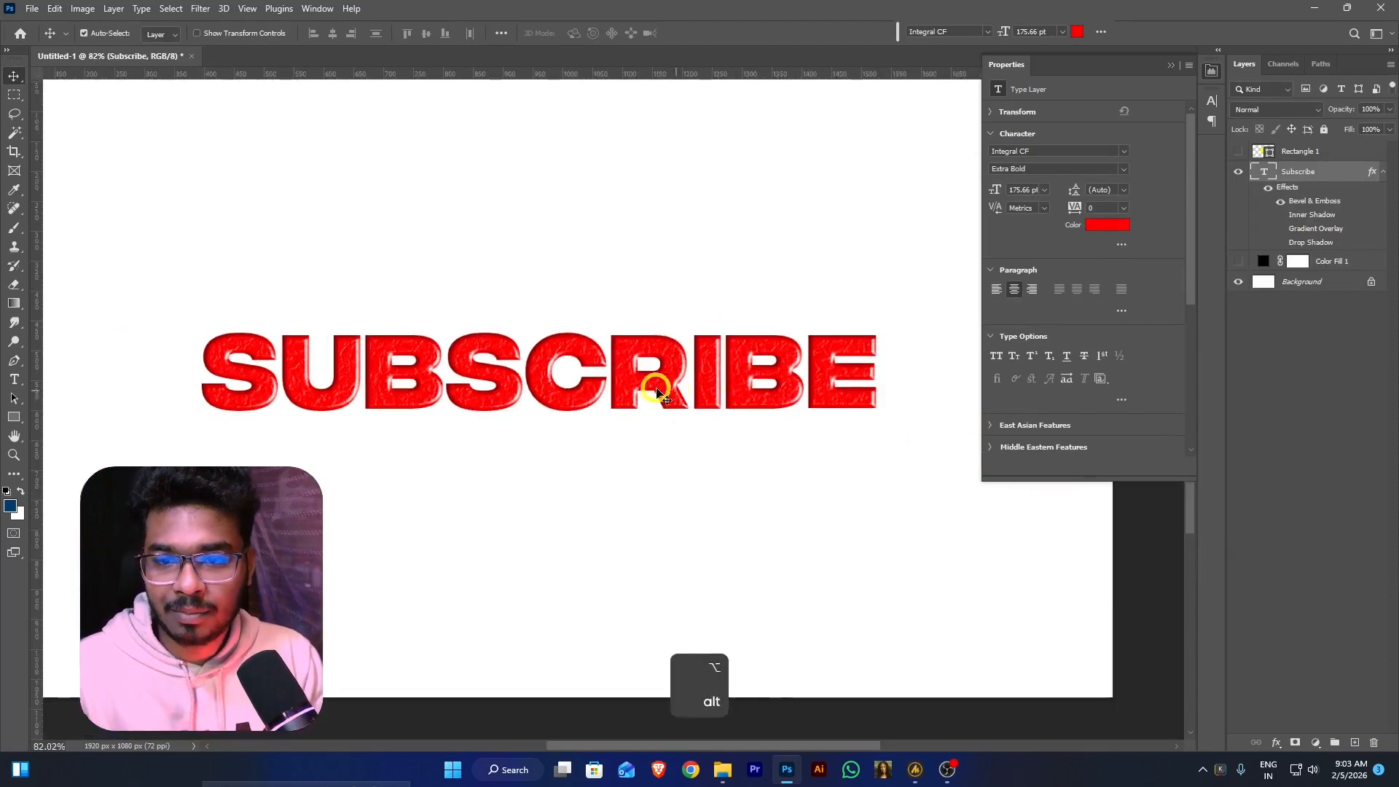
pyautogui.moveTo(653, 390); pyautogui.dragTo(719, 350)
pyautogui.scroll(1, 738, 370)
pyautogui.scroll(1, 738, 375)
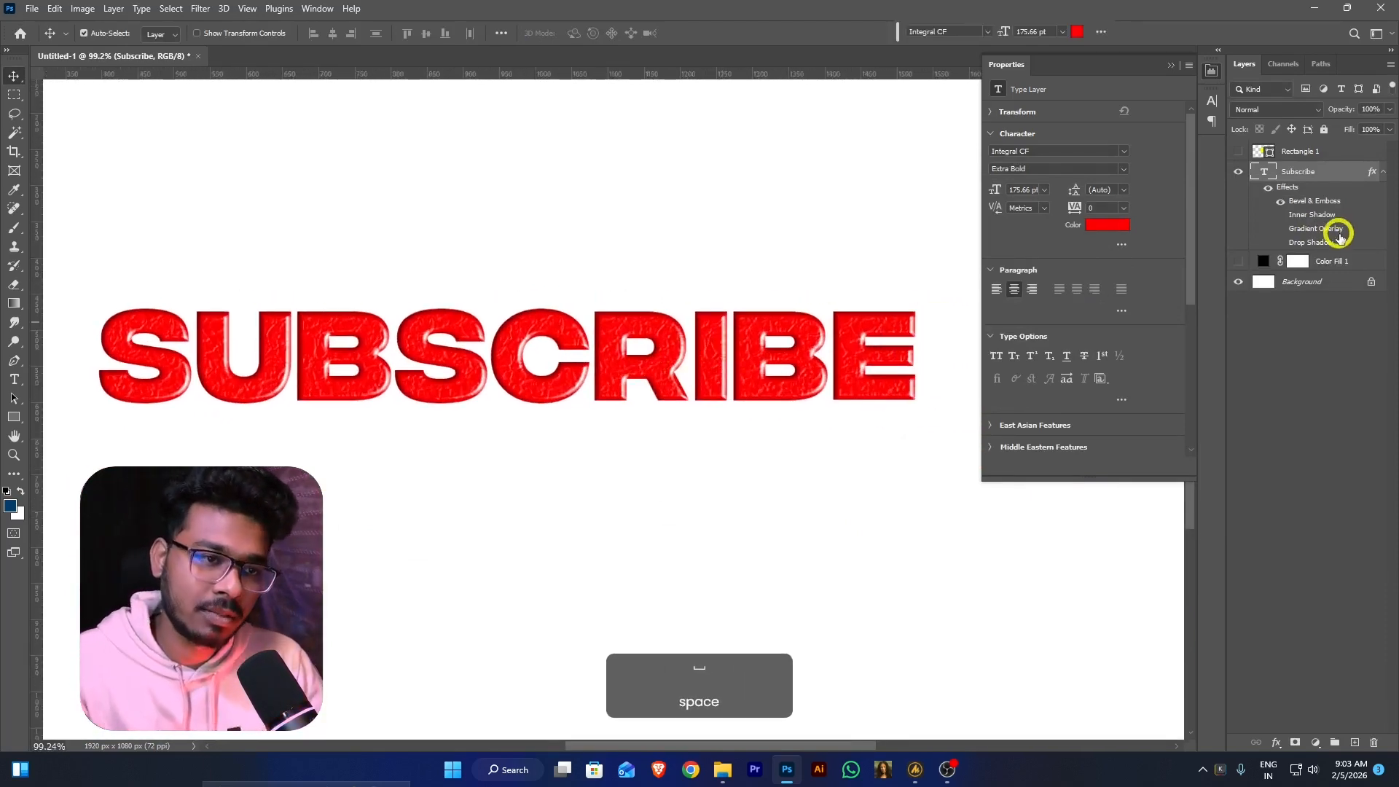
# Start saving the Subscribe text's Bevel & Emboss effects as a new style, without adding it to the current library
pyautogui.doubleClick(1322, 201)
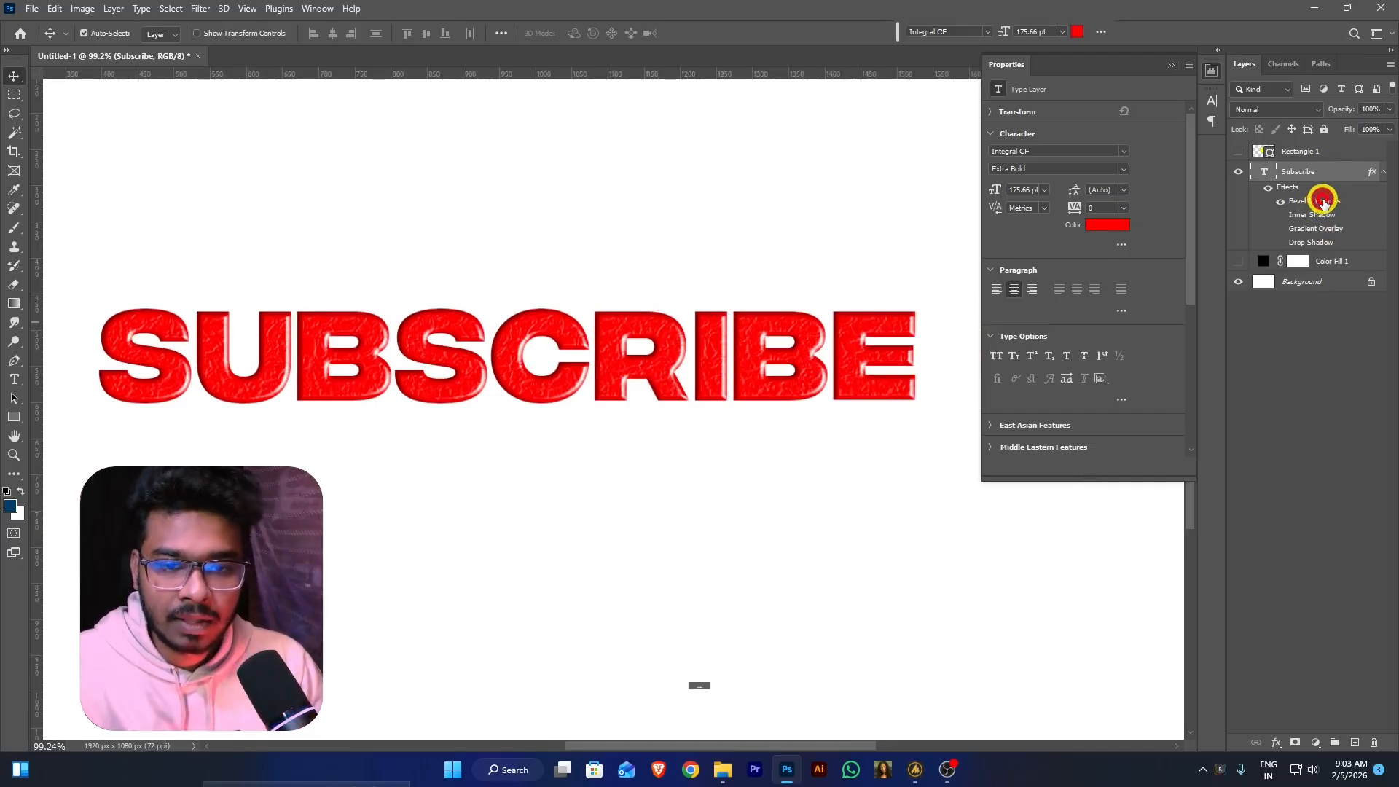
pyautogui.moveTo(1122, 199); pyautogui.dragTo(1071, 212)
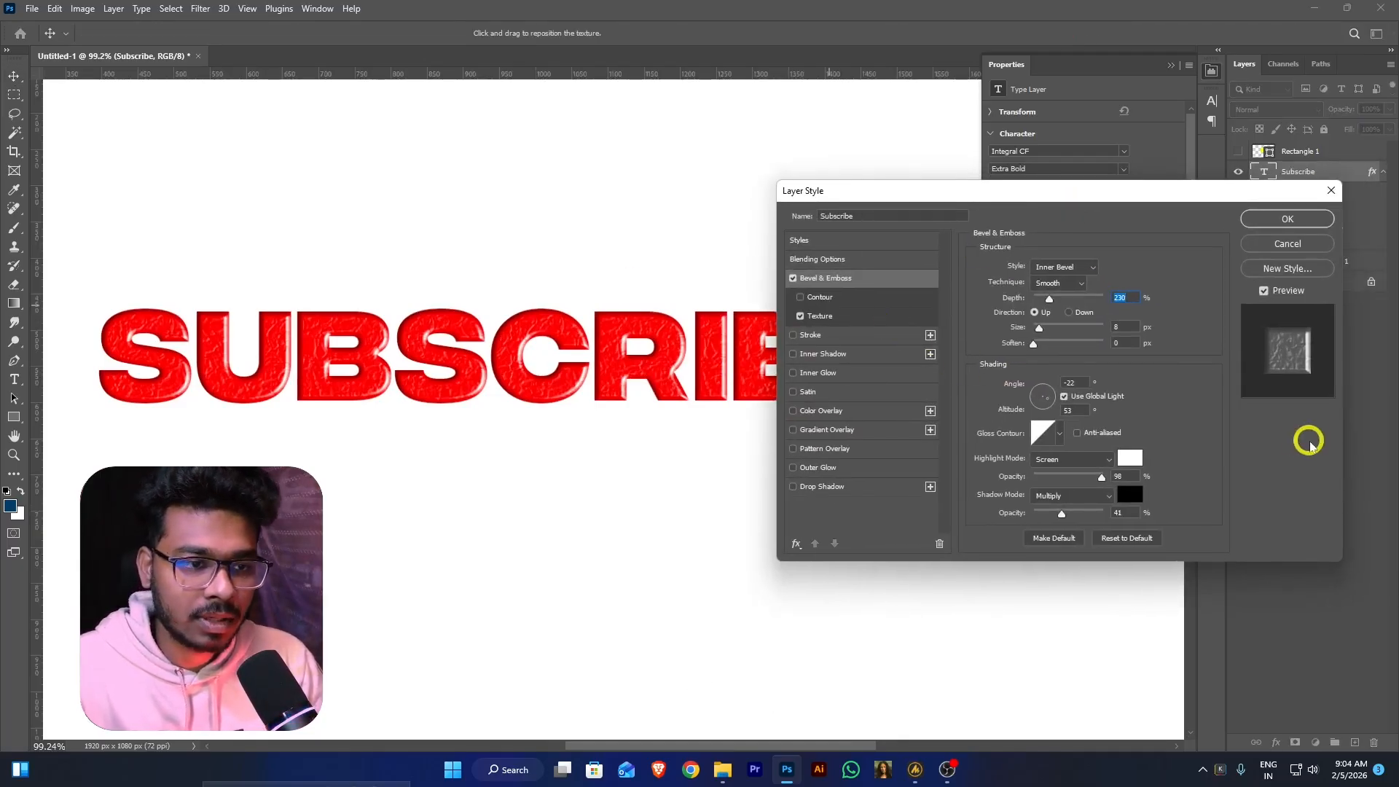
pyautogui.click(1305, 270)
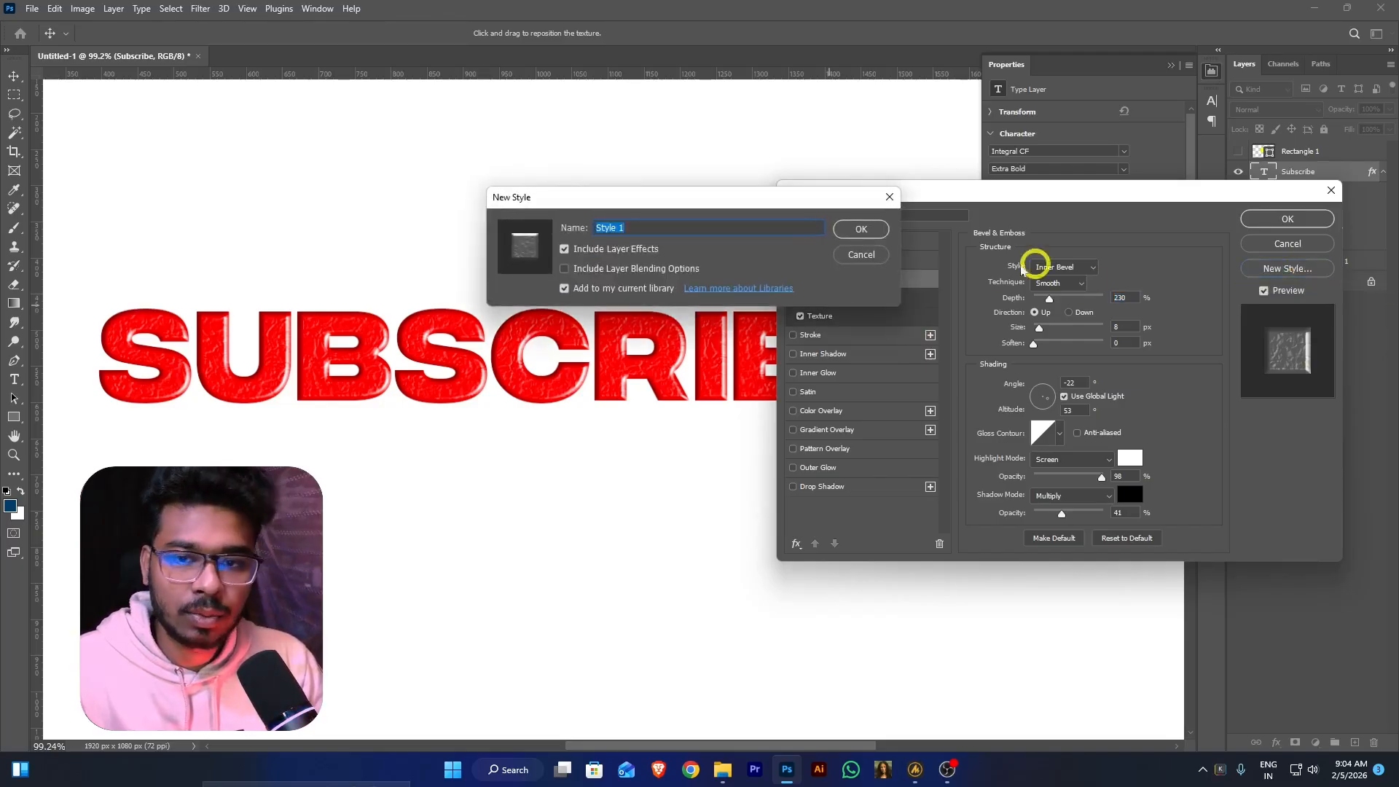
pyautogui.moveTo(756, 205); pyautogui.dragTo(967, 204)
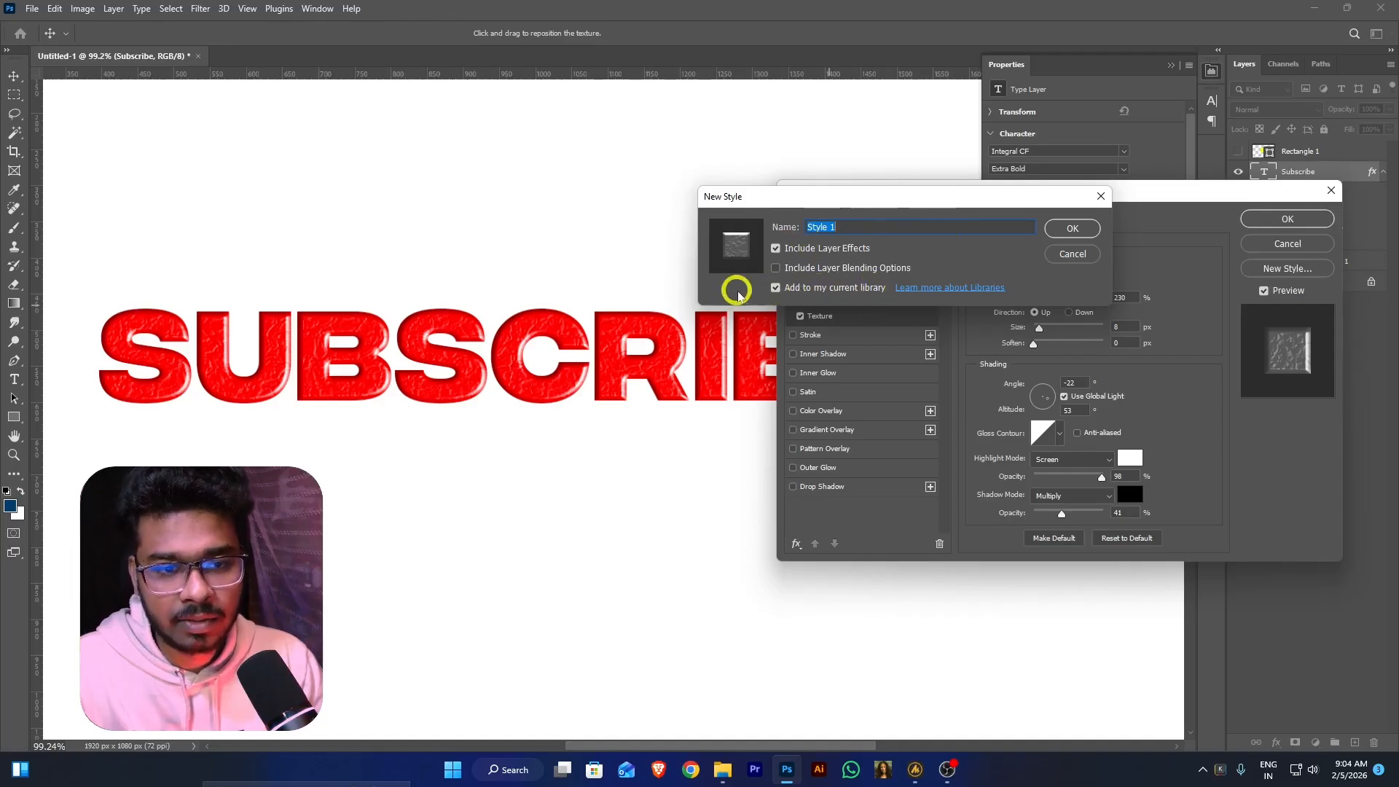
pyautogui.click(777, 288)
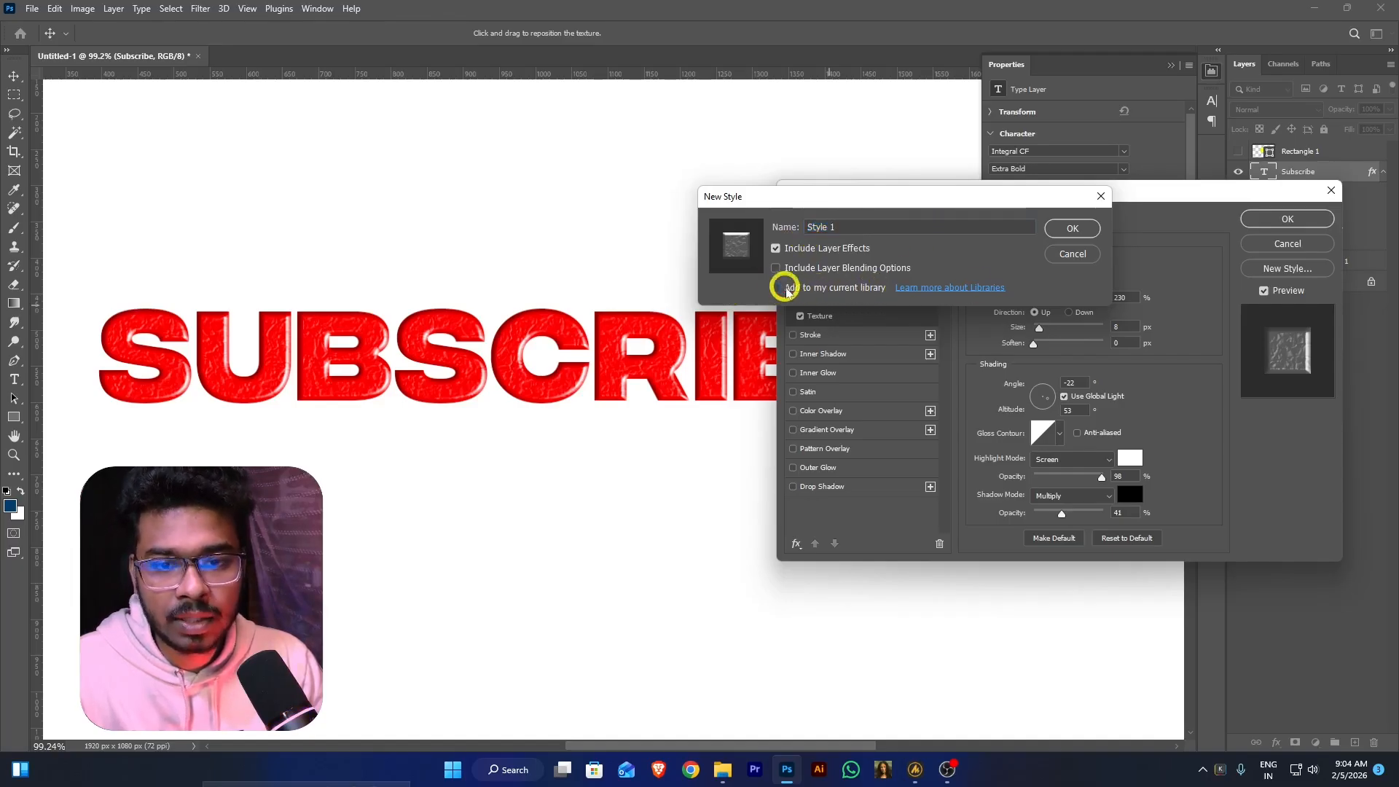